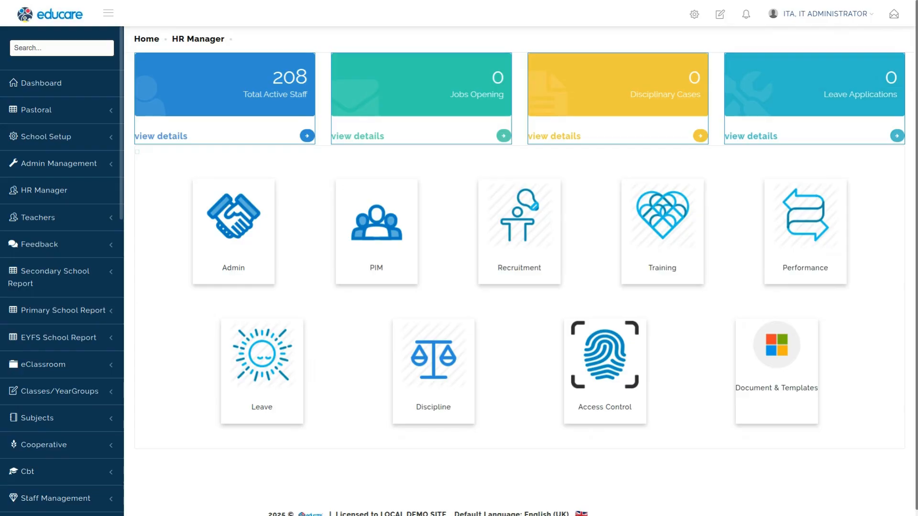
# Step: Open the Leave module, hide its filter panel, and go to the Leave Period configuration
pyautogui.click(256, 367)
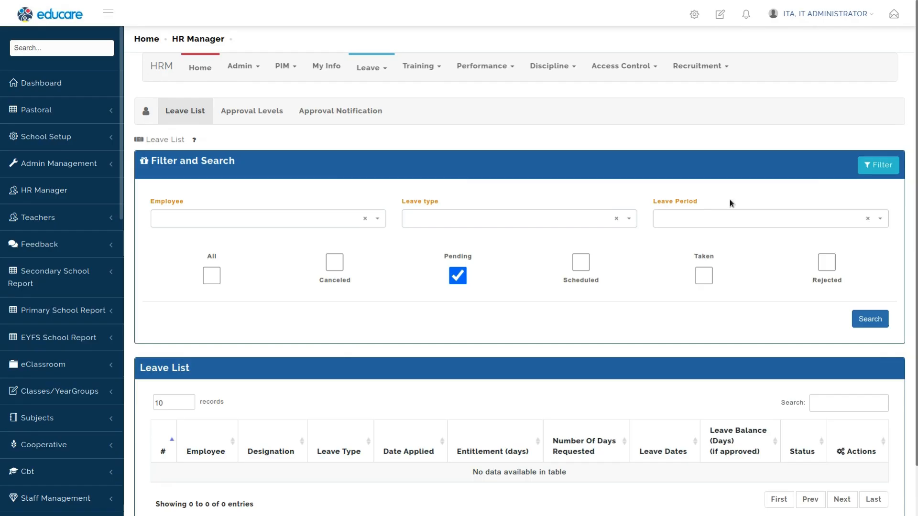
pyautogui.click(876, 165)
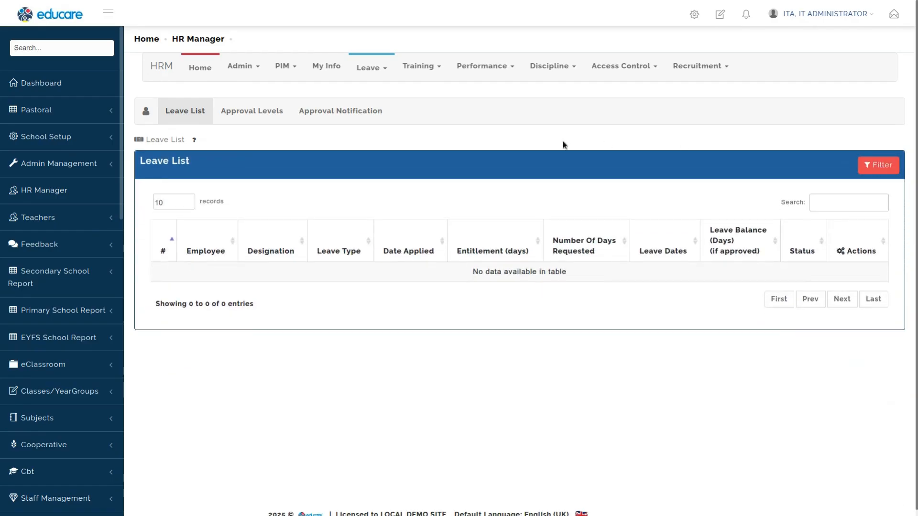
pyautogui.click(381, 80)
pyautogui.moveTo(414, 198)
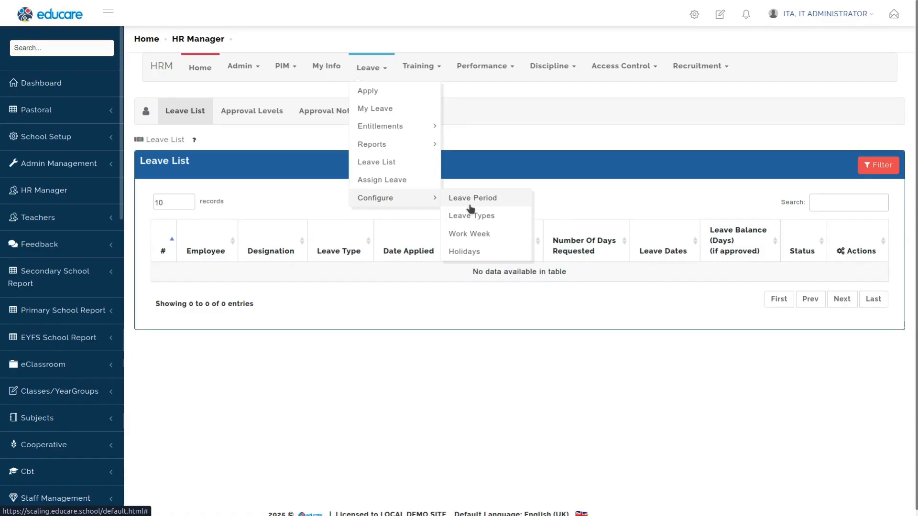
pyautogui.moveTo(420, 126)
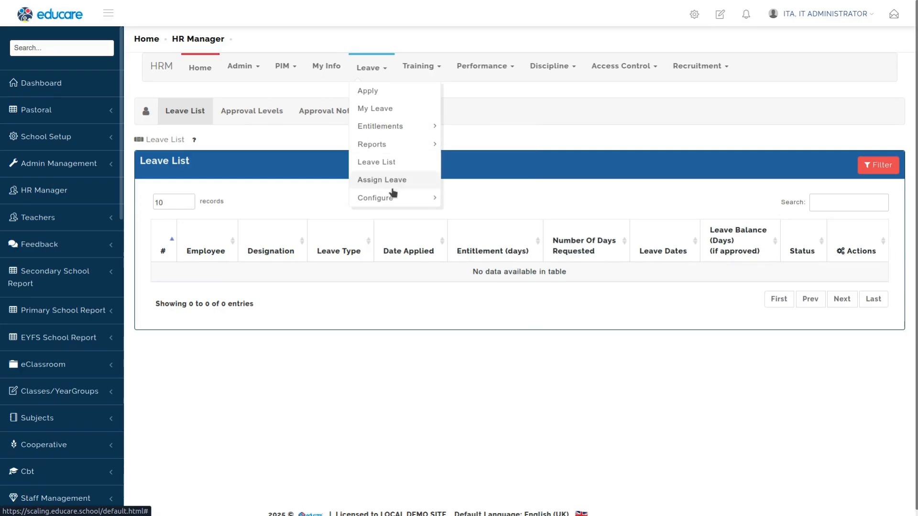
pyautogui.click(472, 198)
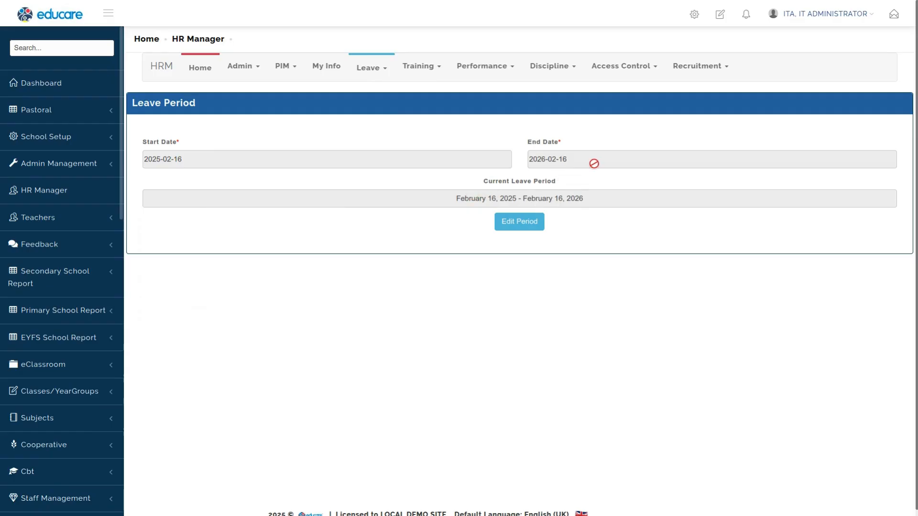
# Step: Edit the leave period so its start date is 2025-01-01 and save it
pyautogui.click(519, 221)
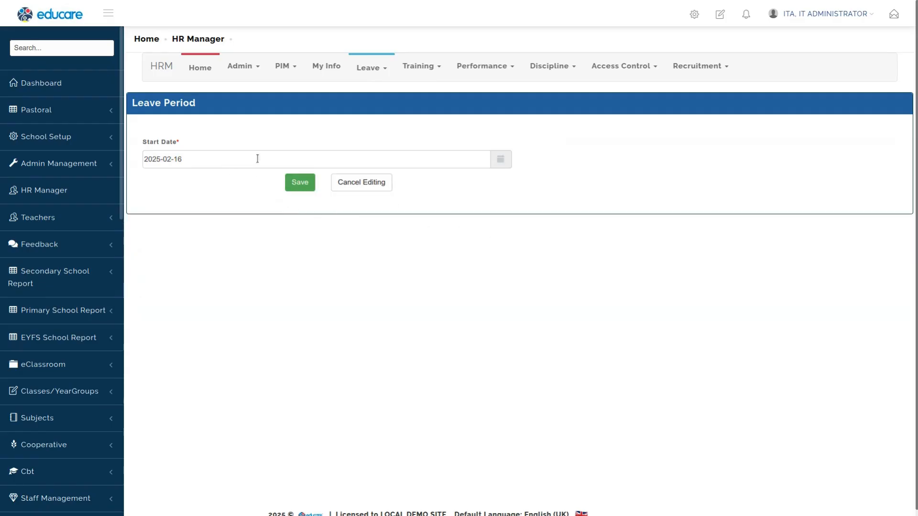
pyautogui.click(500, 160)
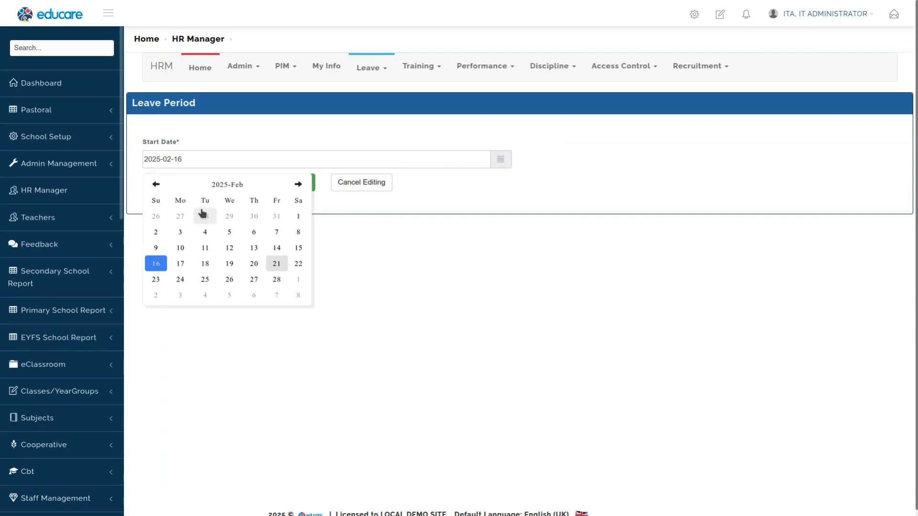
pyautogui.click(155, 185)
pyautogui.click(156, 184)
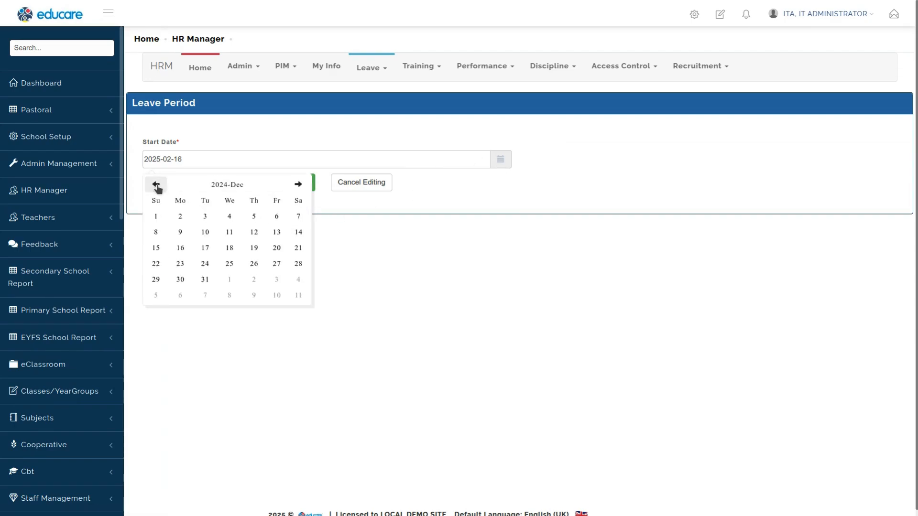
pyautogui.click(301, 185)
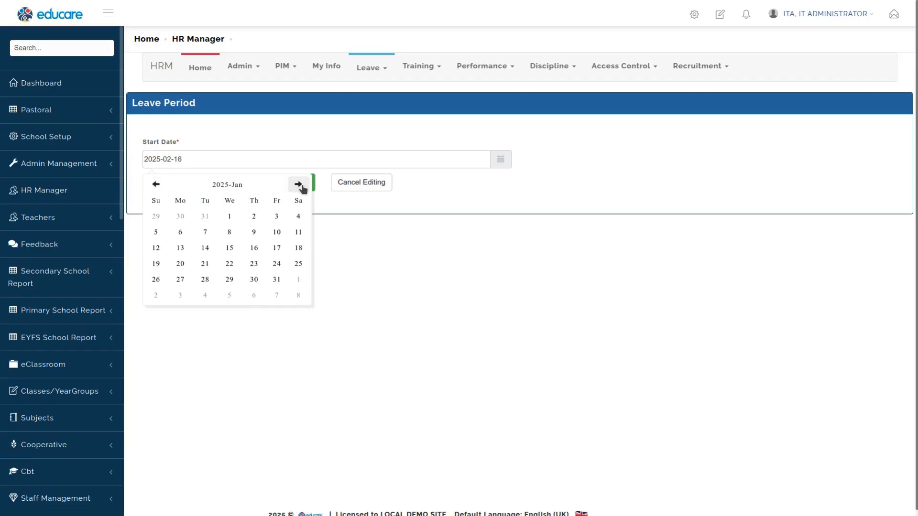
pyautogui.click(229, 216)
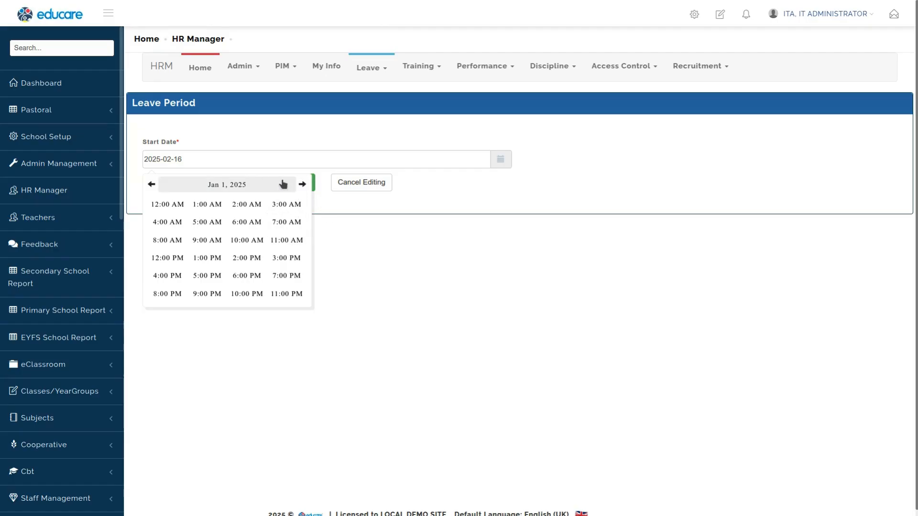
pyautogui.click(166, 204)
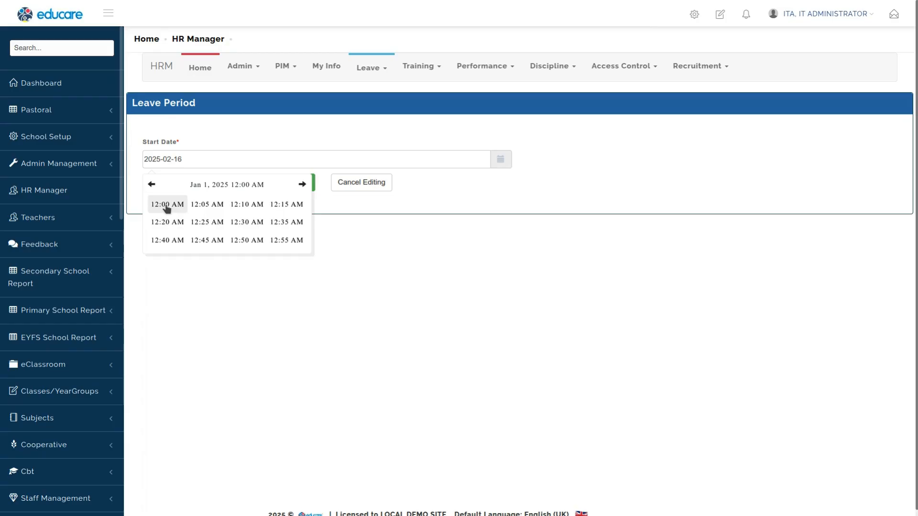
pyautogui.click(167, 205)
pyautogui.click(300, 182)
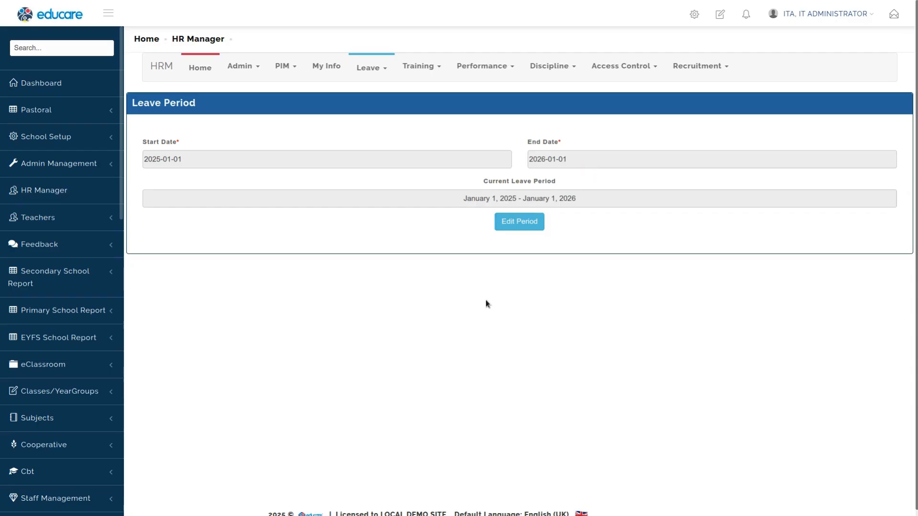
# Step: Open the Leave Types configuration page
pyautogui.click(368, 67)
pyautogui.moveTo(385, 128)
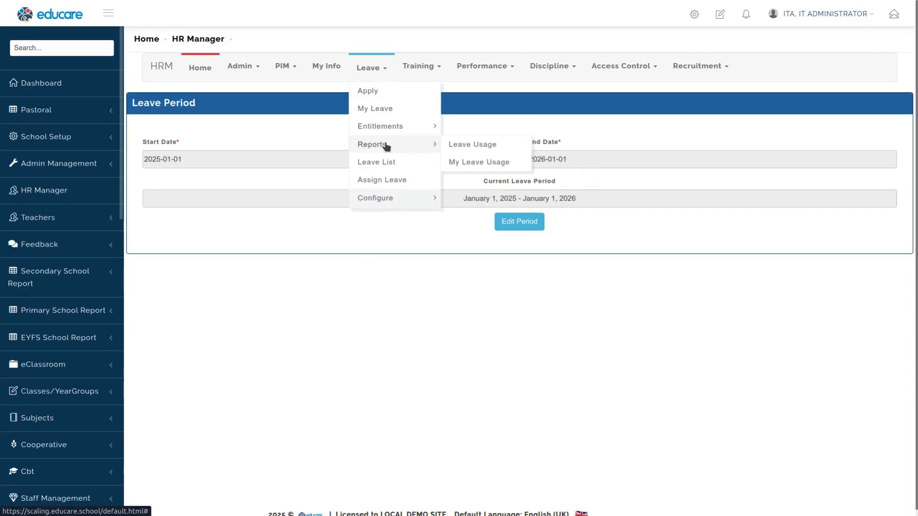
pyautogui.moveTo(389, 199)
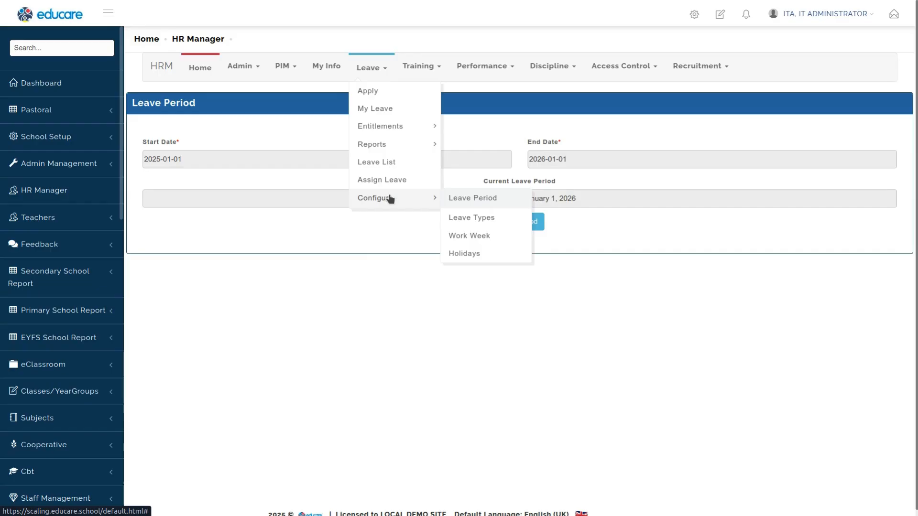
pyautogui.click(477, 217)
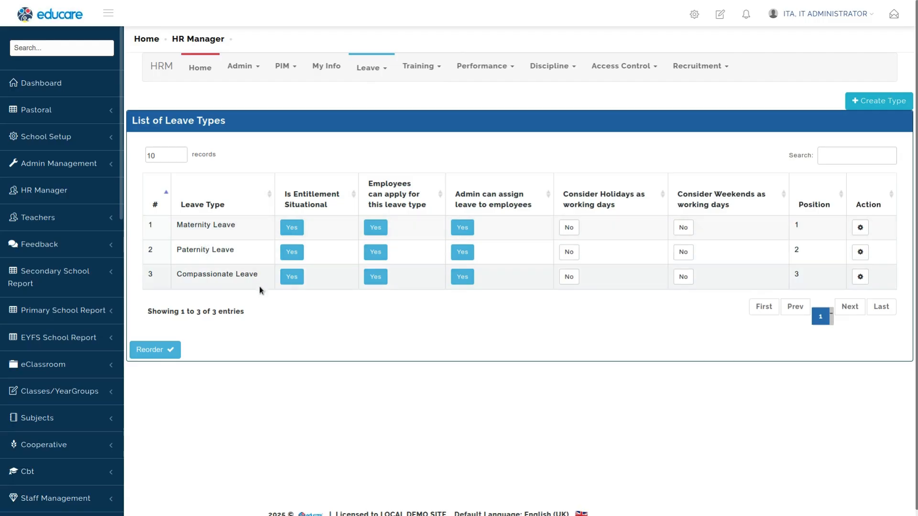
pyautogui.click(860, 102)
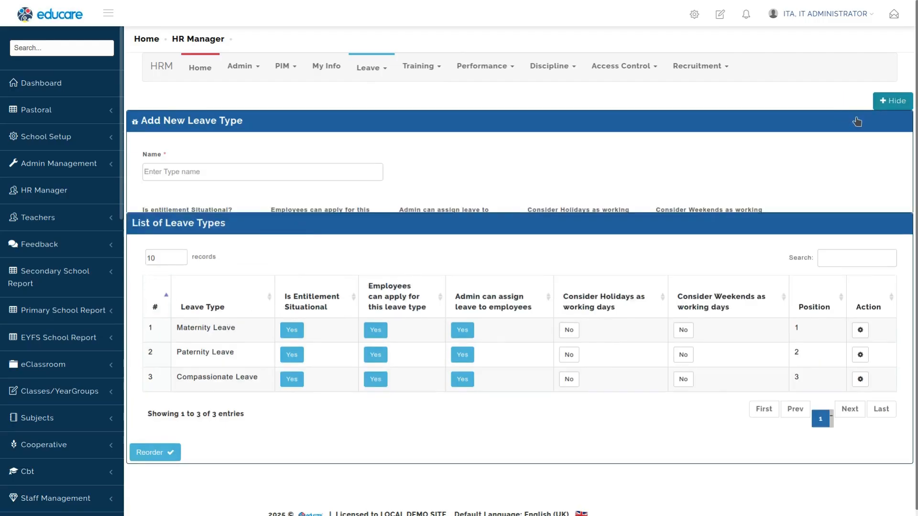
pyautogui.click(237, 177)
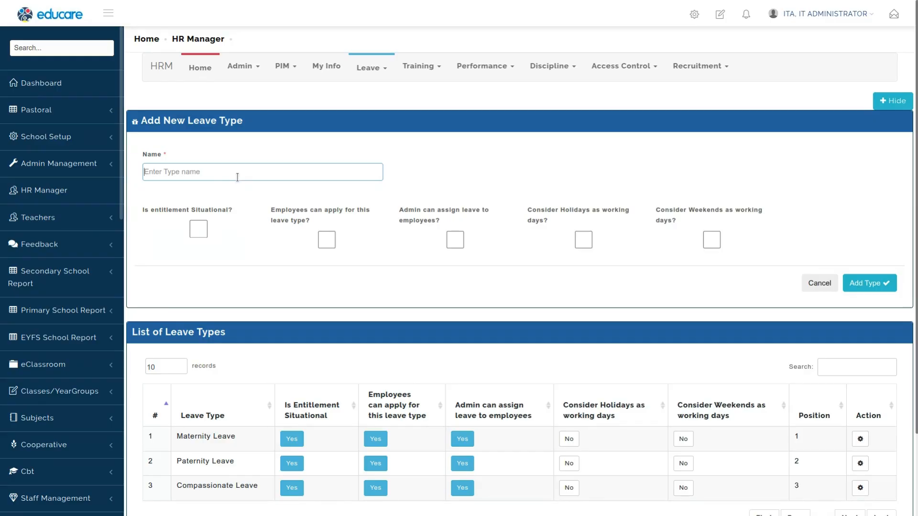
pyautogui.write('Sic')
pyautogui.press('BackSpace')
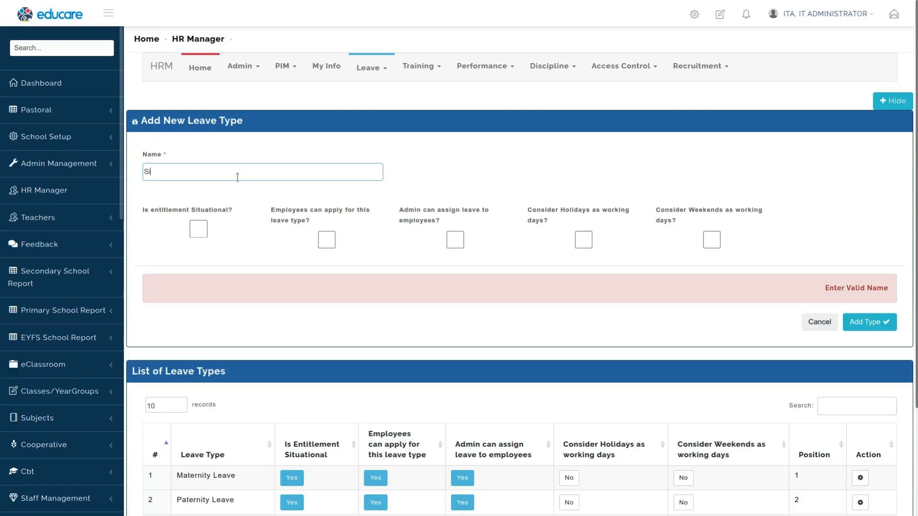
pyautogui.press('BackSpace')
pyautogui.press('BackSpace')
pyautogui.click(820, 322)
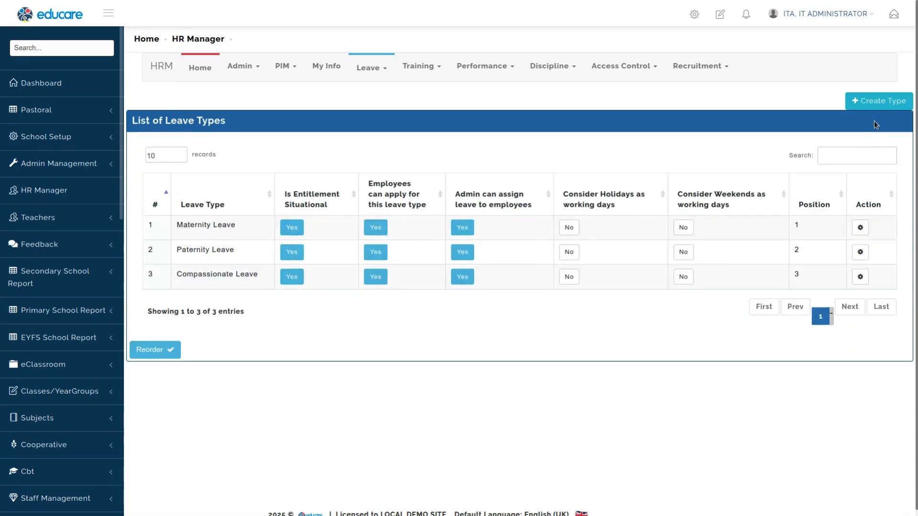
# Step: Start a new leave type named Sick Leave
pyautogui.click(879, 101)
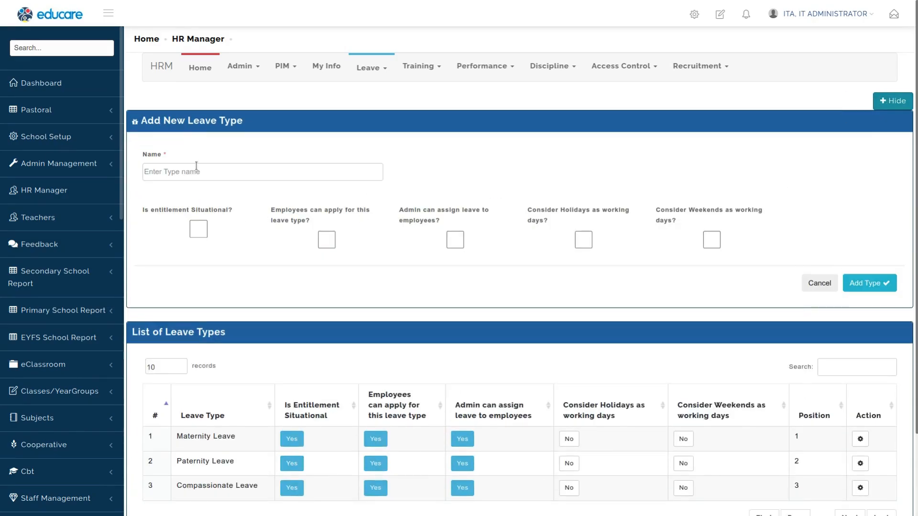
pyautogui.click(196, 166)
pyautogui.write('Si')
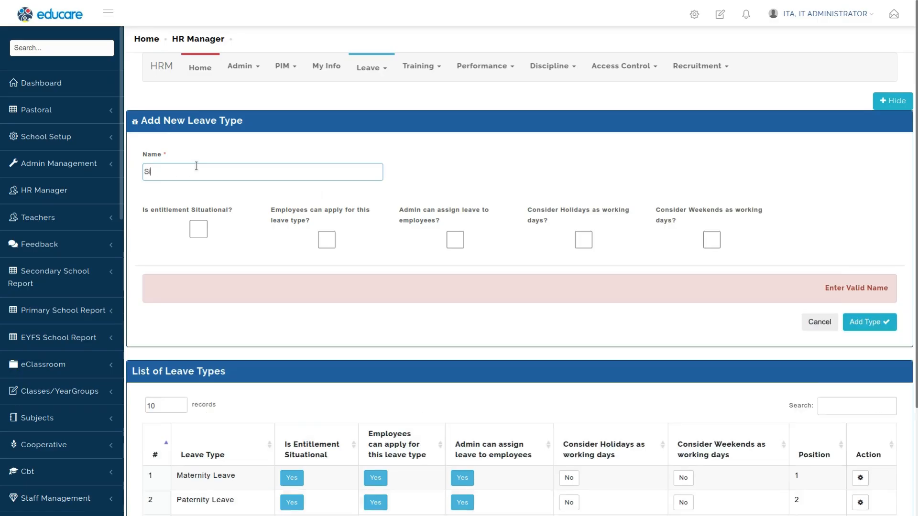
pyautogui.write('ck Leave')
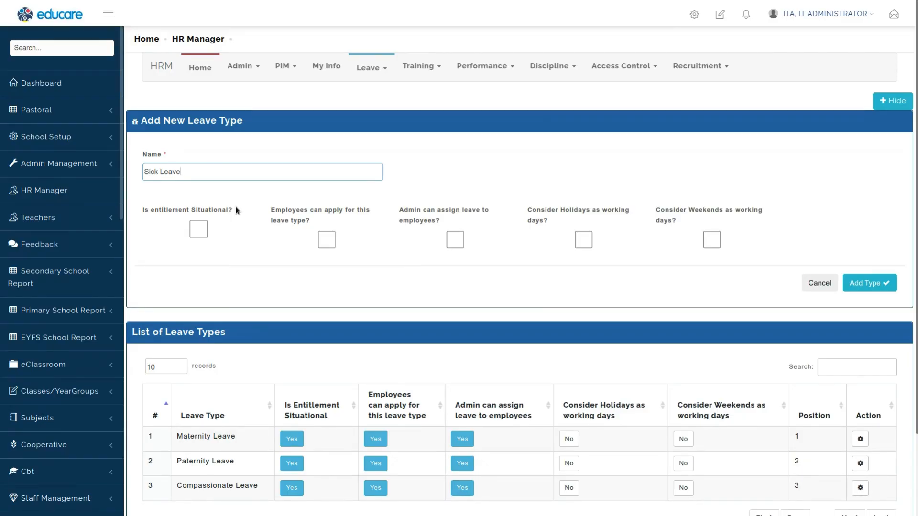
# Step: Mark Sick Leave as situational, employee-applicable and admin-assignable, leaving holidays and weekends unchecked, and add the type
pyautogui.click(195, 231)
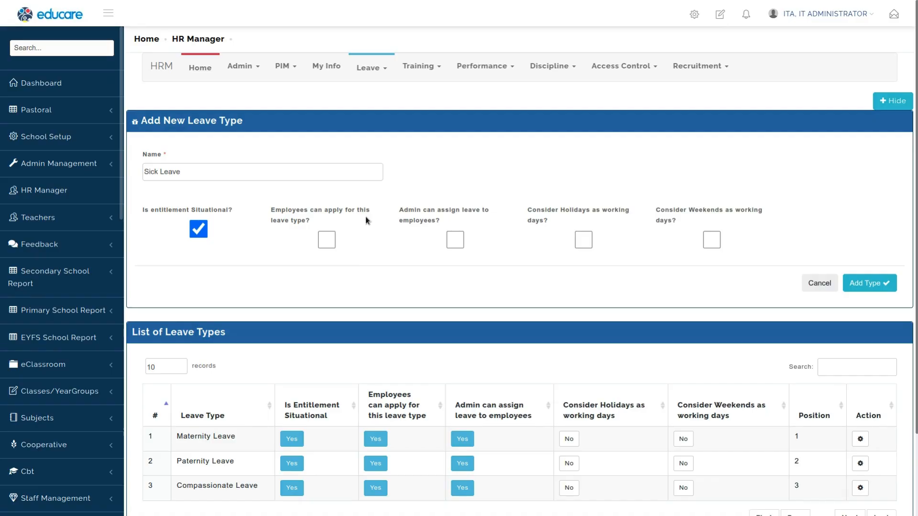
pyautogui.click(327, 243)
pyautogui.click(456, 241)
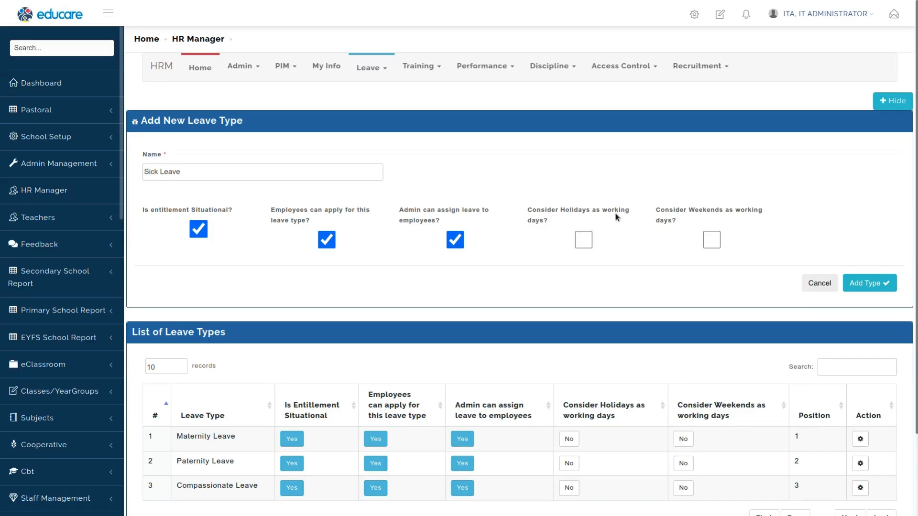
pyautogui.click(582, 245)
pyautogui.click(715, 245)
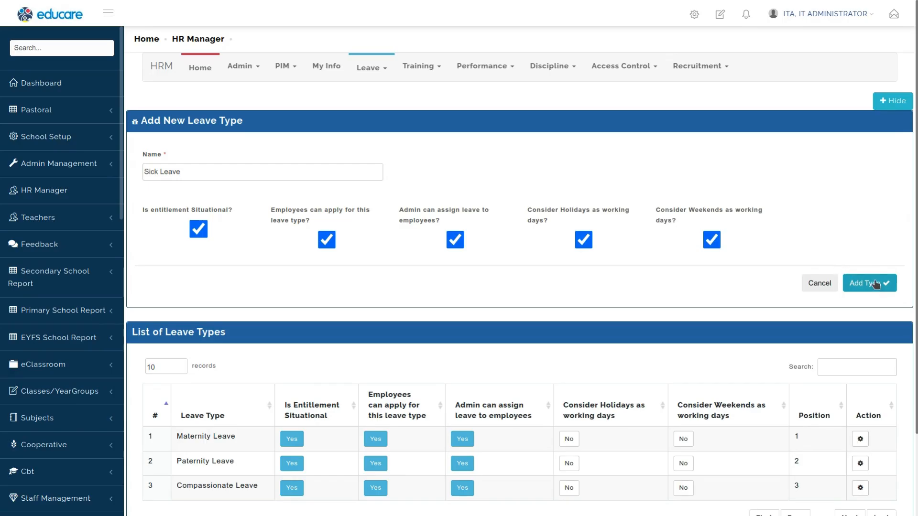
pyautogui.click(716, 242)
pyautogui.click(584, 240)
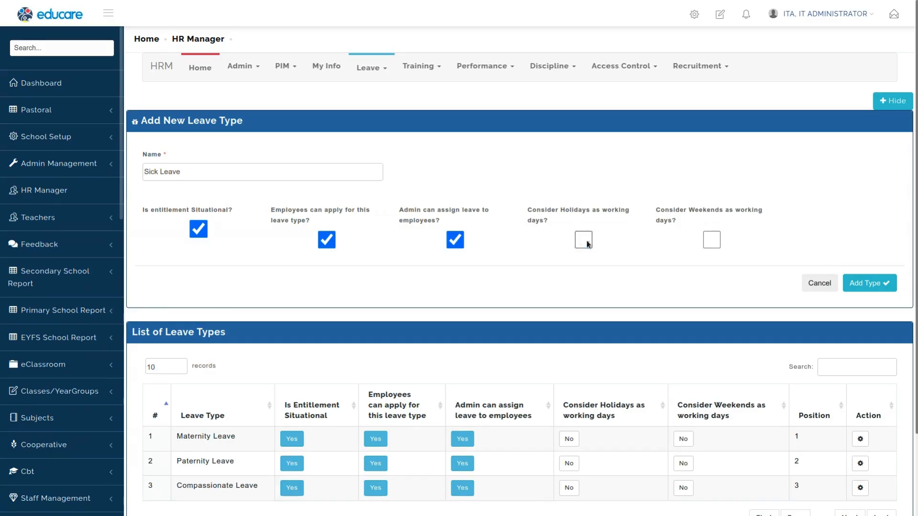
pyautogui.click(859, 284)
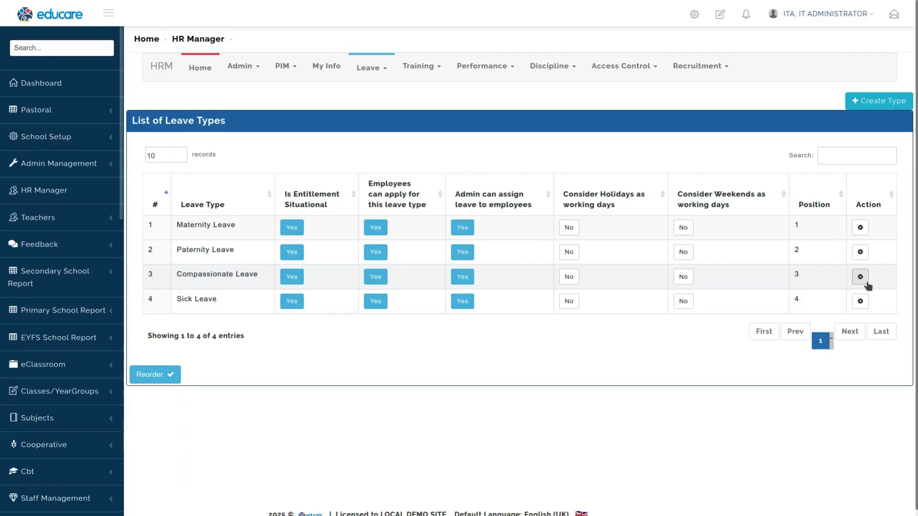
# Step: Open the Work Week configuration and select SECONDARY SCHOOL
pyautogui.doubleClick(193, 297)
pyautogui.click(377, 76)
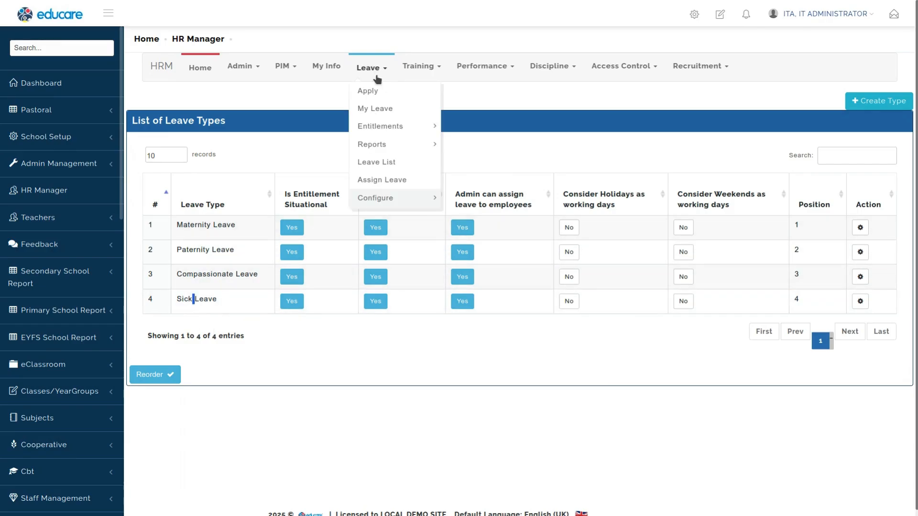
pyautogui.moveTo(393, 199)
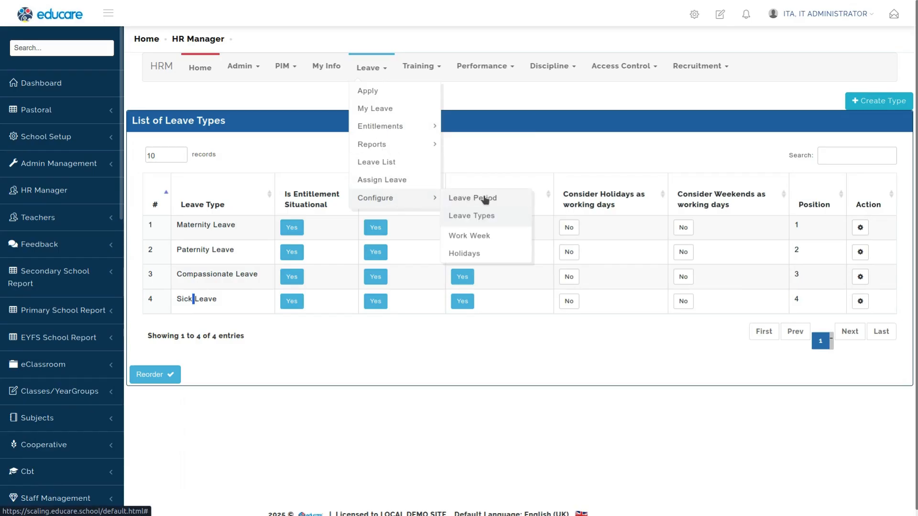
pyautogui.click(471, 236)
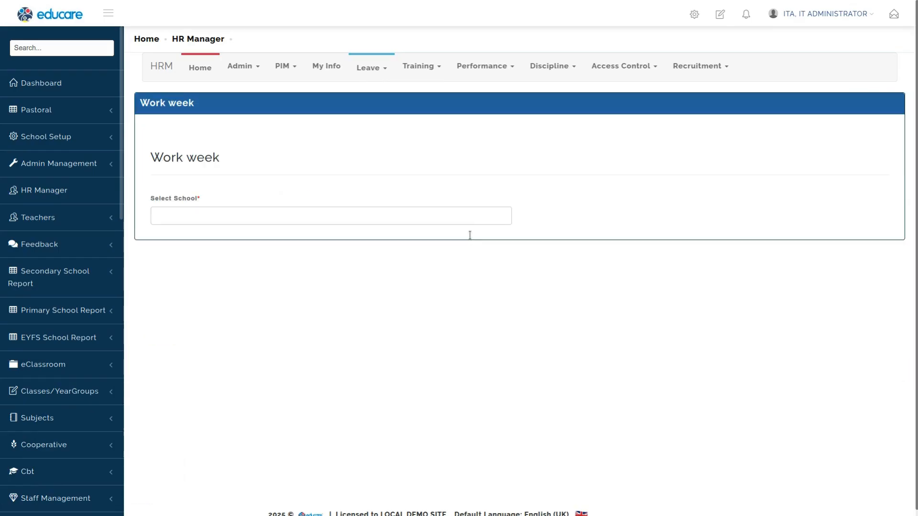
pyautogui.click(439, 217)
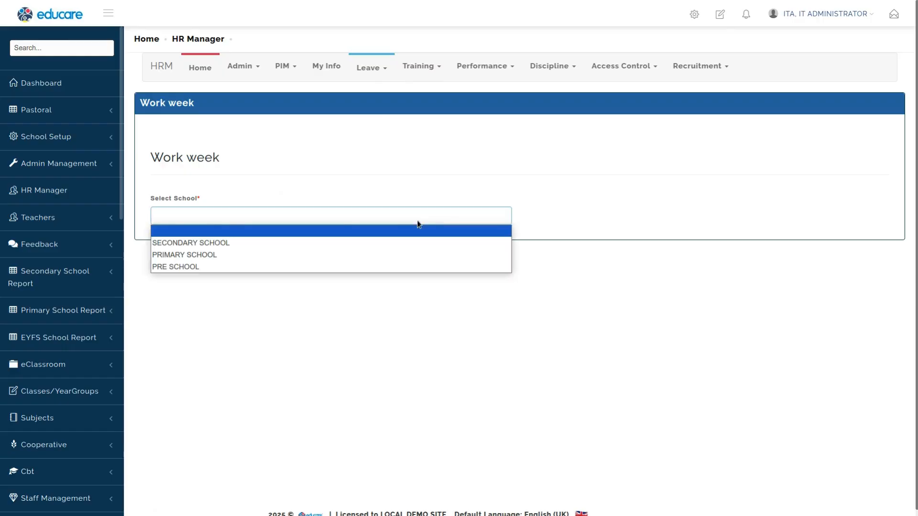
pyautogui.click(274, 247)
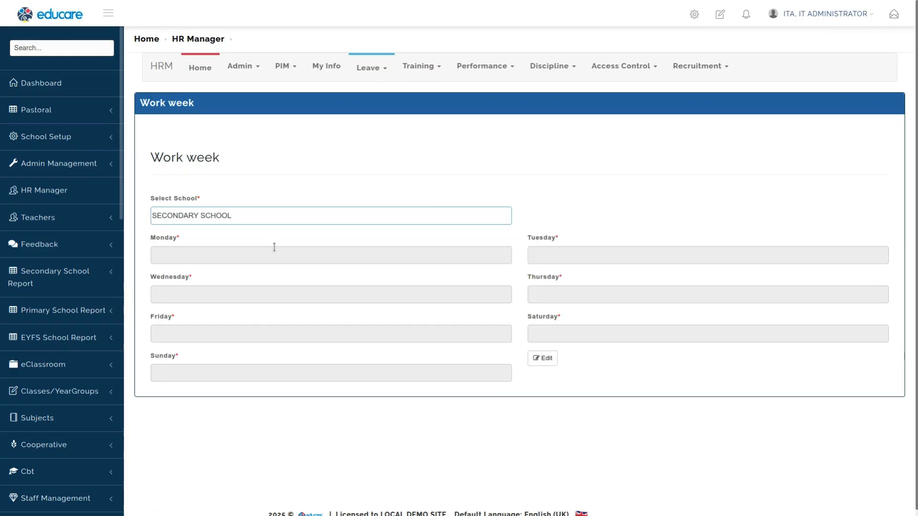
# Step: Edit the SECONDARY SCHOOL work week and set Monday, Tuesday, Wednesday and Thursday to Full Day
pyautogui.click(542, 359)
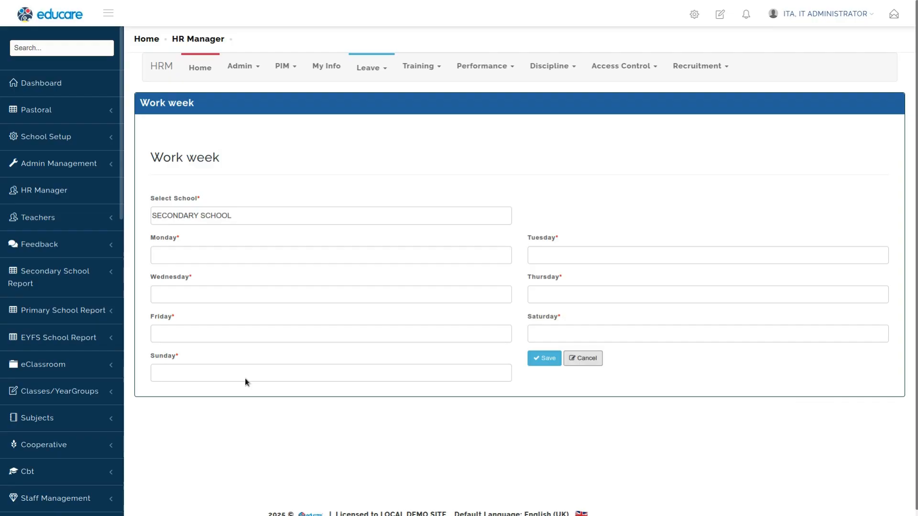
pyautogui.click(224, 251)
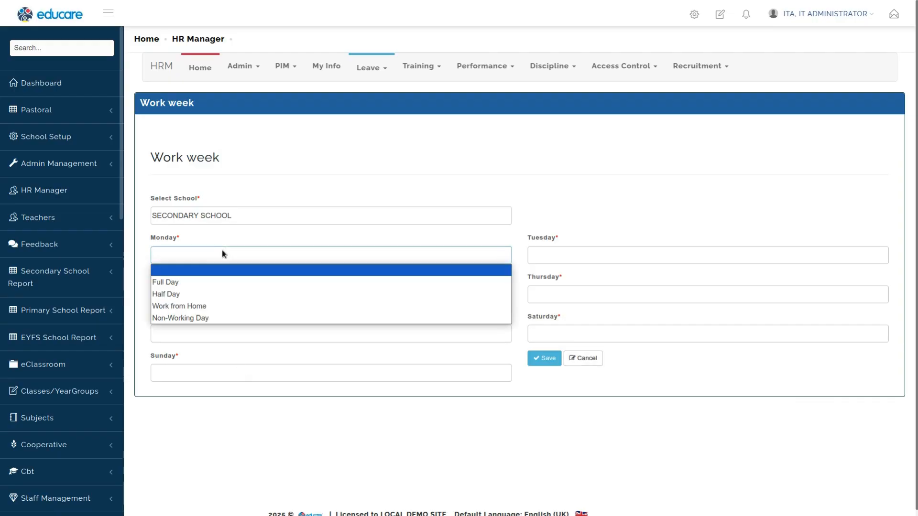
pyautogui.click(180, 282)
pyautogui.click(551, 255)
pyautogui.click(551, 282)
pyautogui.click(263, 295)
pyautogui.click(221, 324)
pyautogui.click(534, 302)
pyautogui.click(549, 321)
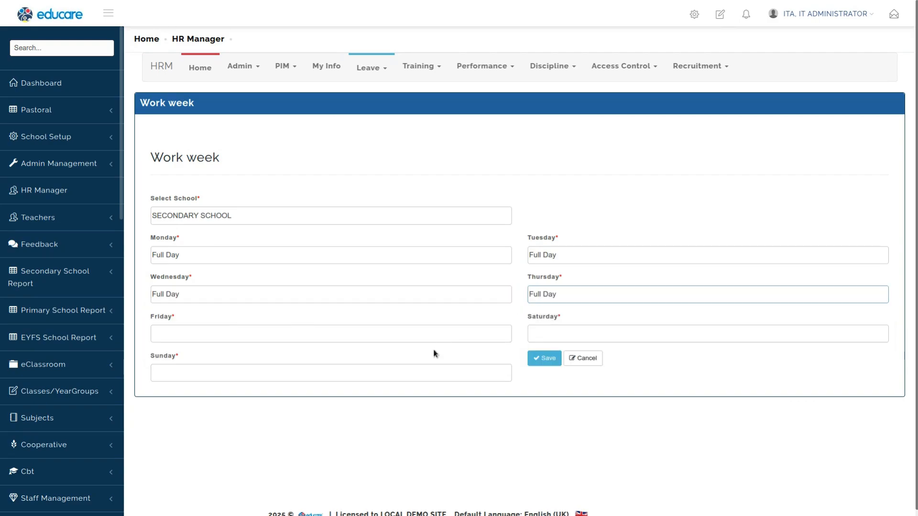
# Step: Set Friday to Half Day, Saturday and Sunday to Non-Working Day, and save the secondary school work week
pyautogui.click(222, 341)
pyautogui.click(207, 359)
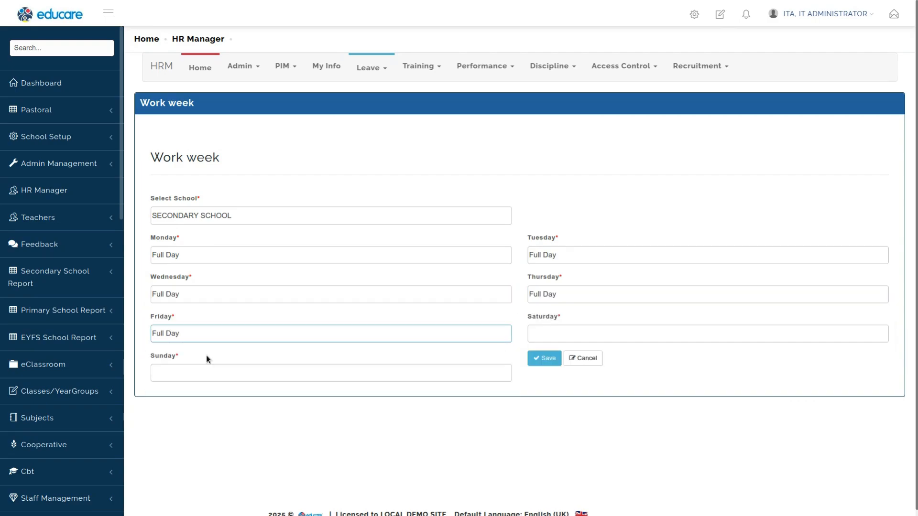
pyautogui.click(213, 333)
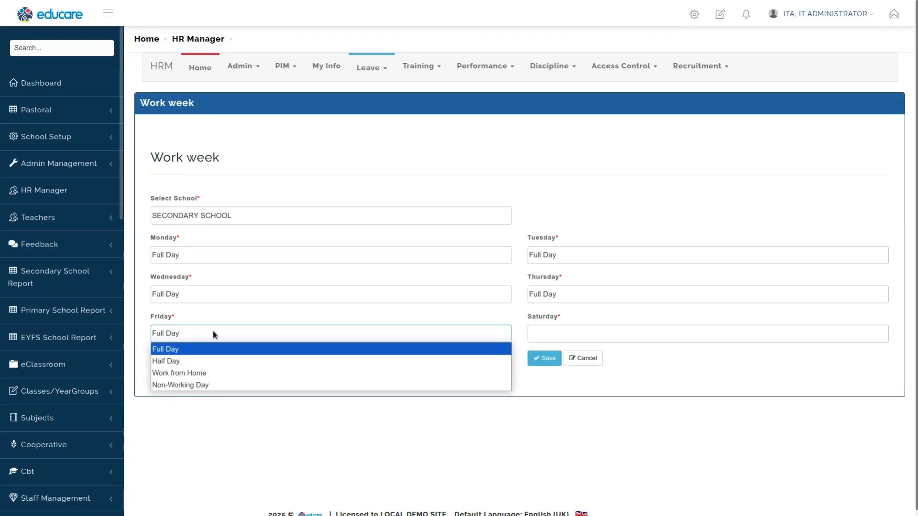
pyautogui.click(185, 364)
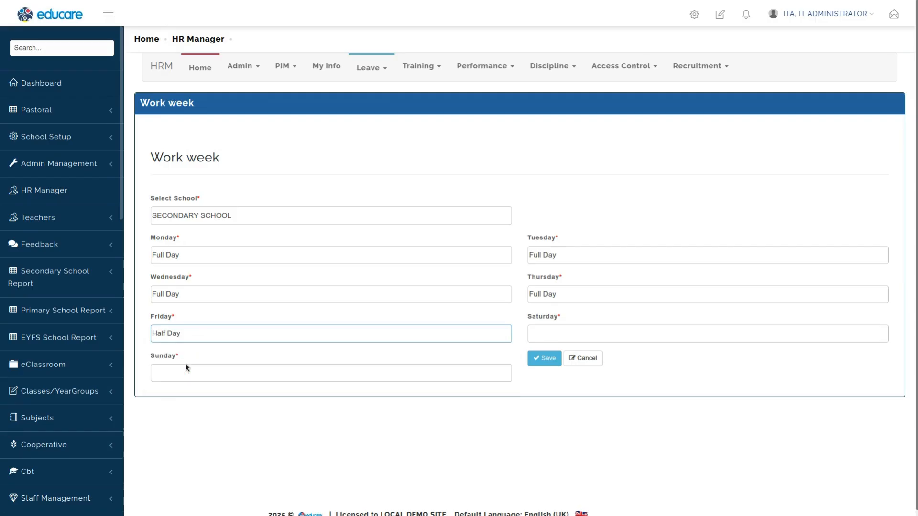
pyautogui.click(572, 333)
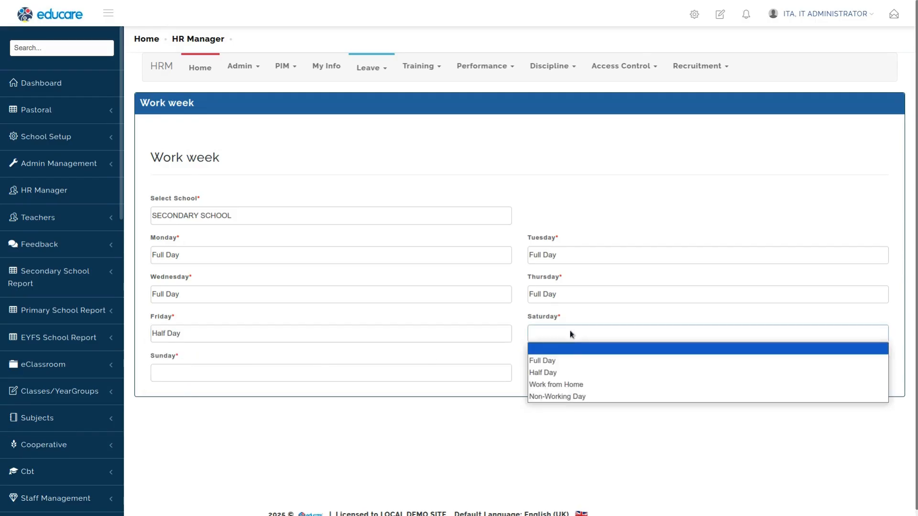
pyautogui.click(553, 396)
pyautogui.click(358, 374)
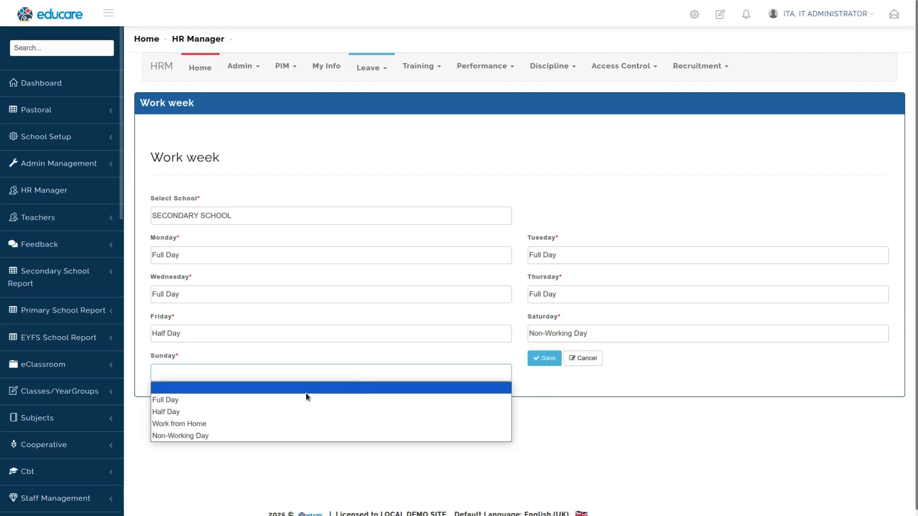
pyautogui.click(231, 433)
pyautogui.click(548, 361)
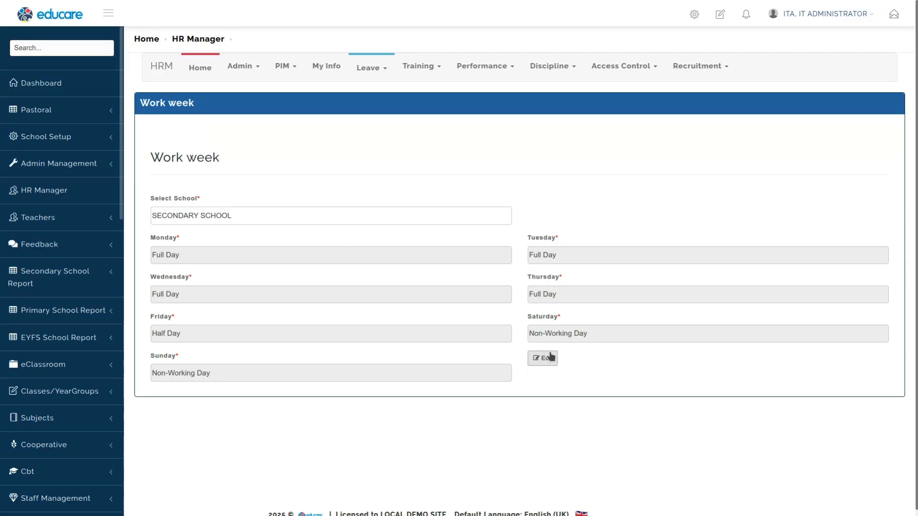
# Step: Switch to PRIMARY SCHOOL, open its work week for editing, and set Monday to Full Day
pyautogui.click(227, 215)
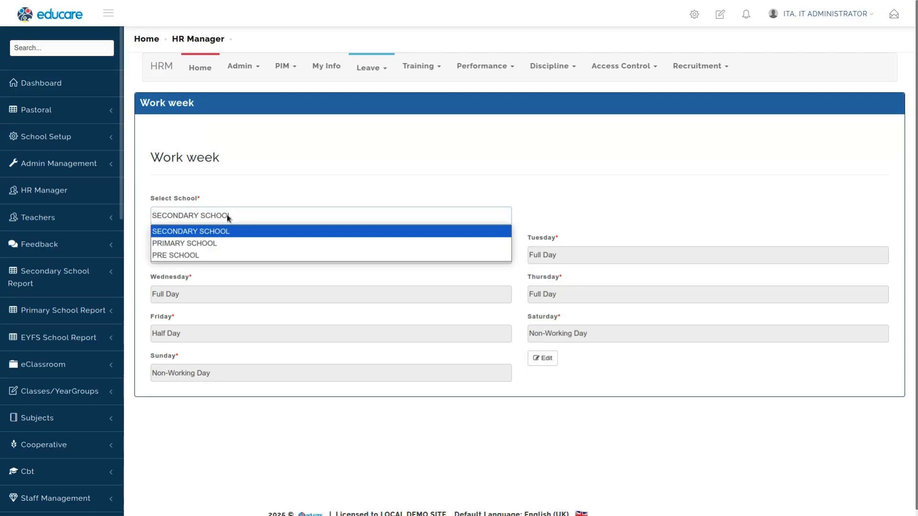
pyautogui.click(217, 238)
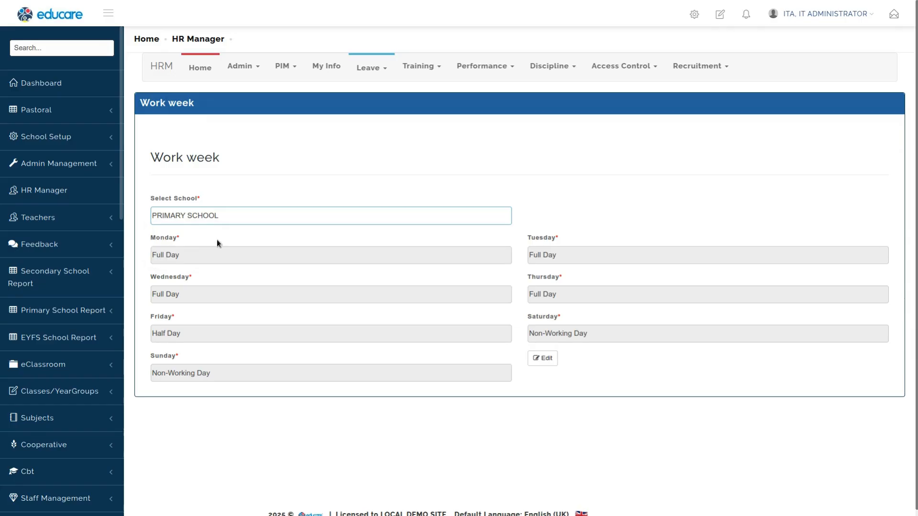
pyautogui.click(543, 358)
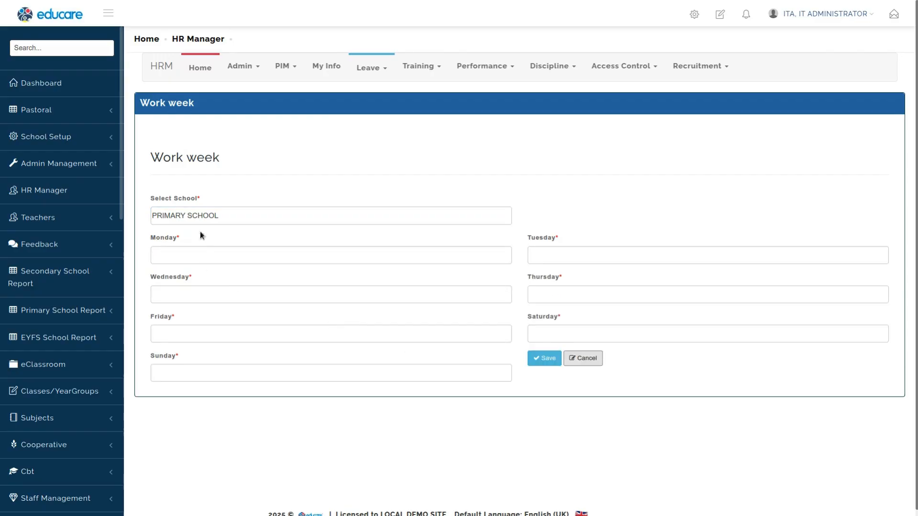
pyautogui.click(226, 262)
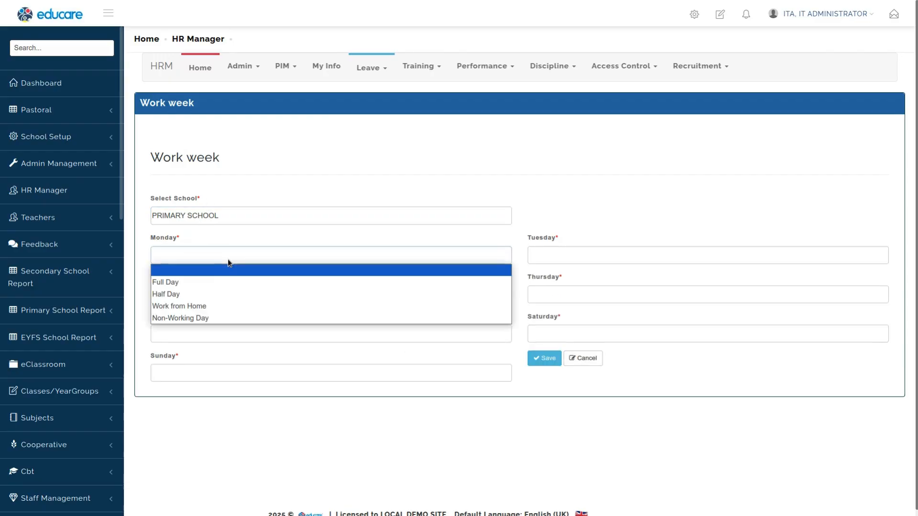
pyautogui.click(211, 280)
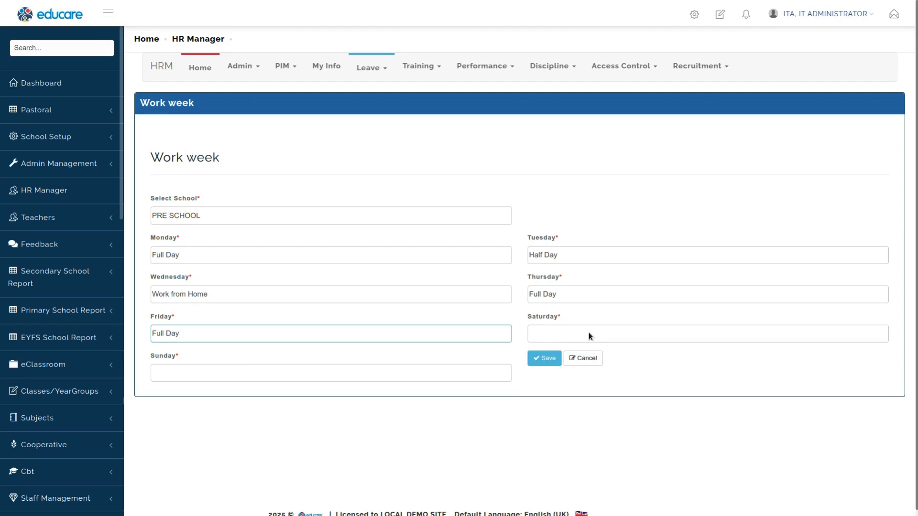
# Step: Set Saturday and Sunday to Non-Working Day and save this school's work week
pyautogui.click(589, 336)
pyautogui.click(551, 396)
pyautogui.click(337, 372)
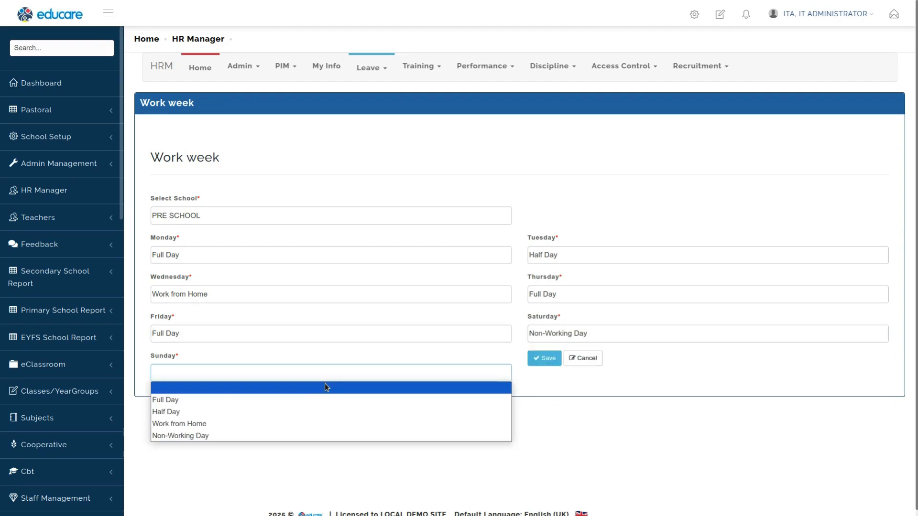
pyautogui.click(255, 435)
pyautogui.click(540, 359)
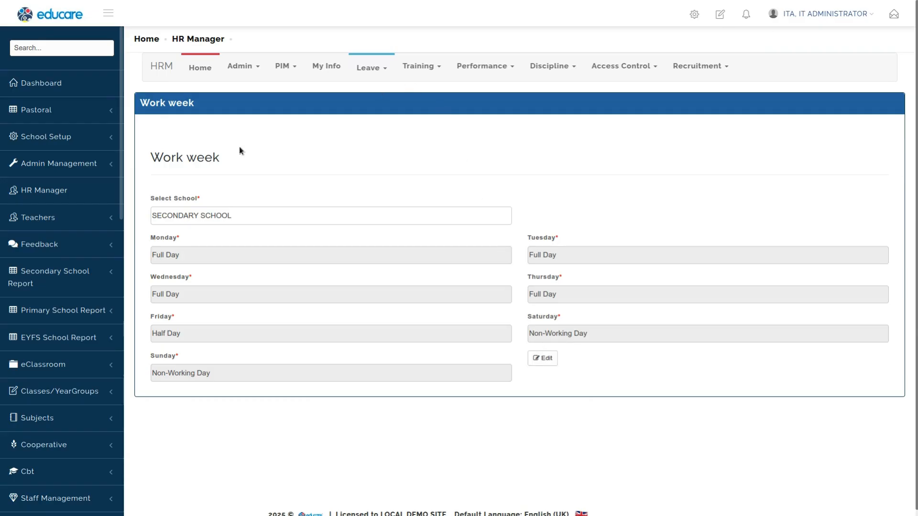
# Step: Open the Holidays configuration page and start creating a new holiday
pyautogui.click(373, 69)
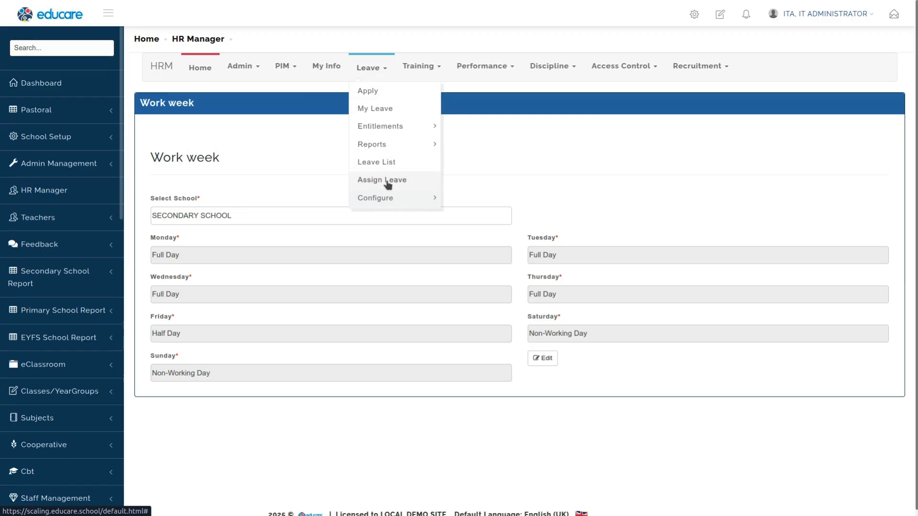
pyautogui.moveTo(390, 199)
pyautogui.click(466, 253)
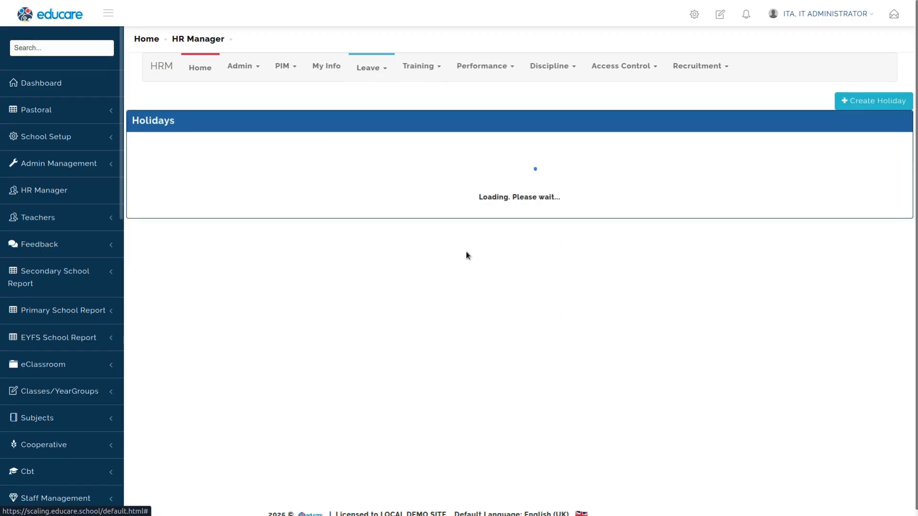
pyautogui.click(878, 100)
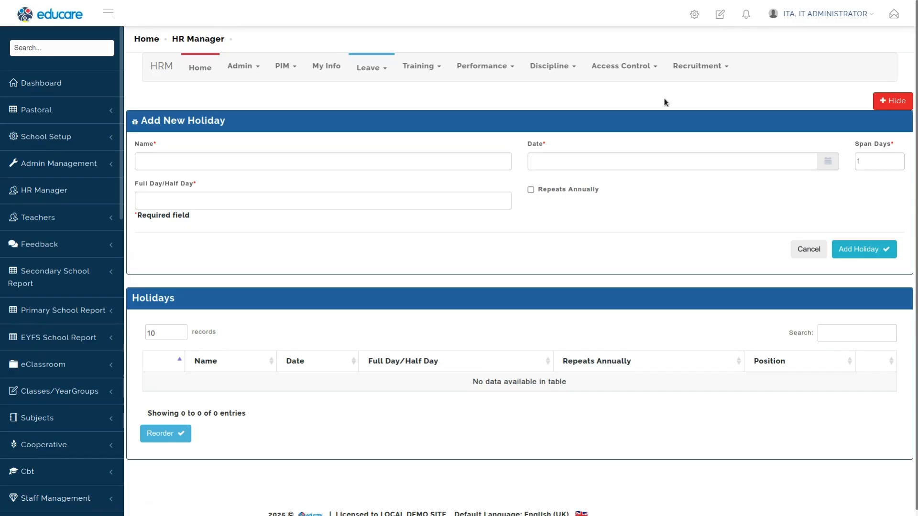
# Step: Name the new holiday CHRISTMAS
pyautogui.click(289, 163)
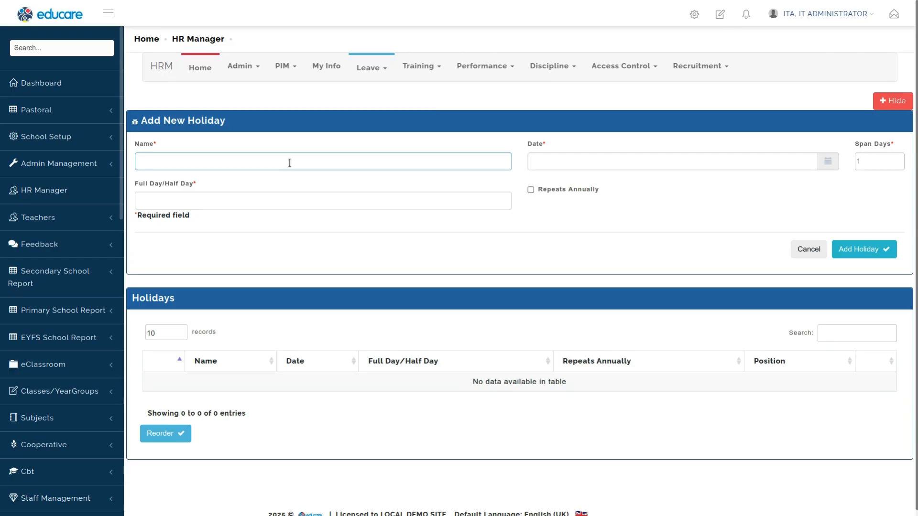
pyautogui.write('CHRISTMAS')
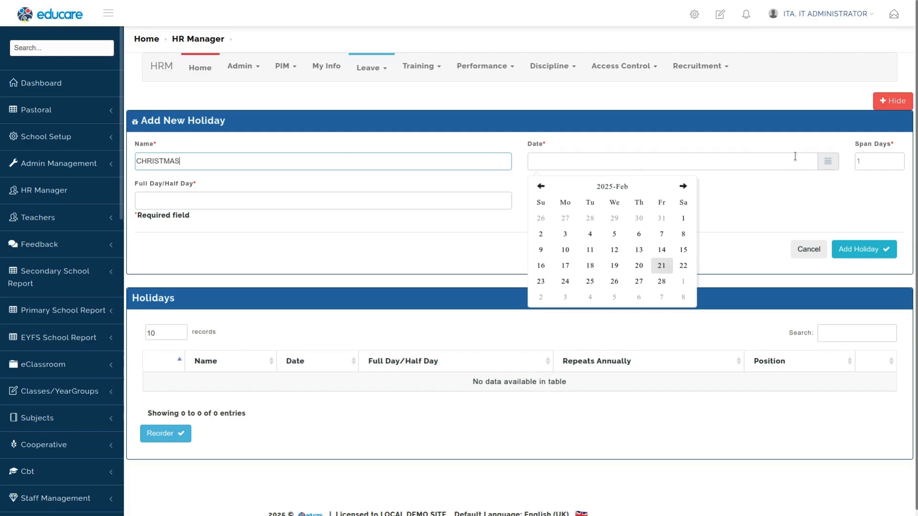
pyautogui.click(685, 164)
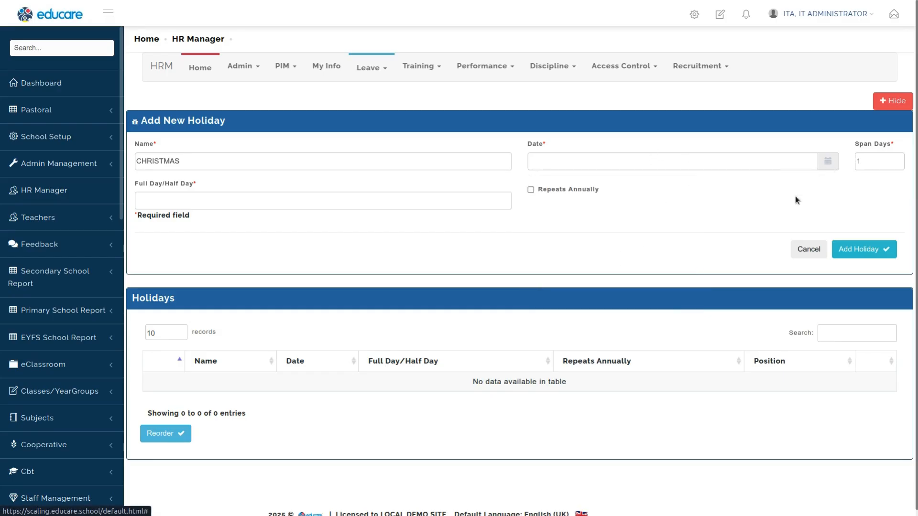
# Step: Set the holiday date to 19 December 2025 using the date picker
pyautogui.moveTo(611, 163)
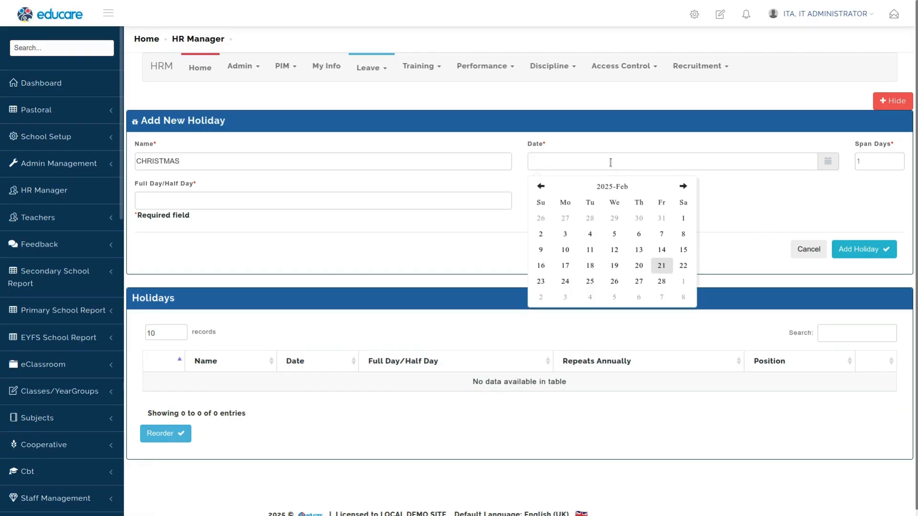
pyautogui.click(611, 163)
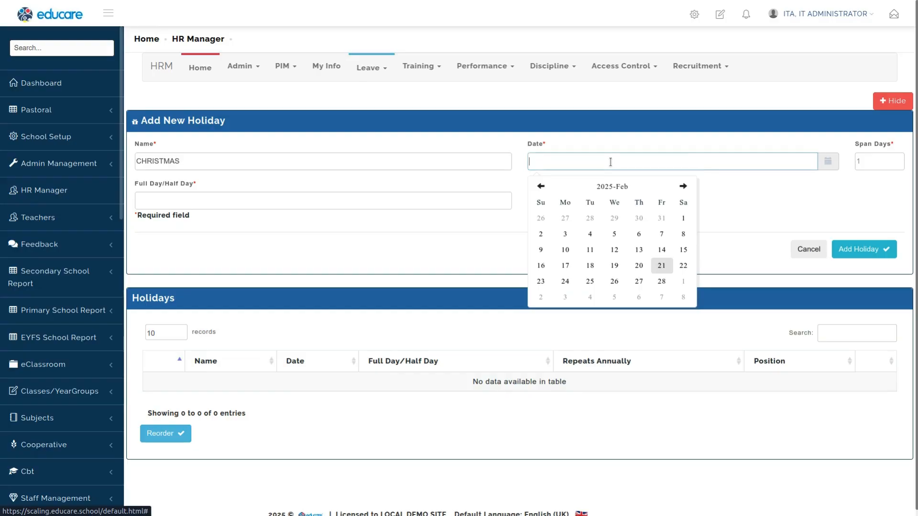
pyautogui.press('Tab')
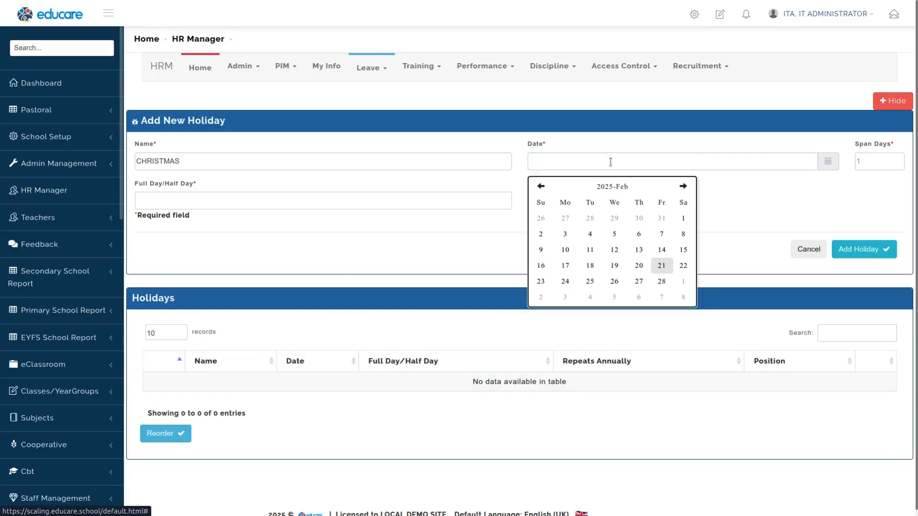
pyautogui.press('Tab')
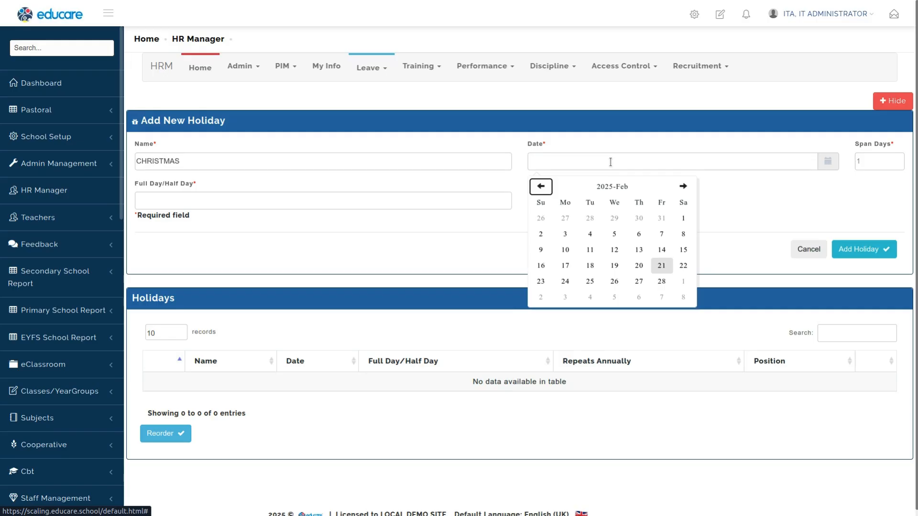
pyautogui.press('Tab')
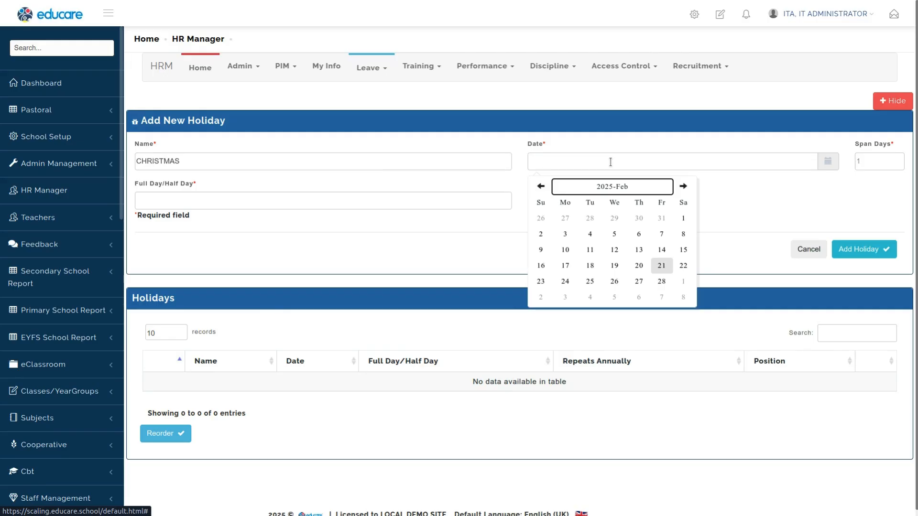
pyautogui.press('Tab')
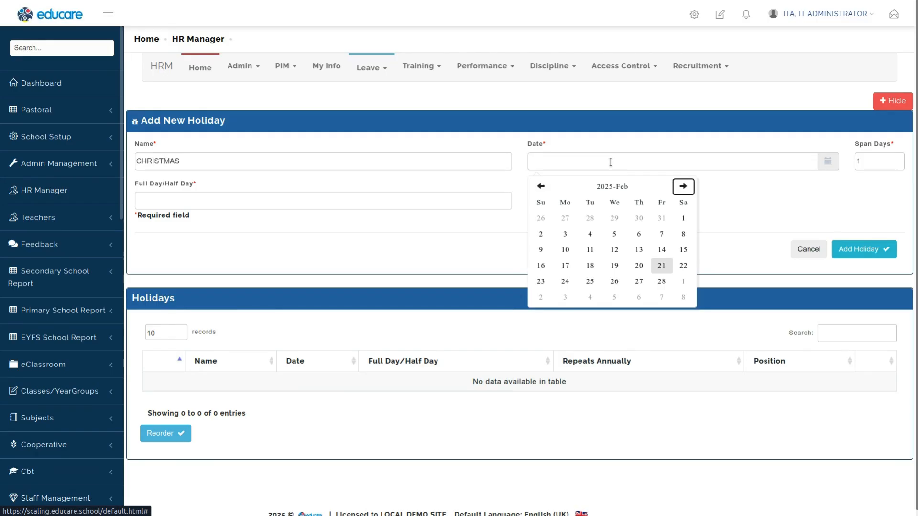
pyautogui.press('Return')
pyautogui.press('Return')
pyautogui.press('Return')
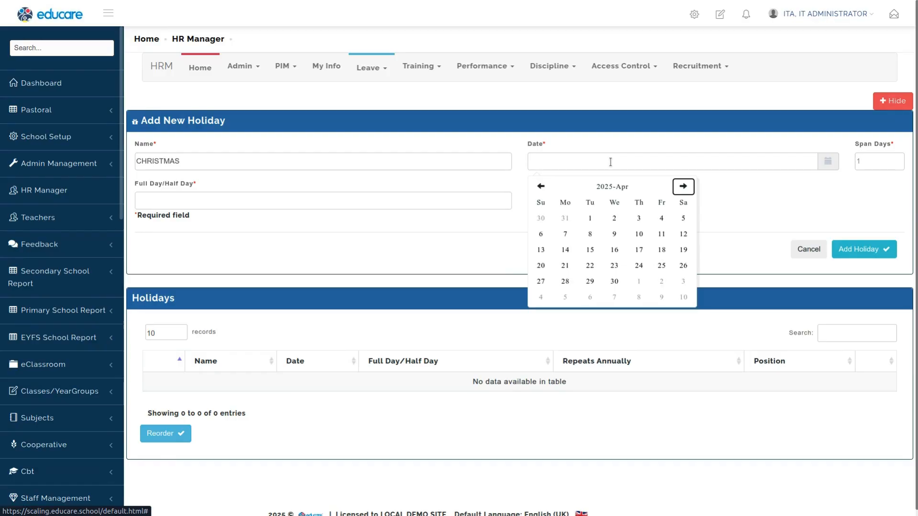
pyautogui.press('Return')
pyautogui.press('Return')
pyautogui.press('Return')
pyautogui.press('Return')
pyautogui.press('Return')
pyautogui.press('Return')
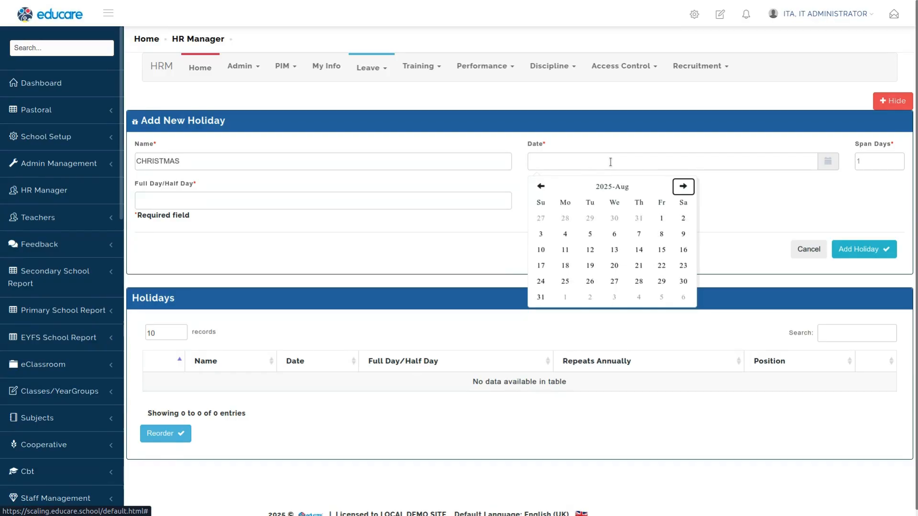
pyautogui.press('Return')
pyautogui.press('Tab')
pyautogui.press('Right')
pyautogui.press('Right')
pyautogui.press('Right')
pyautogui.press('Right')
pyautogui.press('Right')
pyautogui.press('Right')
pyautogui.press('Right')
pyautogui.press('Right')
pyautogui.press('Right')
pyautogui.press('Right')
pyautogui.press('Right')
pyautogui.press('Right')
pyautogui.press('Right')
pyautogui.press('Right')
pyautogui.press('Right')
pyautogui.press('Right')
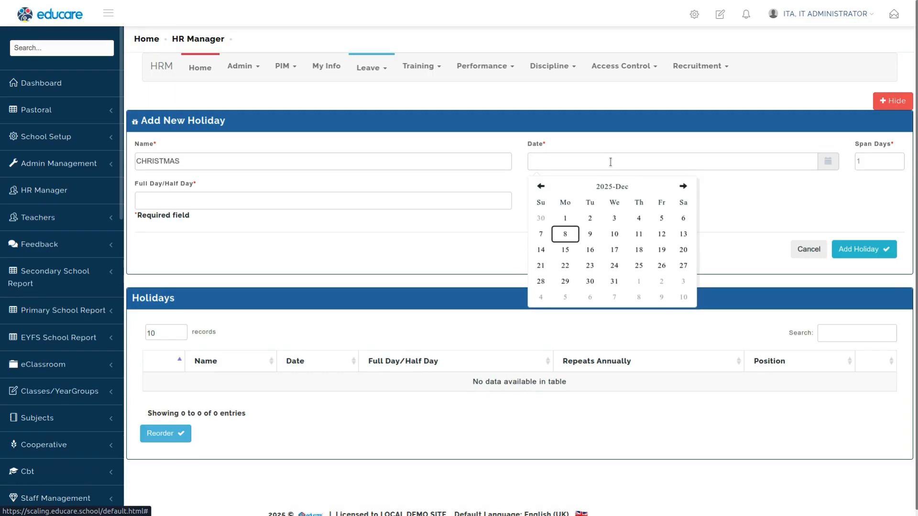
pyautogui.press('Right')
pyautogui.press('Right')
pyautogui.press('Right')
pyautogui.press('Return')
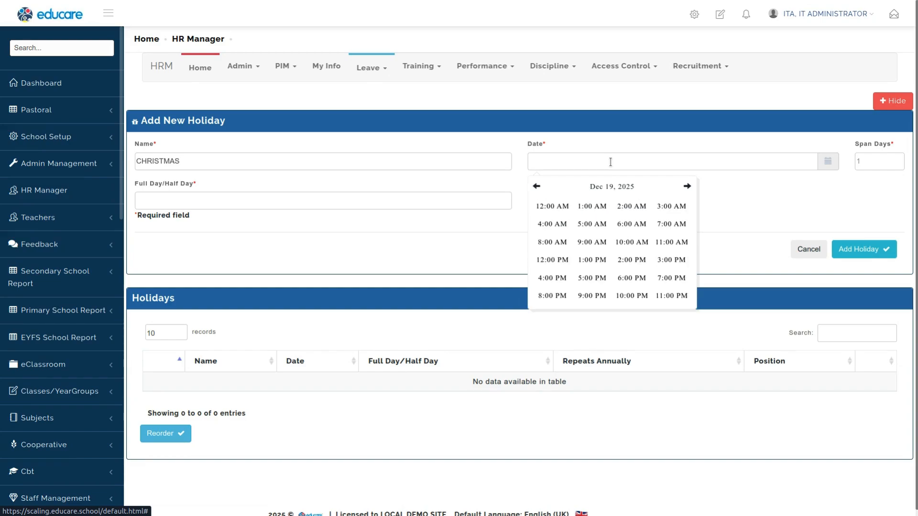
pyautogui.press('Tab')
pyautogui.hotkey('shift', 'Tab')
pyautogui.click(617, 144)
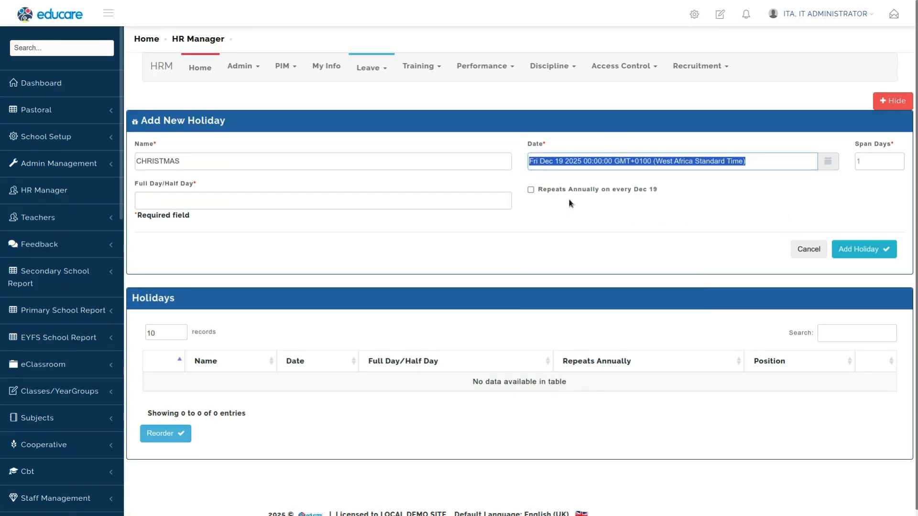
pyautogui.click(532, 165)
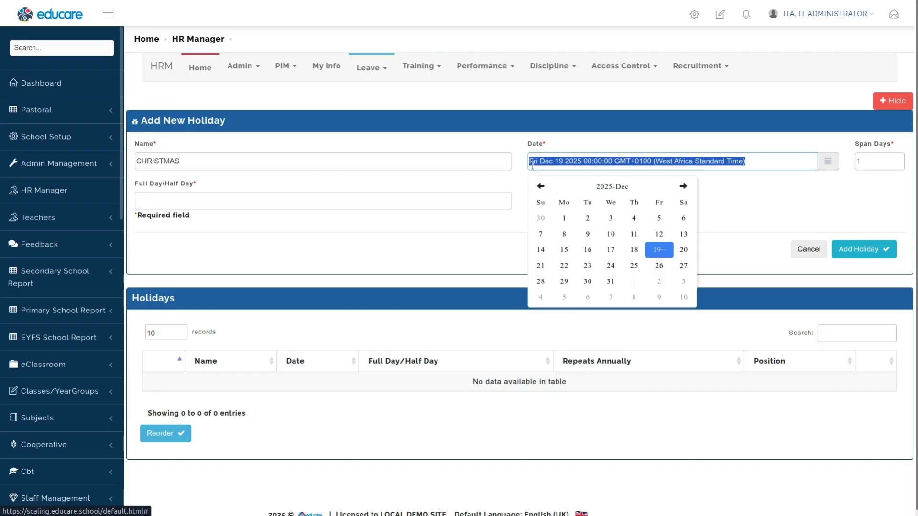
pyautogui.click(597, 158)
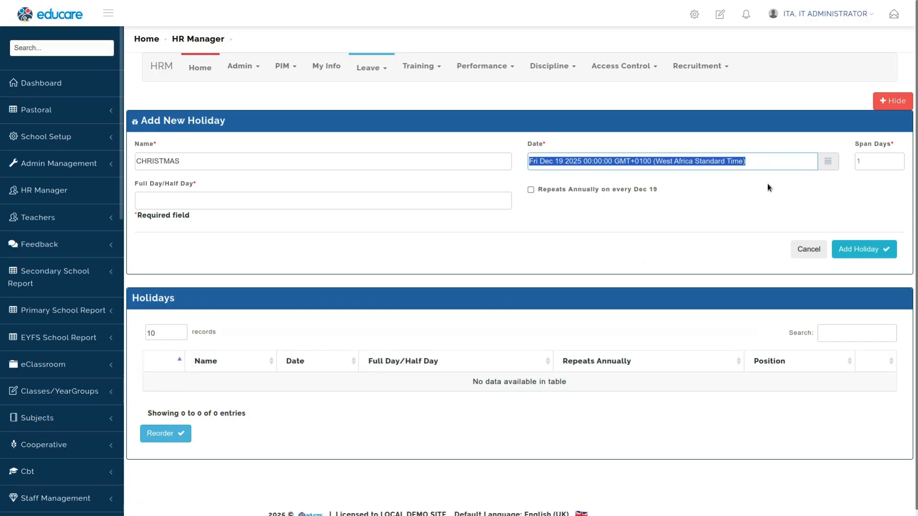
# Step: Set the holiday to span 12 days as a Full Day repeating annually, and add it
pyautogui.click(876, 164)
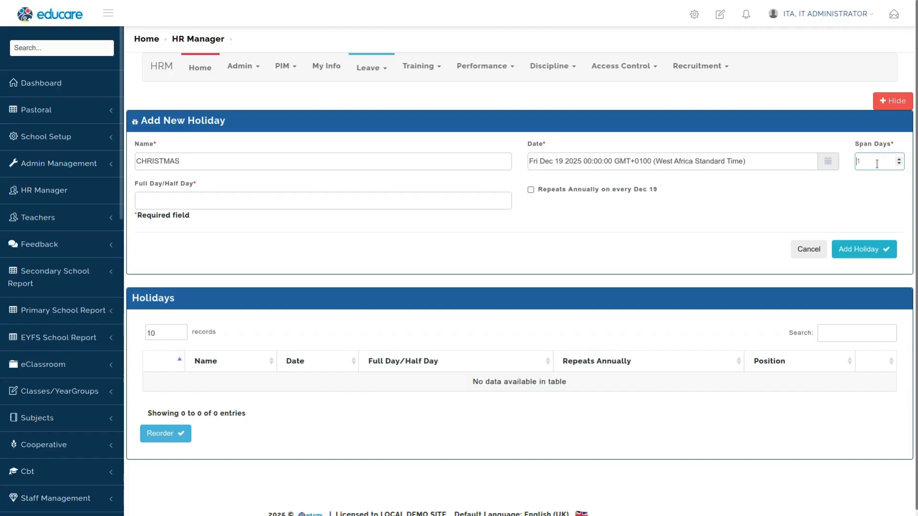
pyautogui.write('12')
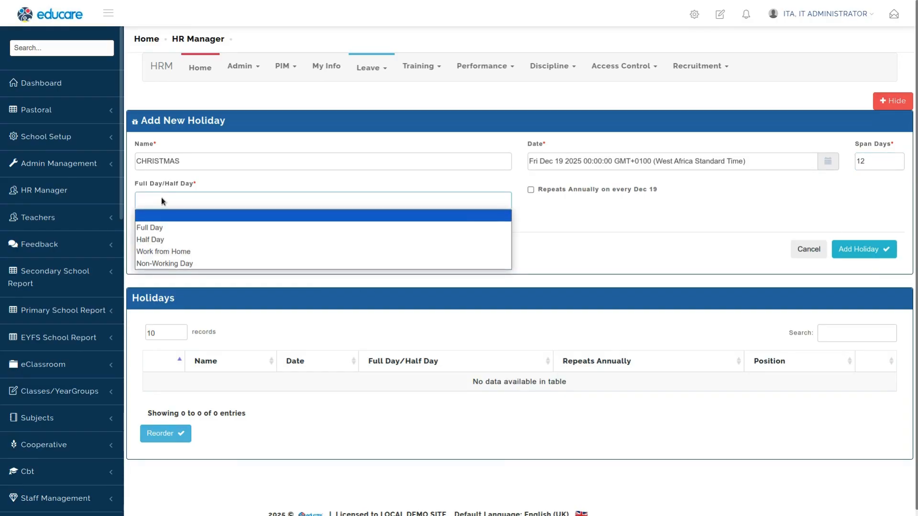
pyautogui.click(159, 228)
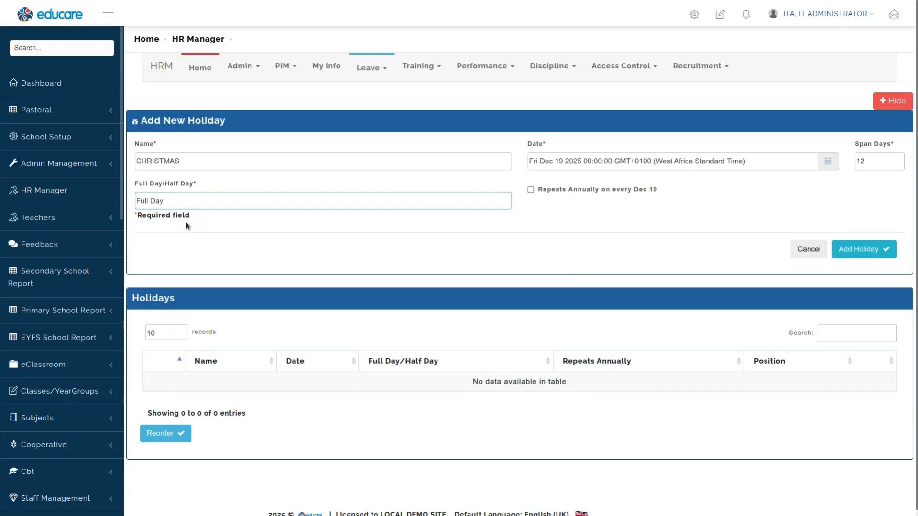
pyautogui.click(531, 190)
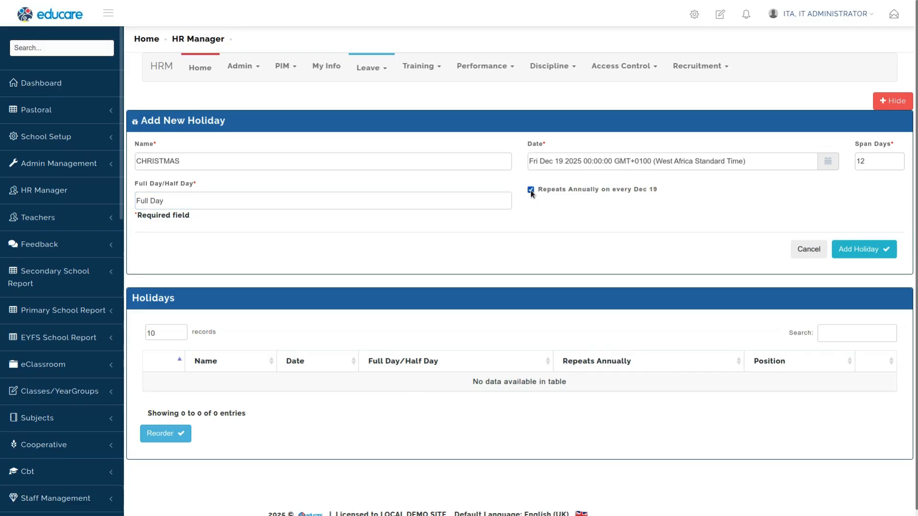
pyautogui.click(538, 166)
pyautogui.click(499, 211)
pyautogui.click(864, 249)
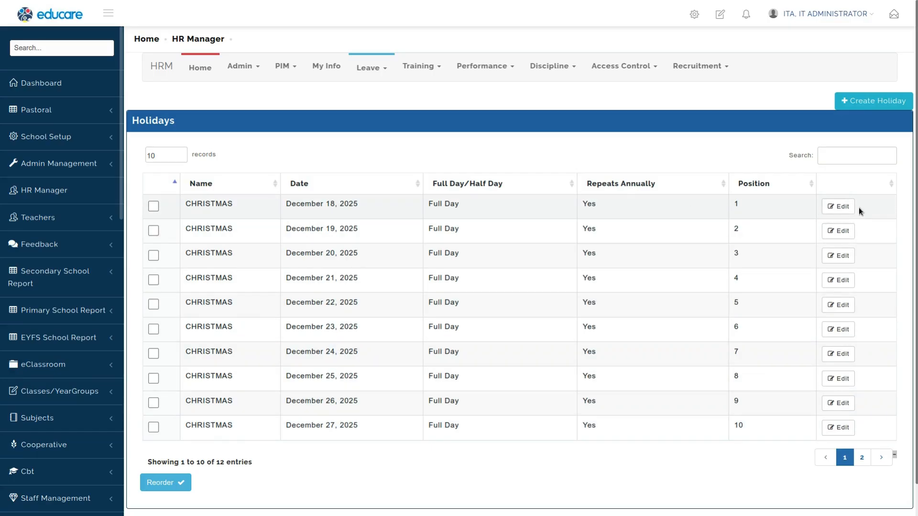
# Step: Delete the December 18, 2025 Christmas holiday from the repeating sequence
pyautogui.click(830, 209)
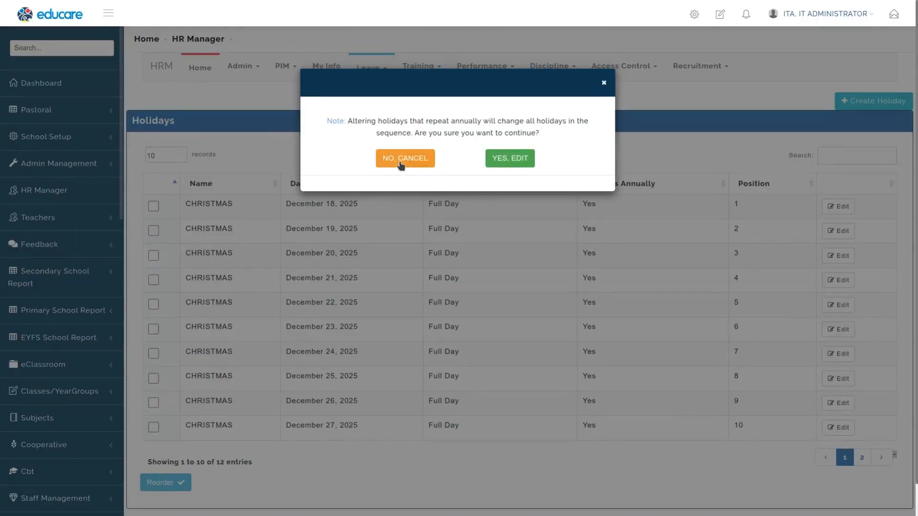
pyautogui.click(522, 162)
pyautogui.click(632, 160)
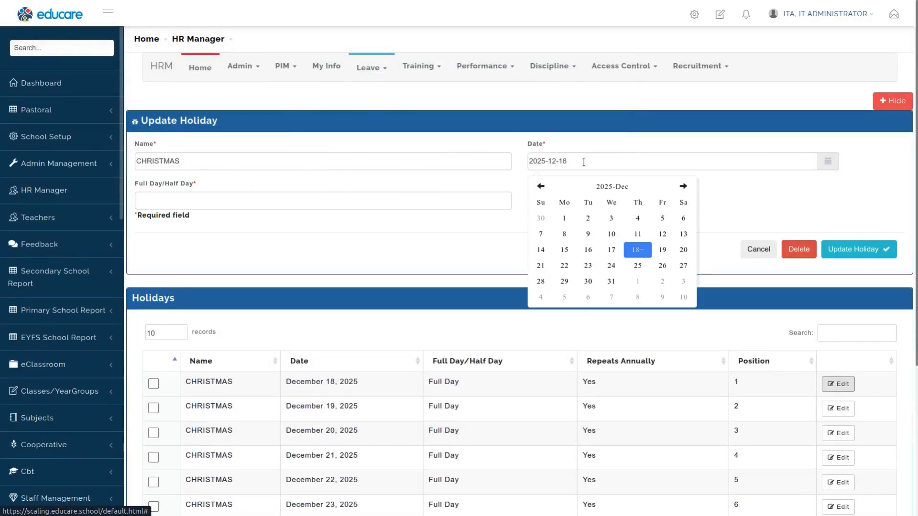
pyautogui.click(803, 249)
pyautogui.click(493, 50)
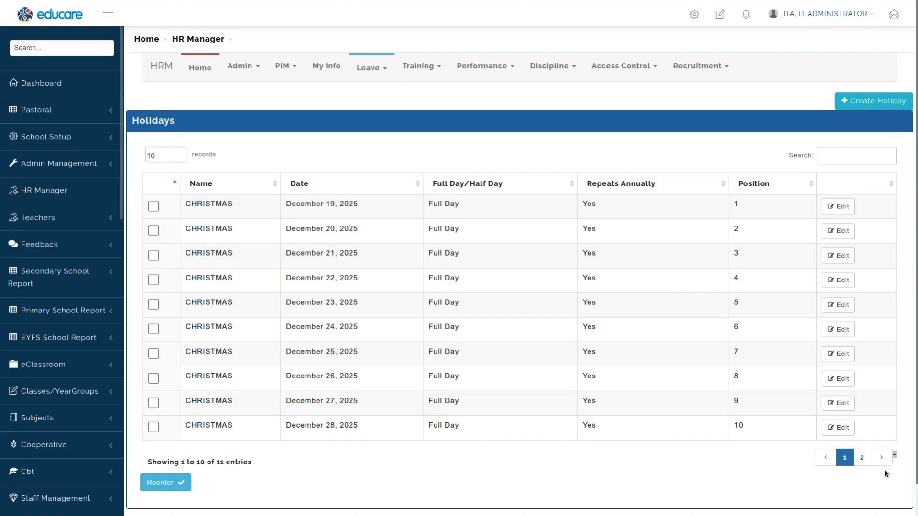
pyautogui.click(881, 458)
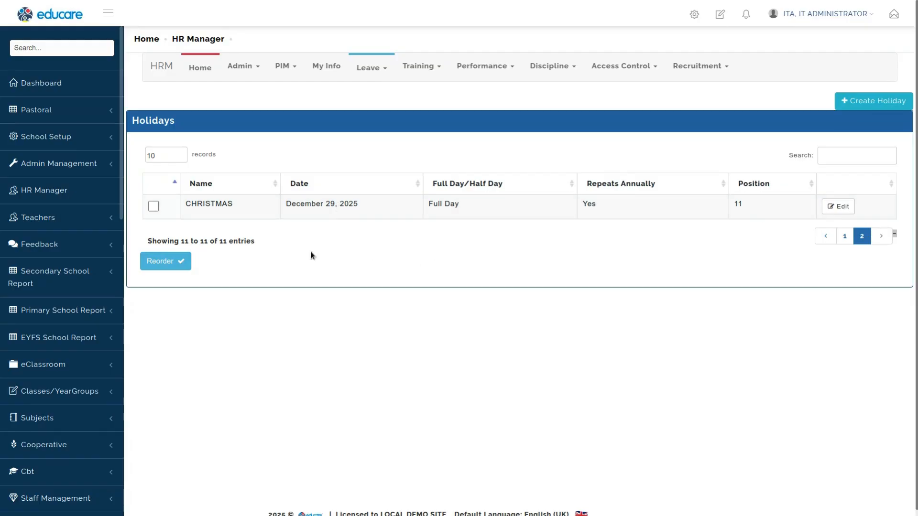
pyautogui.click(856, 100)
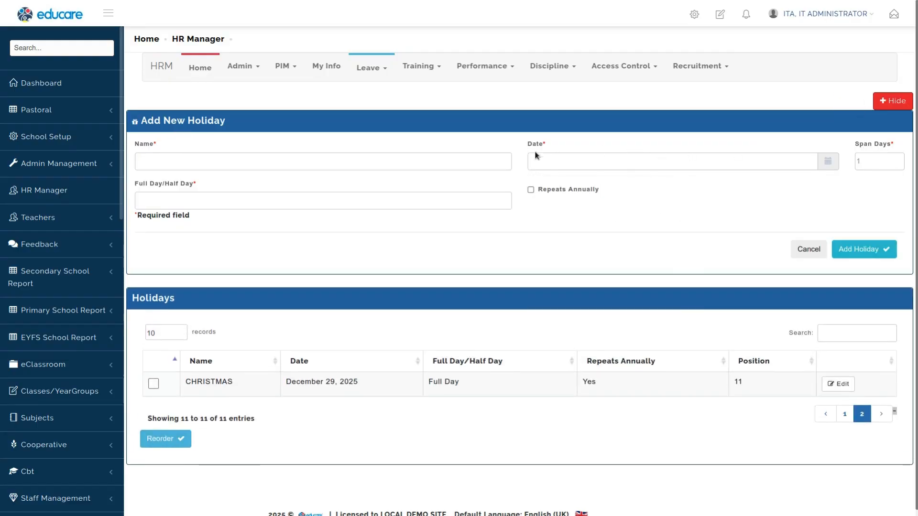
pyautogui.click(269, 162)
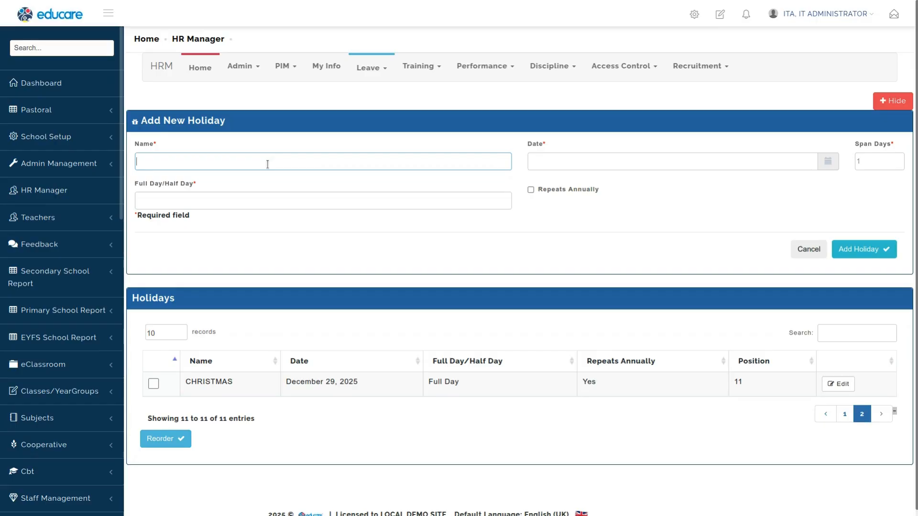
pyautogui.click(806, 252)
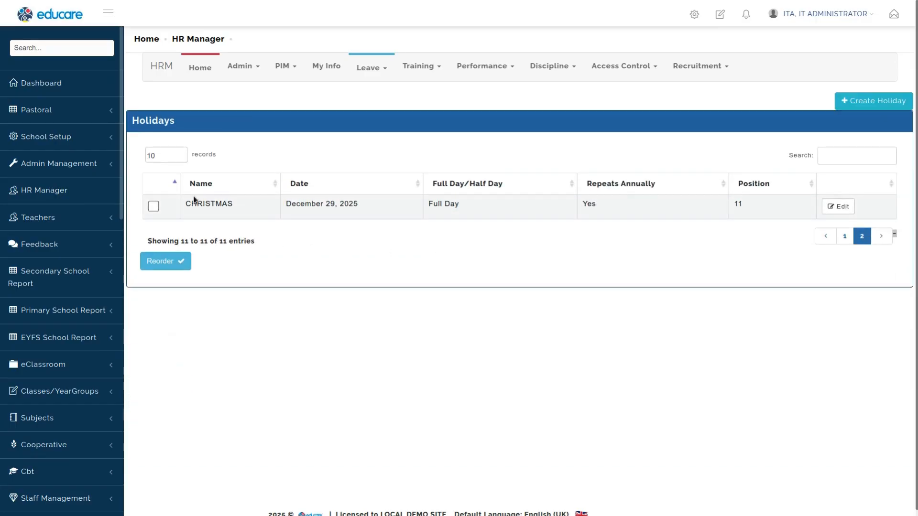
pyautogui.doubleClick(200, 204)
pyautogui.click(288, 252)
pyautogui.click(371, 67)
pyautogui.moveTo(395, 198)
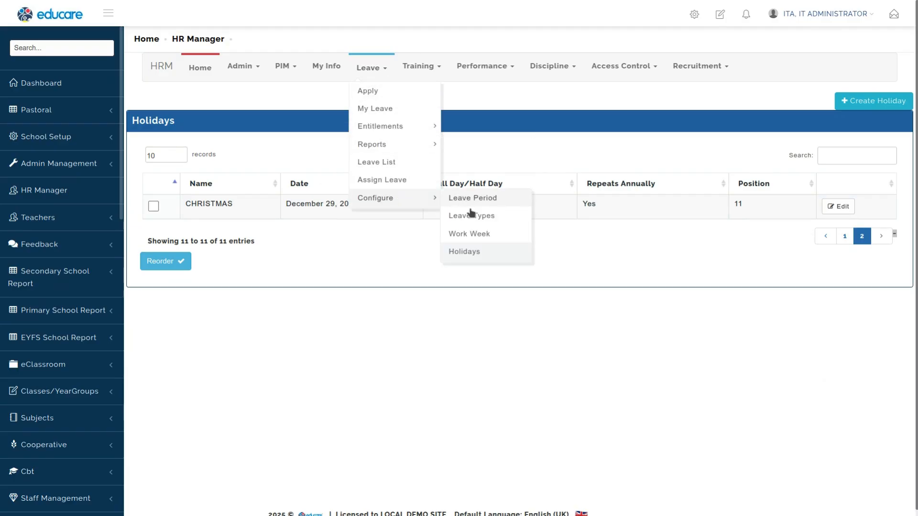
pyautogui.click(464, 251)
# Step: Open the leave entitlement list and filter by the IT administrator, Sick Leave and the January 1, 2025 - January 1, 2026 period
pyautogui.click(371, 68)
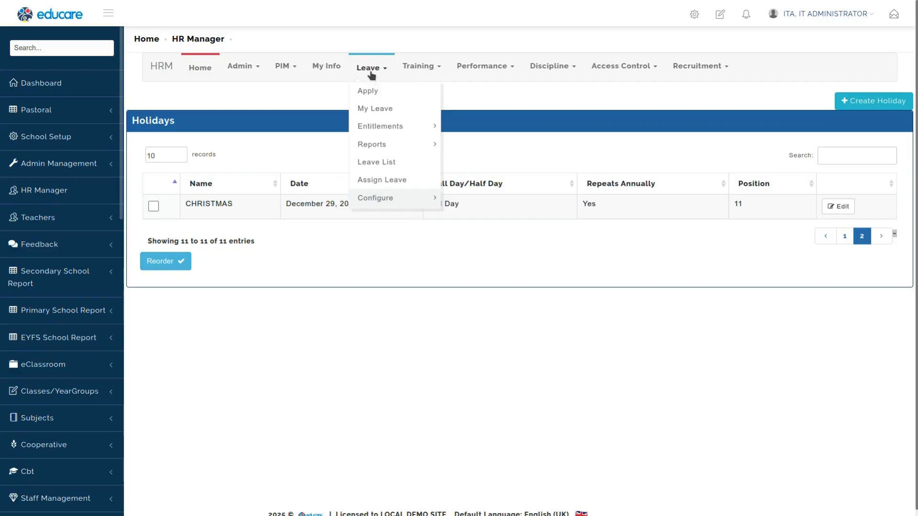
pyautogui.moveTo(385, 127)
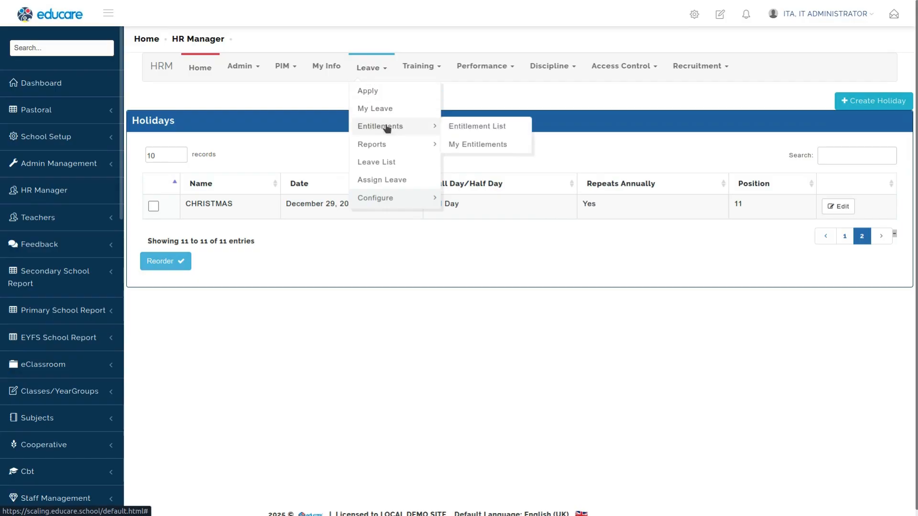
pyautogui.click(479, 128)
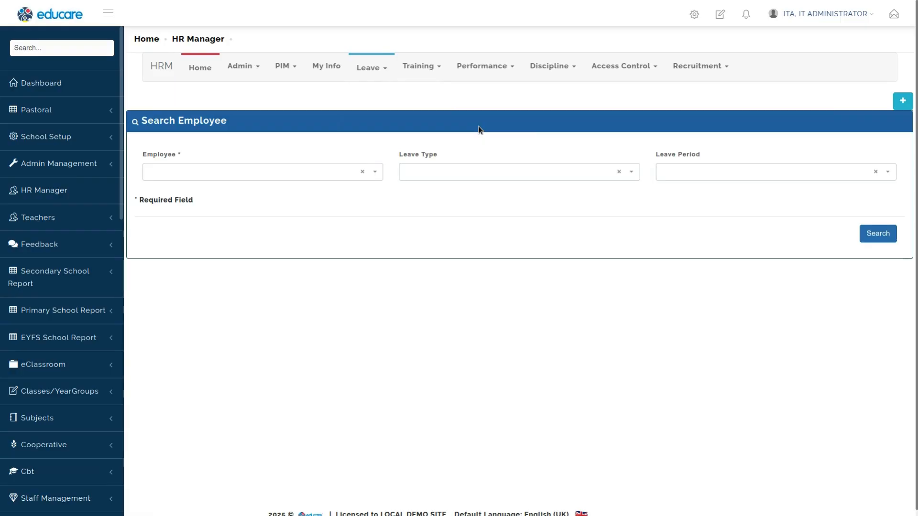
pyautogui.click(263, 173)
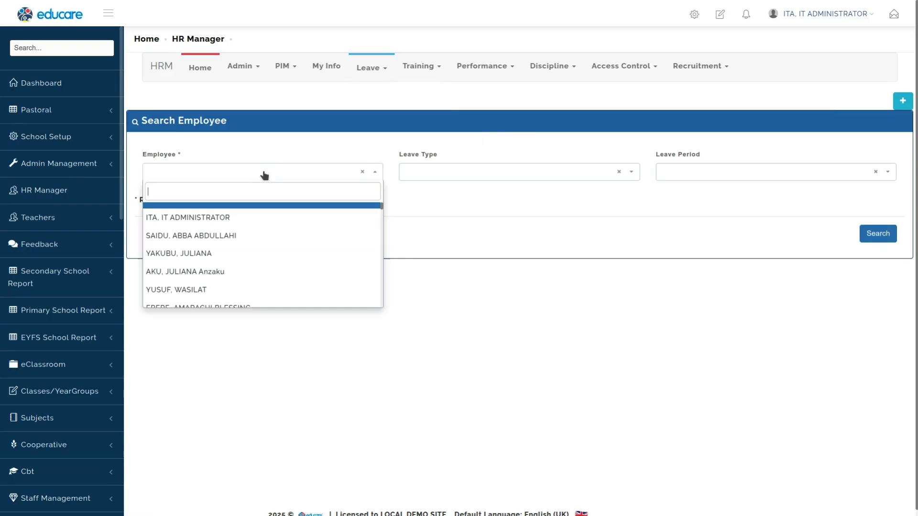
pyautogui.click(188, 222)
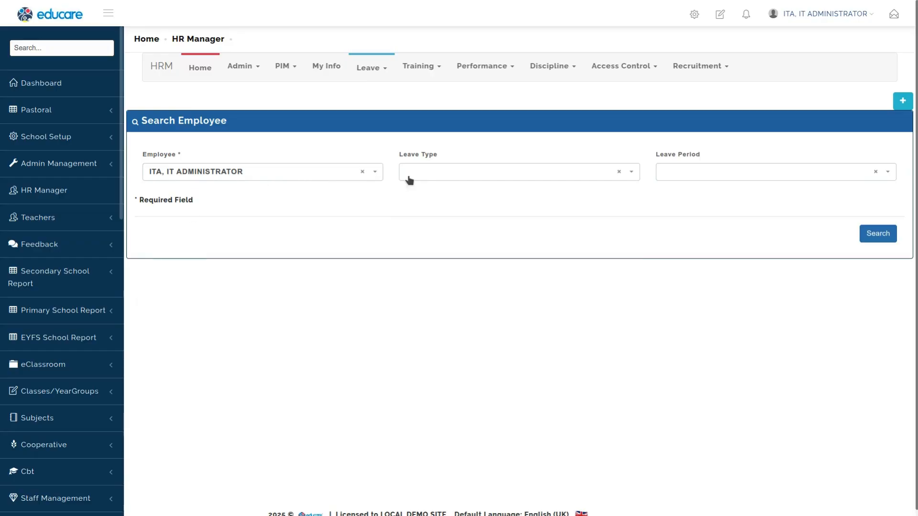
pyautogui.click(442, 179)
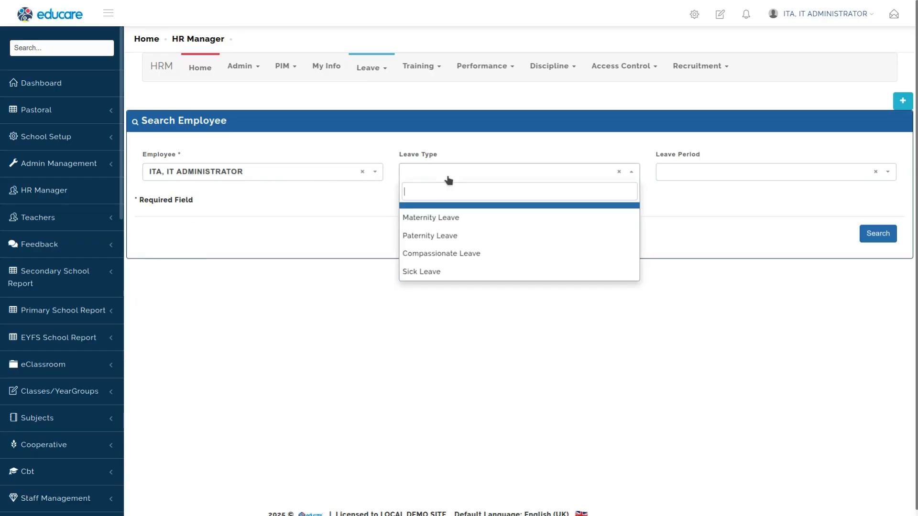
pyautogui.click(430, 271)
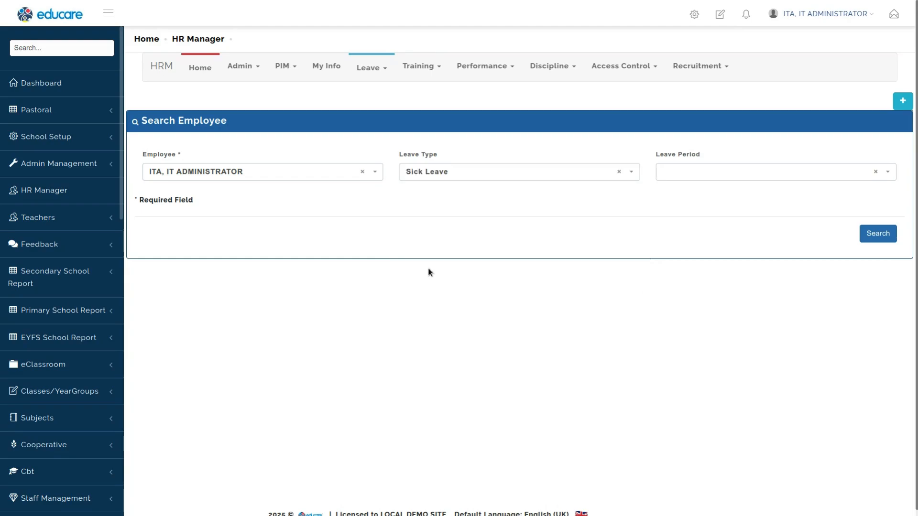
pyautogui.click(670, 172)
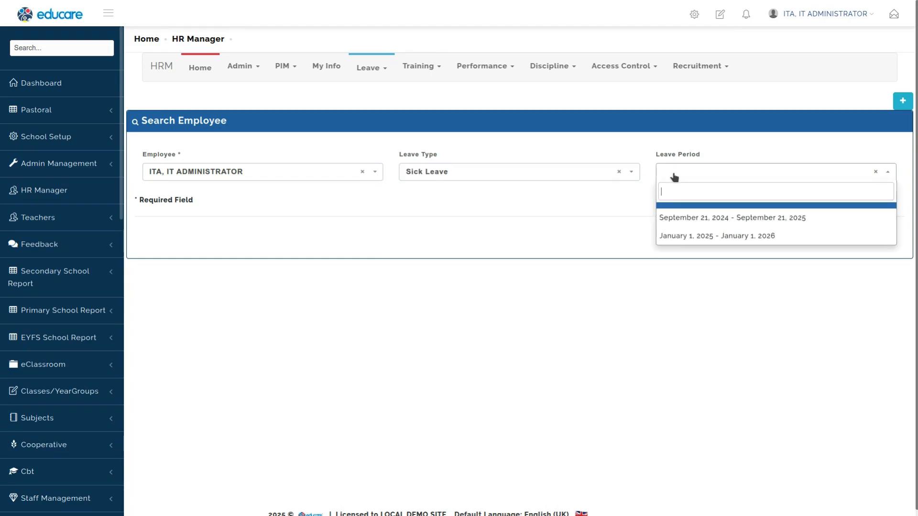
pyautogui.click(681, 237)
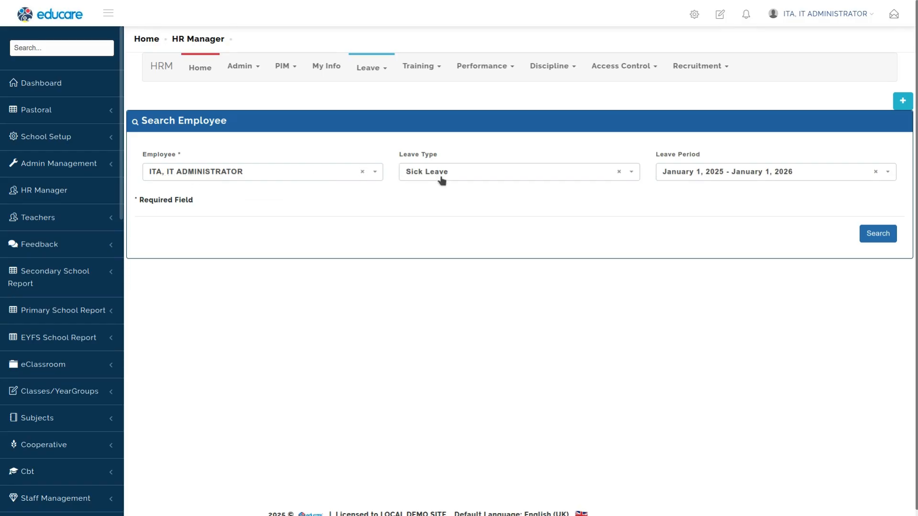
# Step: Add a 12-day Sick Leave entitlement for the IT administrator for the January 1, 2025 - January 1, 2026 period
pyautogui.click(902, 102)
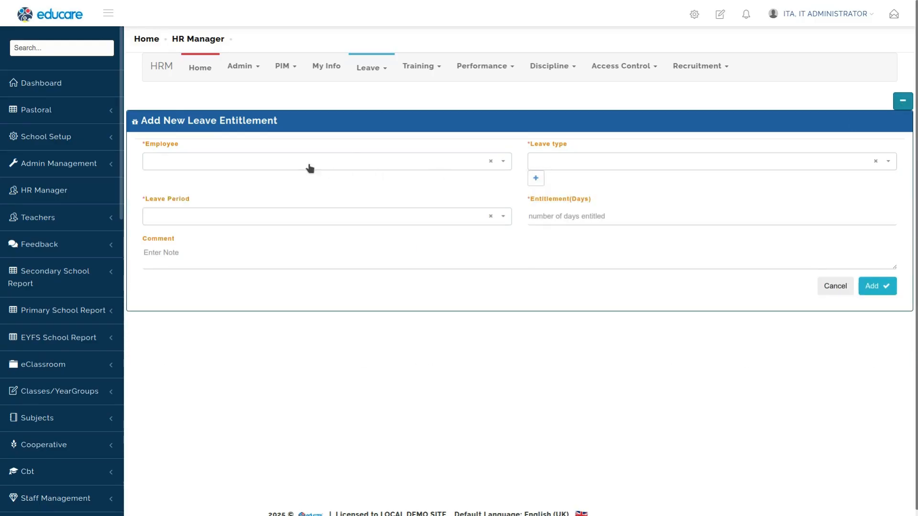
pyautogui.click(248, 165)
pyautogui.click(200, 207)
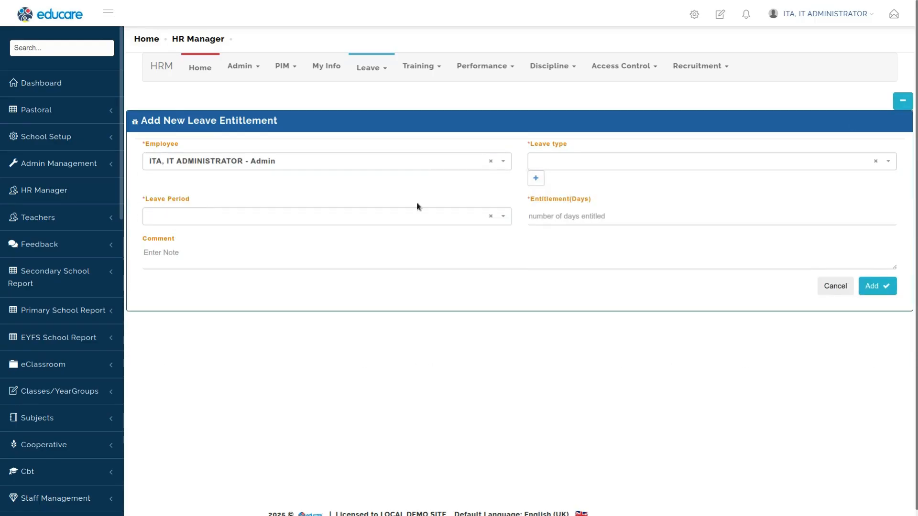
pyautogui.click(580, 168)
pyautogui.click(555, 260)
pyautogui.click(376, 213)
pyautogui.click(259, 284)
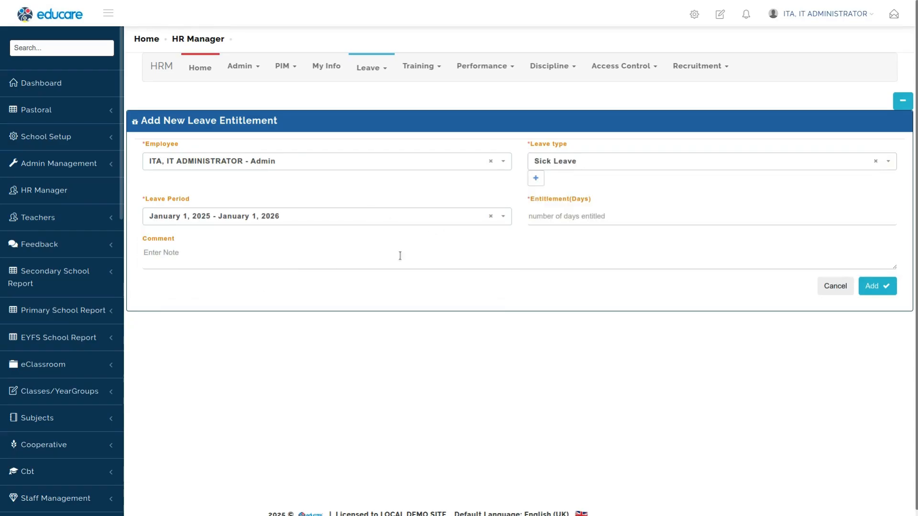
pyautogui.click(634, 217)
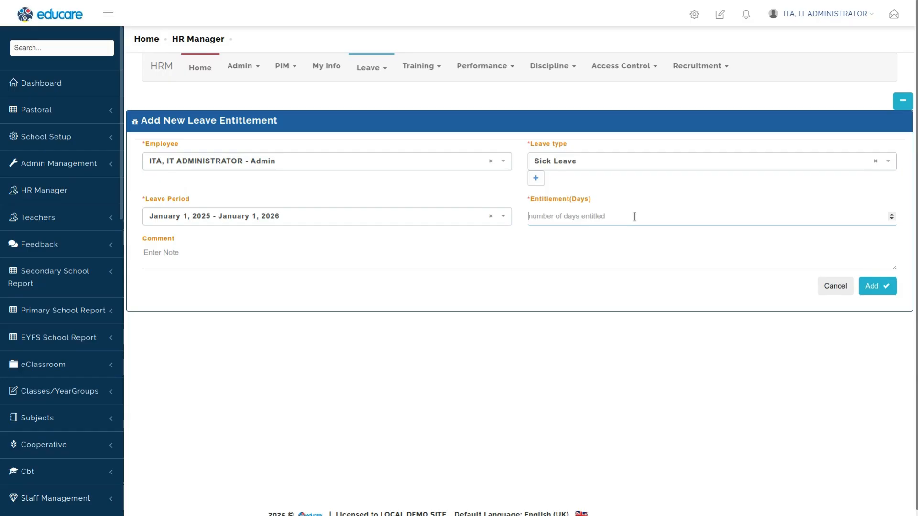
pyautogui.write('12')
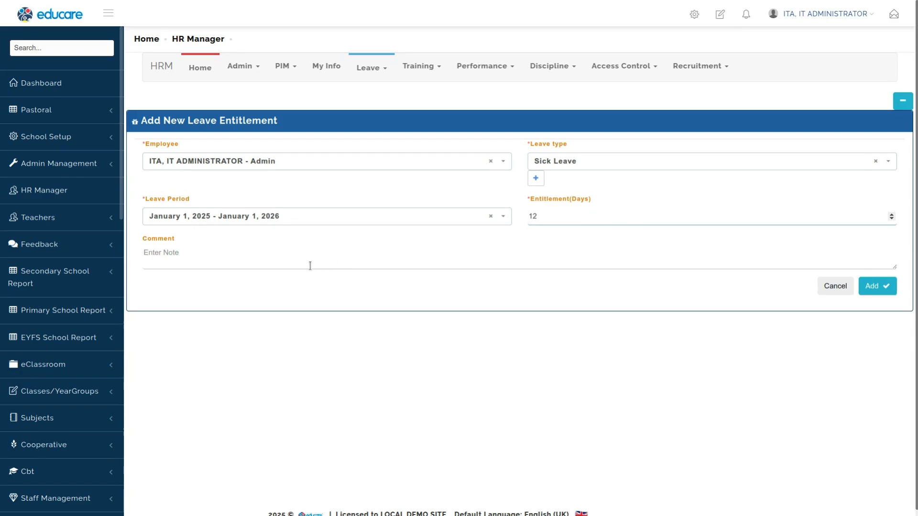
pyautogui.click(877, 285)
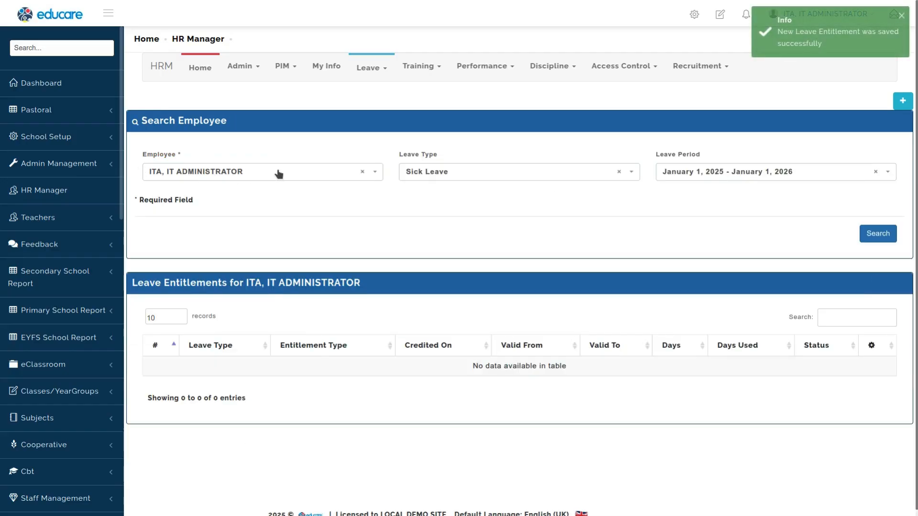
# Step: Add a 7-day Compassionate Leave entitlement for the second admin employee for the January 1, 2025 - January 1, 2026 period
pyautogui.click(292, 176)
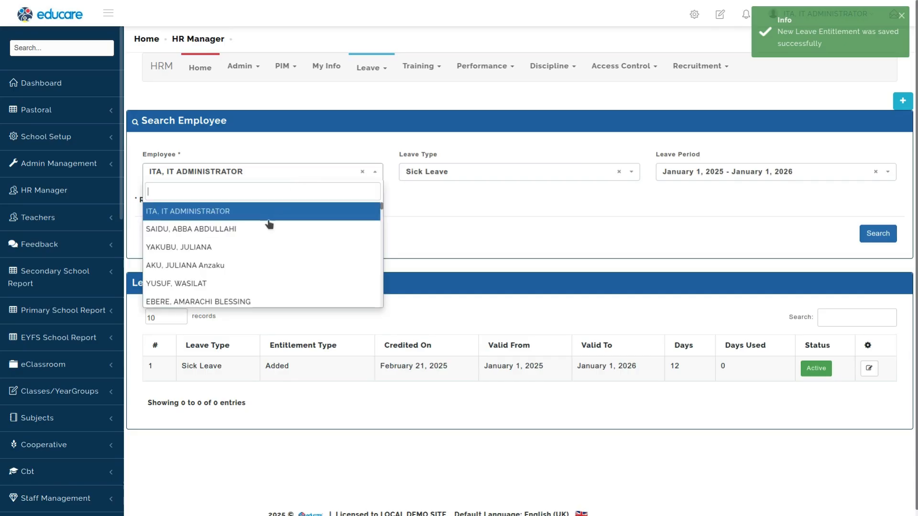
pyautogui.click(194, 229)
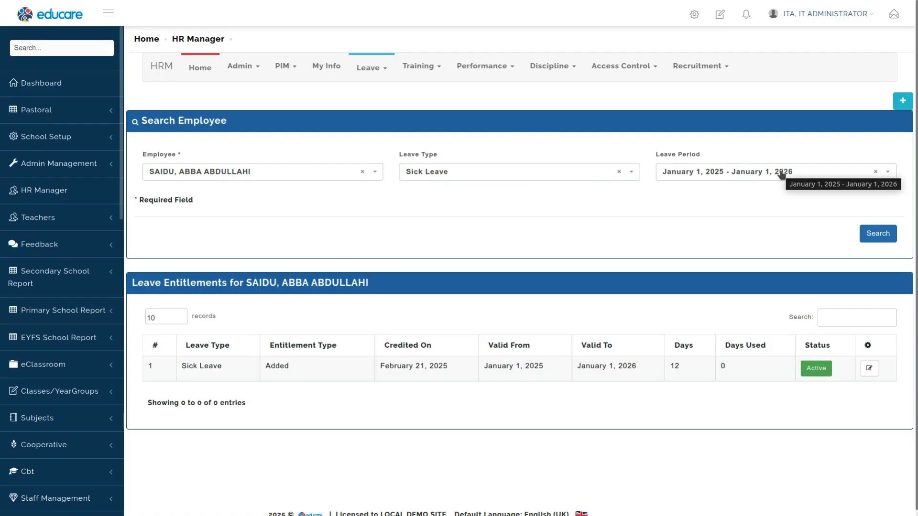
pyautogui.click(902, 100)
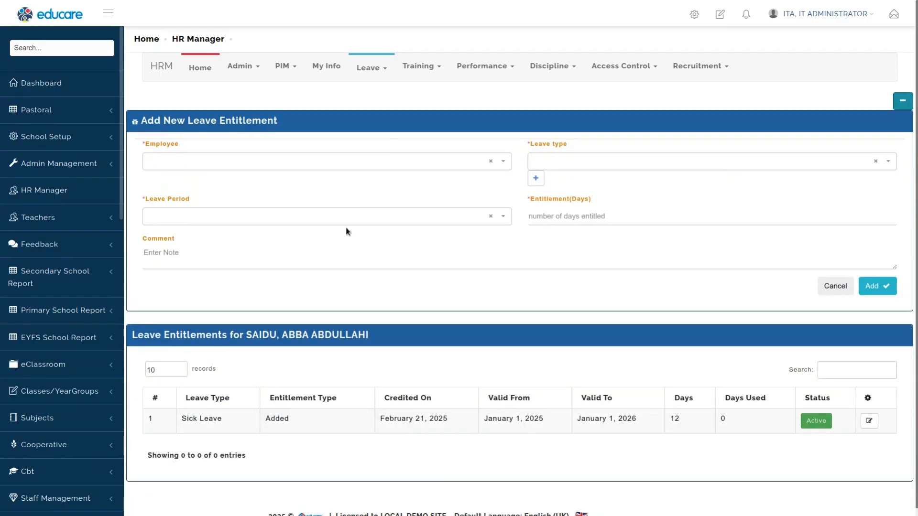
pyautogui.click(369, 166)
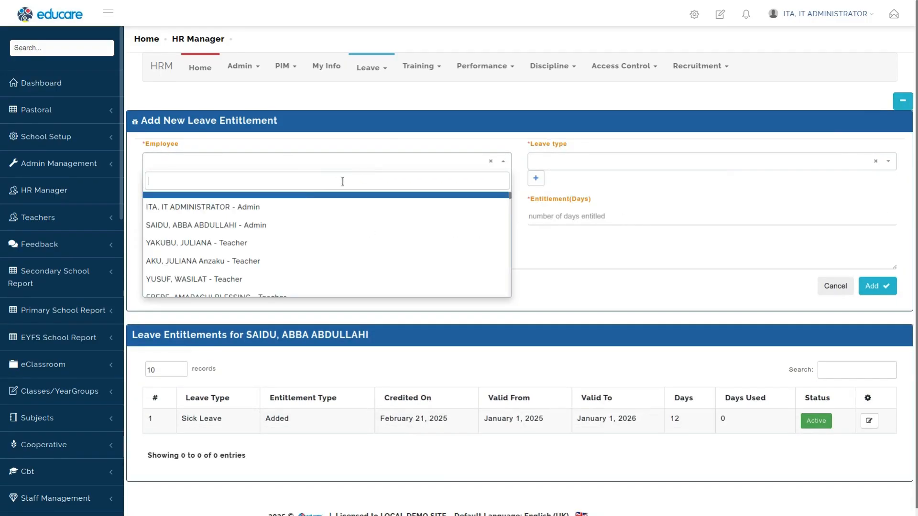
pyautogui.click(281, 225)
pyautogui.click(614, 162)
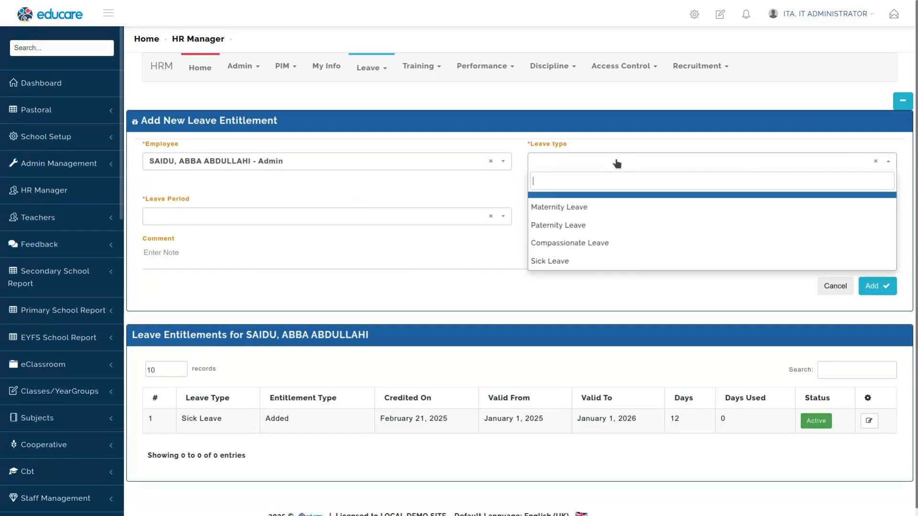
pyautogui.click(591, 244)
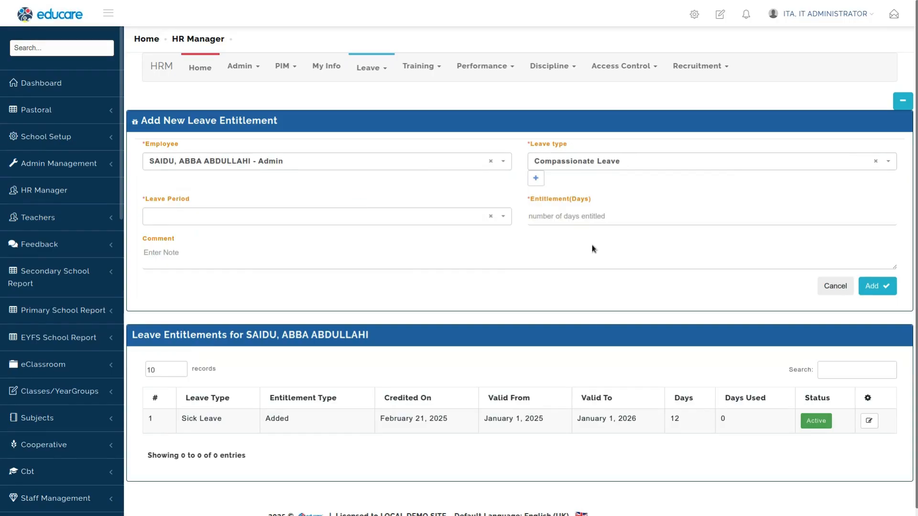
pyautogui.click(303, 221)
pyautogui.click(266, 281)
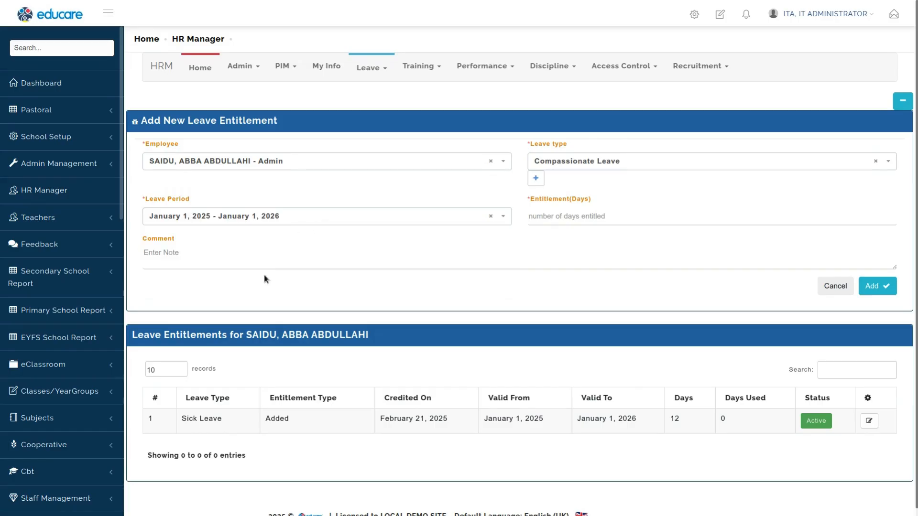
pyautogui.click(580, 215)
pyautogui.write('7')
pyautogui.click(874, 286)
# Step: Add a 23-day Sick Leave entitlement for the teacher employee for the January 1, 2025 - January 1, 2026 period
pyautogui.click(903, 102)
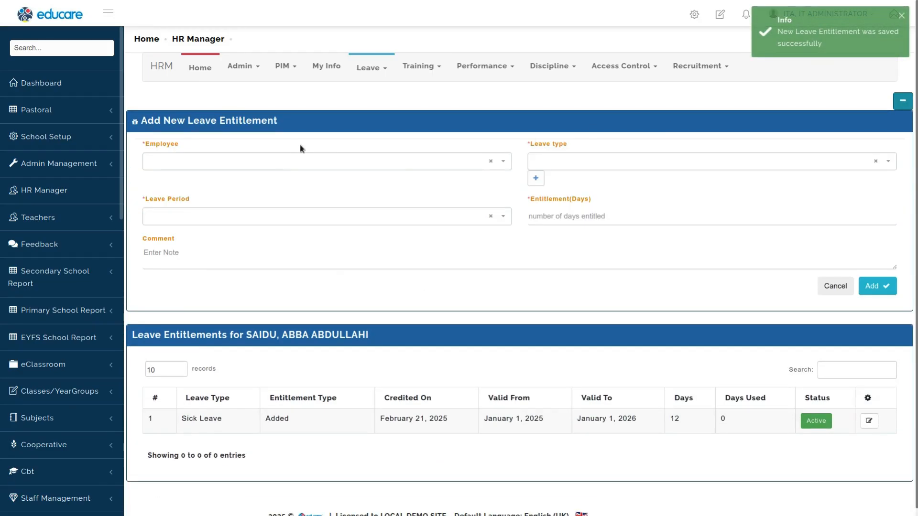
pyautogui.click(279, 163)
pyautogui.click(194, 277)
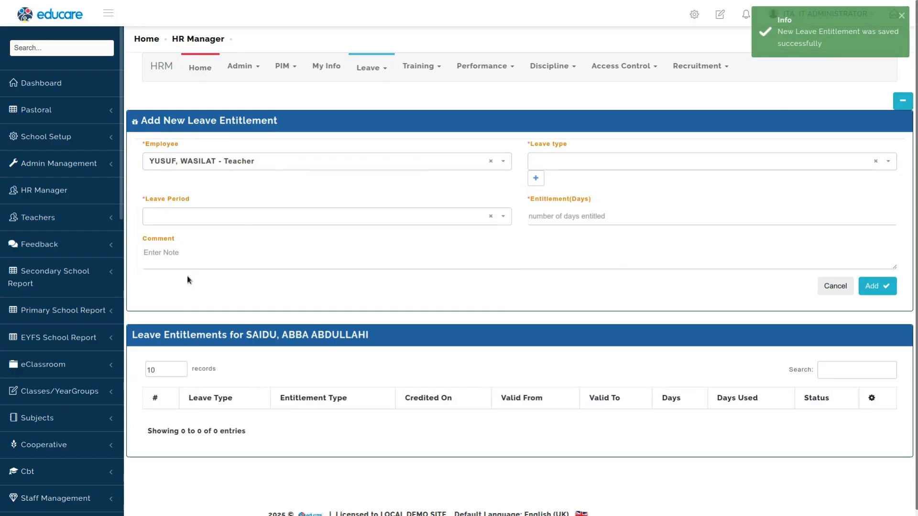
pyautogui.click(611, 161)
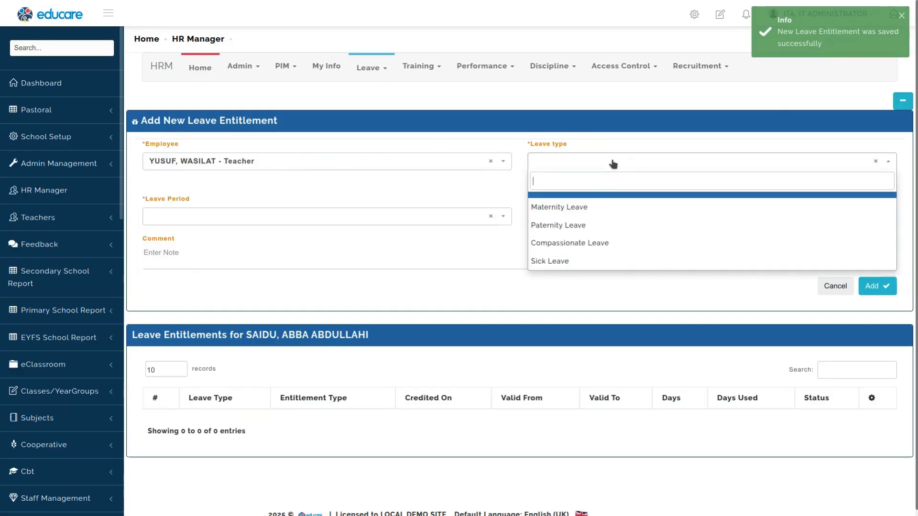
pyautogui.click(568, 260)
pyautogui.click(211, 215)
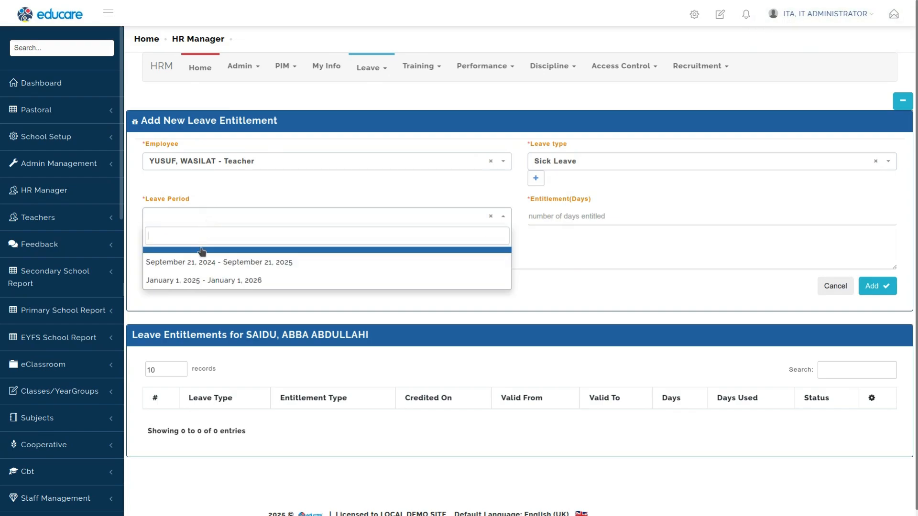
pyautogui.click(196, 279)
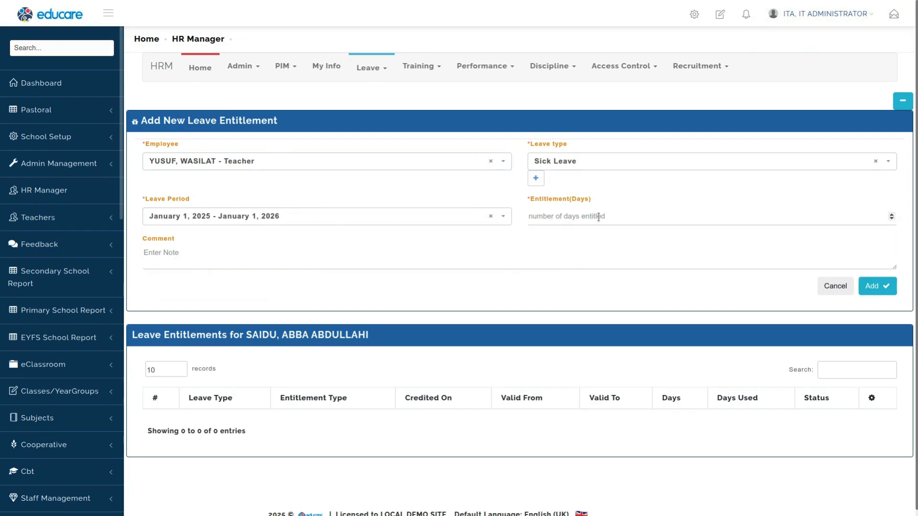
pyautogui.write('23')
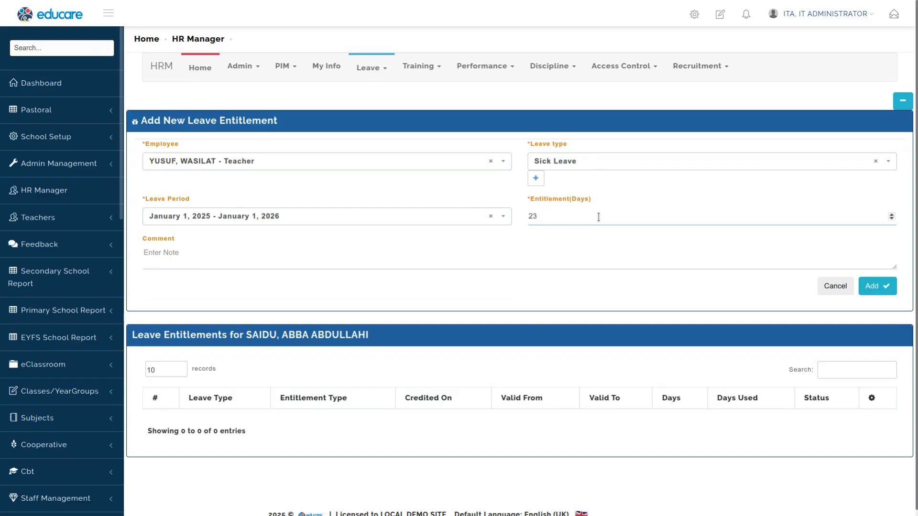
pyautogui.click(878, 286)
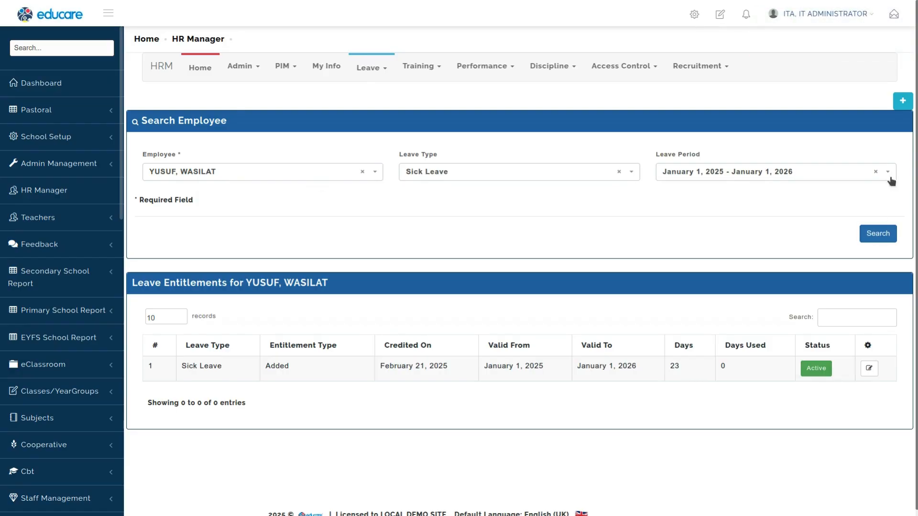
# Step: Clear the entitlement search filters and reopen the entitlement list for the IT administrator
pyautogui.click(368, 175)
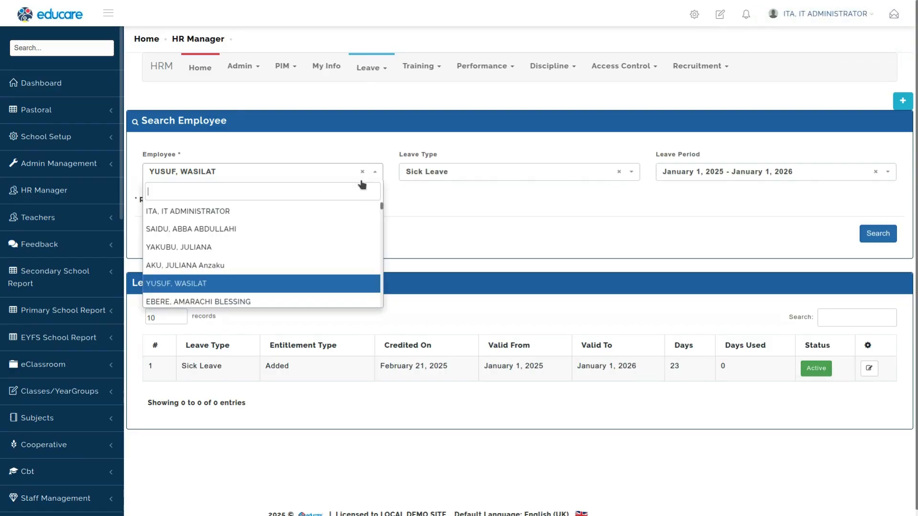
pyautogui.click(615, 172)
pyautogui.click(618, 172)
pyautogui.click(741, 237)
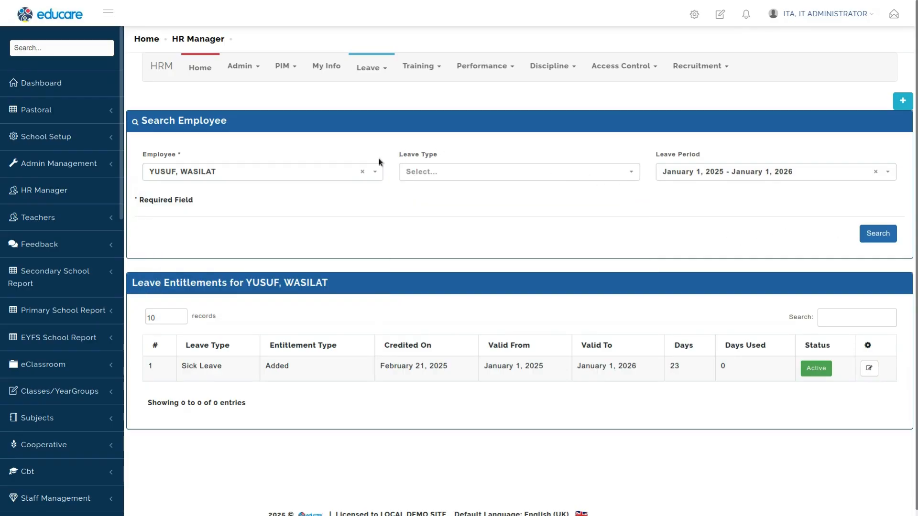
pyautogui.click(362, 172)
pyautogui.click(703, 254)
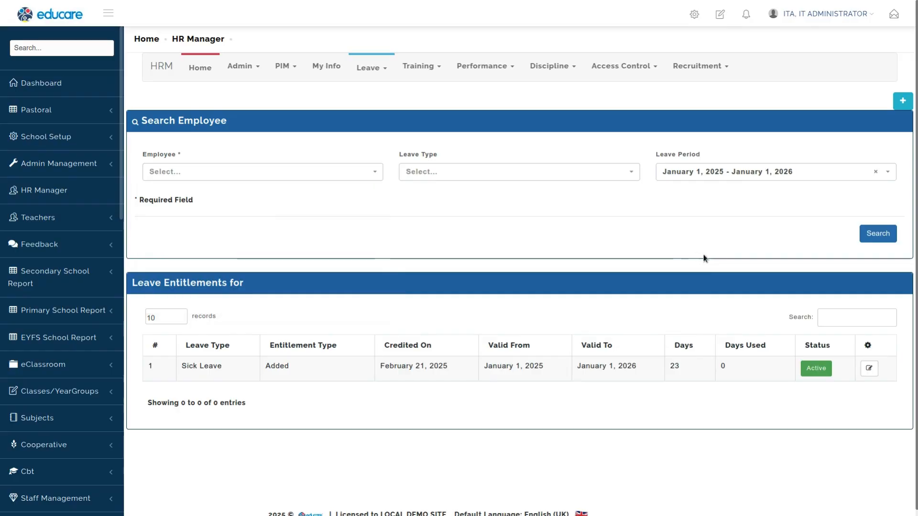
pyautogui.click(876, 233)
pyautogui.click(380, 74)
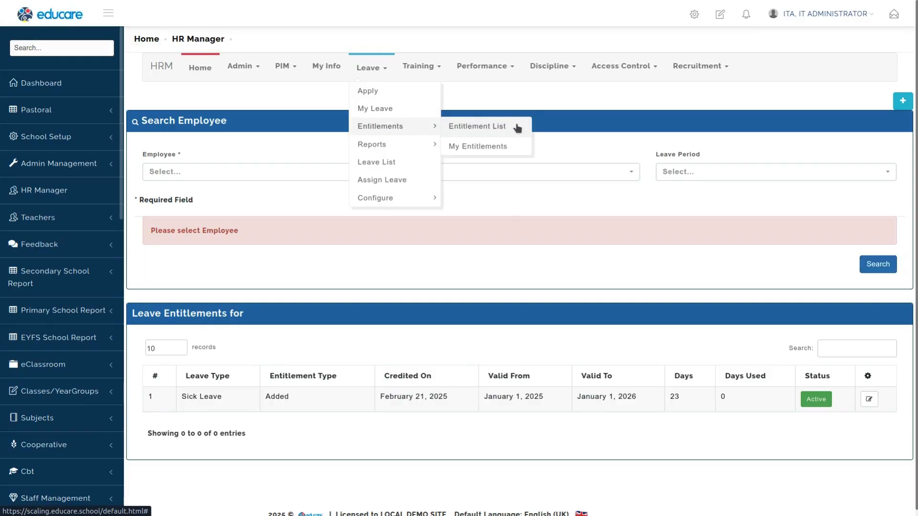
pyautogui.click(514, 127)
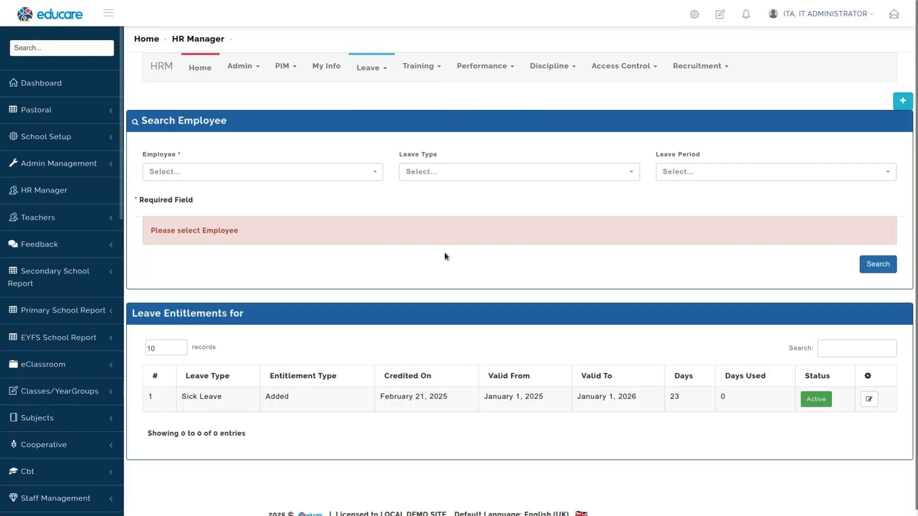
pyautogui.click(869, 233)
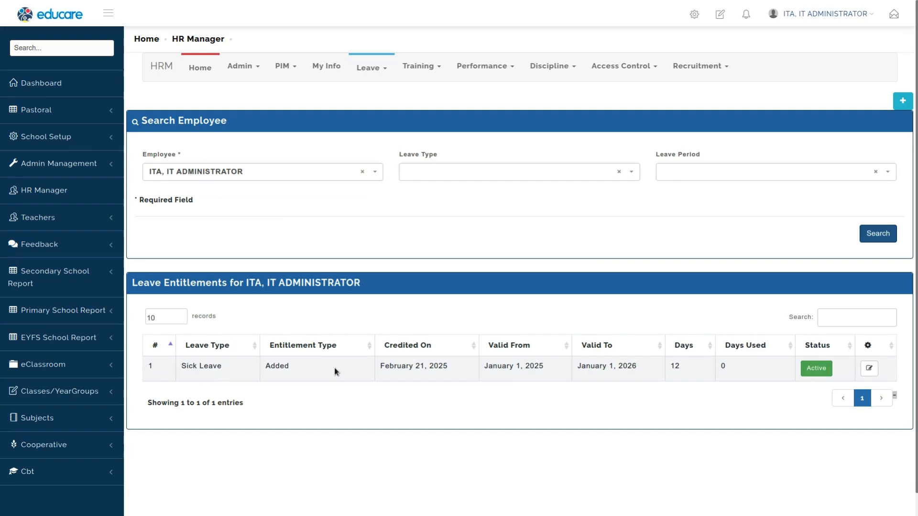
pyautogui.click(300, 172)
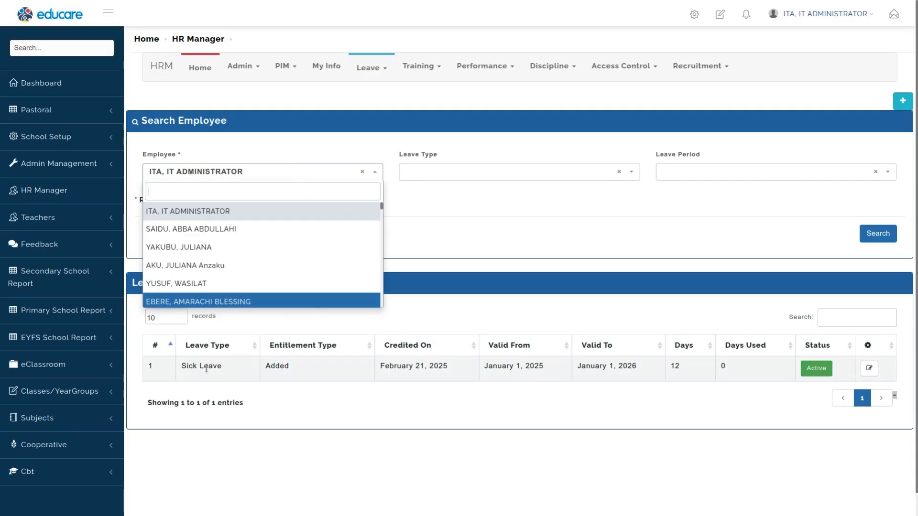
pyautogui.click(591, 223)
# Step: Add a 14-day Paternity Leave entitlement for the IT administrator for the January 1, 2025 - January 1, 2026 period
pyautogui.click(901, 101)
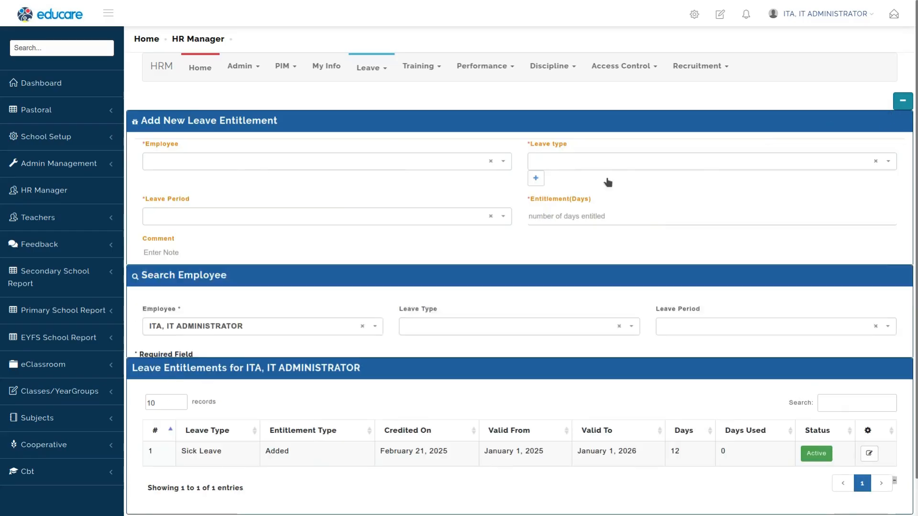
pyautogui.click(239, 163)
pyautogui.click(263, 206)
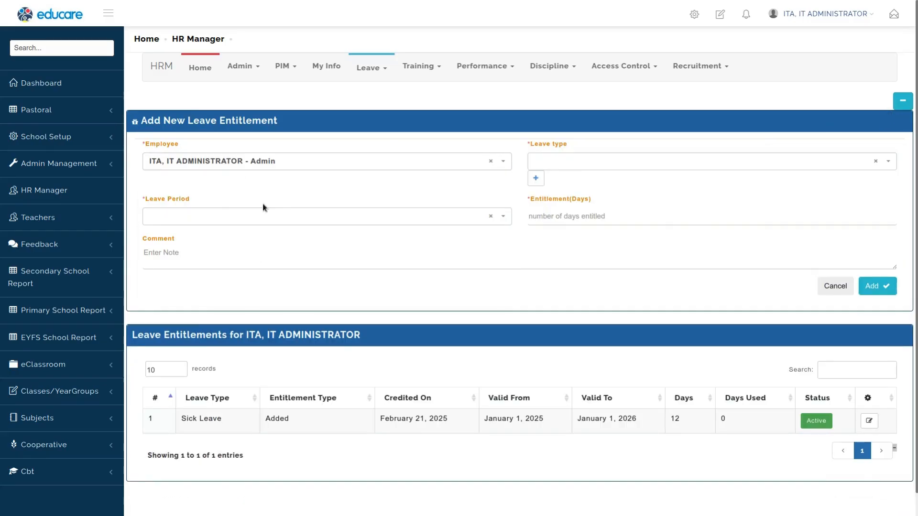
pyautogui.click(638, 165)
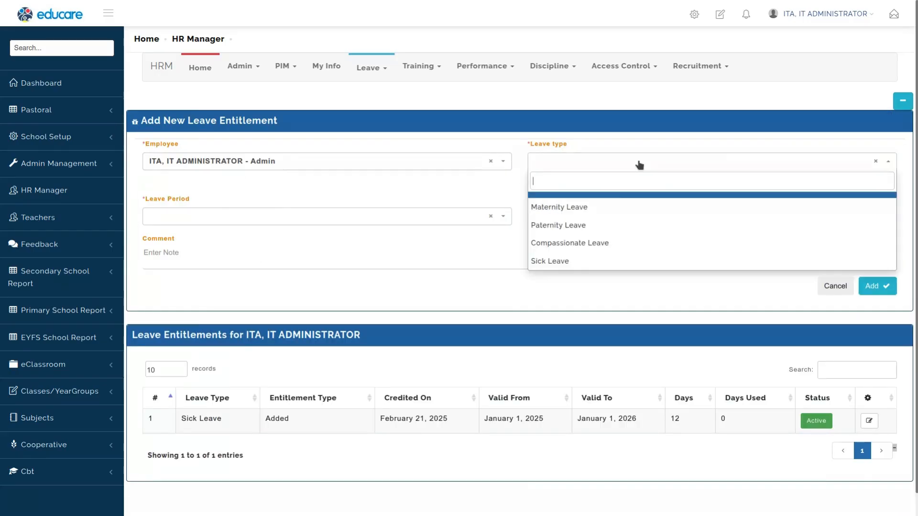
pyautogui.click(558, 226)
pyautogui.click(417, 219)
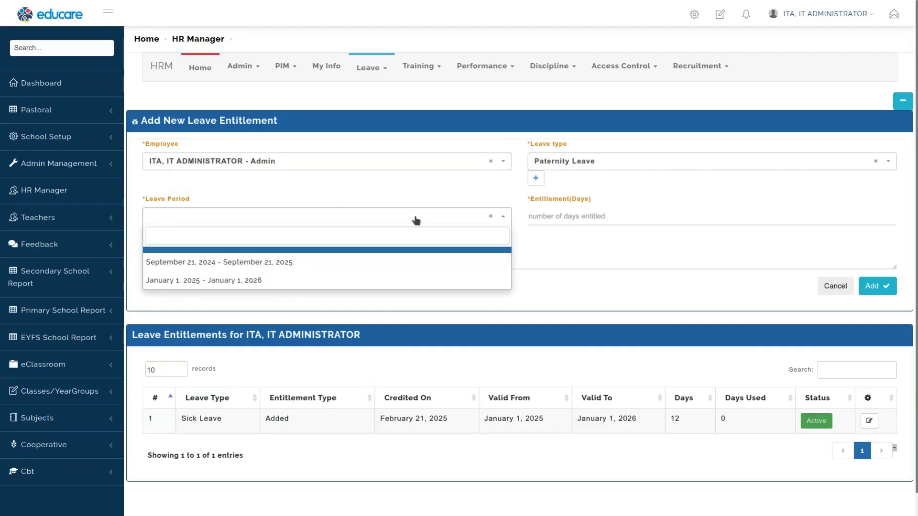
pyautogui.write('14')
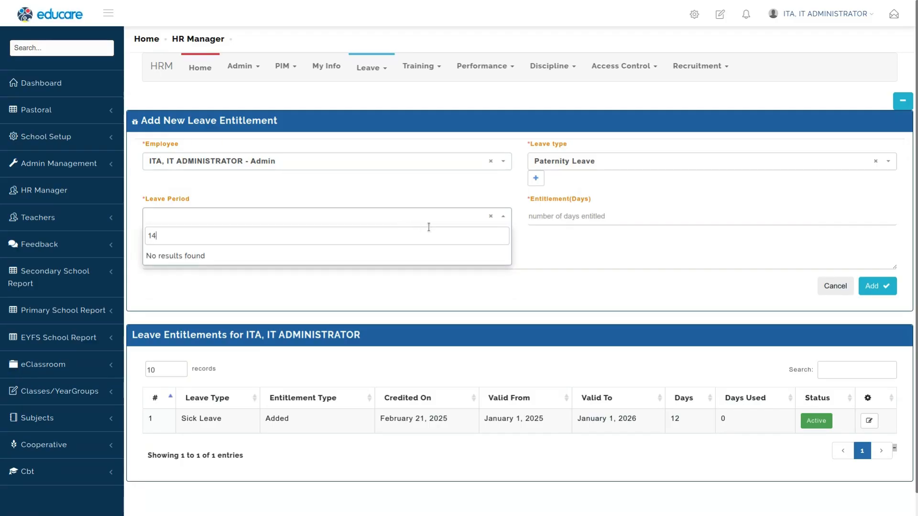
pyautogui.click(491, 216)
pyautogui.click(336, 223)
pyautogui.click(319, 217)
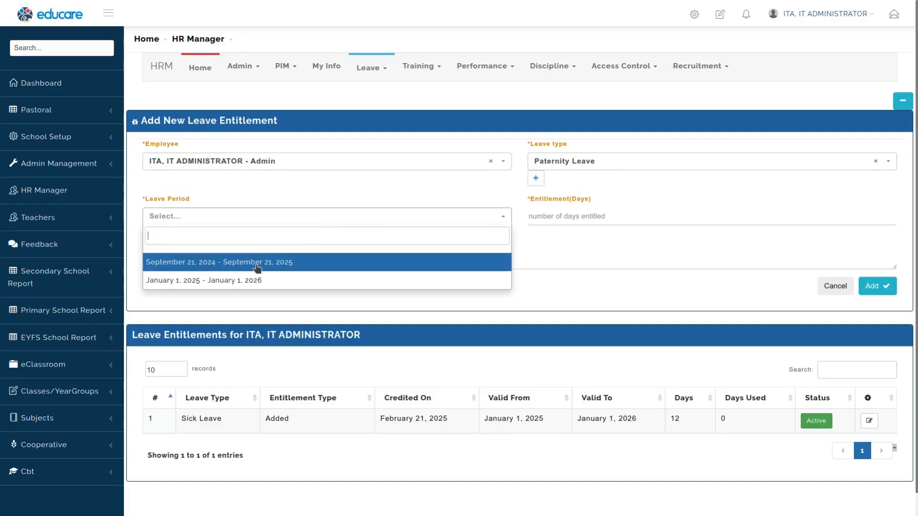
pyautogui.click(251, 282)
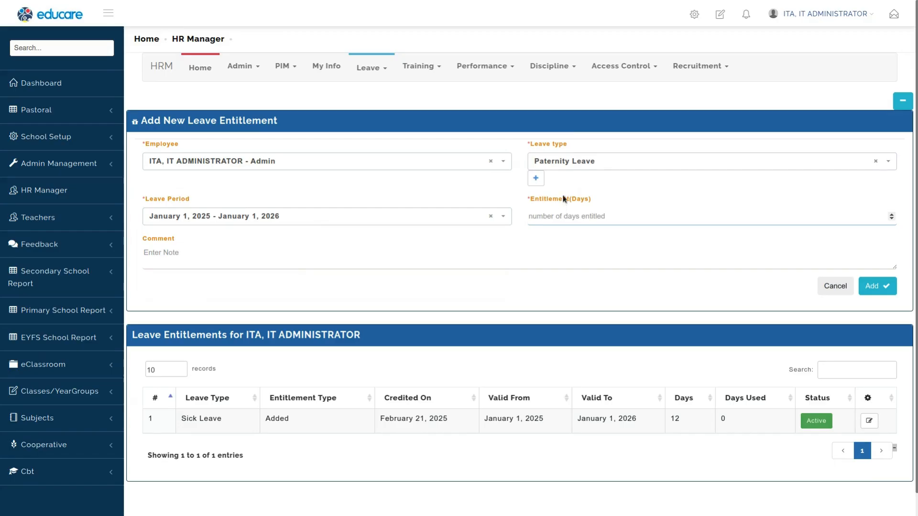
pyautogui.write('14')
pyautogui.click(872, 285)
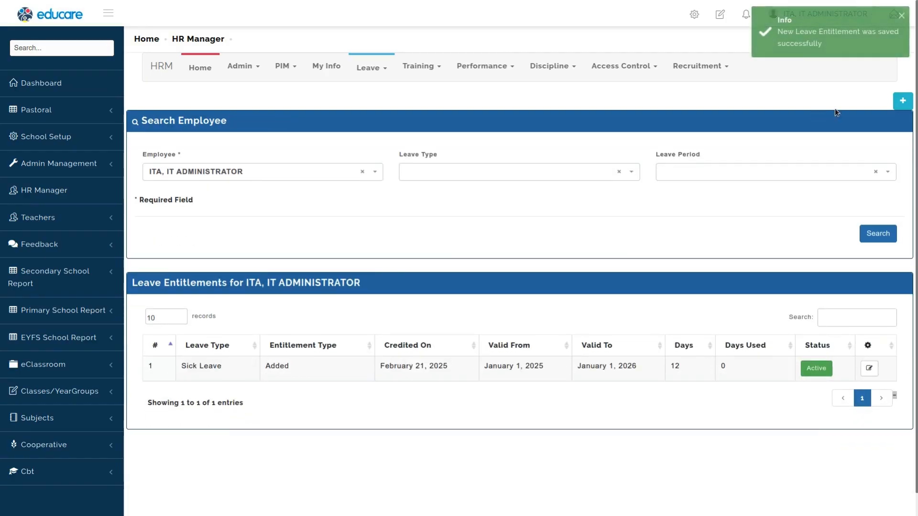
# Step: Add a 6-day Compassionate Leave entitlement for the IT administrator for the January 1, 2025 - January 1, 2026 period
pyautogui.click(901, 100)
pyautogui.click(269, 162)
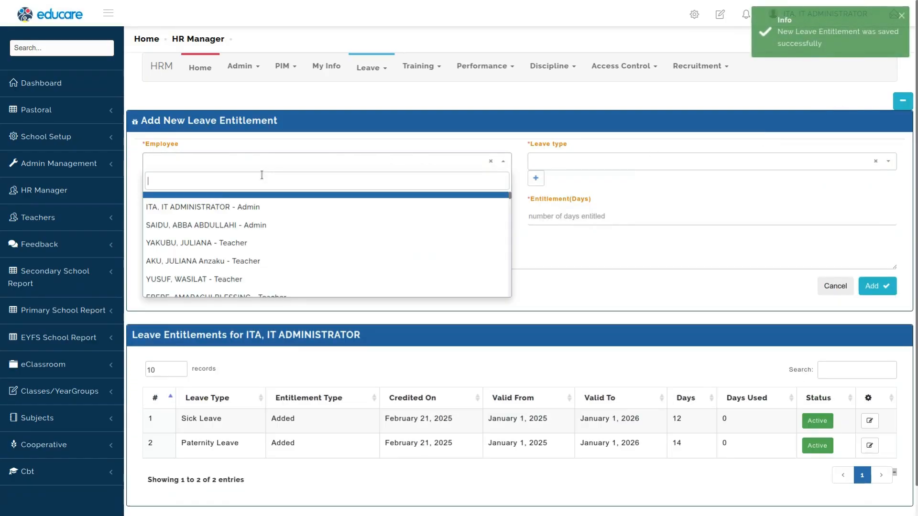
pyautogui.click(221, 205)
pyautogui.click(574, 162)
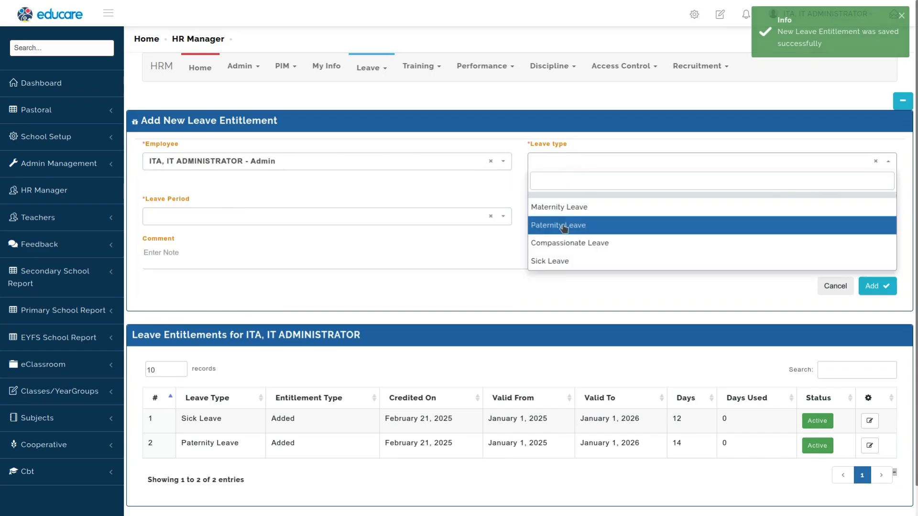
pyautogui.click(558, 244)
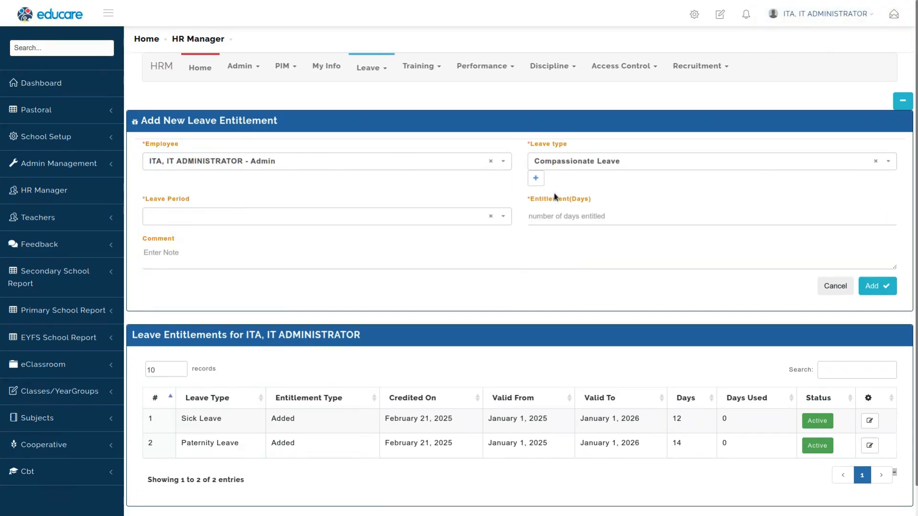
pyautogui.click(275, 222)
pyautogui.click(240, 279)
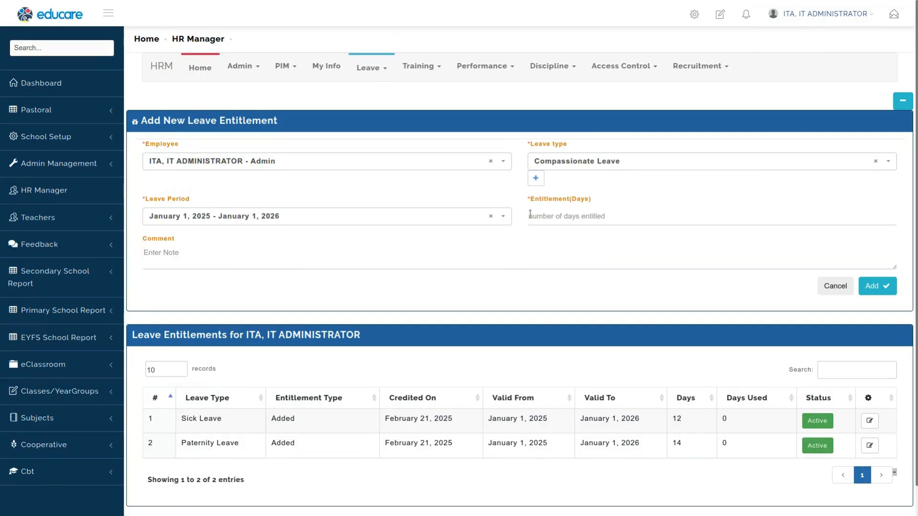
pyautogui.click(568, 215)
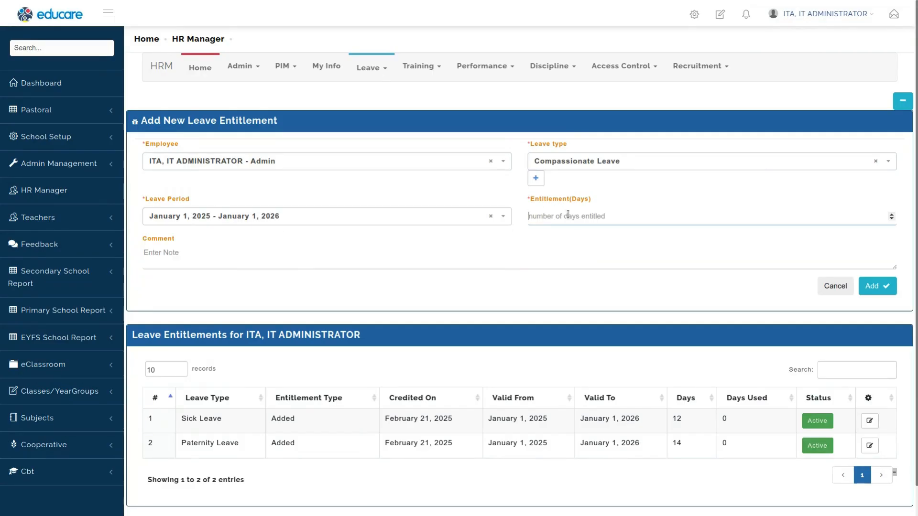
pyautogui.write('6')
pyautogui.click(871, 286)
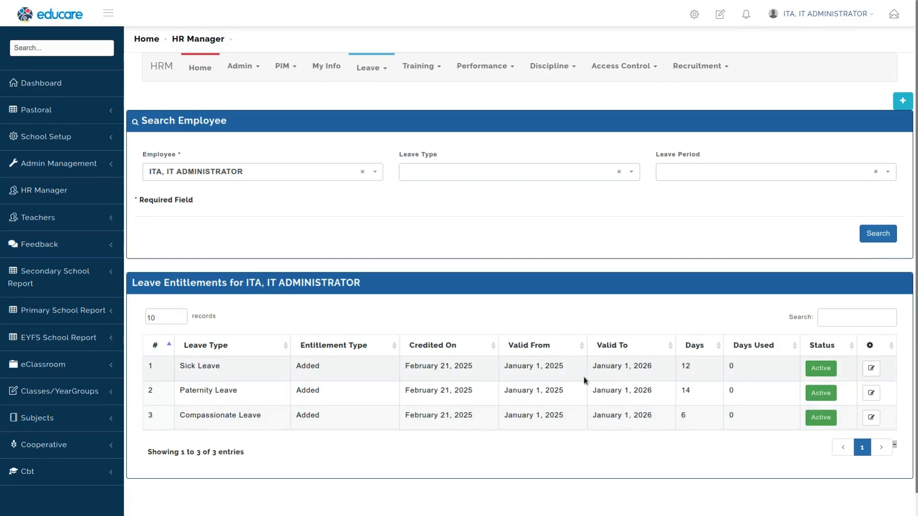
# Step: Search the leave entitlements of another staff member and review the list
pyautogui.tripleClick(518, 369)
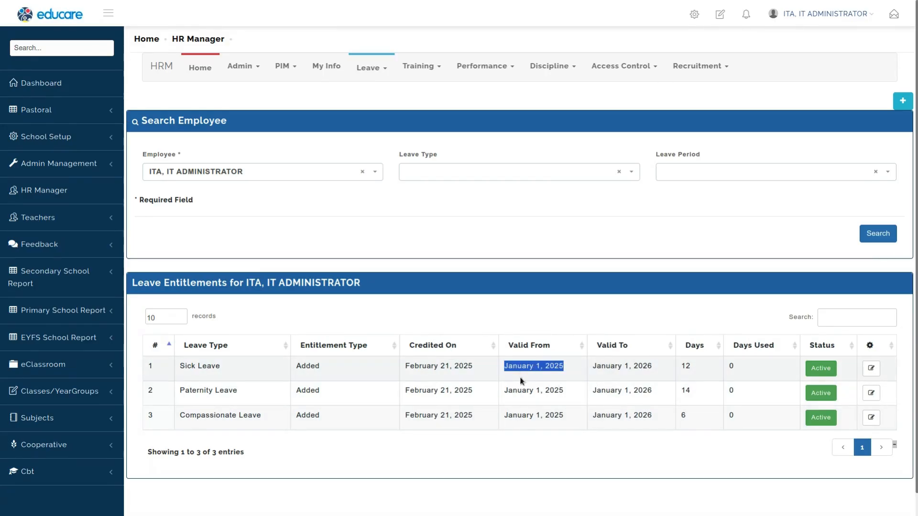
pyautogui.doubleClick(626, 365)
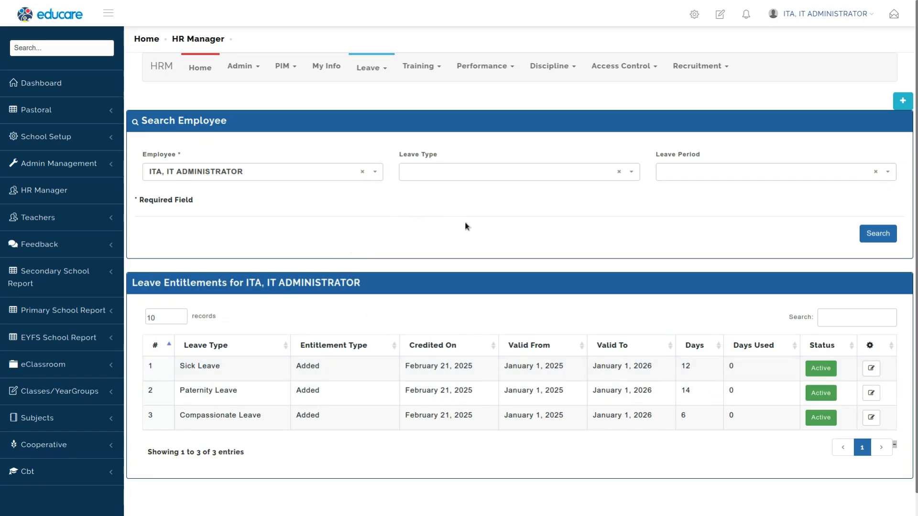
pyautogui.click(340, 178)
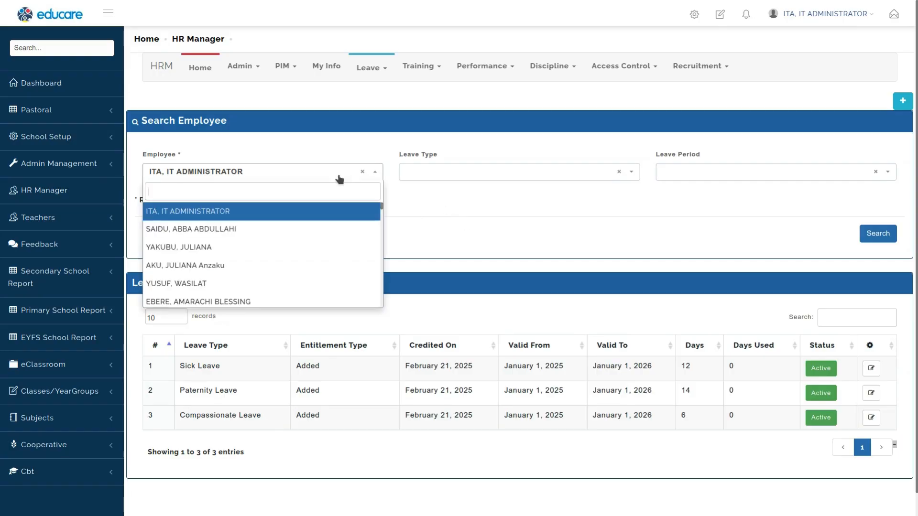
pyautogui.click(246, 227)
pyautogui.click(877, 233)
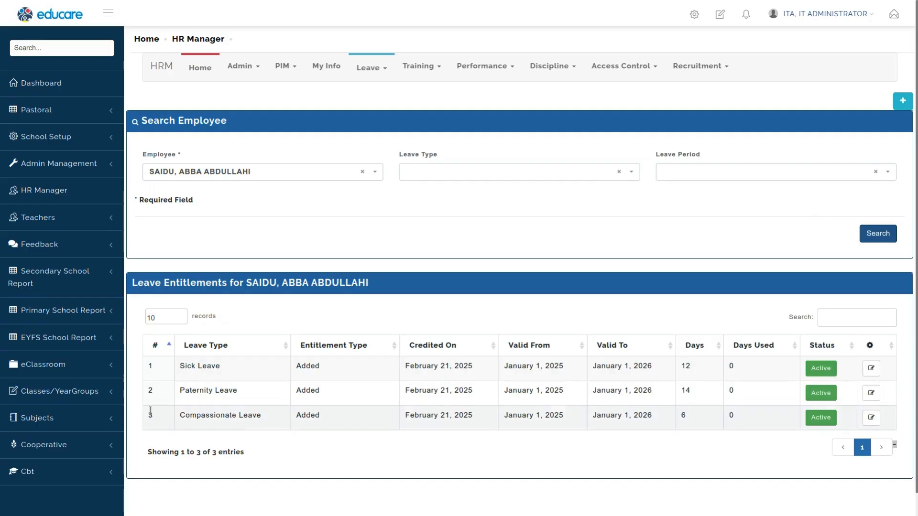
pyautogui.tripleClick(214, 366)
pyautogui.click(214, 366)
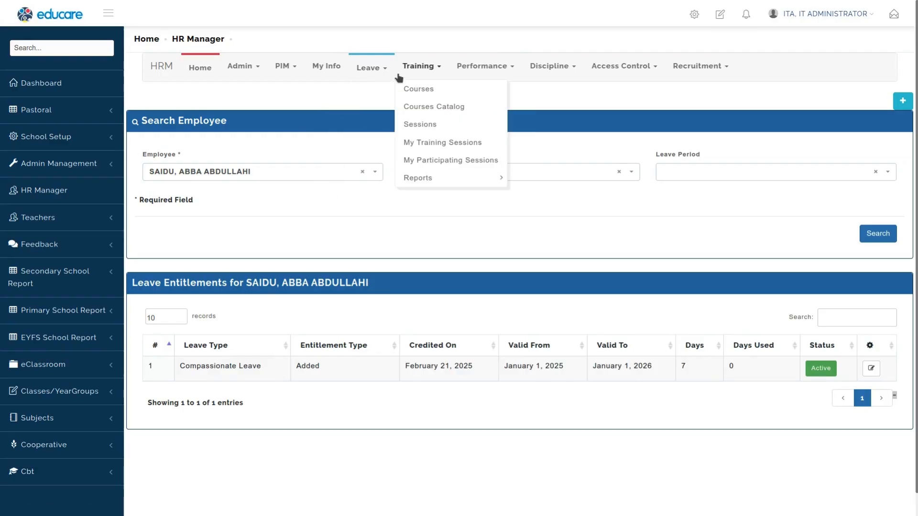
# Step: Try to assign Sick Leave to a certified professional for January 1, 2025 - January 1, 2026, from 22/02/2025 to 24/02/2025, comment COMMENT
pyautogui.moveTo(388, 198)
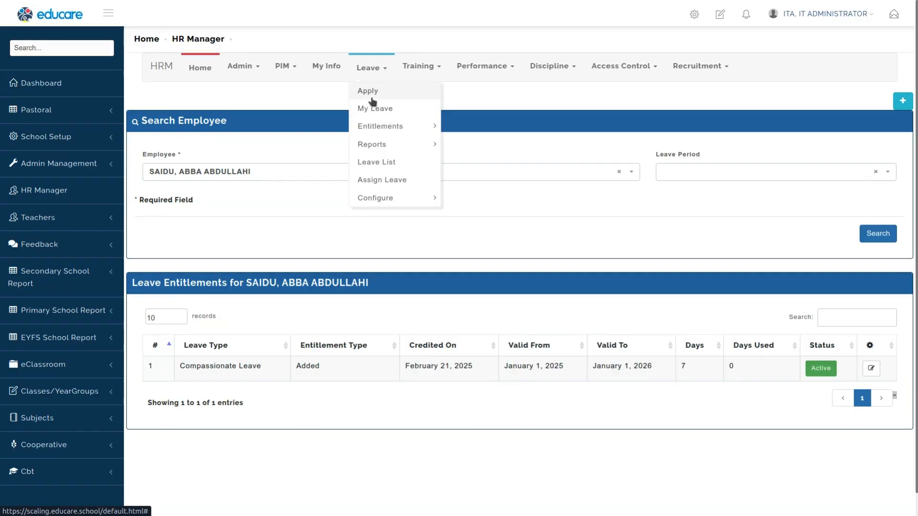
pyautogui.click(379, 181)
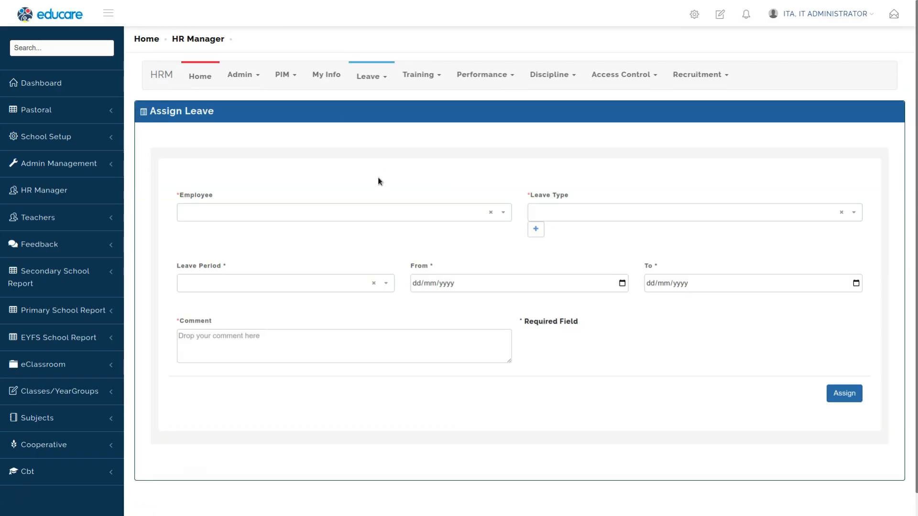
pyautogui.click(362, 213)
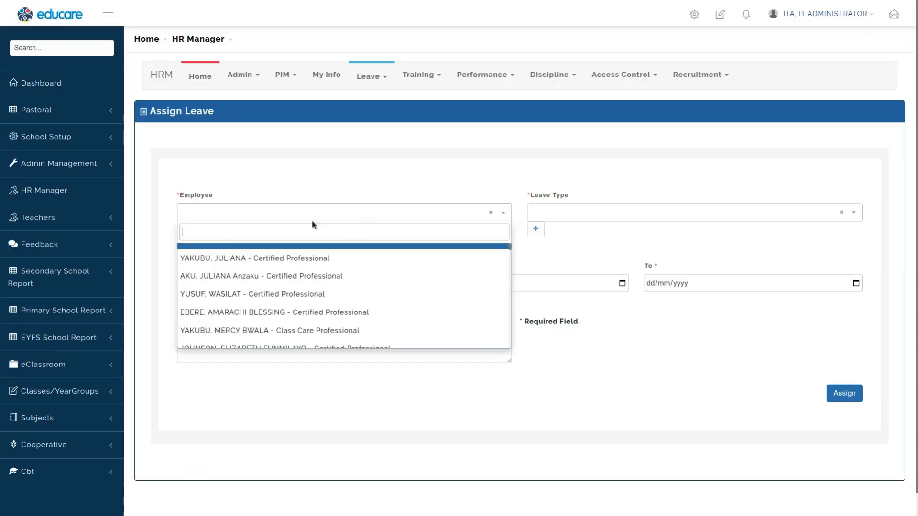
pyautogui.click(224, 259)
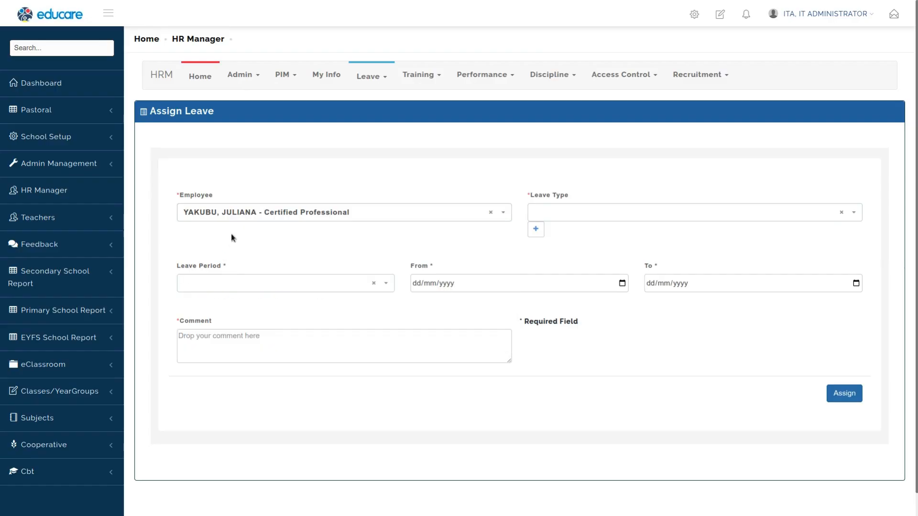
pyautogui.click(623, 212)
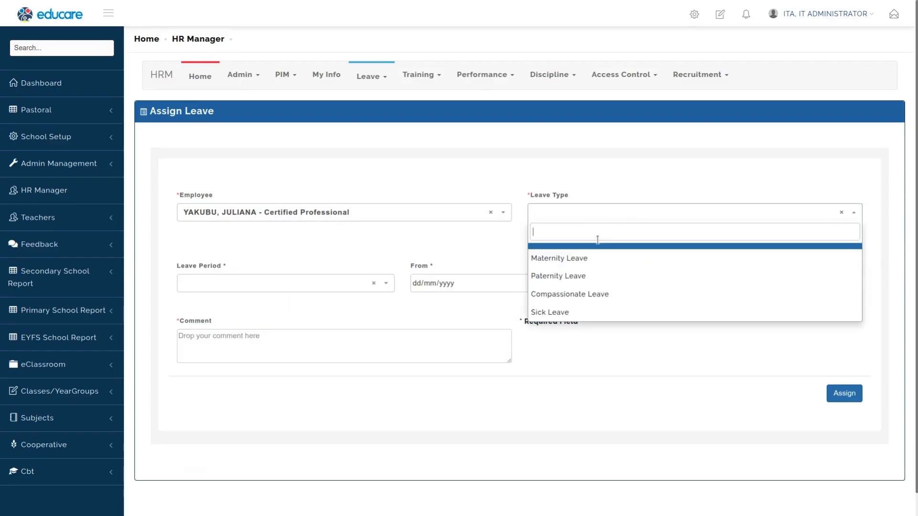
pyautogui.click(557, 313)
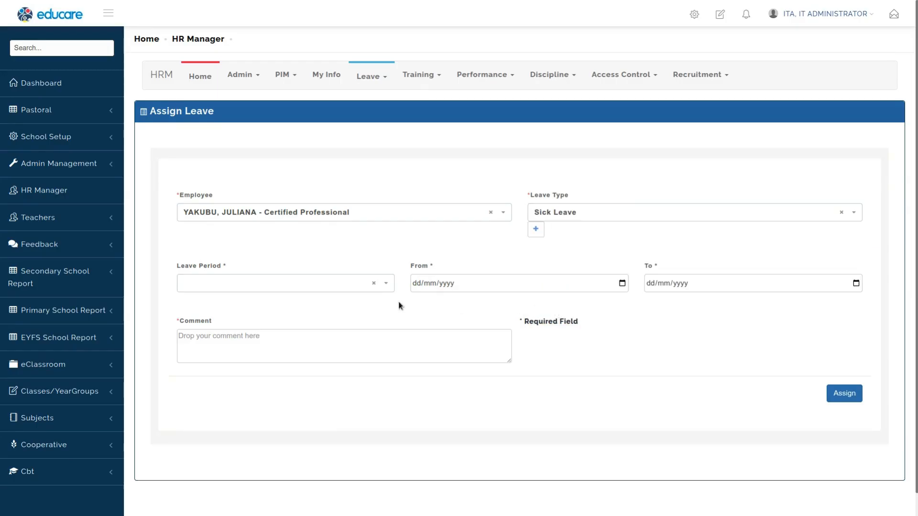
pyautogui.click(332, 287)
pyautogui.click(246, 346)
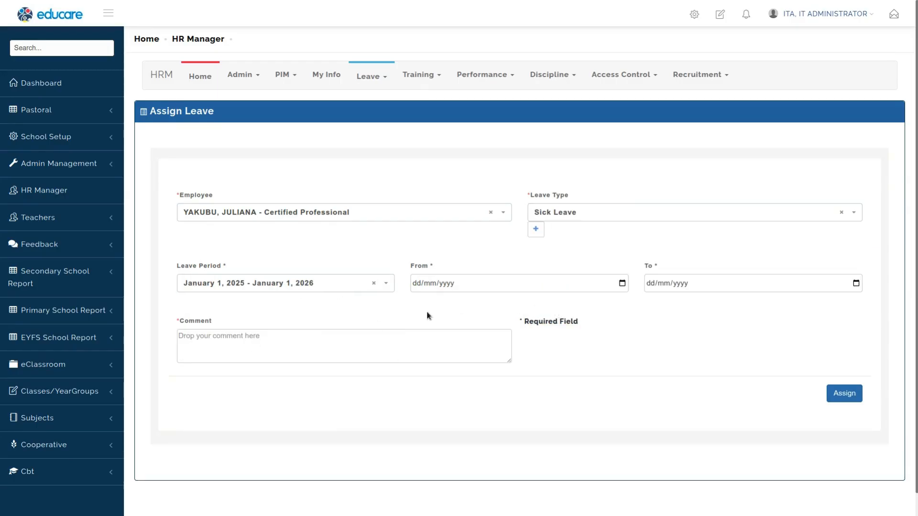
pyautogui.click(621, 284)
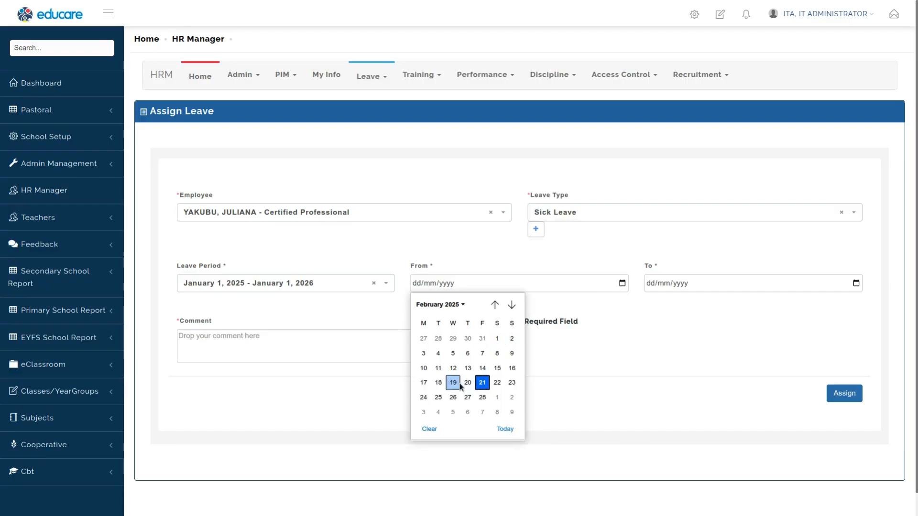
pyautogui.click(497, 383)
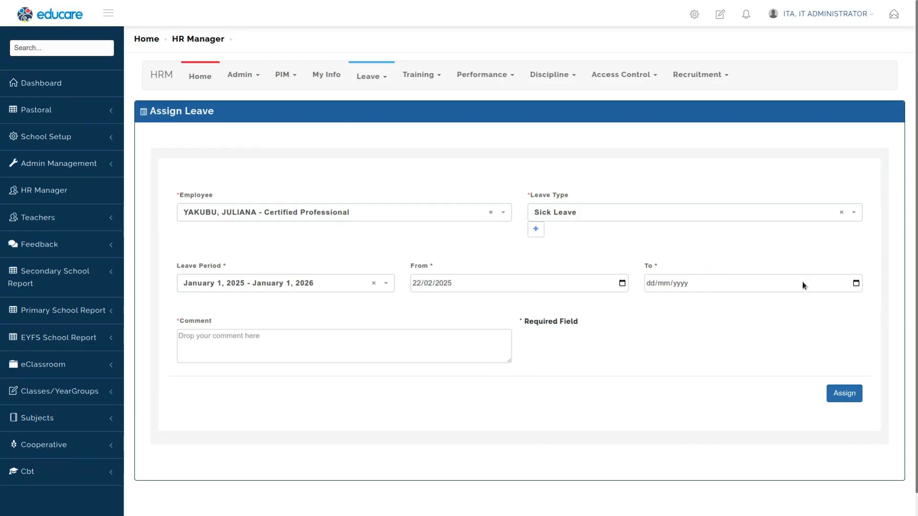
pyautogui.click(855, 283)
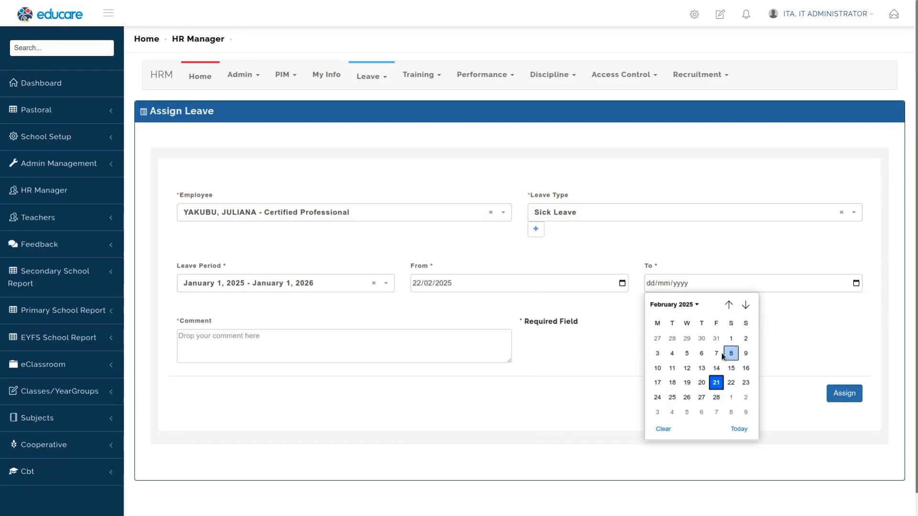
pyautogui.click(657, 397)
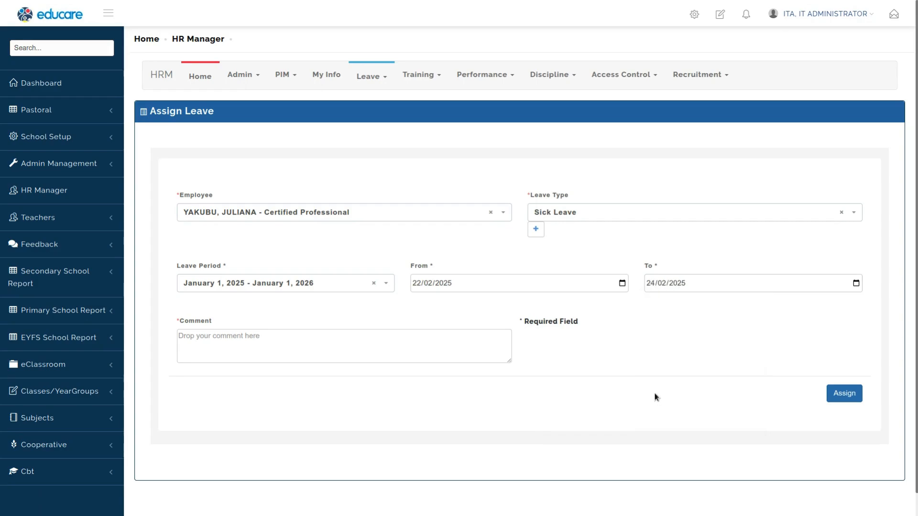
pyautogui.click(255, 350)
pyautogui.write('COMMENT')
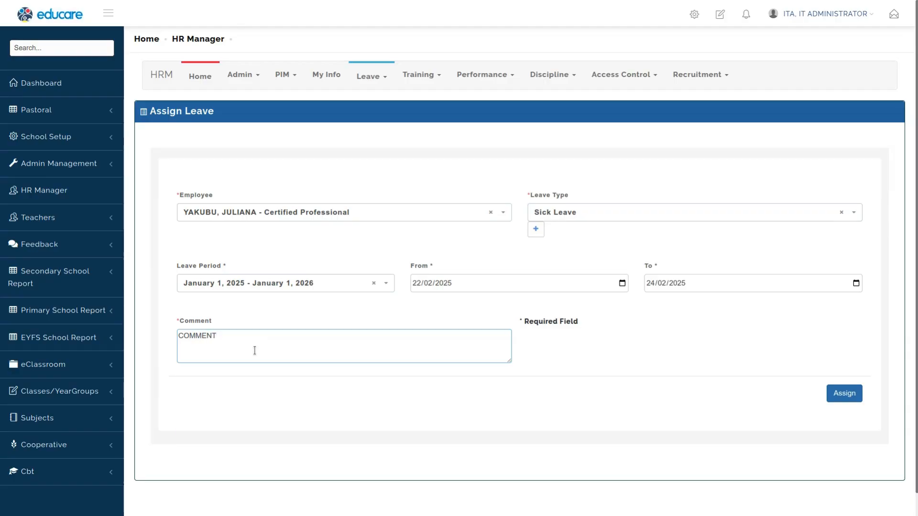
pyautogui.click(844, 393)
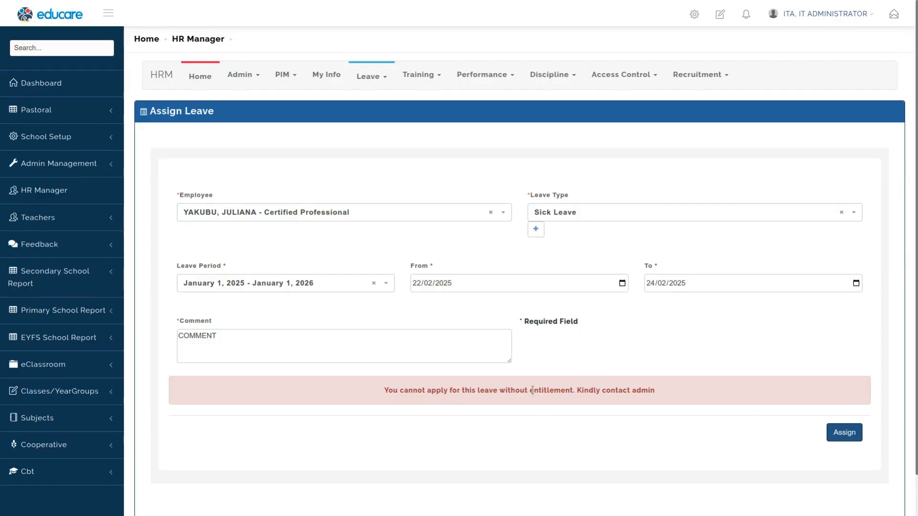
pyautogui.tripleClick(564, 391)
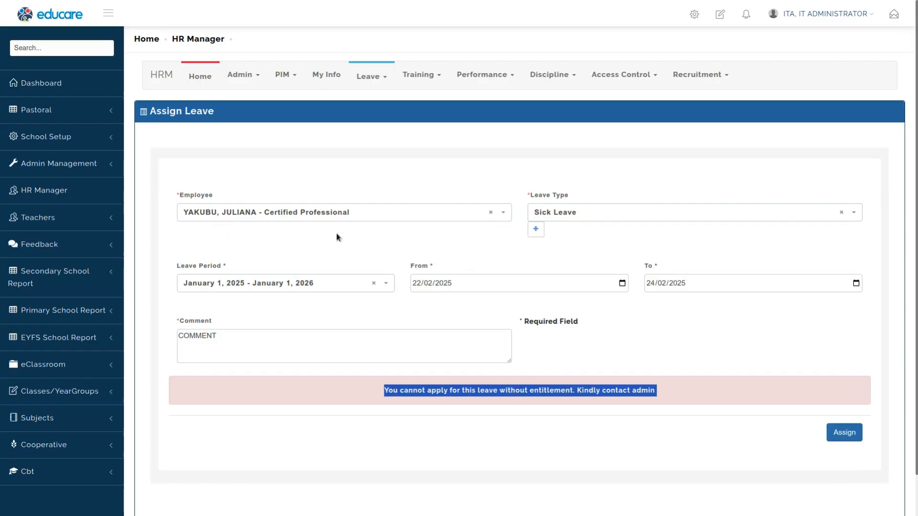
# Step: Change the assigned employee to the IT administrator and assign the Sick Leave again
pyautogui.click(340, 216)
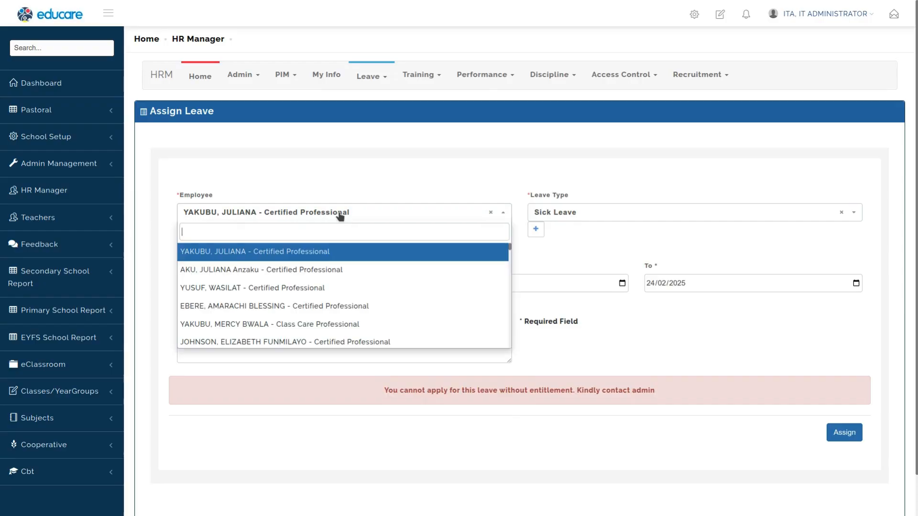
pyautogui.scroll(-5, 242, 266)
pyautogui.write('ita')
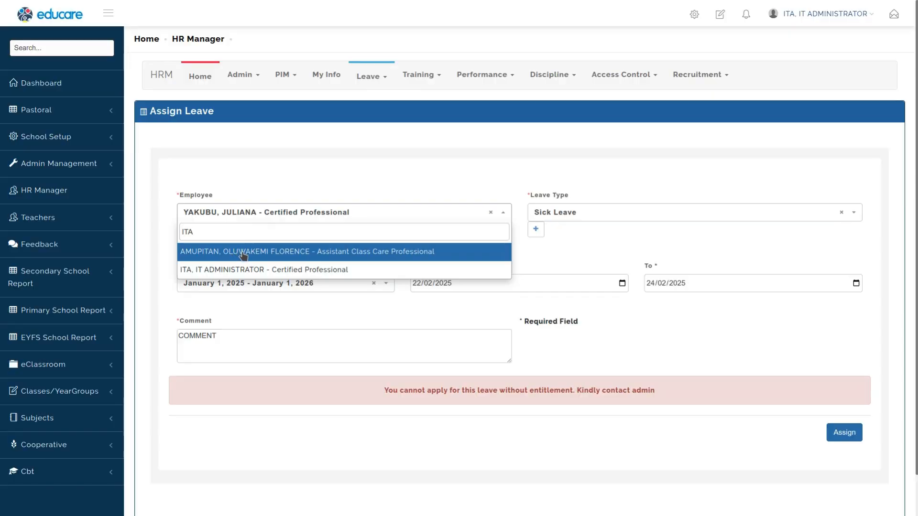
pyautogui.click(242, 268)
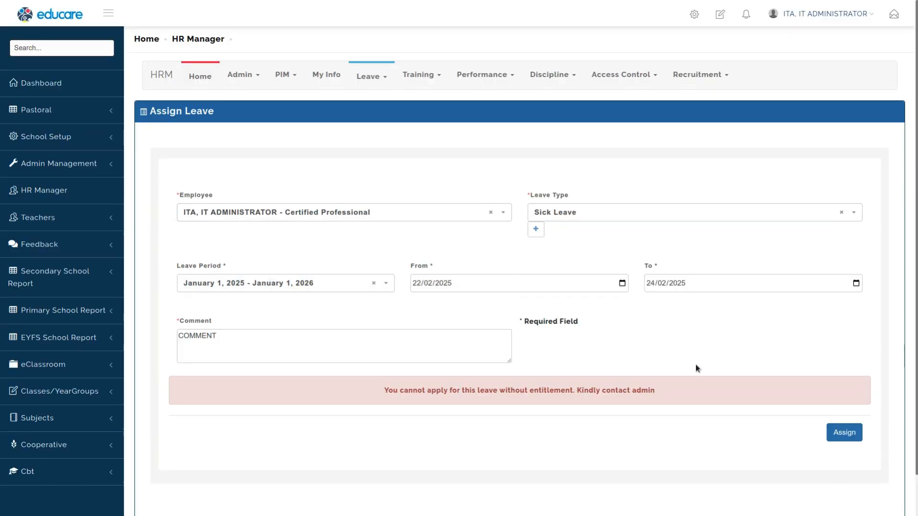
pyautogui.click(837, 432)
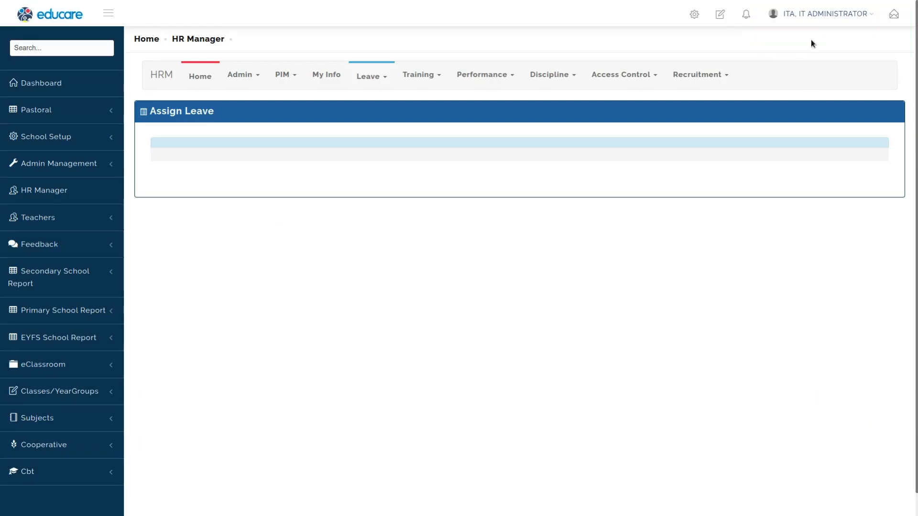
# Step: Open the leave application form and choose Paternity Leave as the leave type
pyautogui.click(371, 76)
pyautogui.click(372, 99)
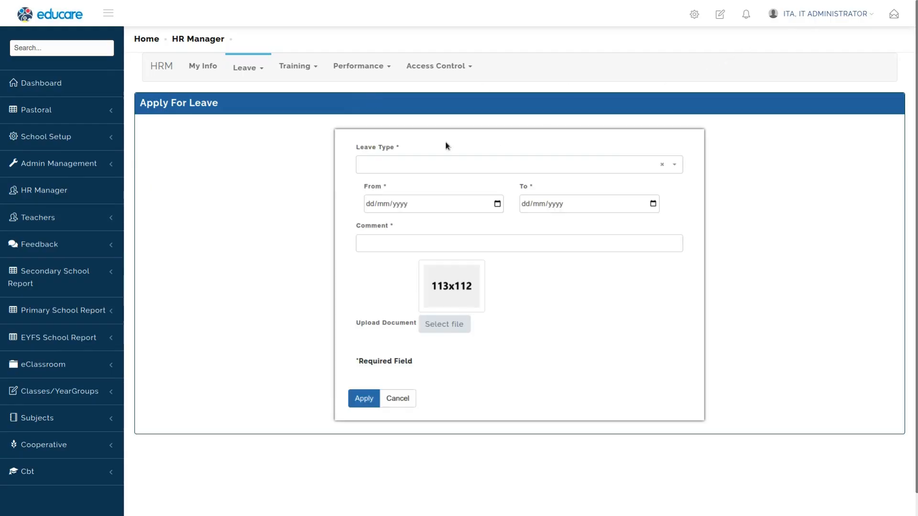
pyautogui.click(398, 167)
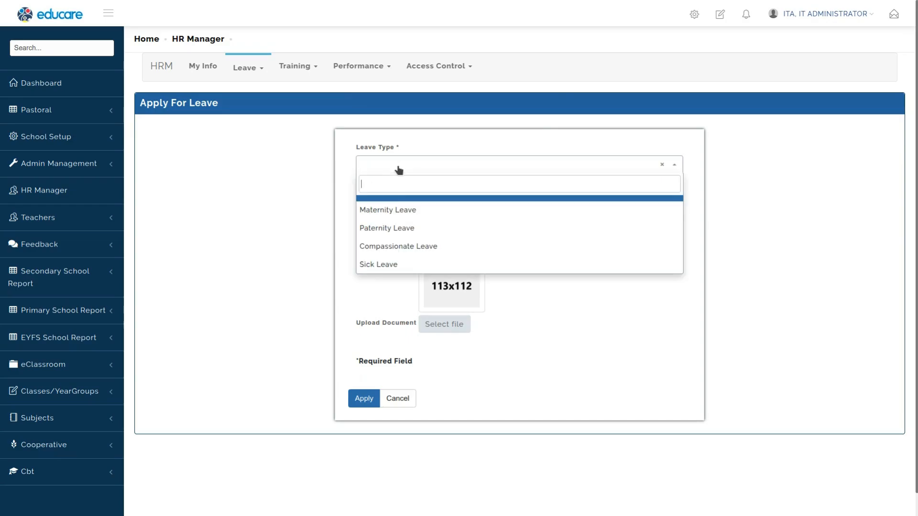
pyautogui.click(396, 220)
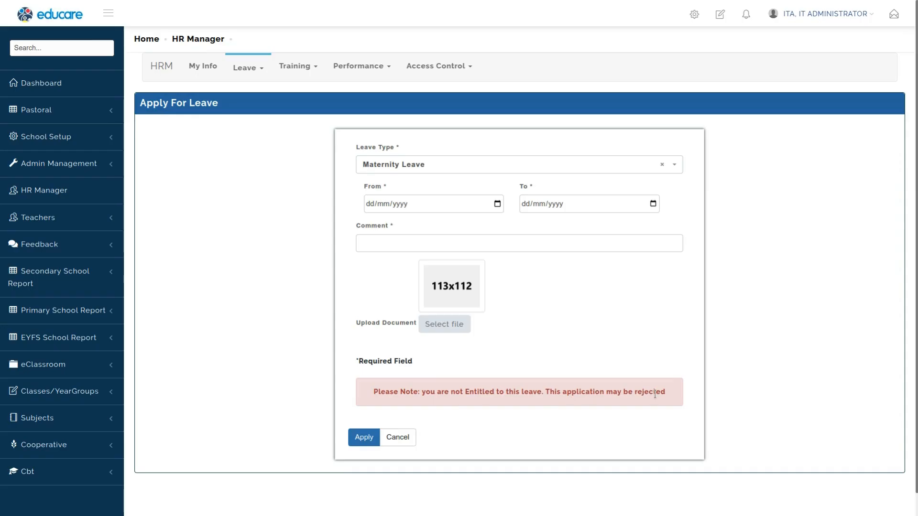
pyautogui.click(410, 168)
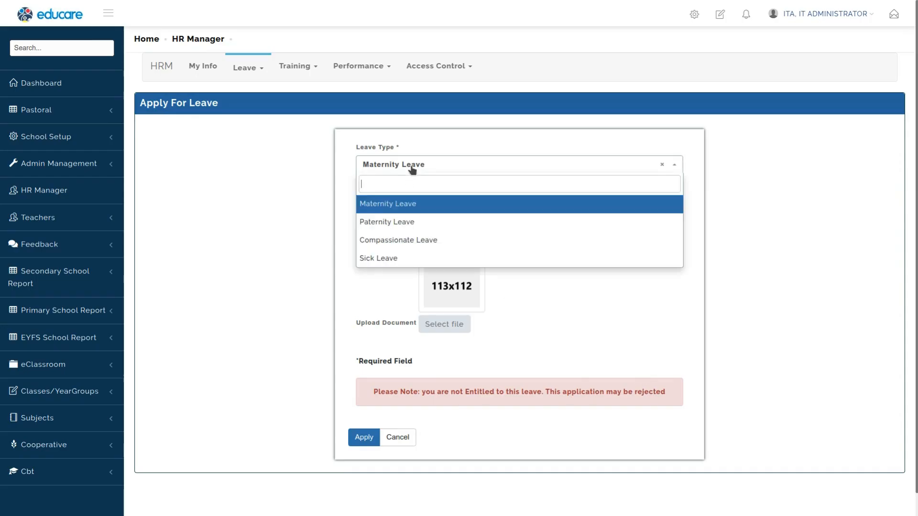
pyautogui.click(404, 231)
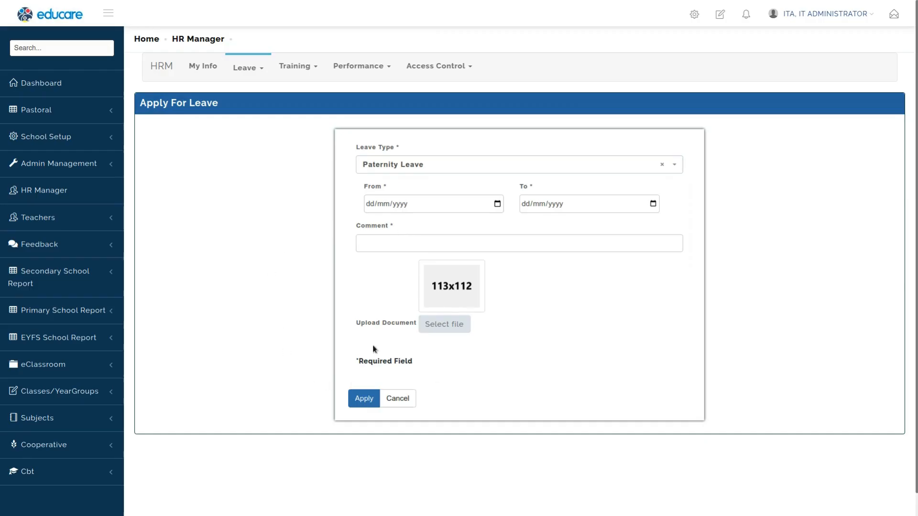
# Step: Set the leave dates from 28/02/2025 to 02/03/2025 and enter the comment Just a test
pyautogui.click(497, 205)
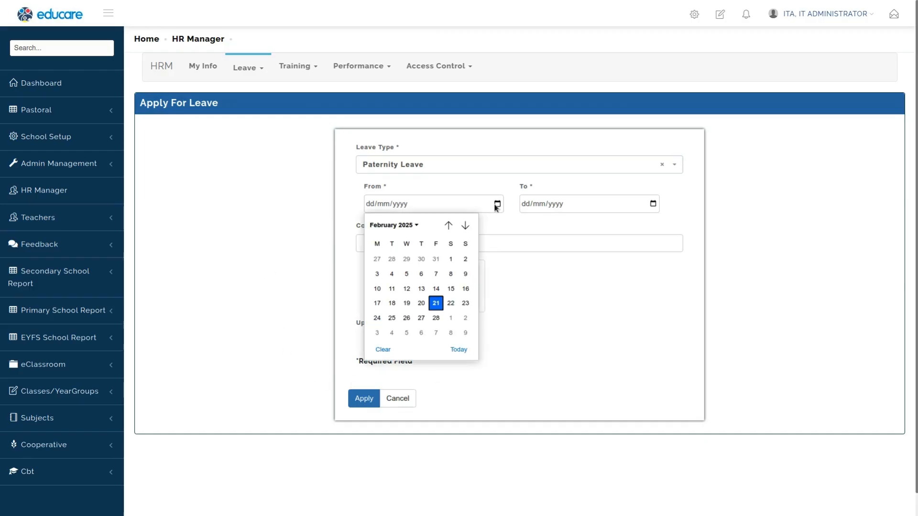
pyautogui.click(435, 303)
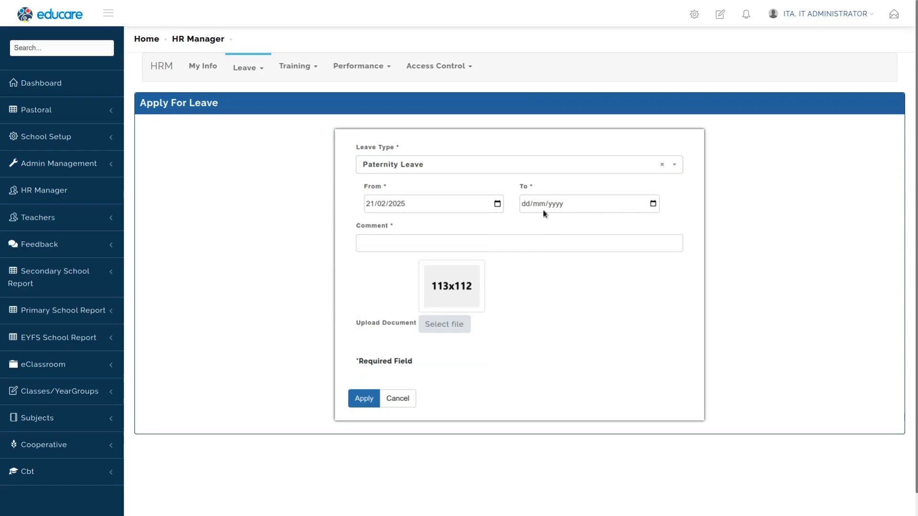
pyautogui.click(497, 204)
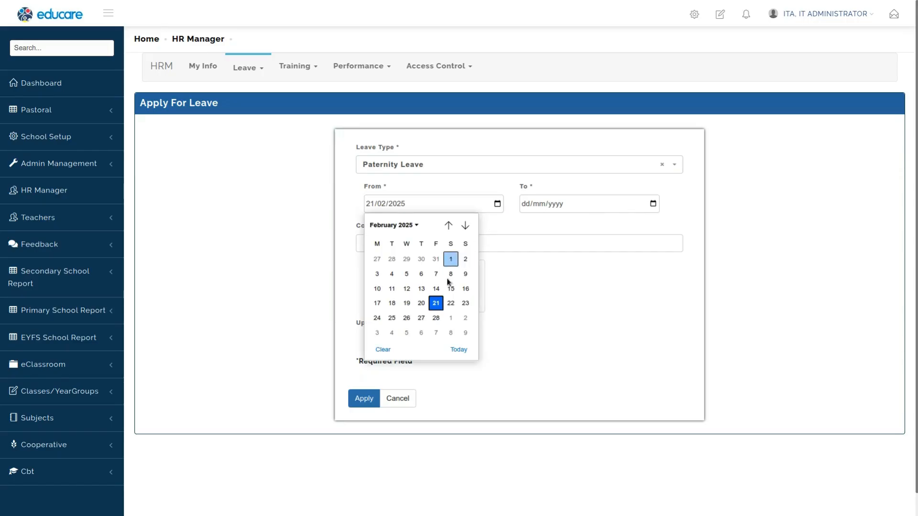
pyautogui.click(436, 318)
pyautogui.click(653, 204)
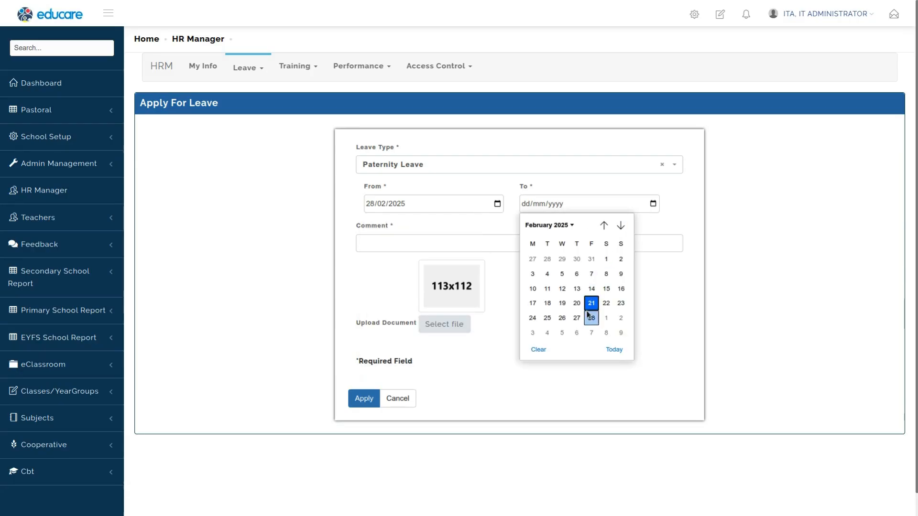
pyautogui.click(620, 225)
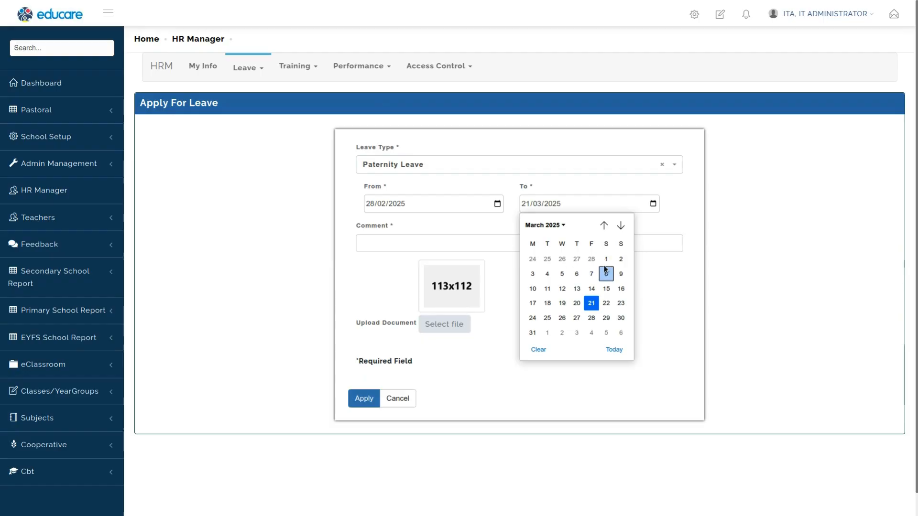
pyautogui.click(620, 261)
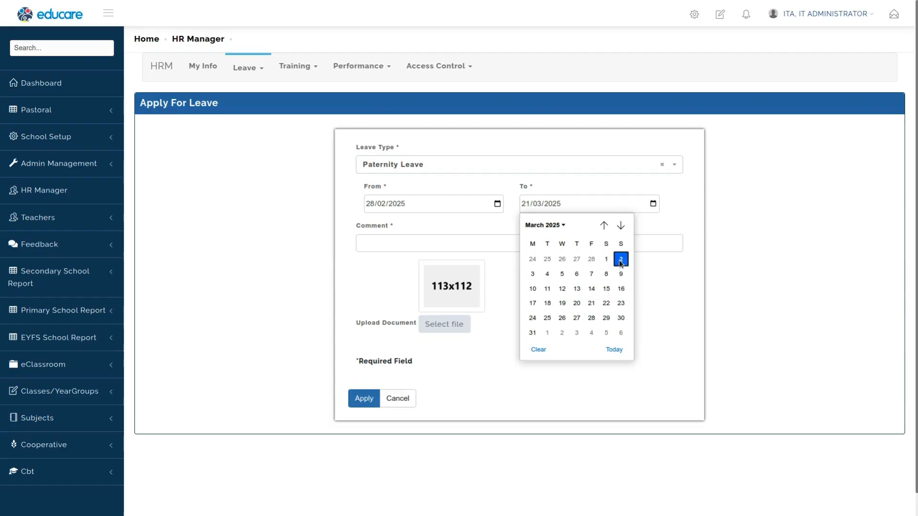
pyautogui.click(431, 244)
pyautogui.click(429, 267)
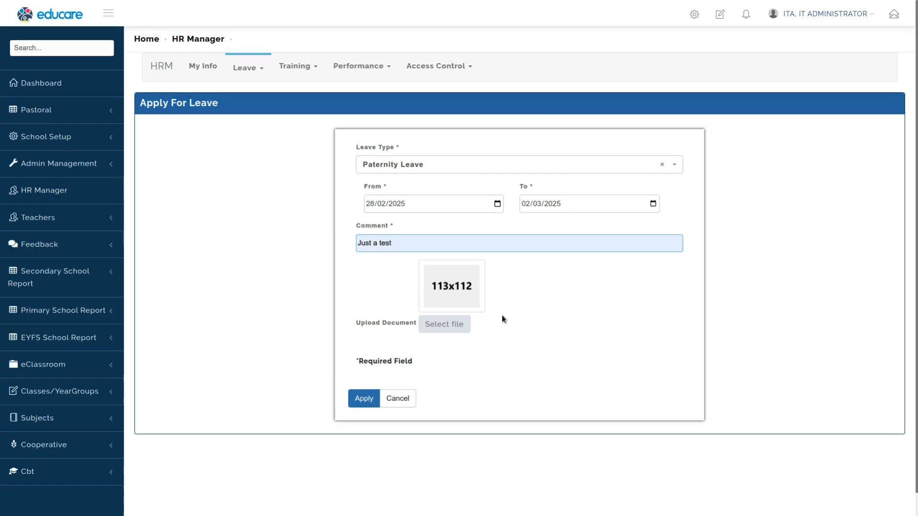
# Step: Submit the paternity leave application and review the entries in the leave list
pyautogui.click(362, 399)
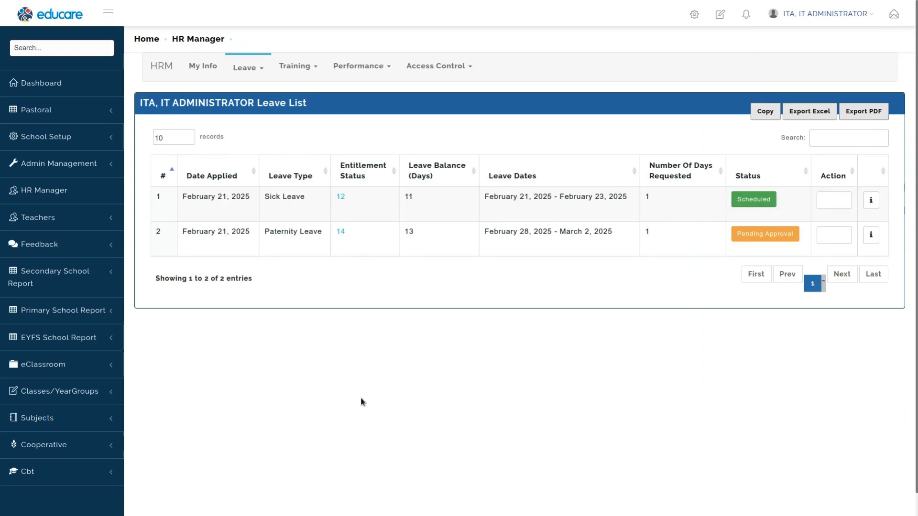
pyautogui.tripleClick(206, 105)
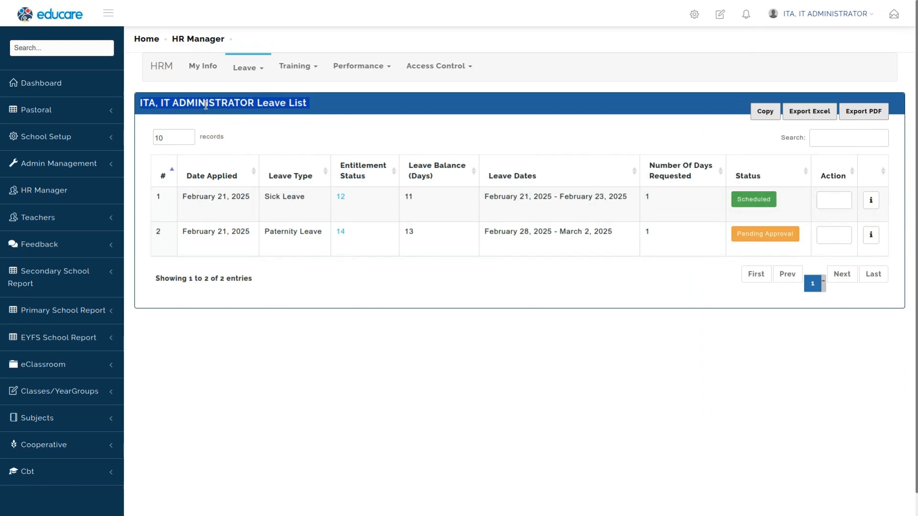
pyautogui.tripleClick(297, 197)
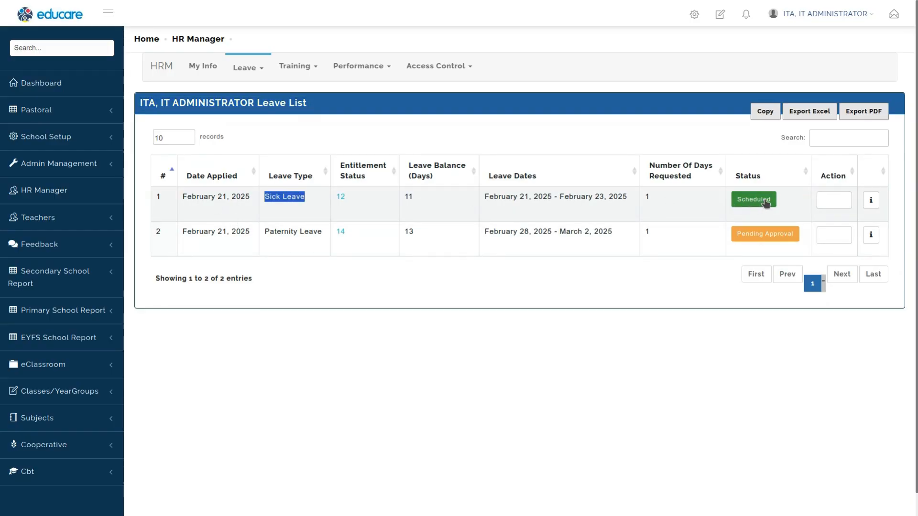
pyautogui.tripleClick(288, 233)
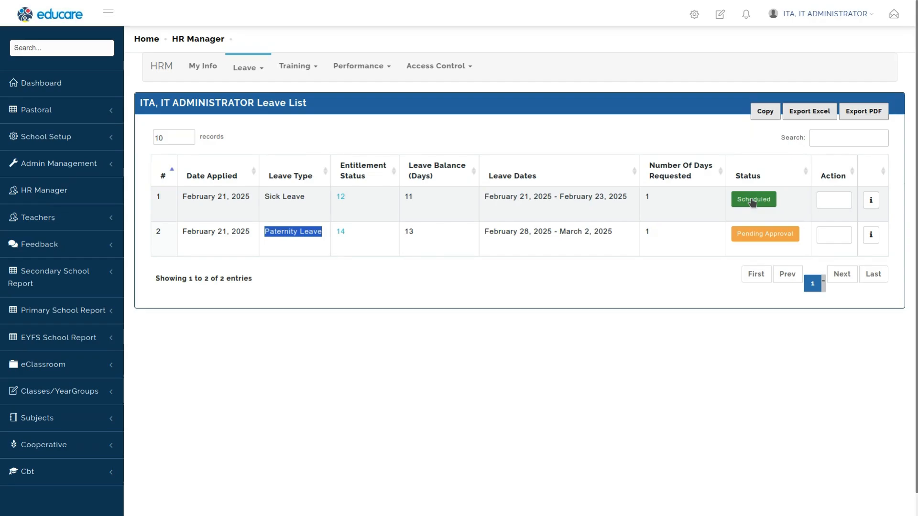
pyautogui.click(460, 340)
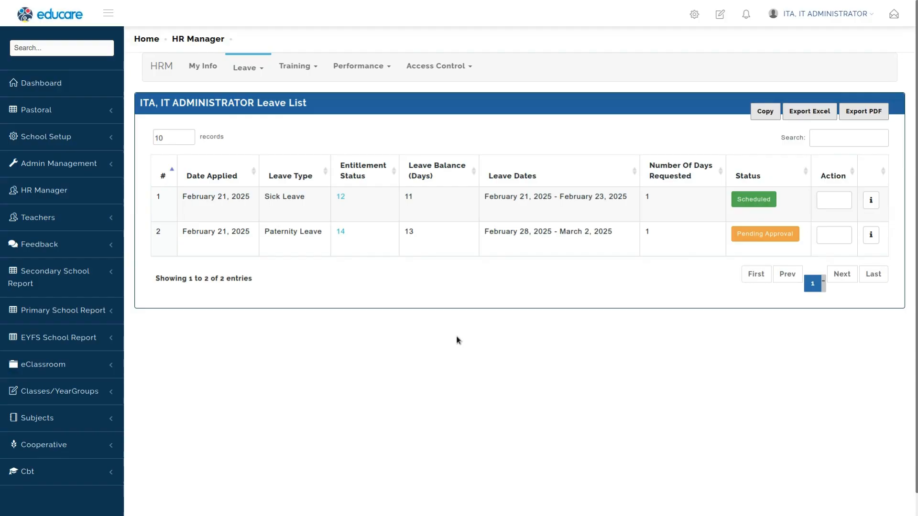
# Step: Open the leave approval levels and add a new approval flow for the SECONDARY TEACHING department
pyautogui.moveTo(315, 71)
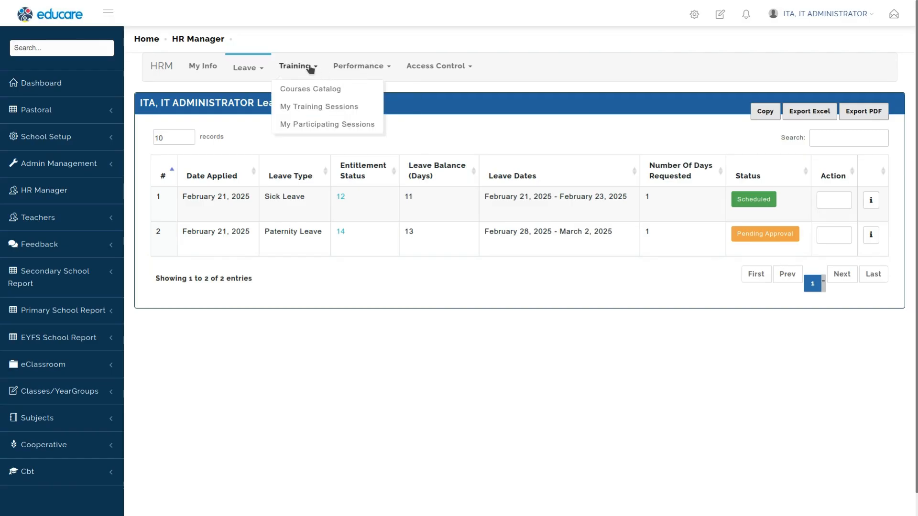
pyautogui.moveTo(247, 68)
pyautogui.click(266, 93)
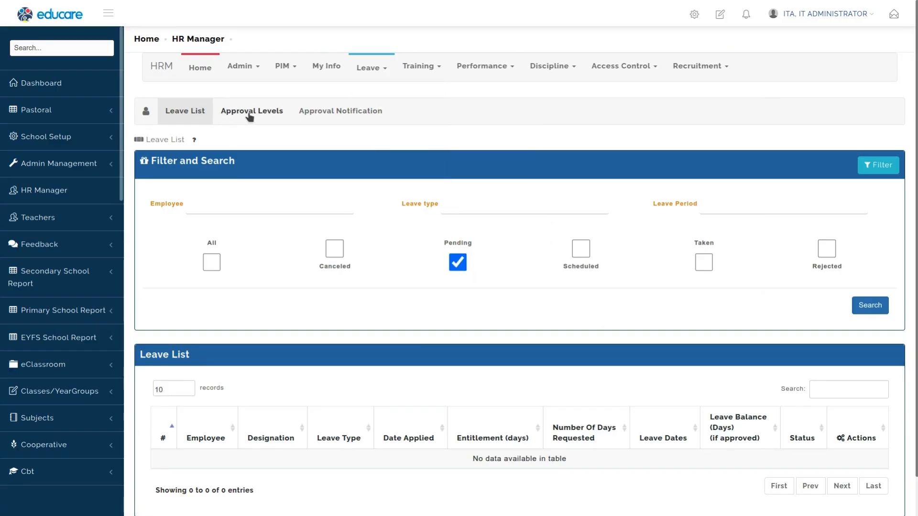
pyautogui.click(255, 113)
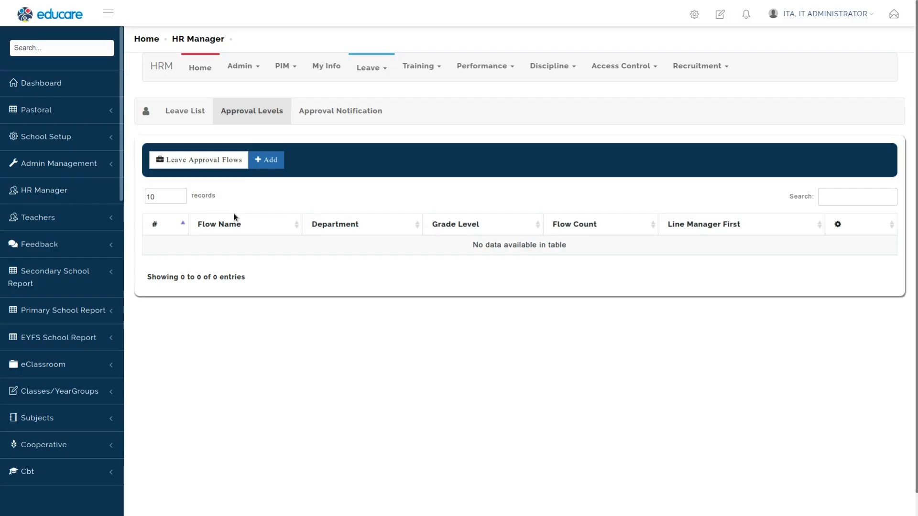
pyautogui.click(265, 170)
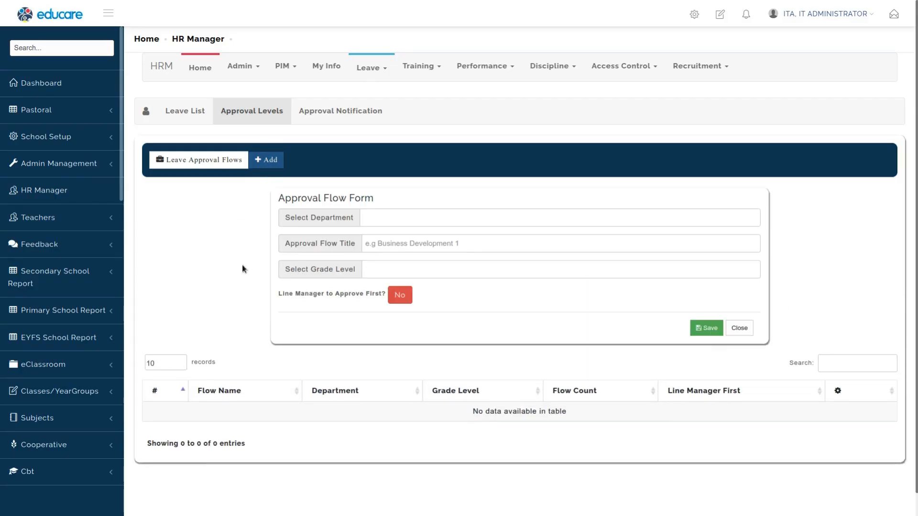
pyautogui.click(408, 193)
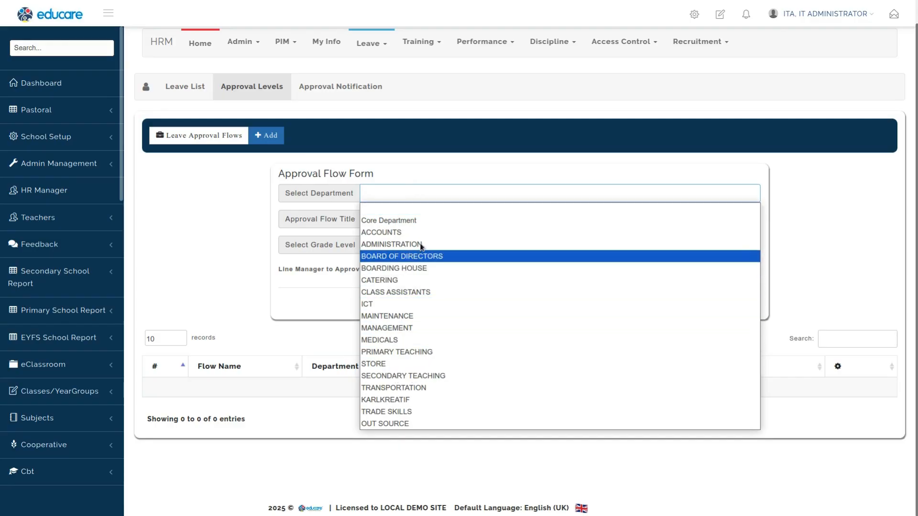
pyautogui.click(395, 375)
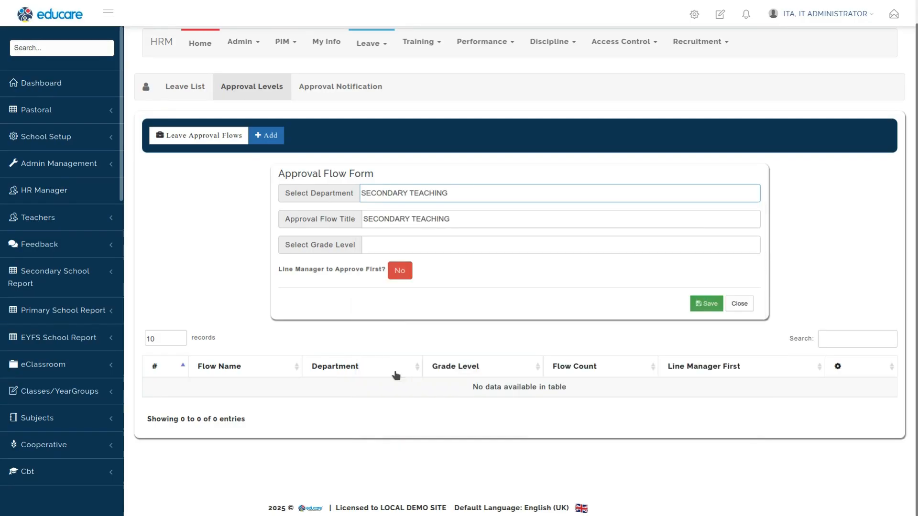
# Step: Title the flow SECONDARY TEACHING APPROVAL FLOW and set the grade level to LEVEL 1 (Trainee, Driver 1, Support 1)
pyautogui.click(391, 224)
pyautogui.write('APPROVAL FLOW')
pyautogui.click(408, 247)
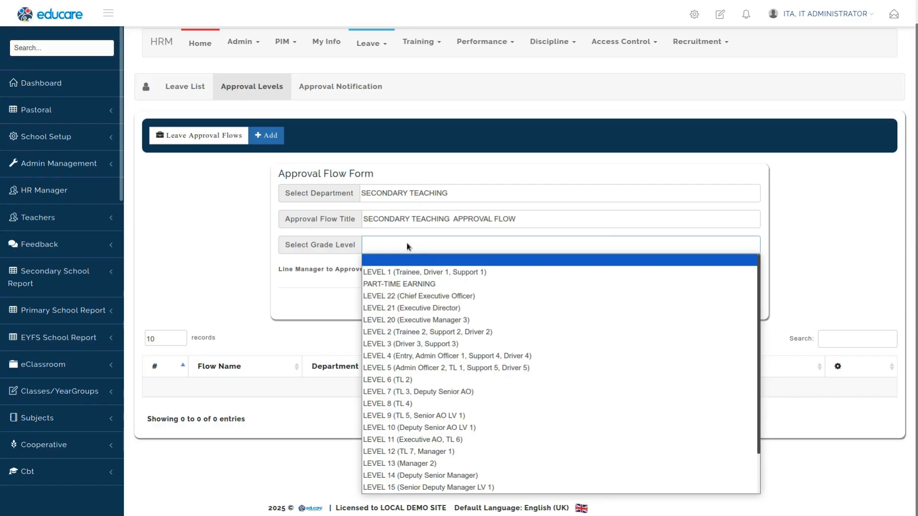
pyautogui.click(420, 271)
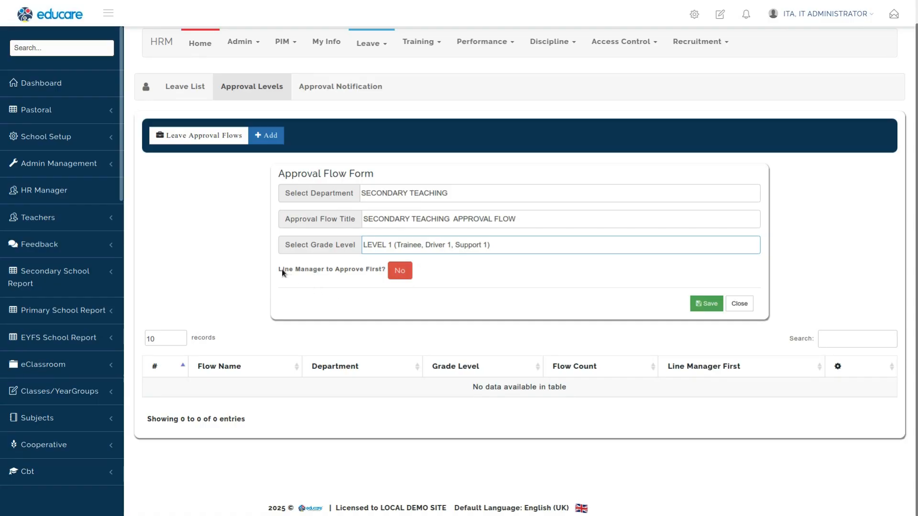
# Step: Set line manager to approve first to Yes and save the approval flow
pyautogui.click(309, 273)
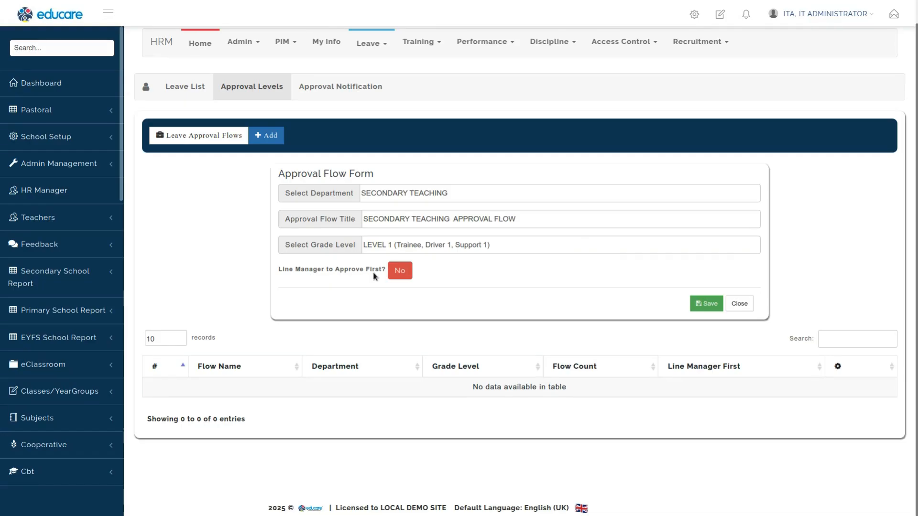
pyautogui.click(400, 275)
pyautogui.click(401, 276)
pyautogui.click(403, 276)
pyautogui.click(406, 273)
pyautogui.click(410, 275)
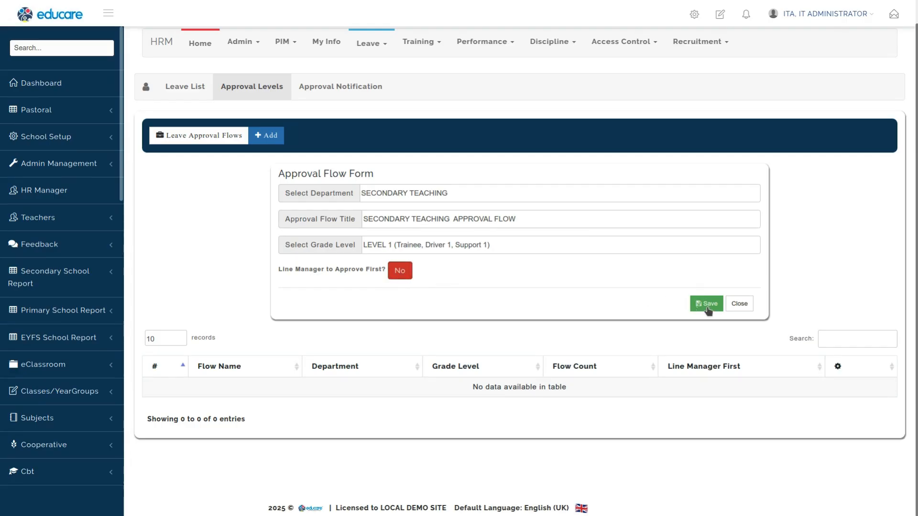
pyautogui.click(392, 272)
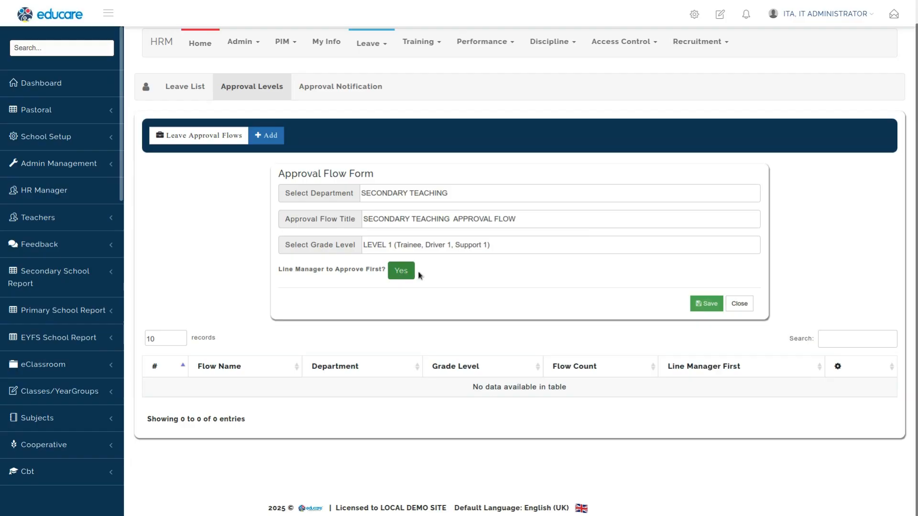
pyautogui.click(704, 303)
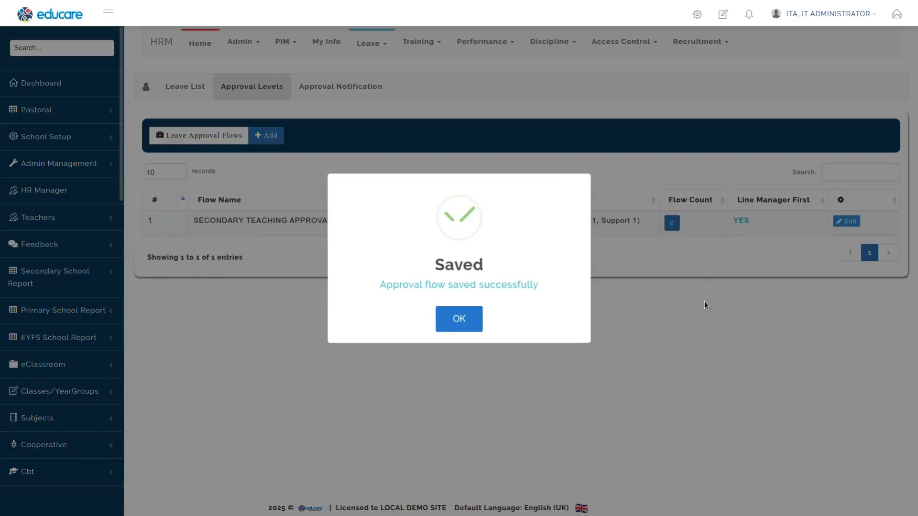
pyautogui.click(459, 318)
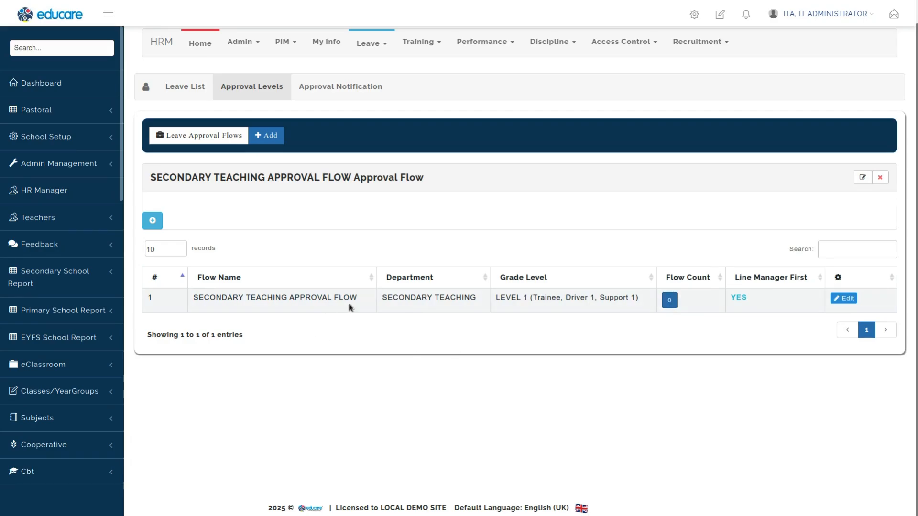
# Step: Add a FIRST APPROVAL level to the flow, assigned to the Class Care Professional employee
pyautogui.tripleClick(414, 298)
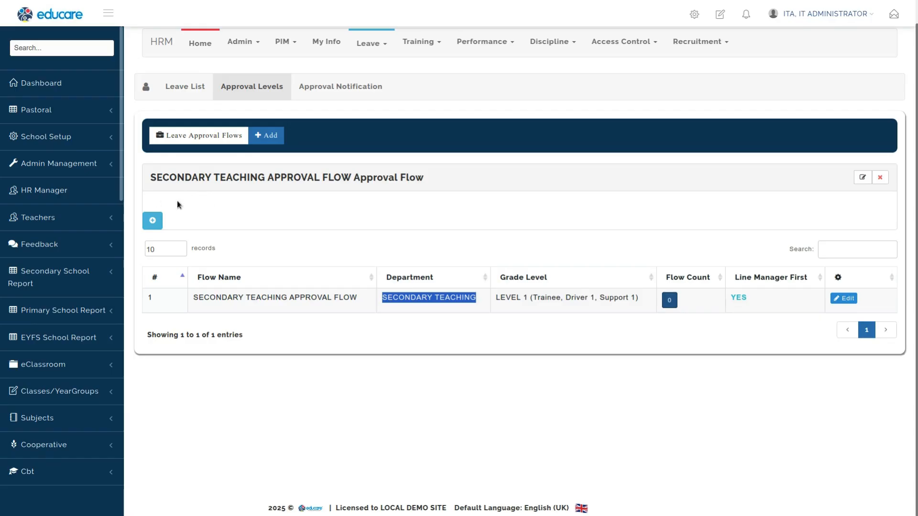
pyautogui.click(153, 222)
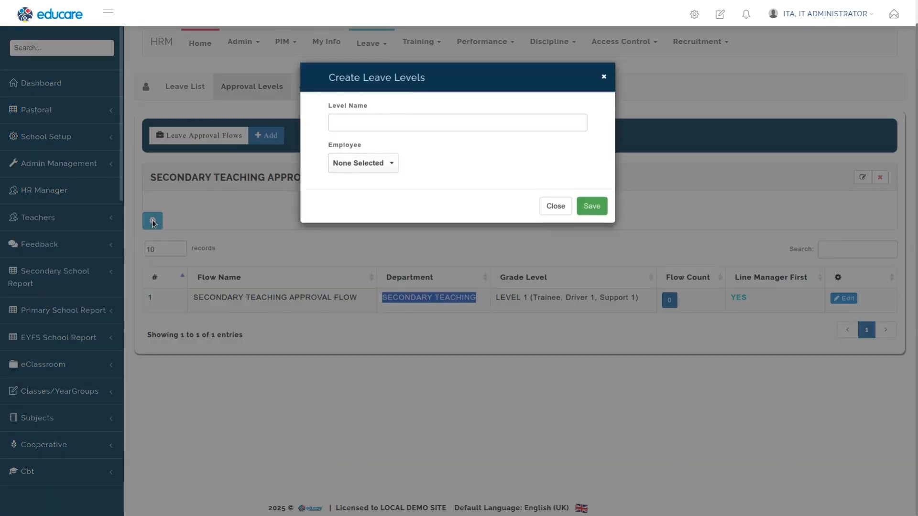
pyautogui.click(382, 131)
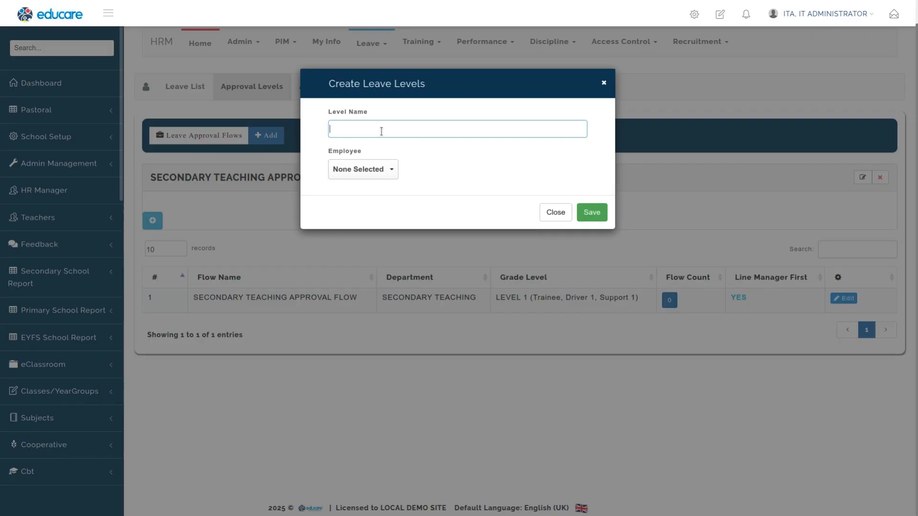
pyautogui.write('FIRST APPROVAL')
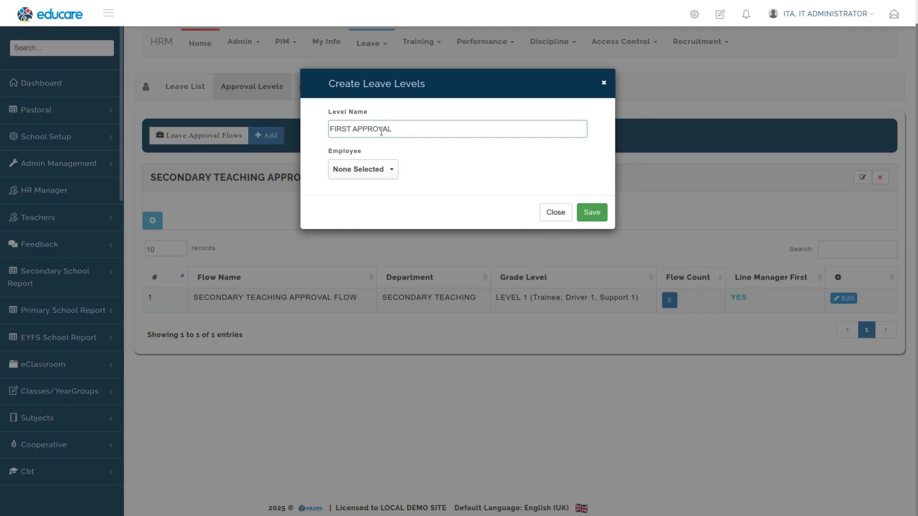
pyautogui.click(357, 168)
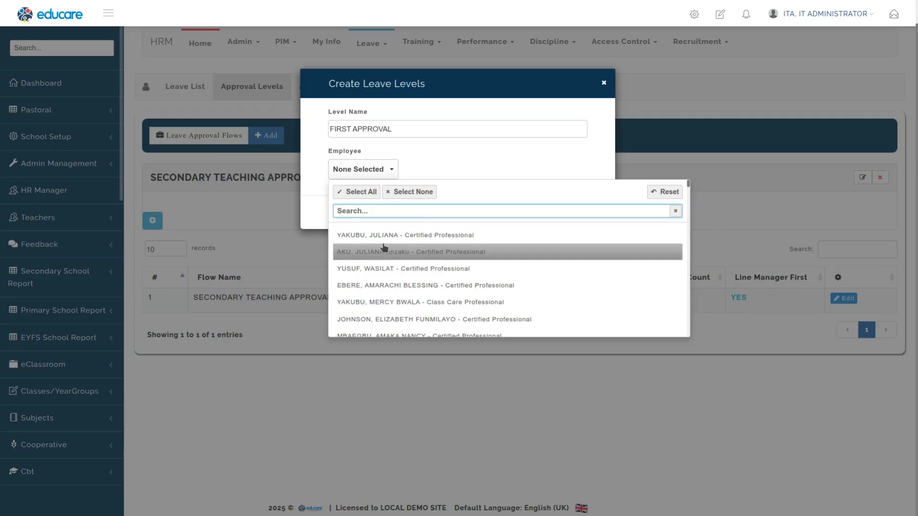
pyautogui.click(377, 303)
pyautogui.click(554, 147)
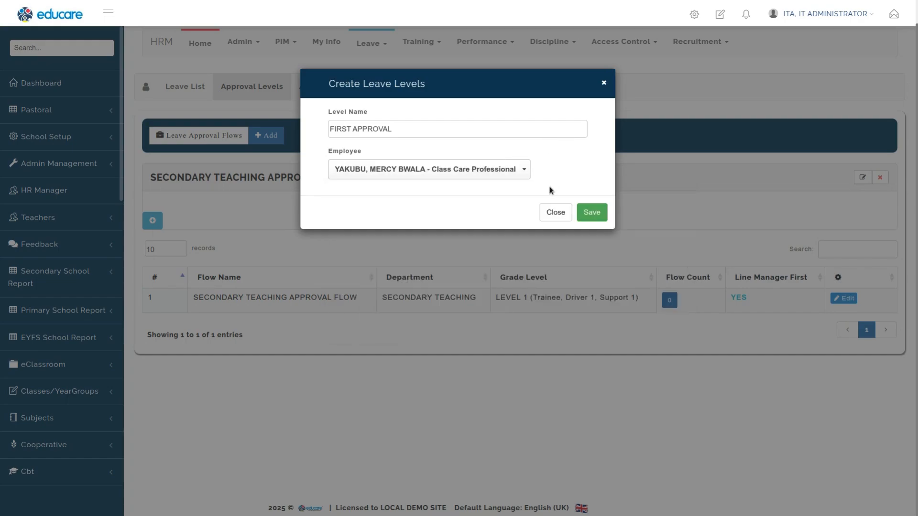
pyautogui.click(588, 212)
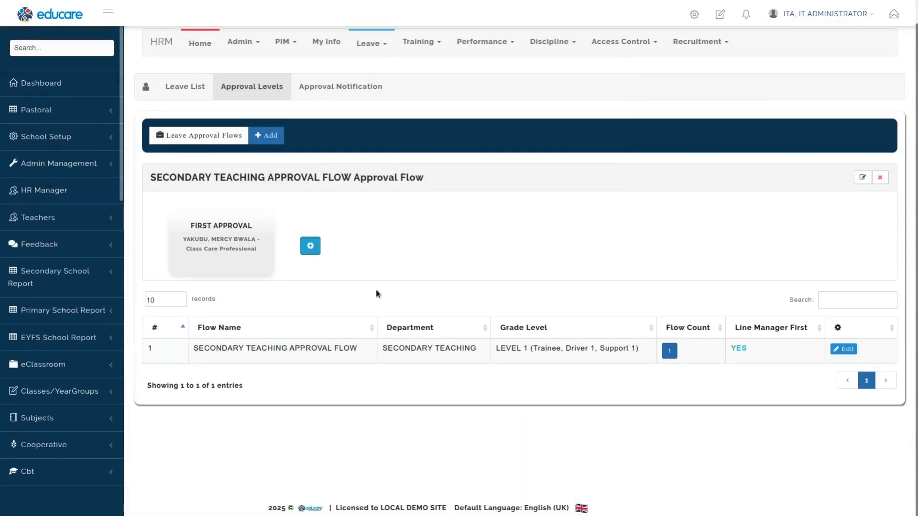
# Step: Add a SECOND APPROVAL level assigned to a Certified Professional employee from the list
pyautogui.click(310, 246)
pyautogui.click(398, 129)
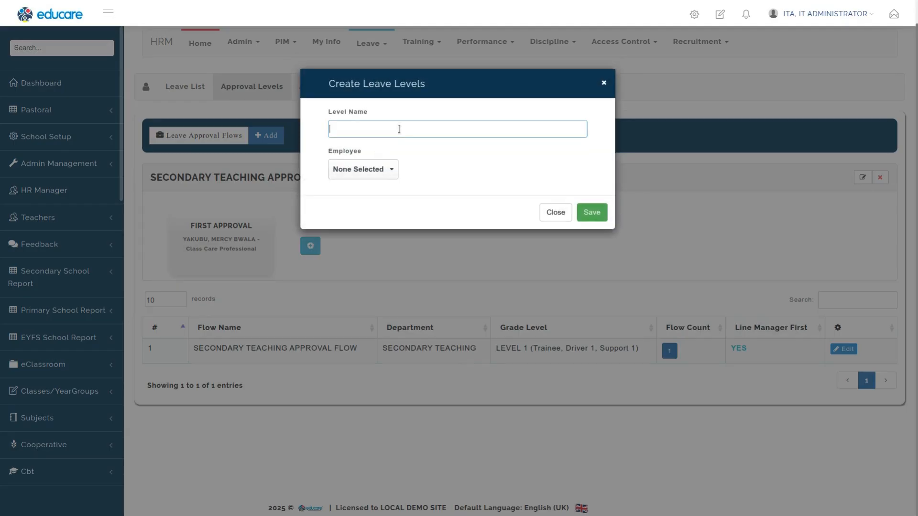
pyautogui.write('SECOND APPROVAL')
pyautogui.click(373, 169)
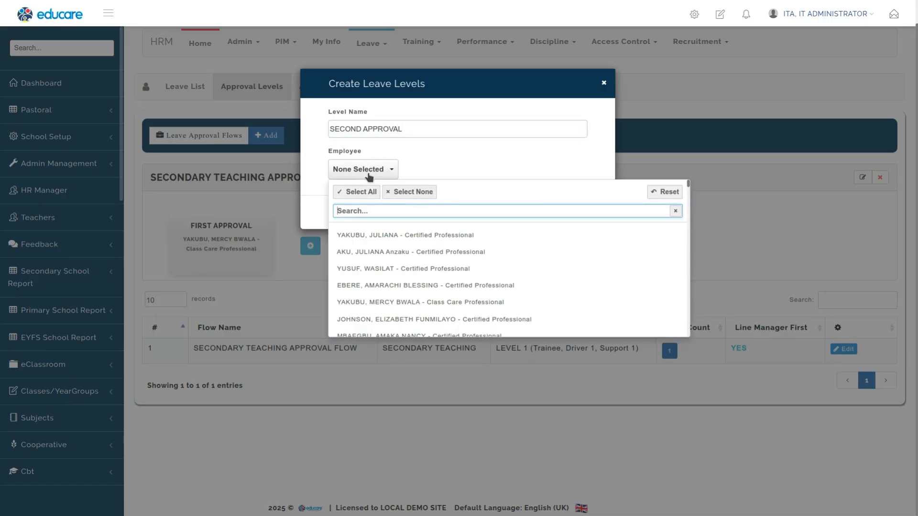
pyautogui.scroll(-10, 389, 305)
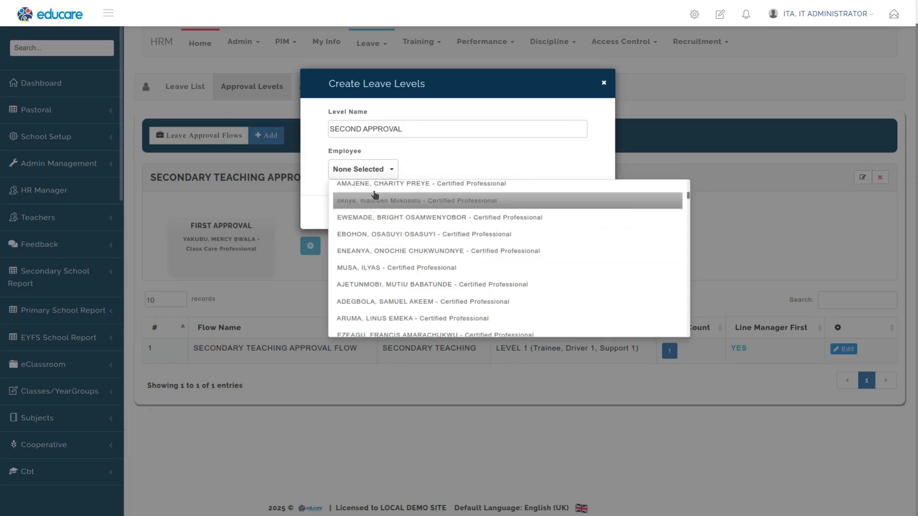
pyautogui.click(371, 219)
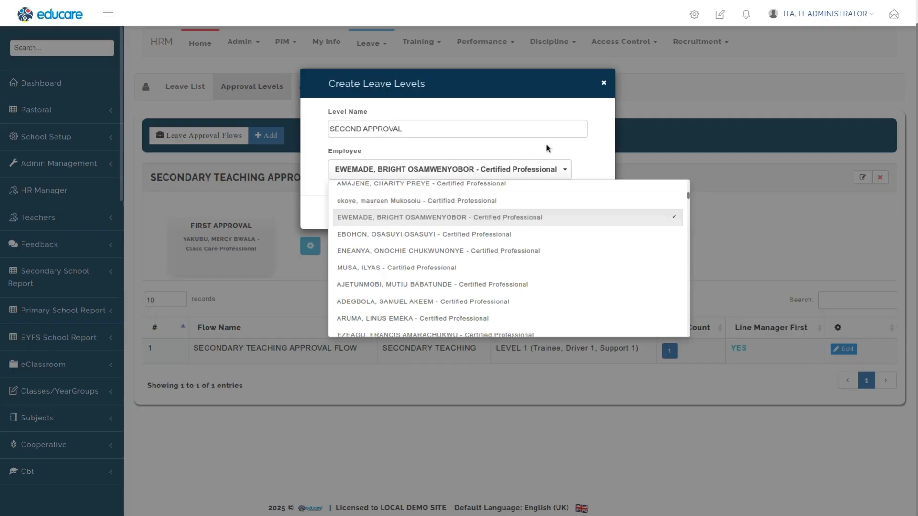
pyautogui.click(576, 148)
pyautogui.click(591, 215)
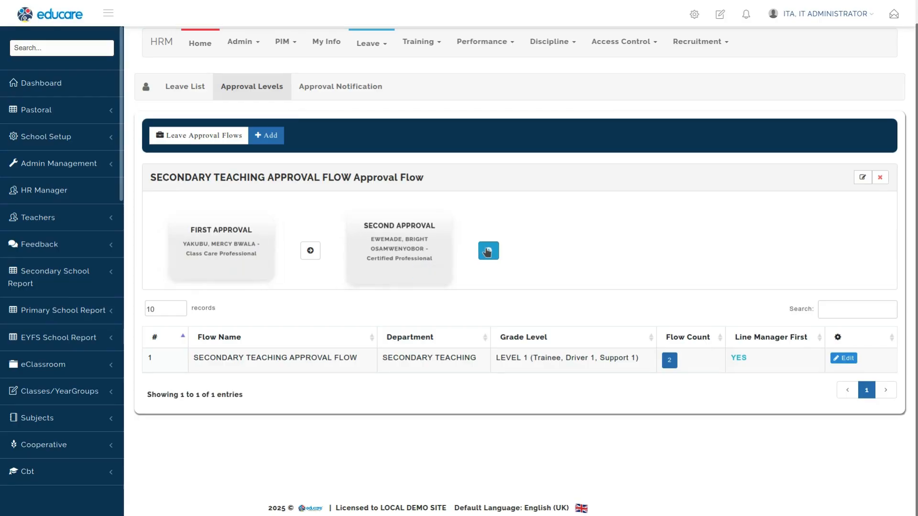
# Step: Add a FINAL APPROVAL level assigned to the IT administrator, found by searching ITA
pyautogui.click(487, 251)
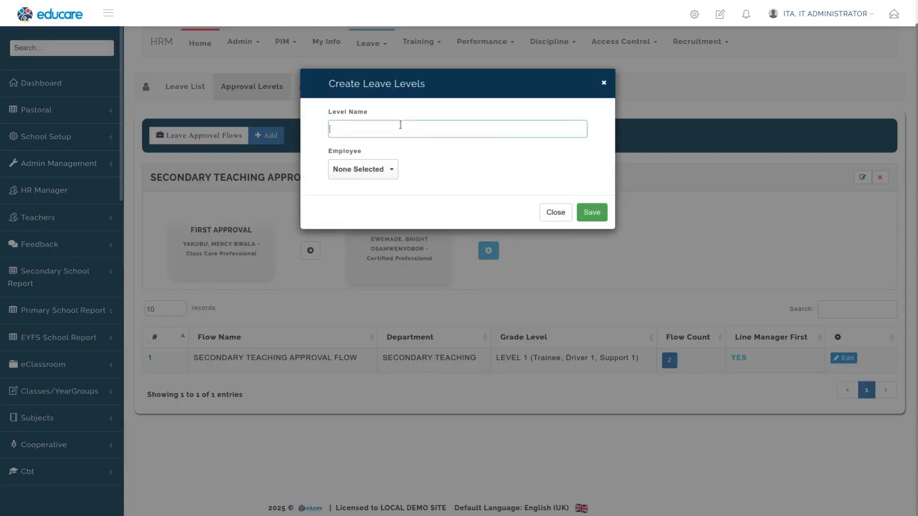
pyautogui.write('ITE')
pyautogui.doubleClick(391, 131)
pyautogui.write('FINAL APPROVAL')
pyautogui.click(368, 170)
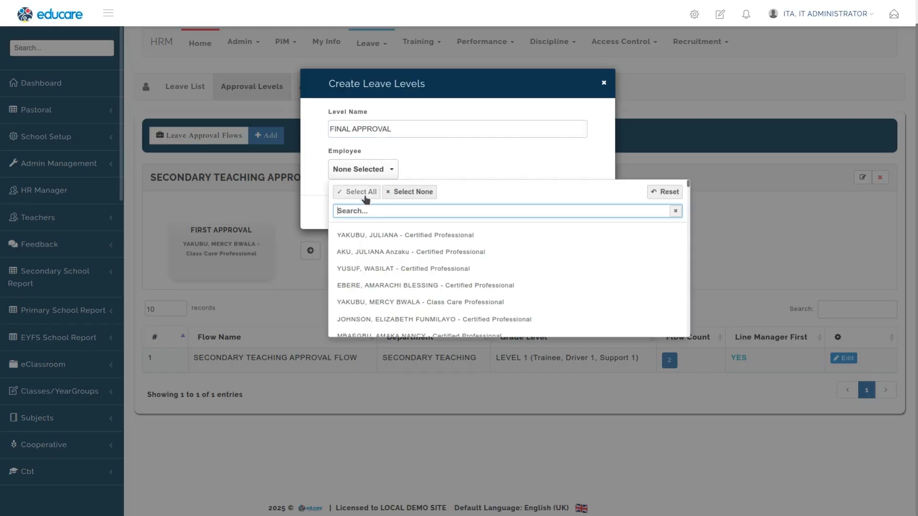
pyautogui.write('ITA')
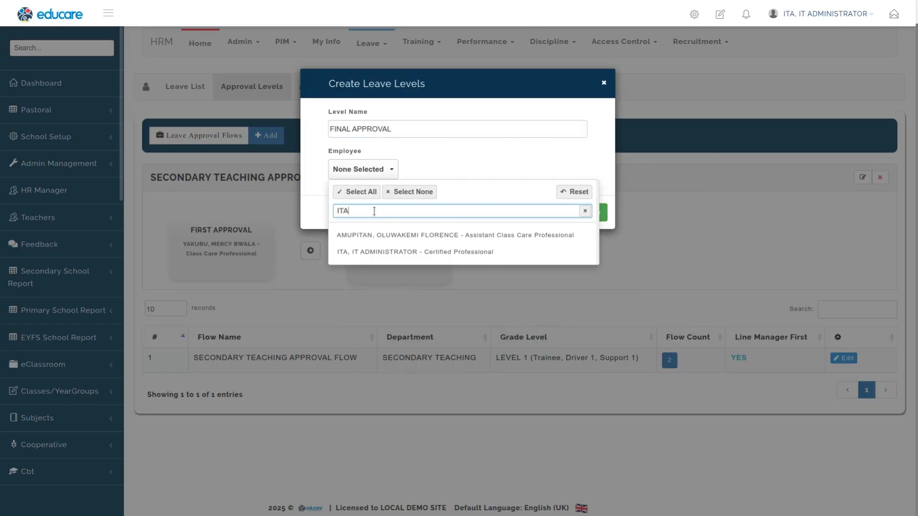
pyautogui.click(415, 252)
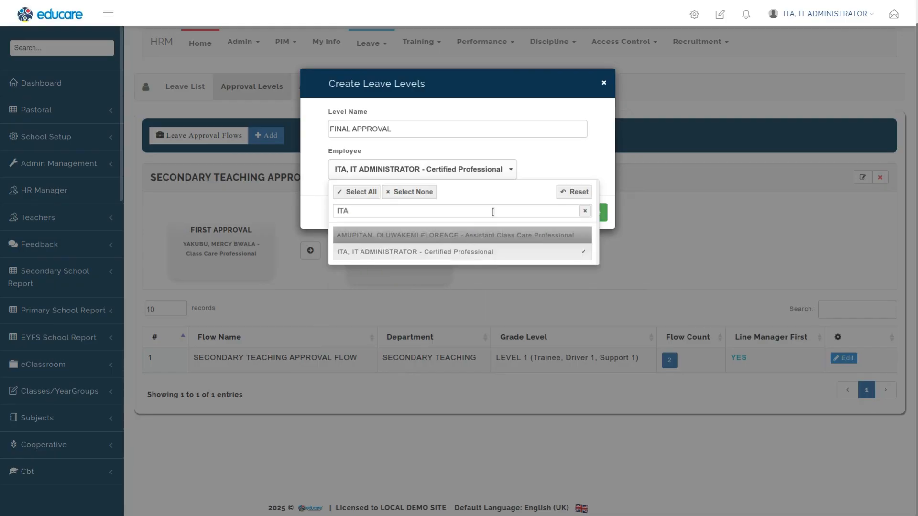
pyautogui.click(592, 212)
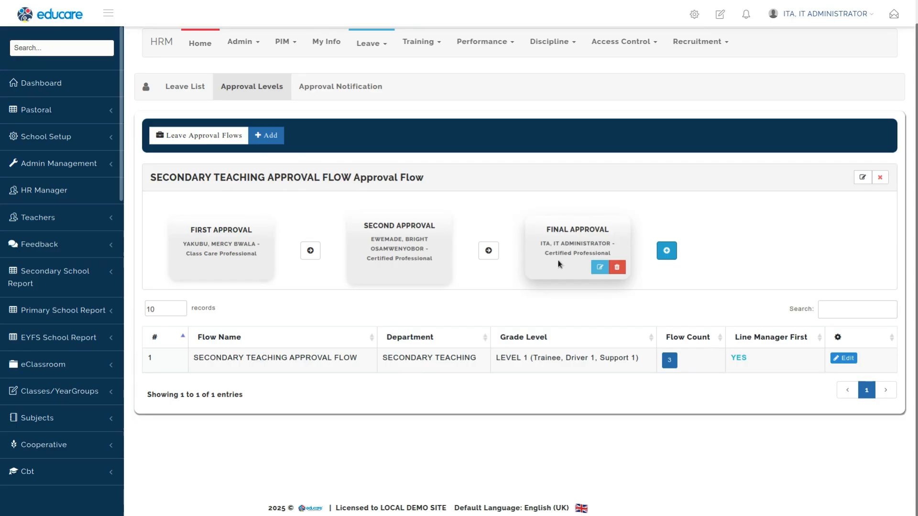
pyautogui.moveTo(179, 278)
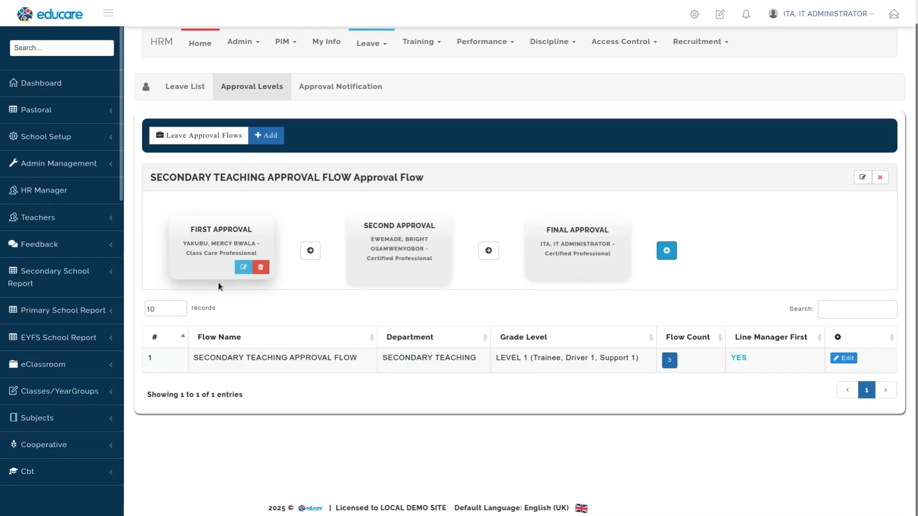
# Step: Review the secondary teaching approval flow's levels and its line manager first setting
pyautogui.doubleClick(744, 358)
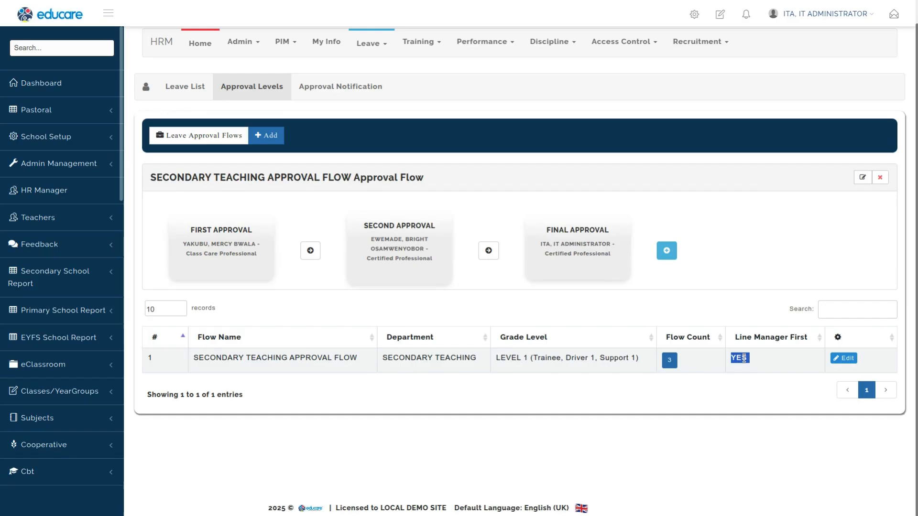
pyautogui.moveTo(221, 242)
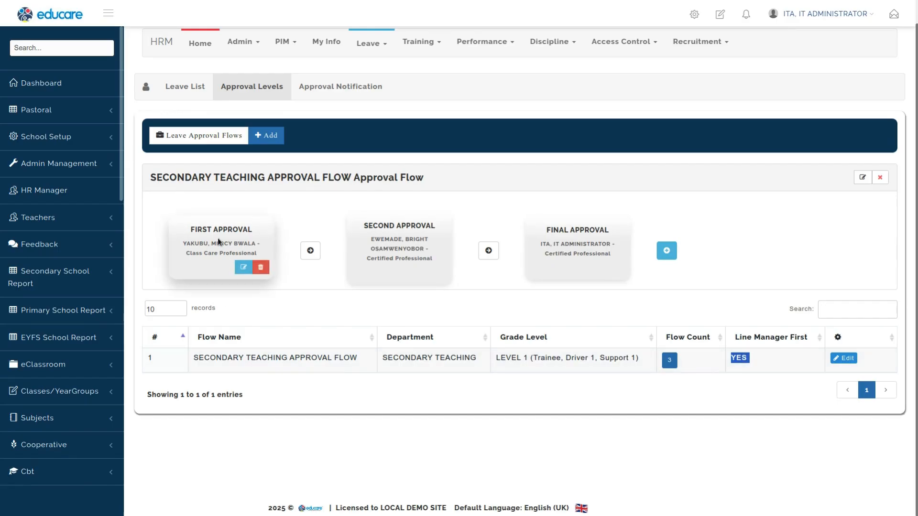
pyautogui.moveTo(576, 254)
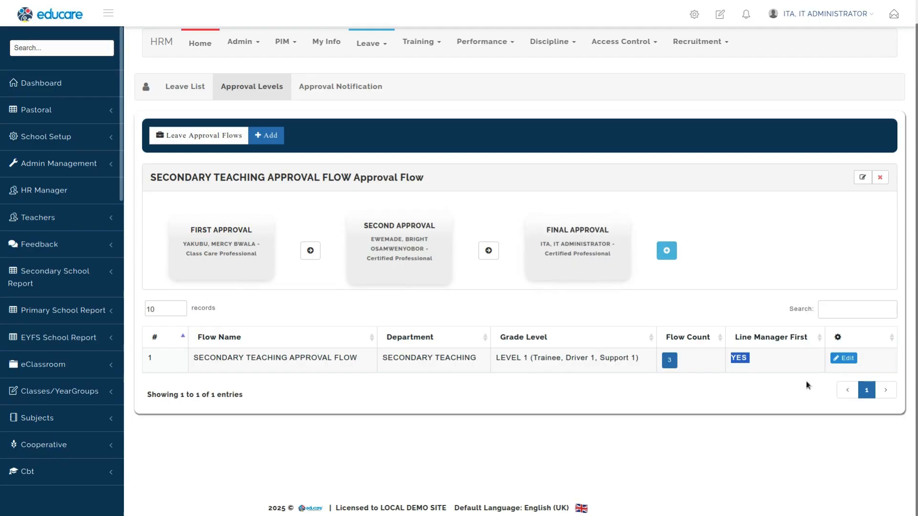
pyautogui.moveTo(280, 241)
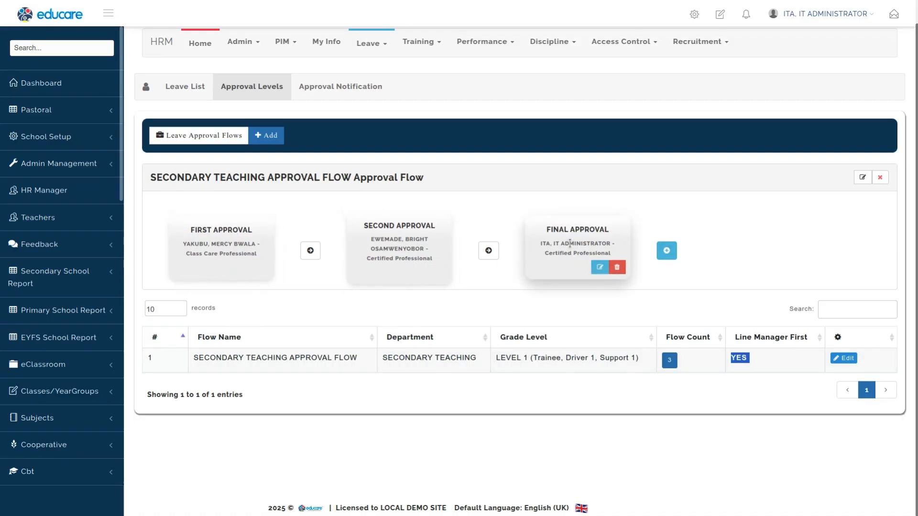
pyautogui.moveTo(432, 239)
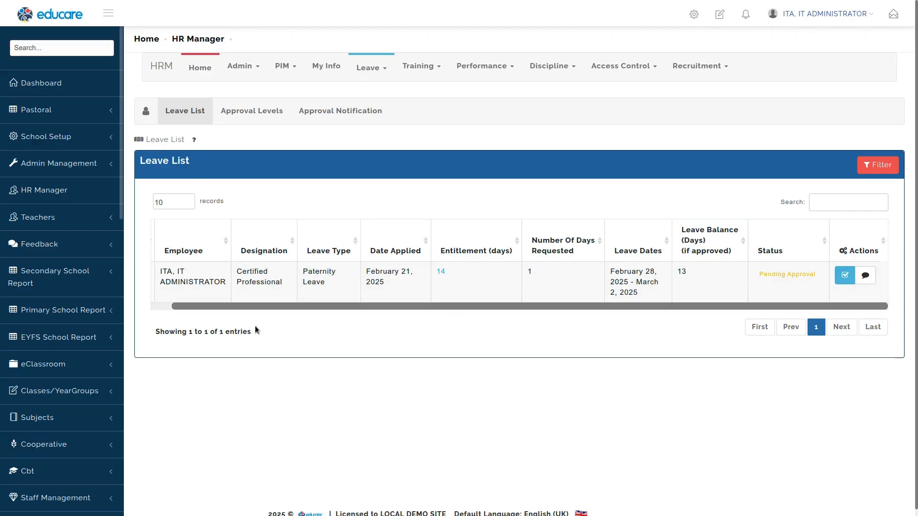
# Step: Open the pending paternity leave's approval log in the leave list to check its next approval level
pyautogui.moveTo(271, 305); pyautogui.dragTo(205, 308)
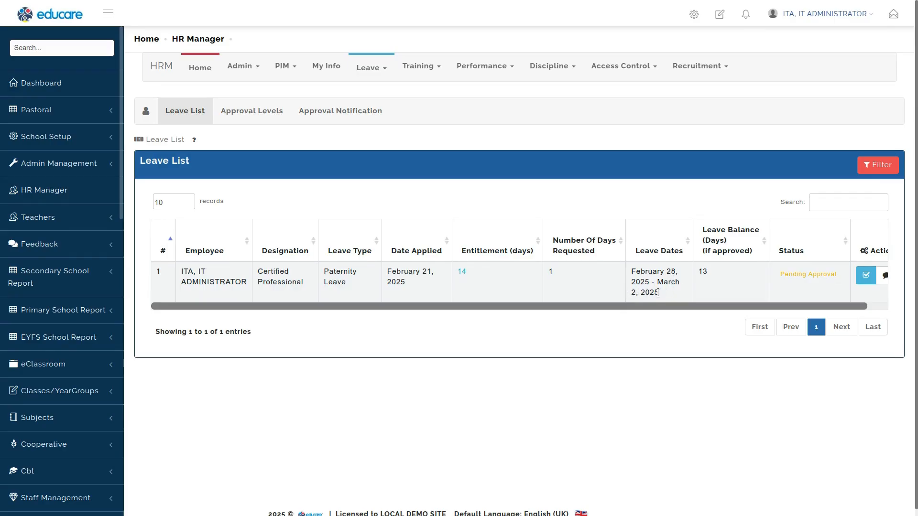
pyautogui.click(251, 111)
pyautogui.click(646, 240)
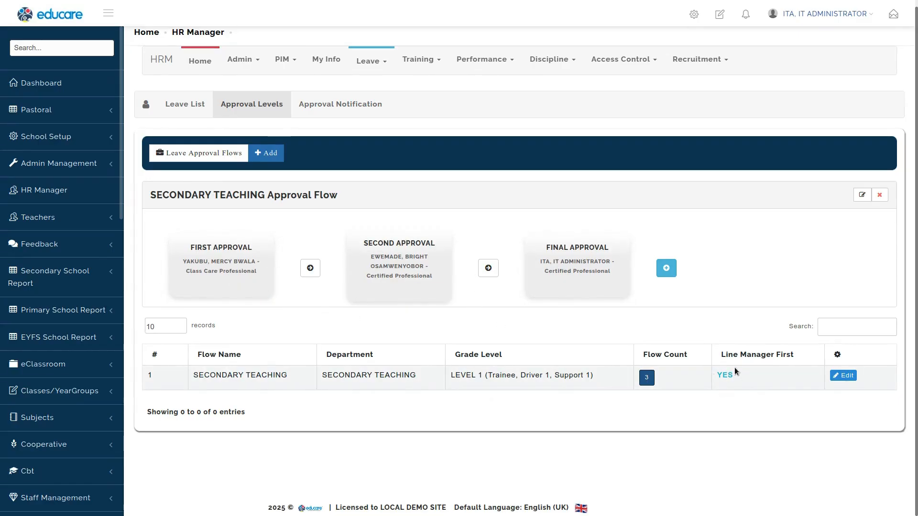
pyautogui.moveTo(580, 258)
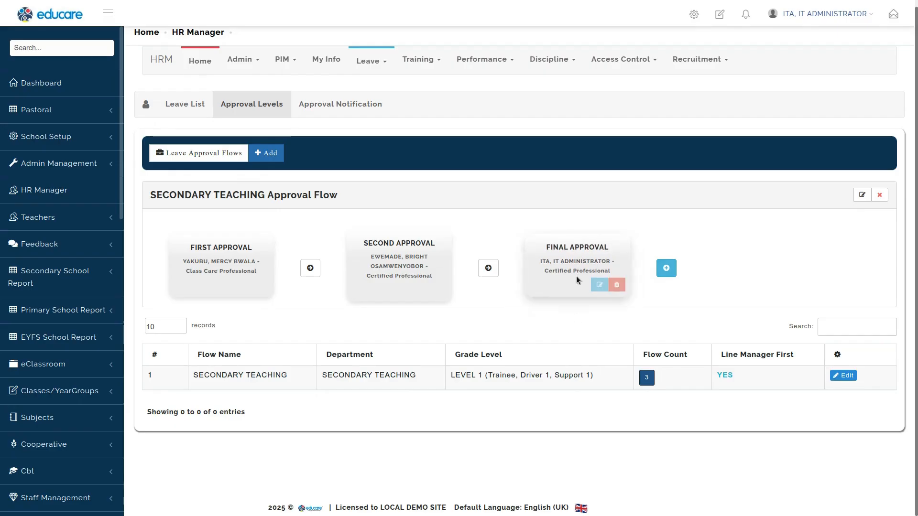
pyautogui.click(185, 104)
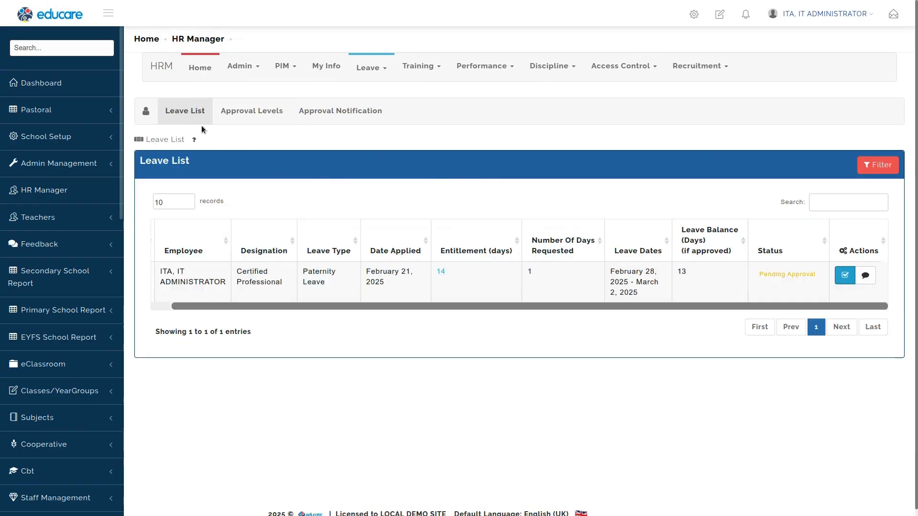
pyautogui.moveTo(269, 304); pyautogui.dragTo(225, 305)
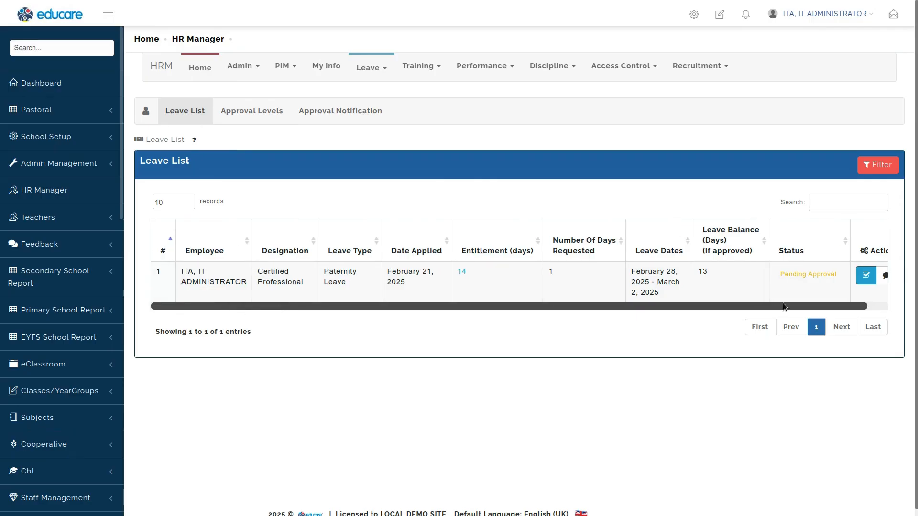
pyautogui.click(867, 276)
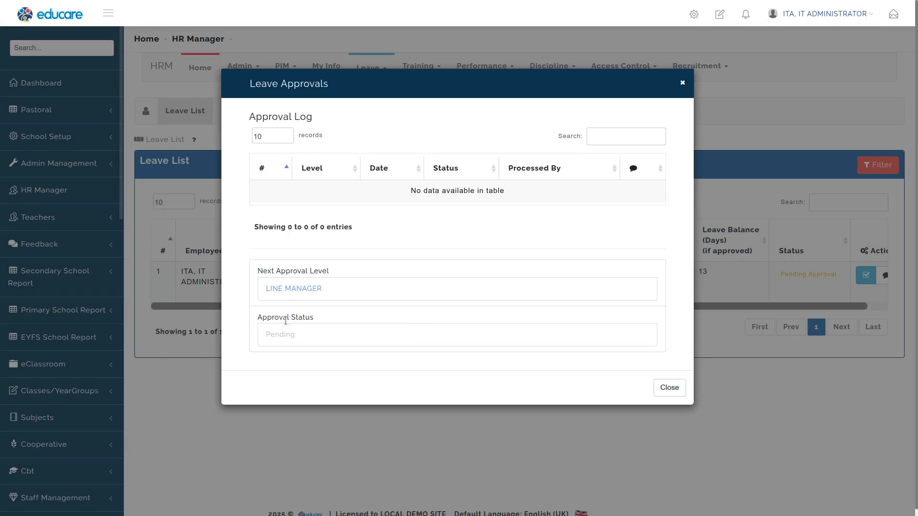
pyautogui.tripleClick(276, 289)
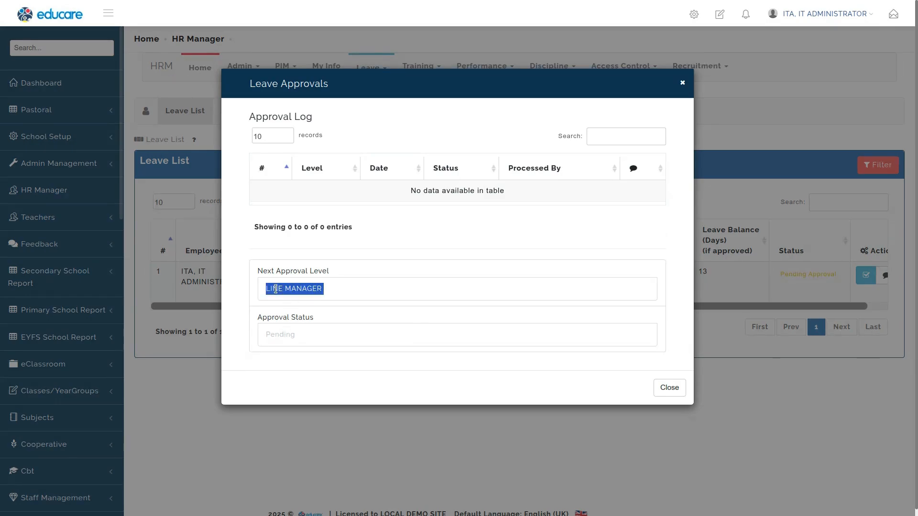
pyautogui.click(344, 291)
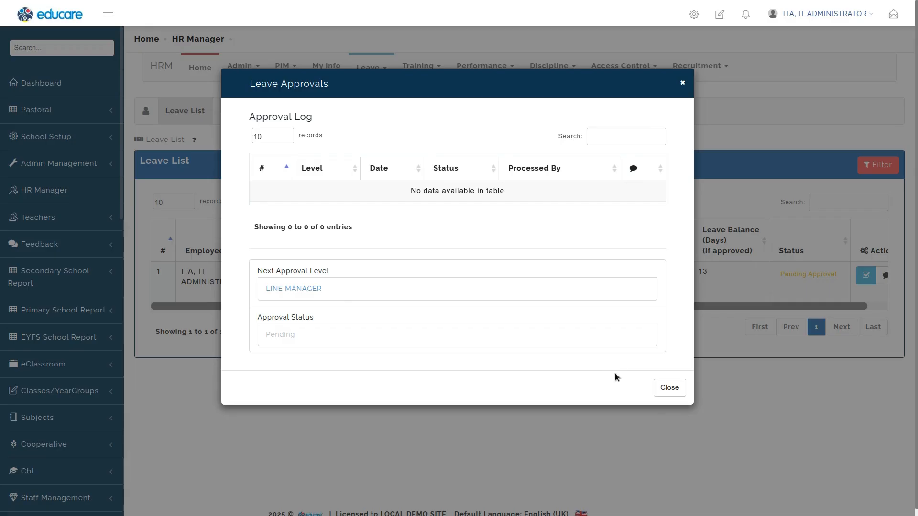
pyautogui.click(669, 387)
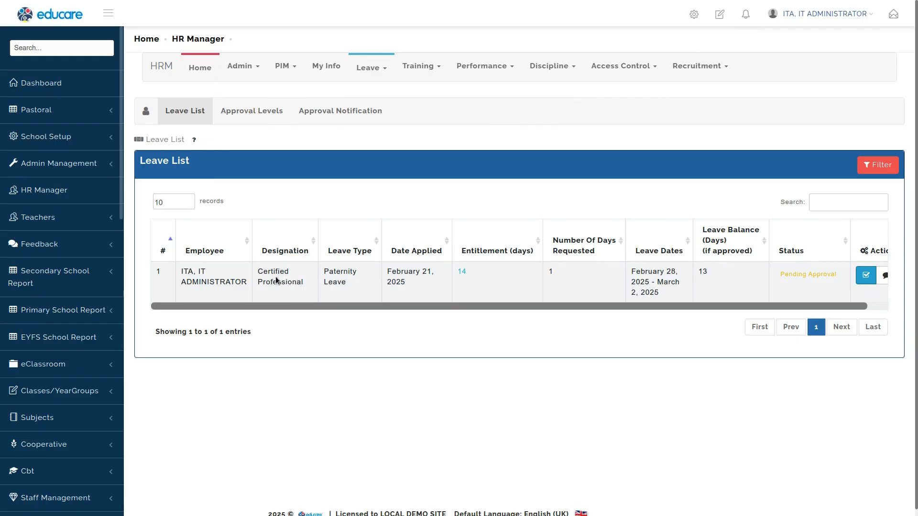
# Step: Look up the Certified Professional job title and its supervisor in the Job Titles list
pyautogui.click(242, 66)
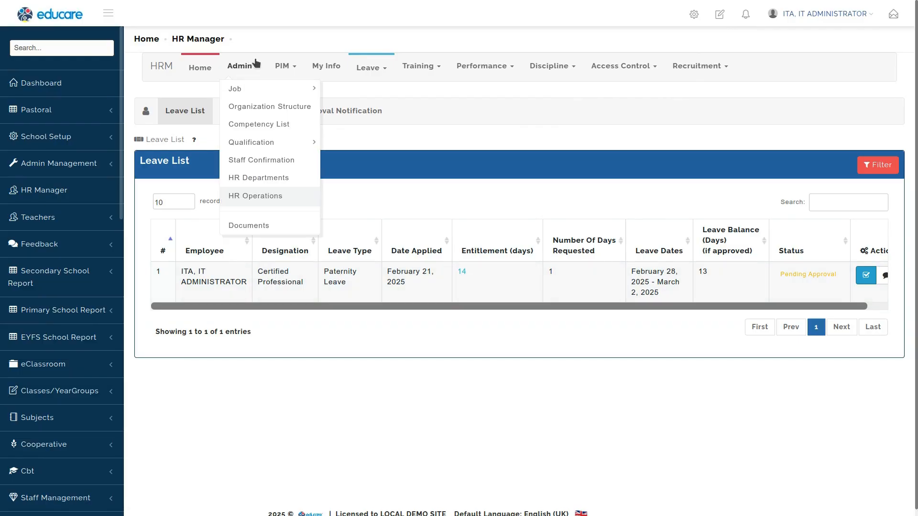
pyautogui.moveTo(253, 91)
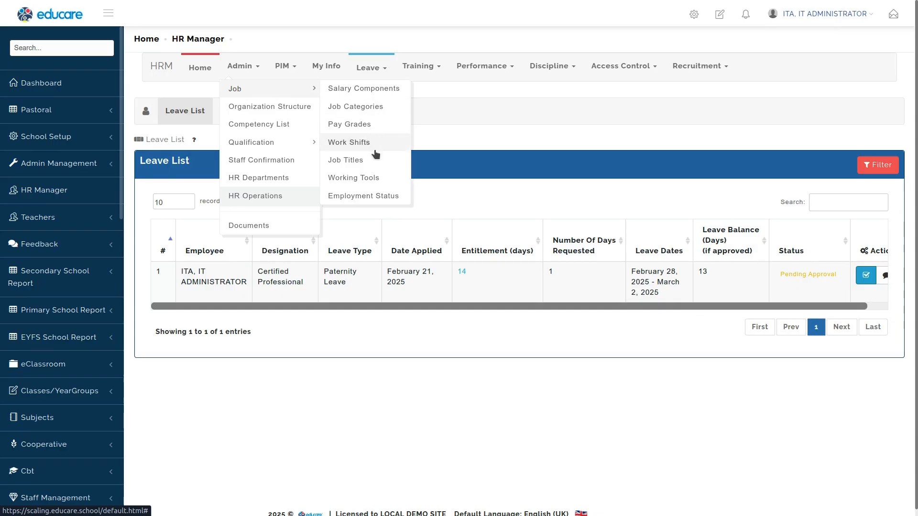
pyautogui.click(350, 162)
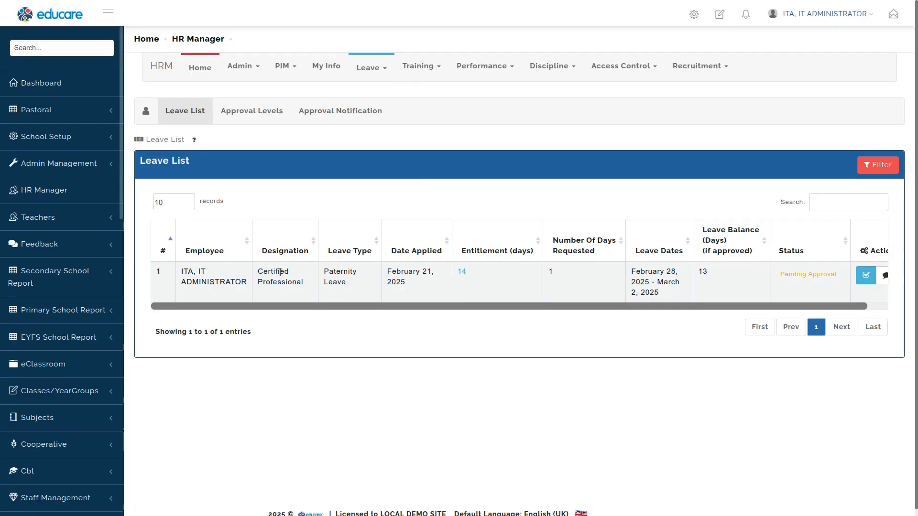
pyautogui.click(244, 67)
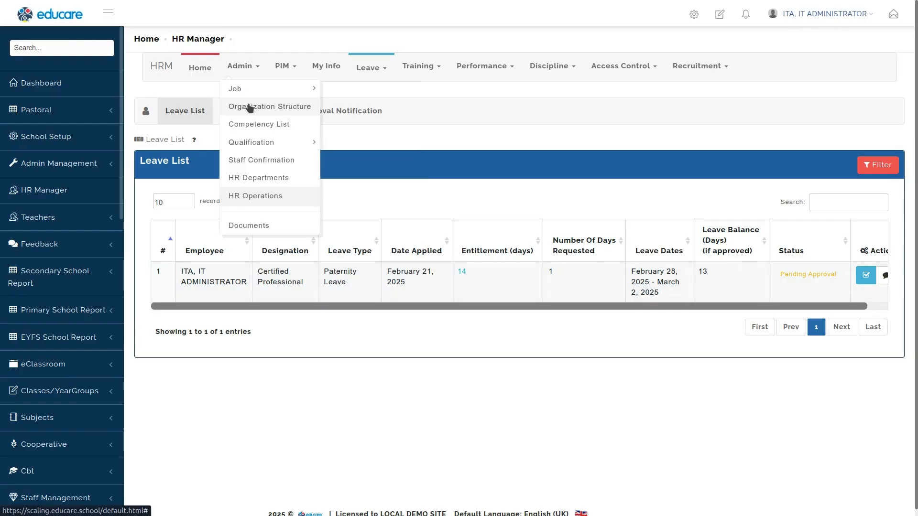
pyautogui.moveTo(287, 91)
pyautogui.click(365, 160)
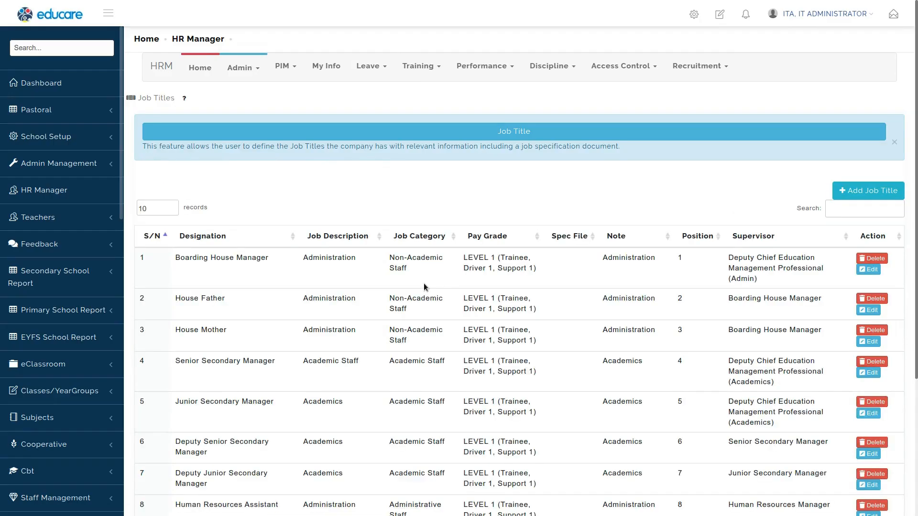
pyautogui.click(873, 212)
pyautogui.write('cert')
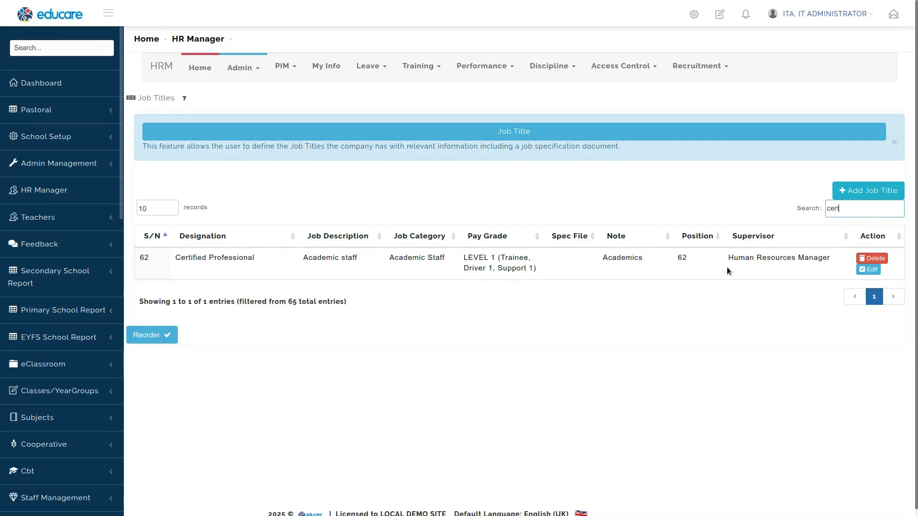
pyautogui.moveTo(752, 260); pyautogui.dragTo(804, 260)
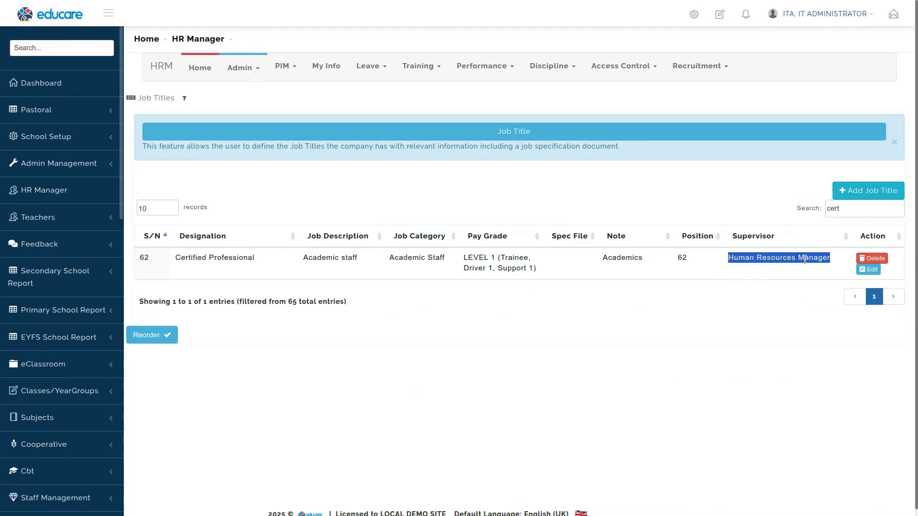
pyautogui.click(773, 311)
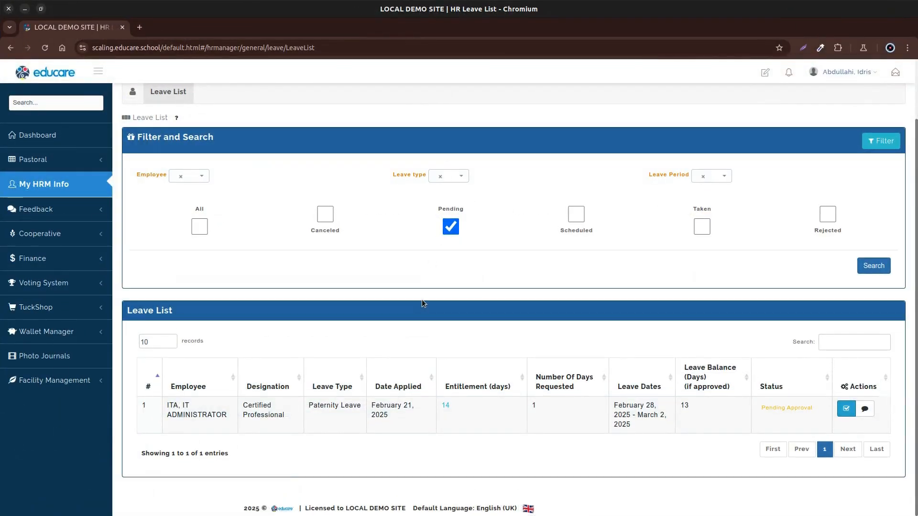
# Step: In the line manager's session, open the pending paternity leave's approval dialog and examine its approval options
pyautogui.press('F11')
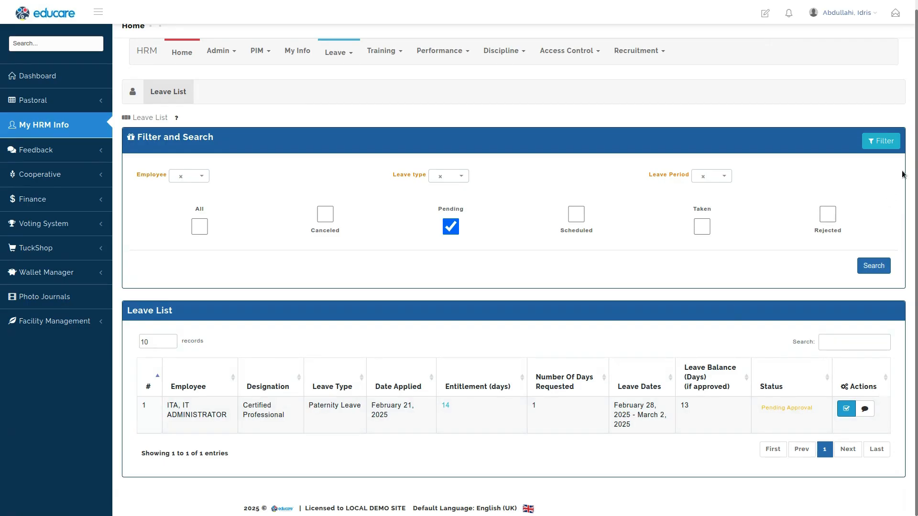
pyautogui.click(883, 142)
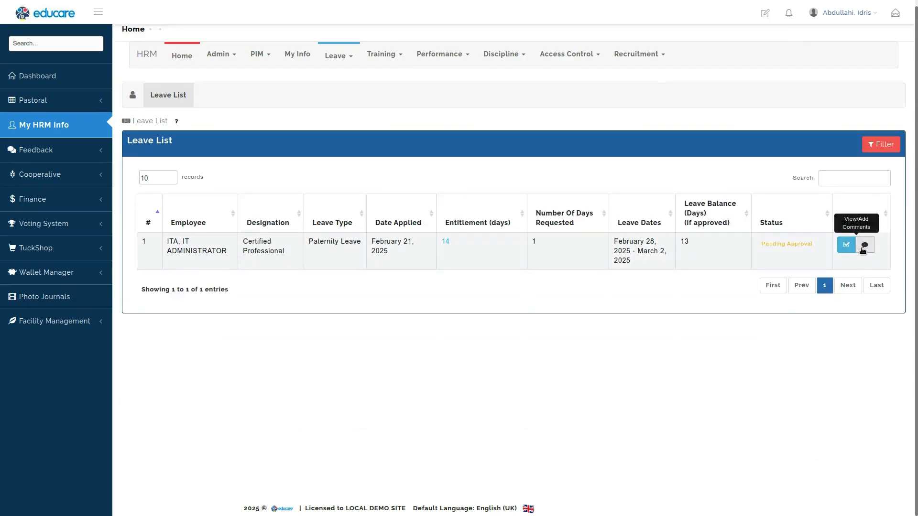
pyautogui.click(846, 246)
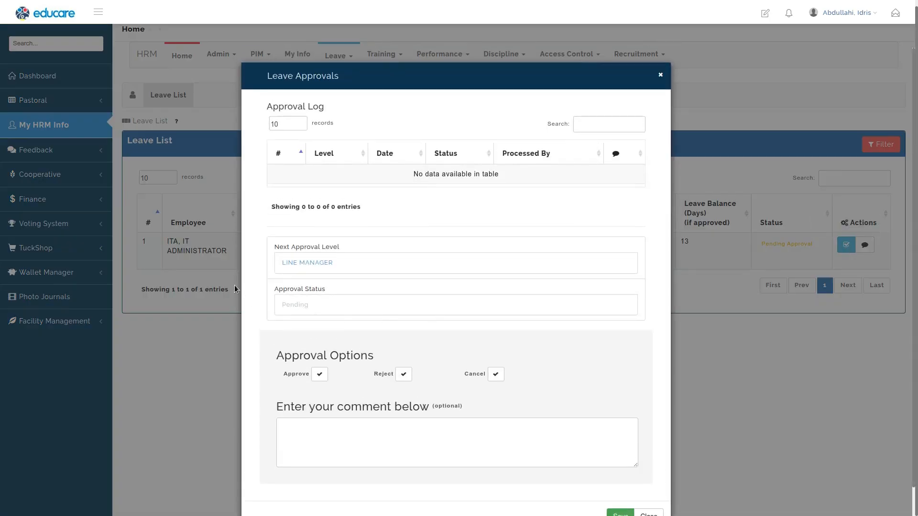
pyautogui.moveTo(261, 217); pyautogui.dragTo(626, 319)
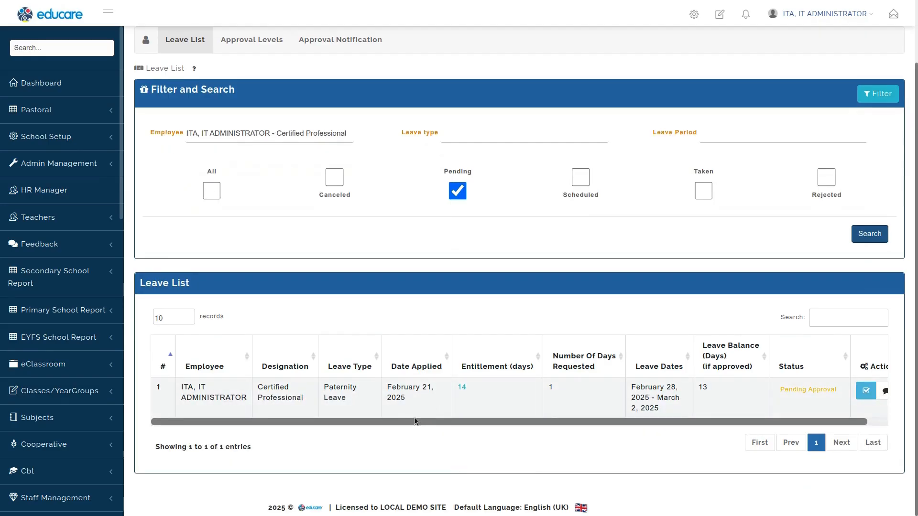
pyautogui.moveTo(414, 420); pyautogui.dragTo(548, 418)
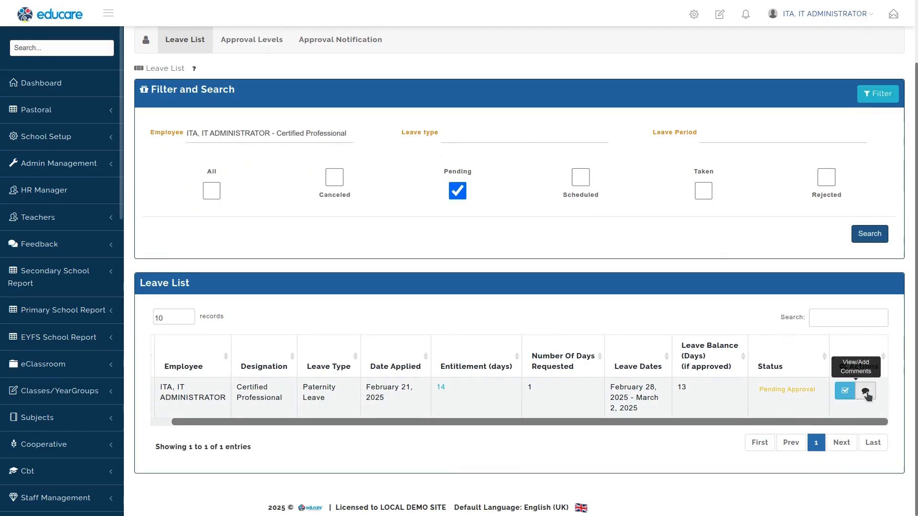
pyautogui.click(845, 390)
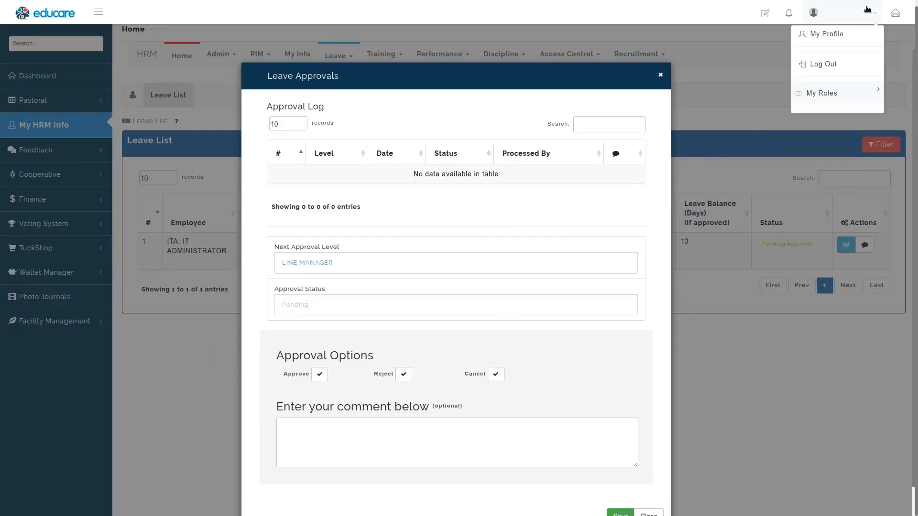
pyautogui.scroll(-1, 356, 324)
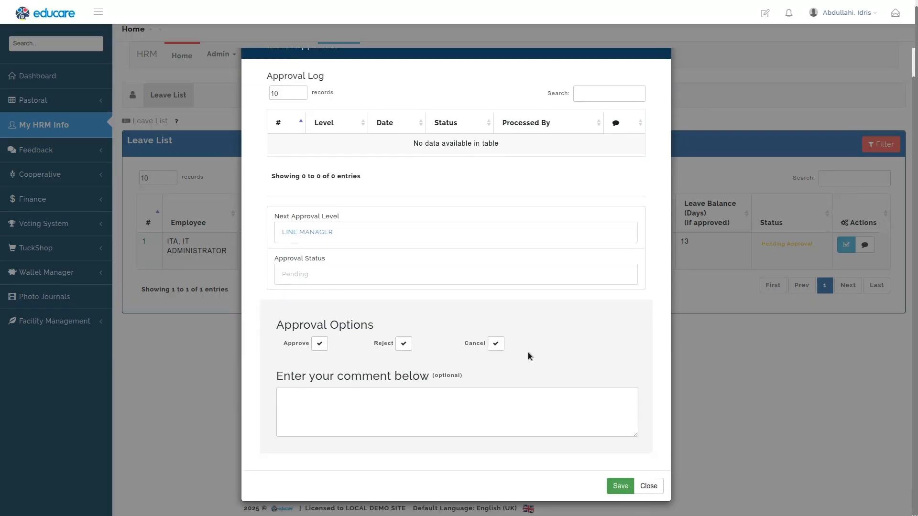
pyautogui.click(319, 344)
pyautogui.click(404, 343)
pyautogui.click(495, 344)
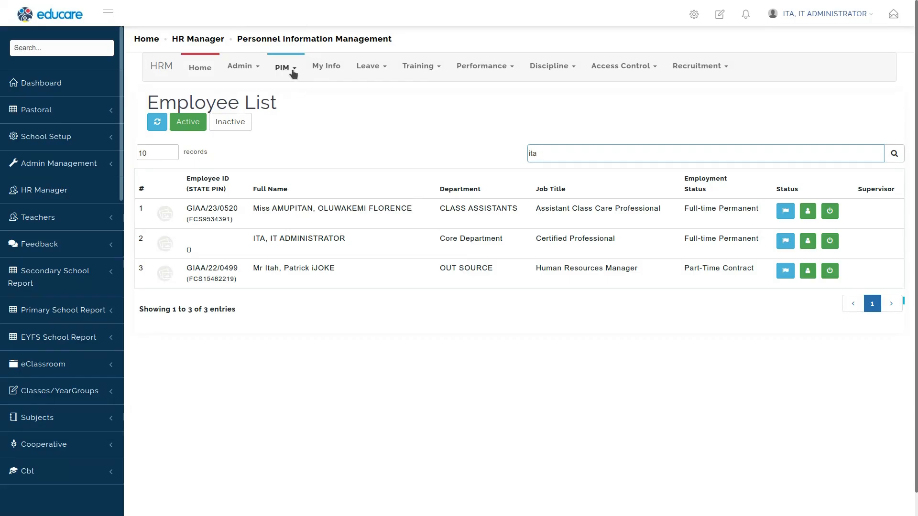
# Step: Create a Core Department leave approval flow for grade LEVEL 1 with the line manager approving first
pyautogui.click(372, 67)
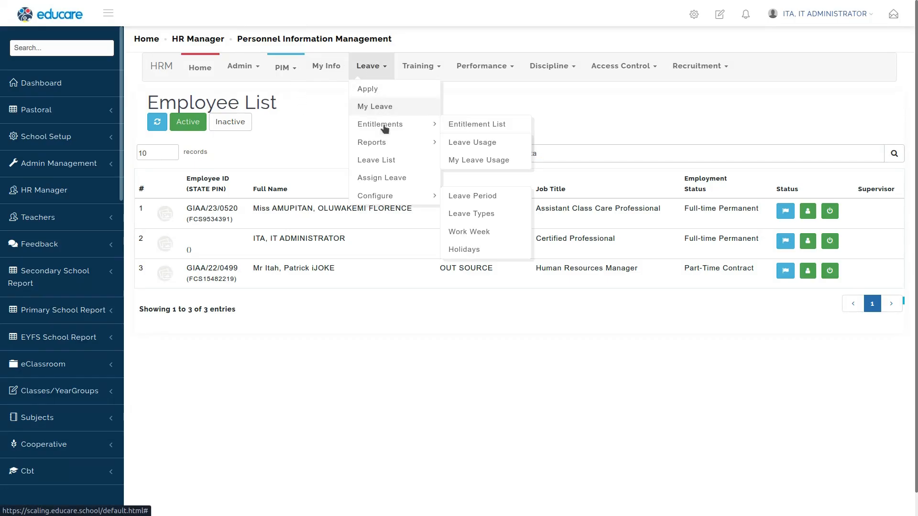
pyautogui.click(387, 162)
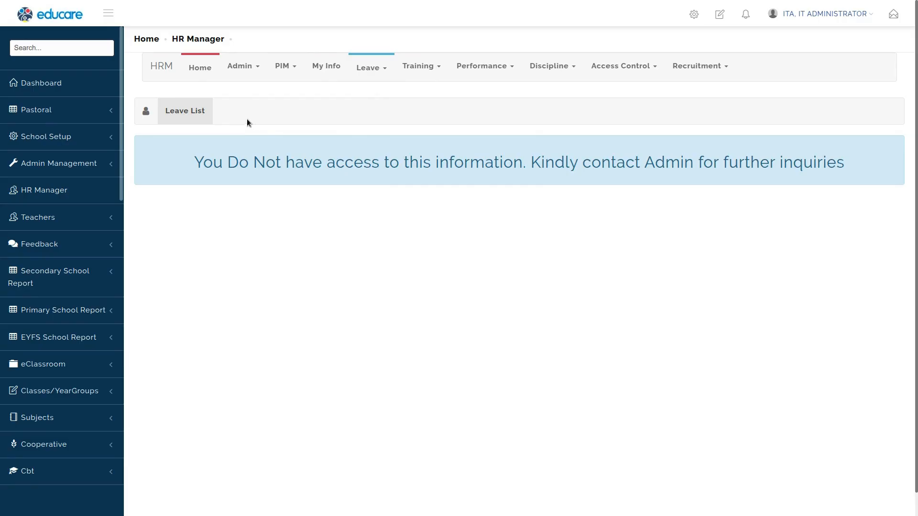
pyautogui.click(247, 119)
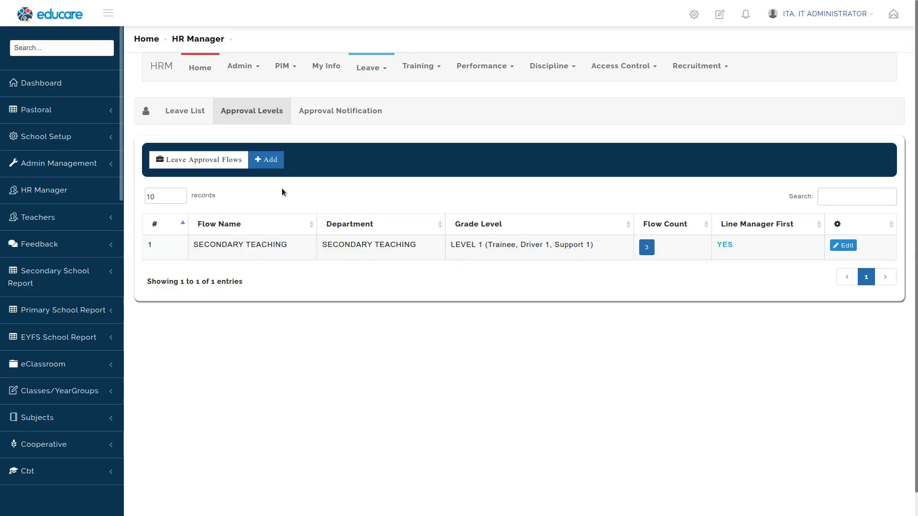
pyautogui.click(266, 160)
pyautogui.click(391, 193)
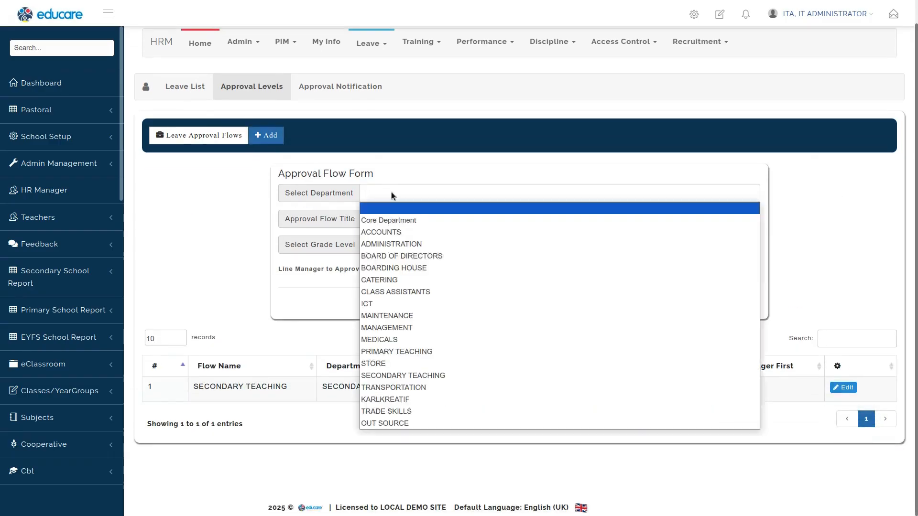
pyautogui.click(388, 215)
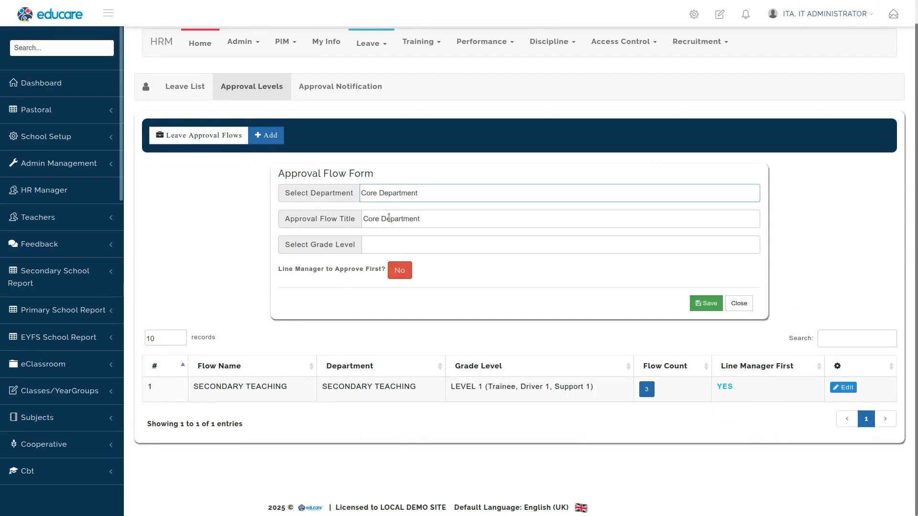
pyautogui.click(435, 223)
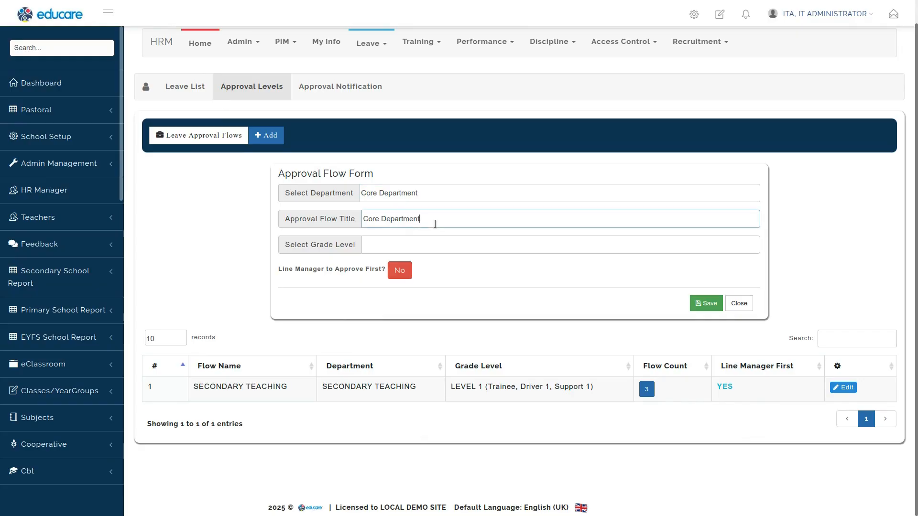
pyautogui.click(391, 245)
pyautogui.click(395, 272)
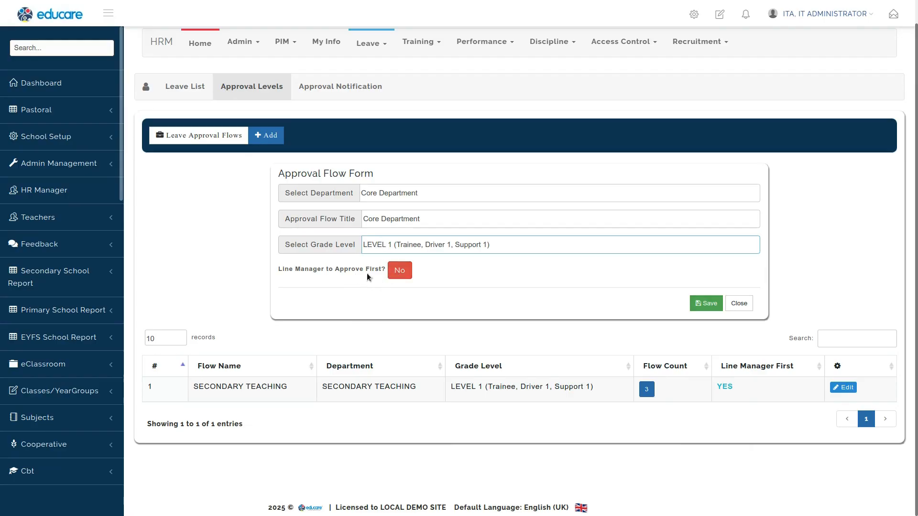
pyautogui.click(401, 271)
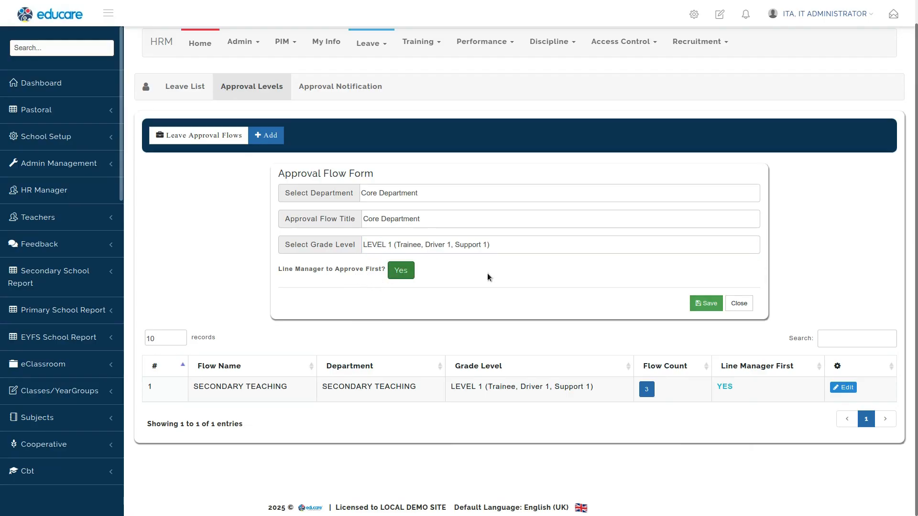
pyautogui.click(707, 303)
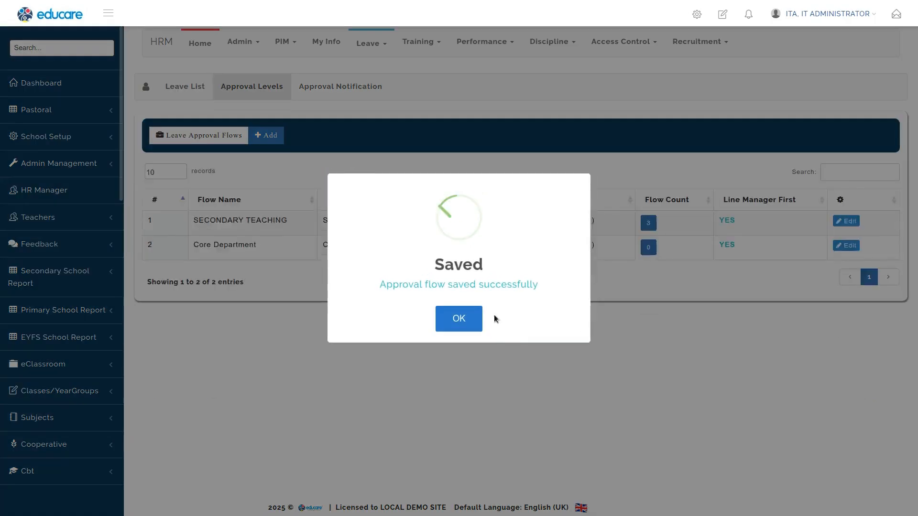
pyautogui.click(454, 319)
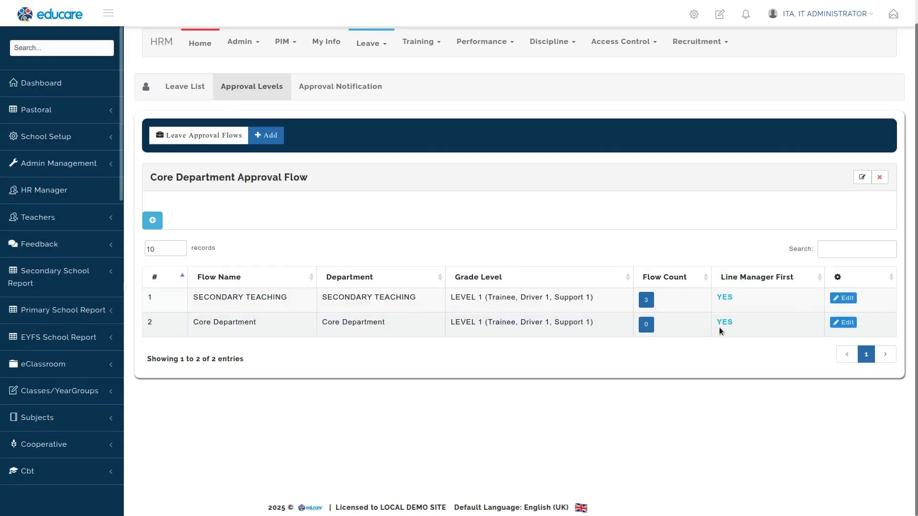
# Step: Add an APPROVAL LEVEL 1 stage to the Core Department flow, assigned to the Class Care Professional employee
pyautogui.click(646, 299)
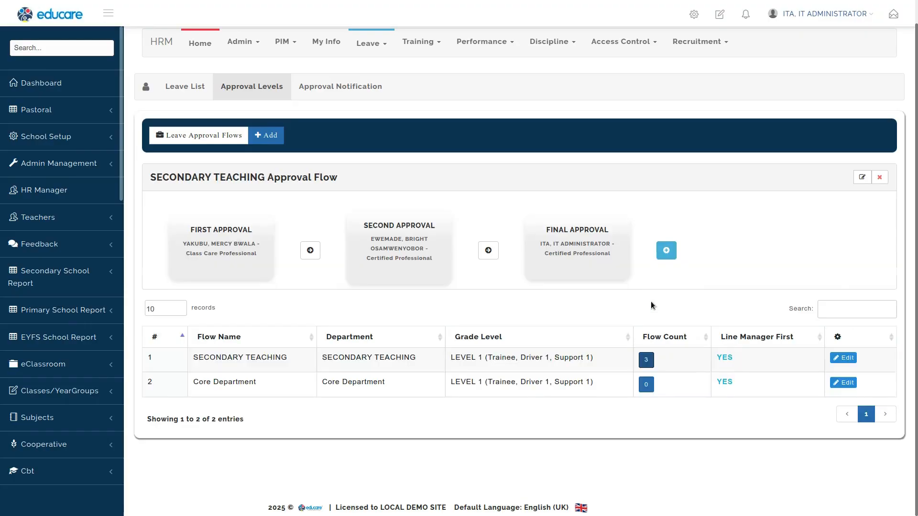
pyautogui.click(646, 385)
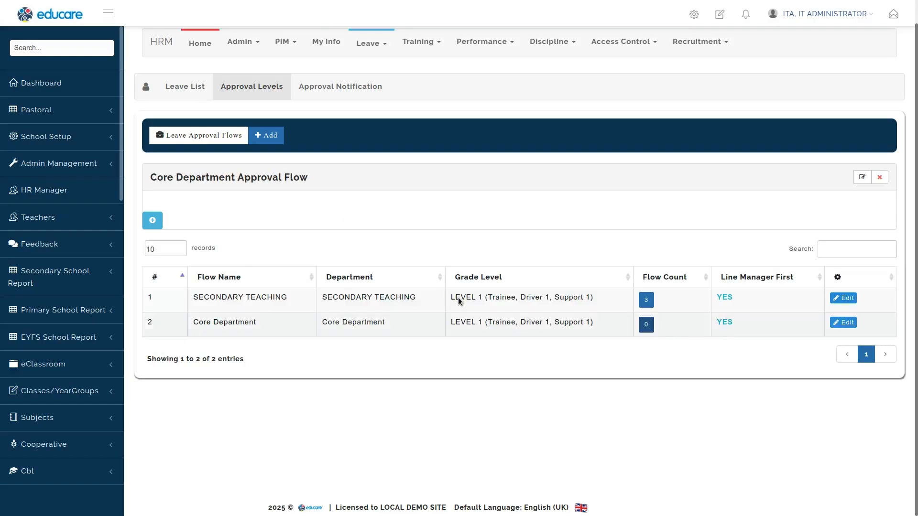
pyautogui.click(152, 221)
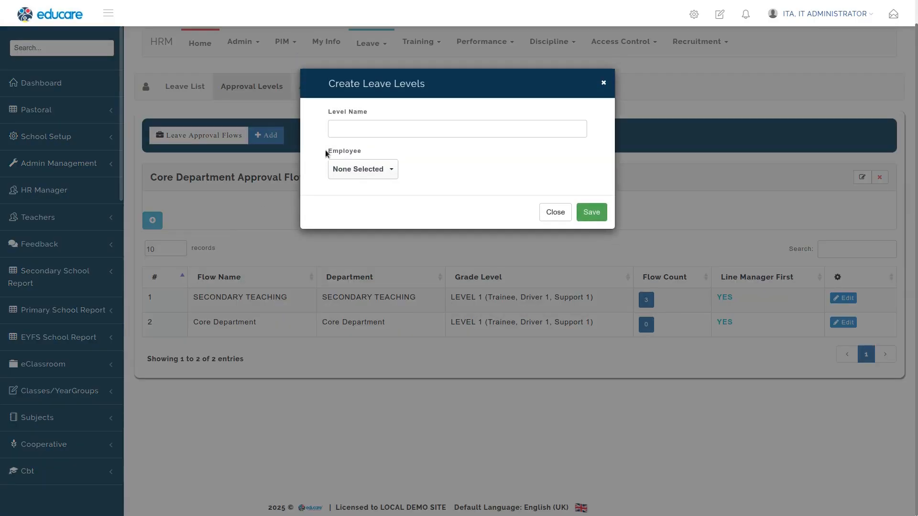
pyautogui.click(361, 134)
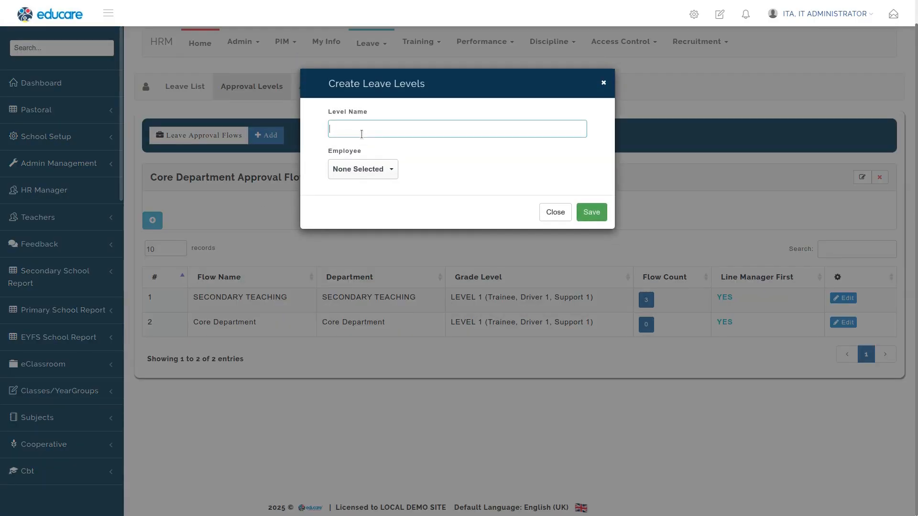
pyautogui.write('APPROVAL LEVEL')
pyautogui.click(363, 168)
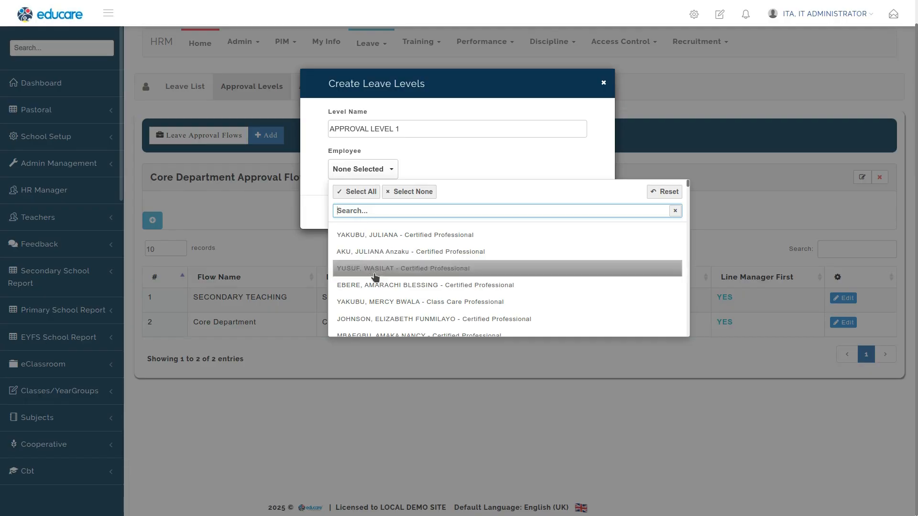
pyautogui.click(381, 302)
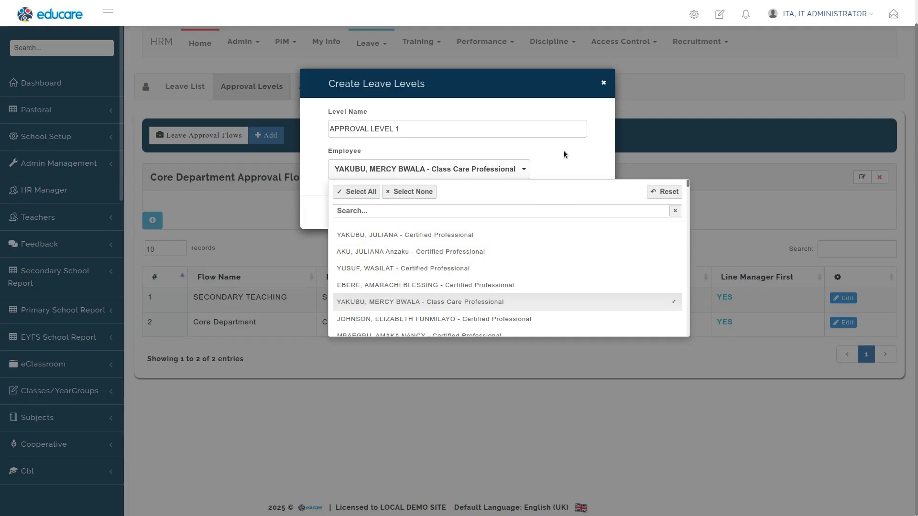
pyautogui.click(549, 167)
pyautogui.click(595, 213)
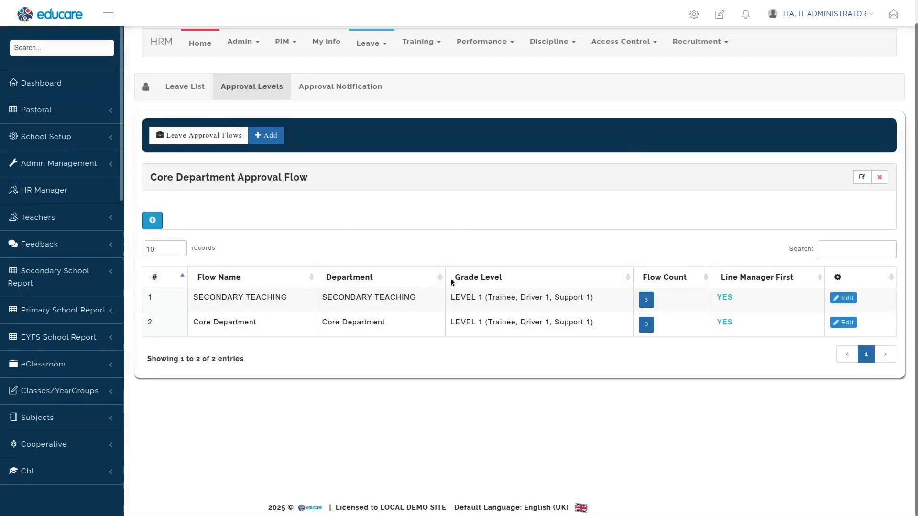
# Step: Add a FINAL APPROVAL stage to the Core Department flow, assigned to the IT Administrator account
pyautogui.click(399, 129)
pyautogui.write('FINAL APPROVAL')
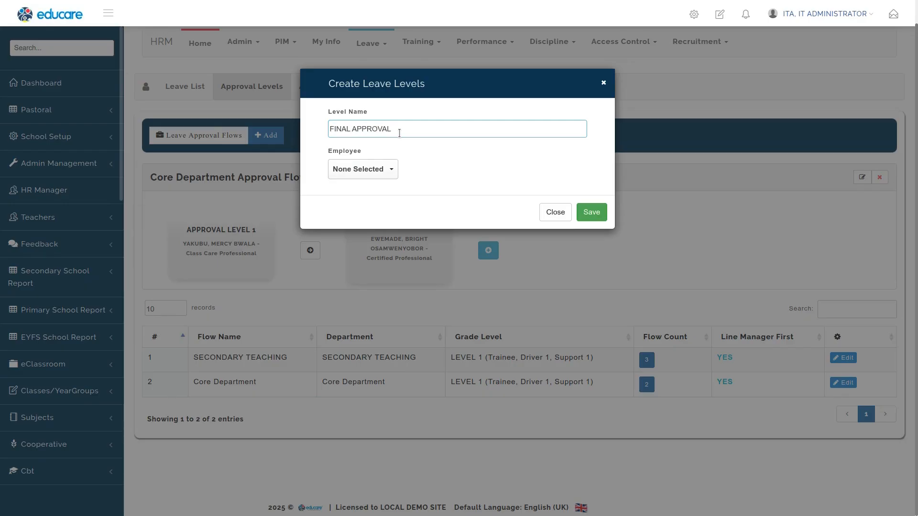
pyautogui.click(360, 168)
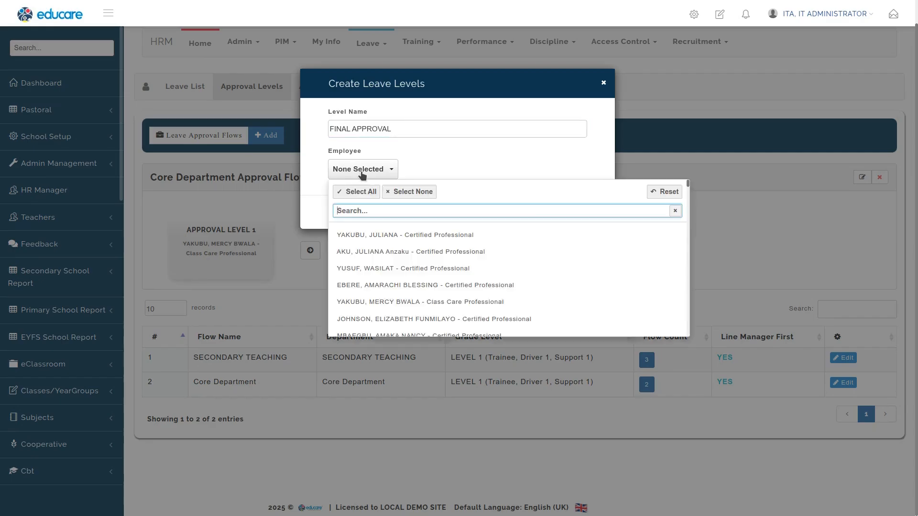
pyautogui.write('ITA')
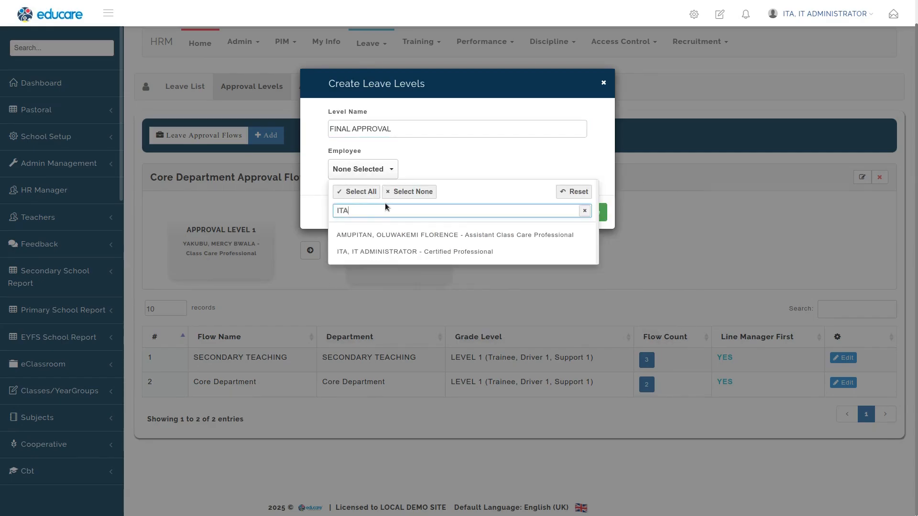
pyautogui.click(436, 251)
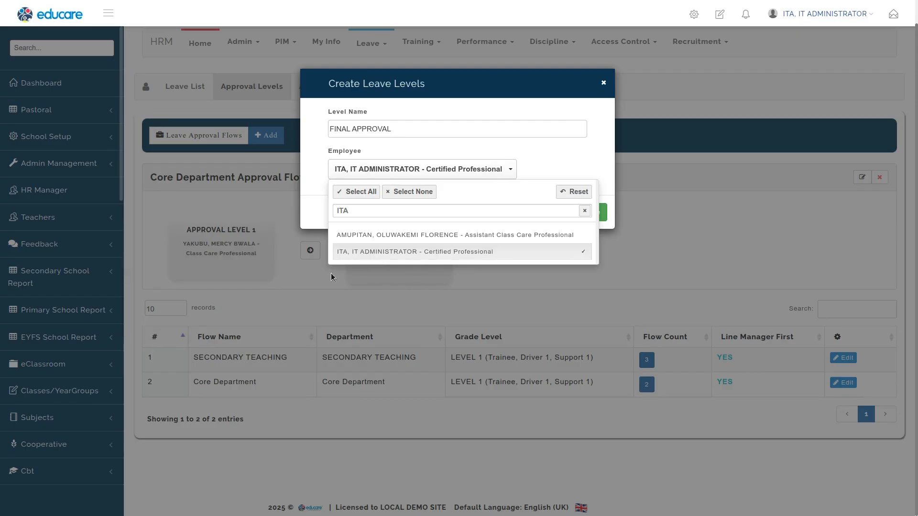
pyautogui.click(309, 208)
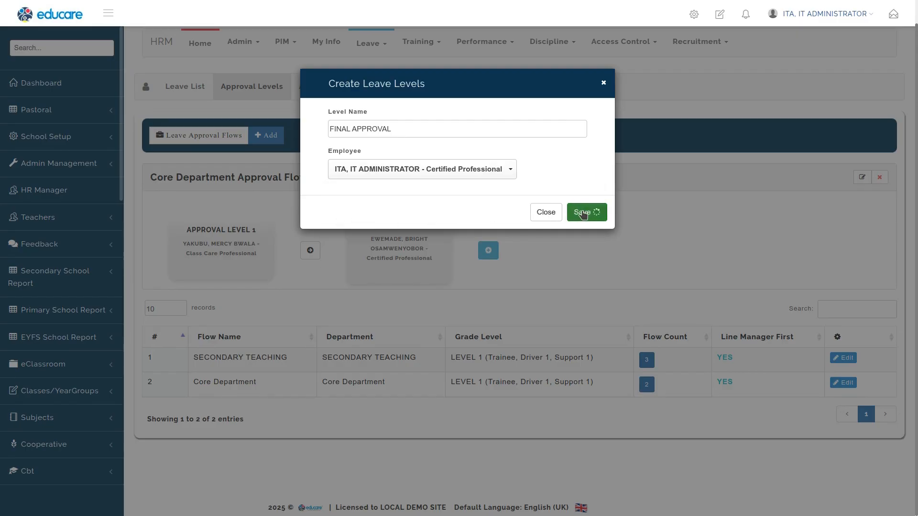
pyautogui.click(588, 211)
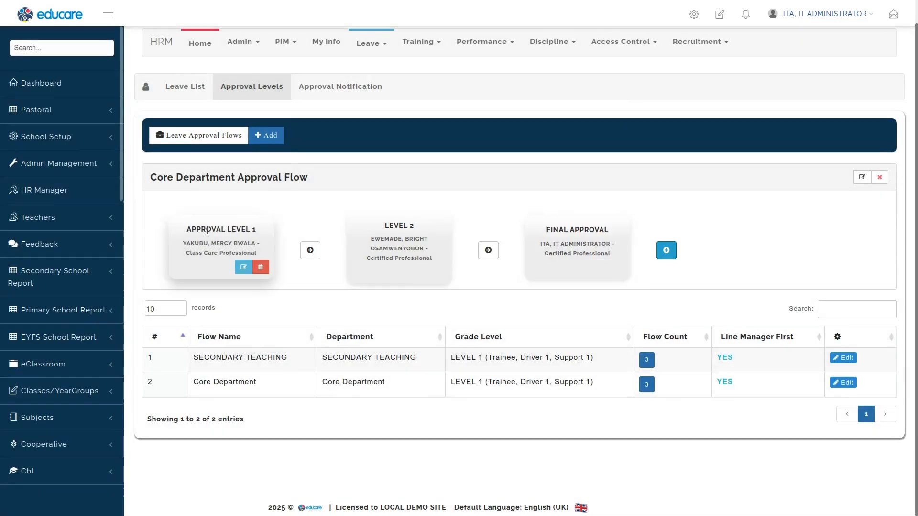
# Step: Close the approval log and cancel the pending sick leave request in My Leave
pyautogui.moveTo(605, 252)
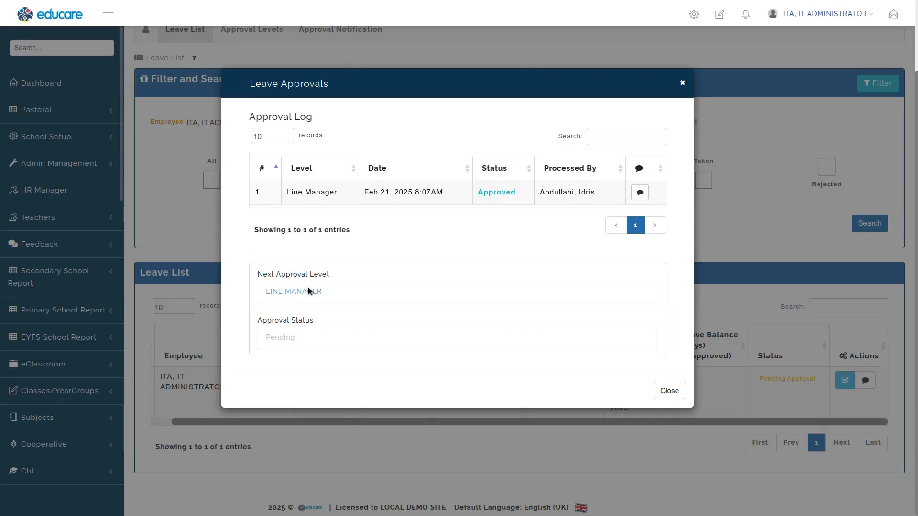
pyautogui.click(664, 391)
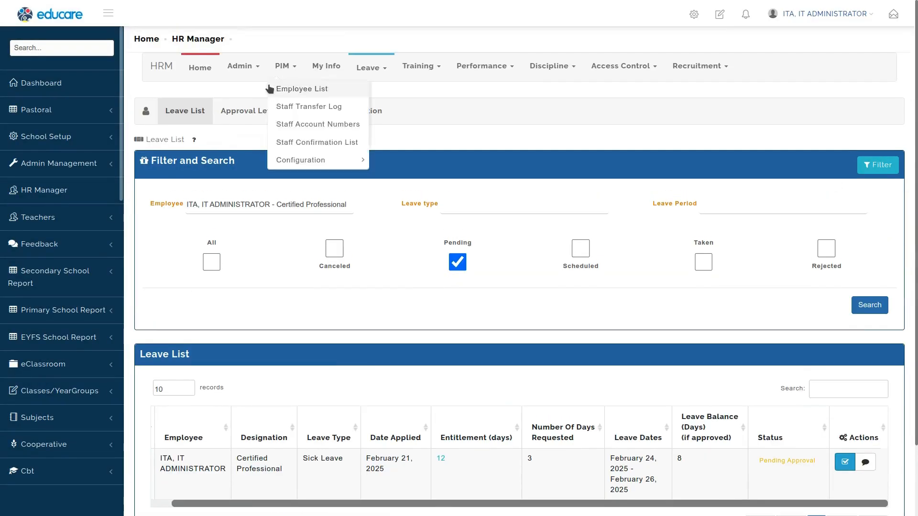
pyautogui.moveTo(385, 73)
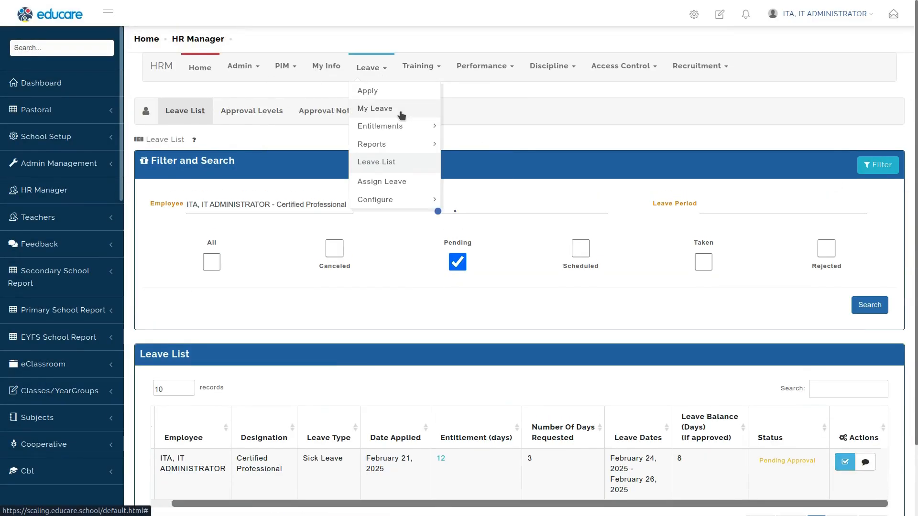
pyautogui.click(400, 110)
pyautogui.click(833, 287)
pyautogui.click(836, 322)
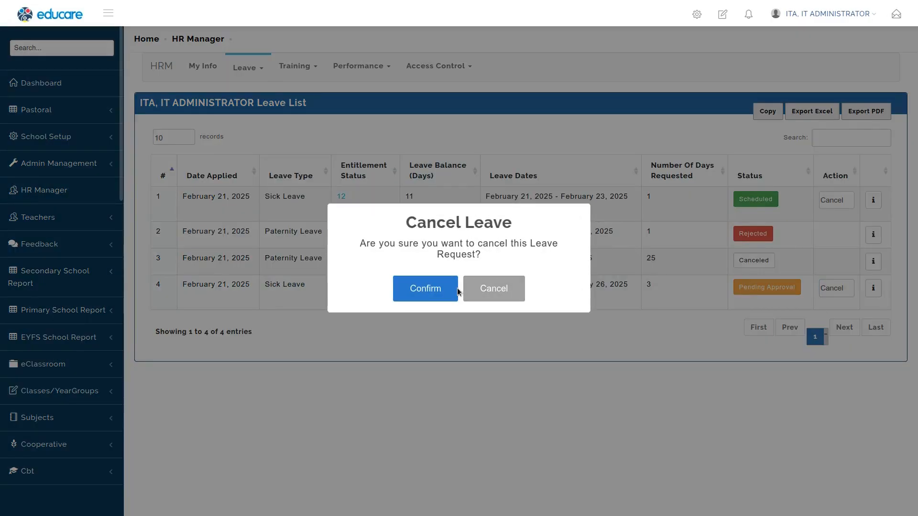
pyautogui.click(416, 289)
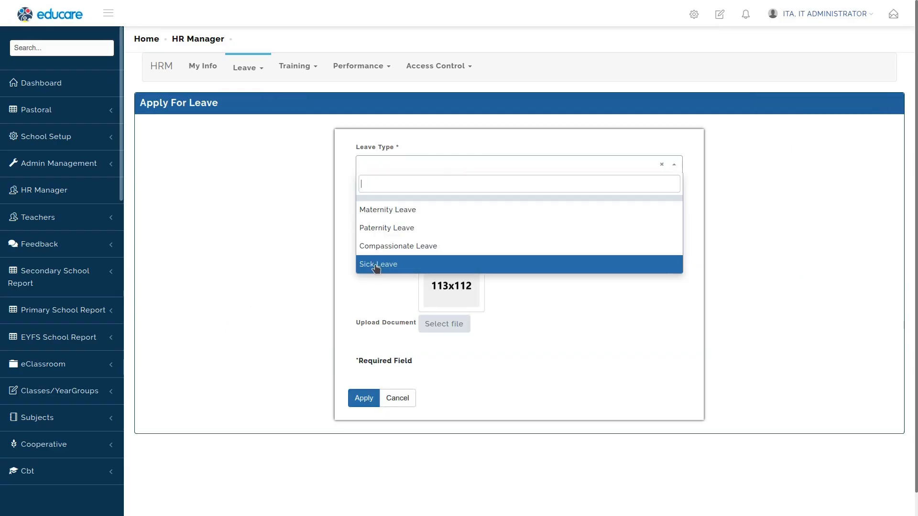
# Step: Apply for sick leave from 24/02/2025 to 27/02/2025
pyautogui.click(375, 264)
pyautogui.click(495, 205)
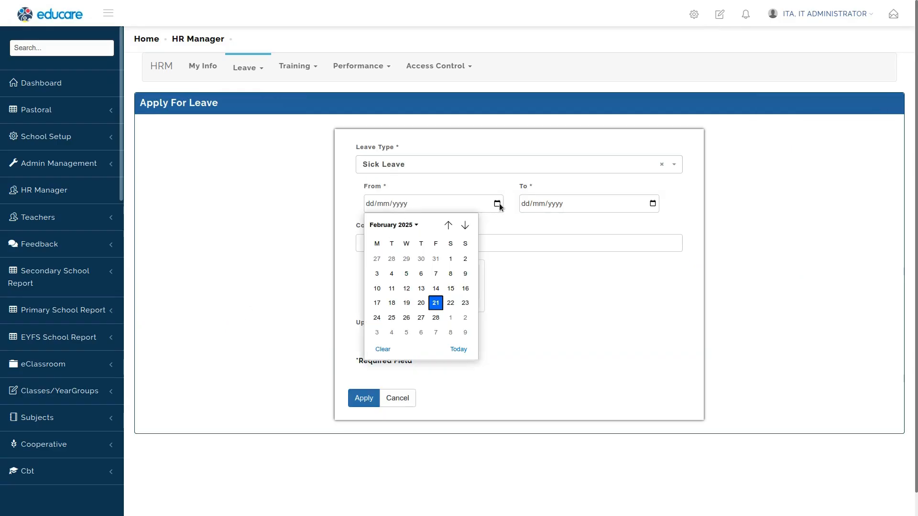
pyautogui.click(376, 323)
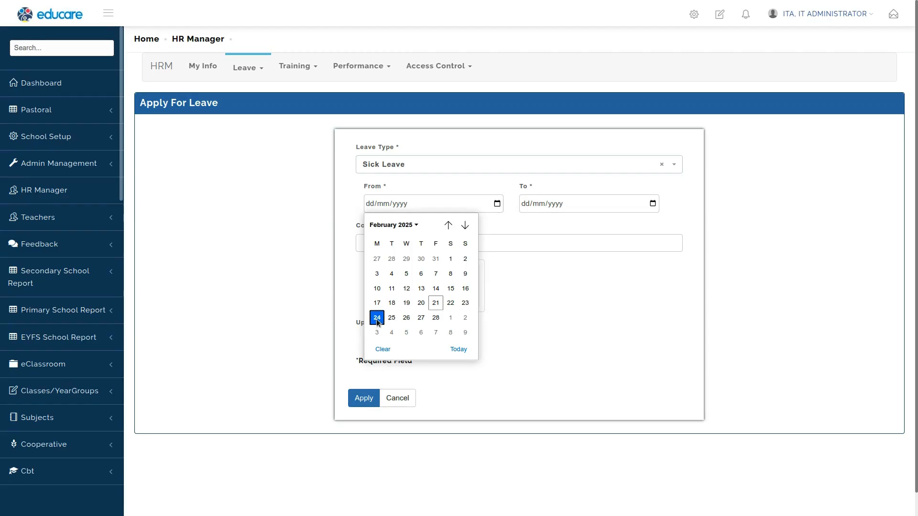
pyautogui.click(651, 204)
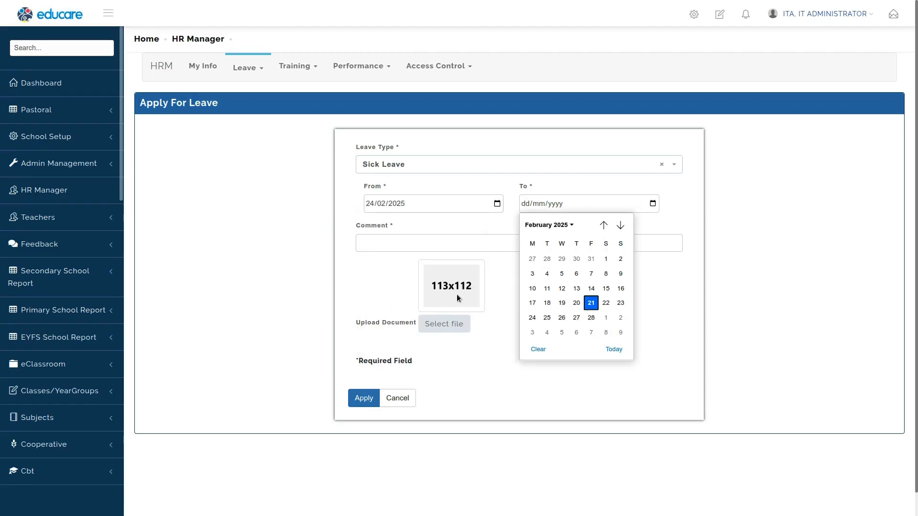
pyautogui.click(576, 317)
pyautogui.click(395, 249)
pyautogui.click(450, 266)
pyautogui.click(363, 398)
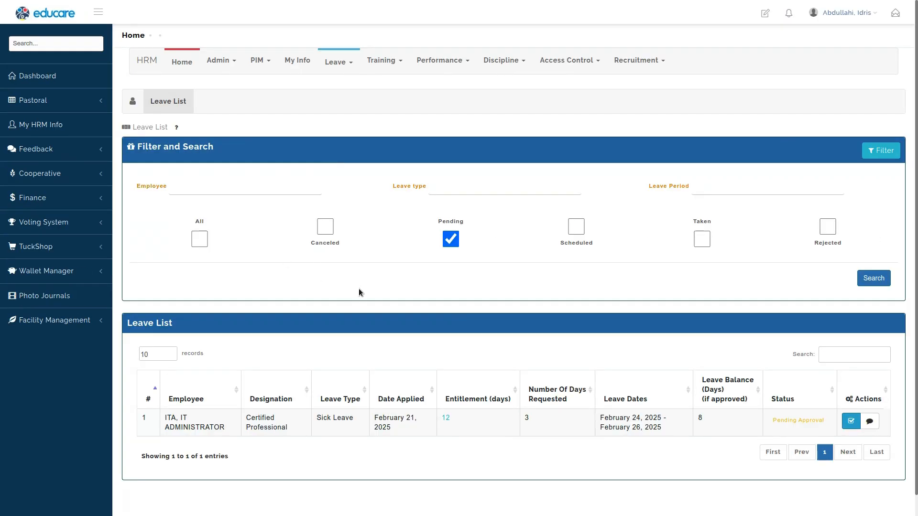
# Step: In the line manager's session, approve the new sick leave with the comment APPROVED and reopen its approval log
pyautogui.press('F5')
pyautogui.click(856, 426)
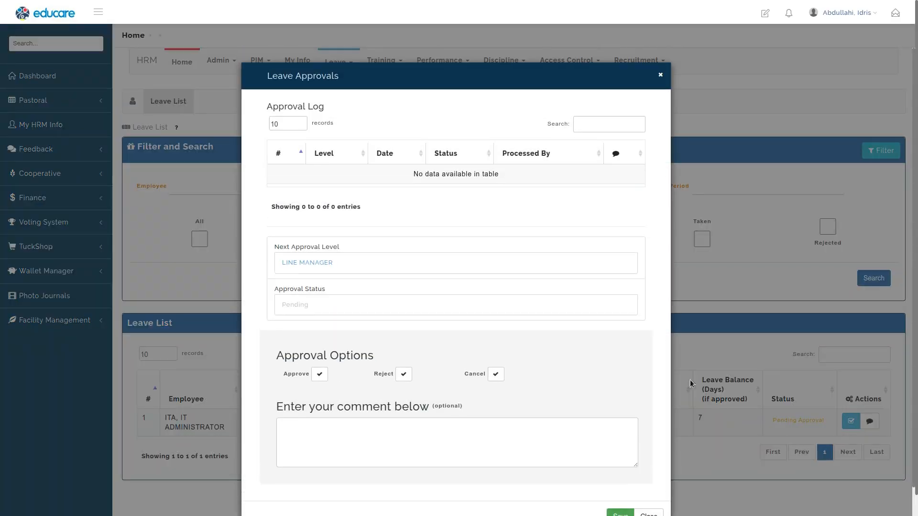
pyautogui.click(320, 374)
pyautogui.scroll(-1, 391, 427)
pyautogui.click(372, 395)
pyautogui.write('APPROVED')
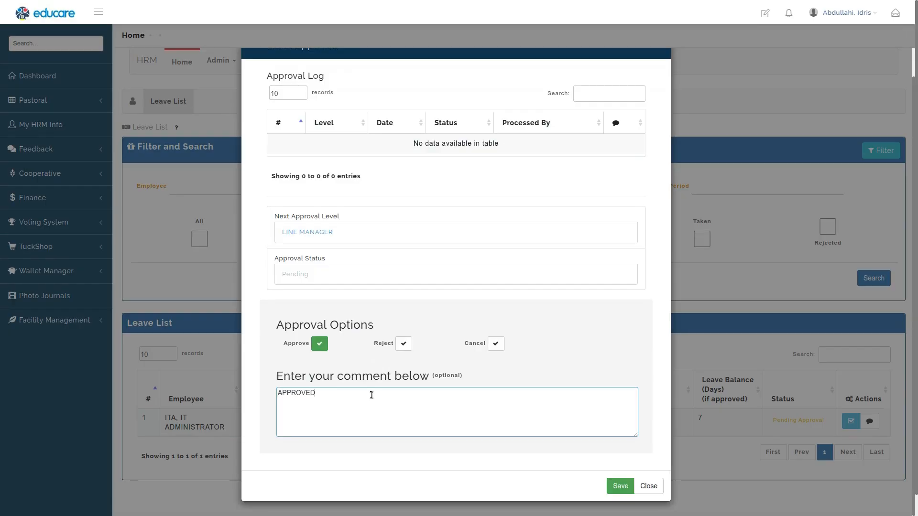
pyautogui.click(614, 486)
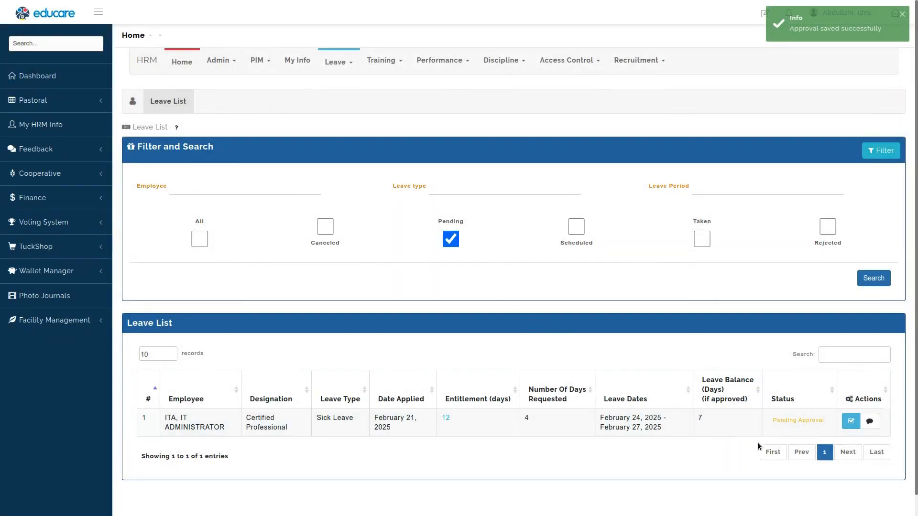
pyautogui.click(851, 421)
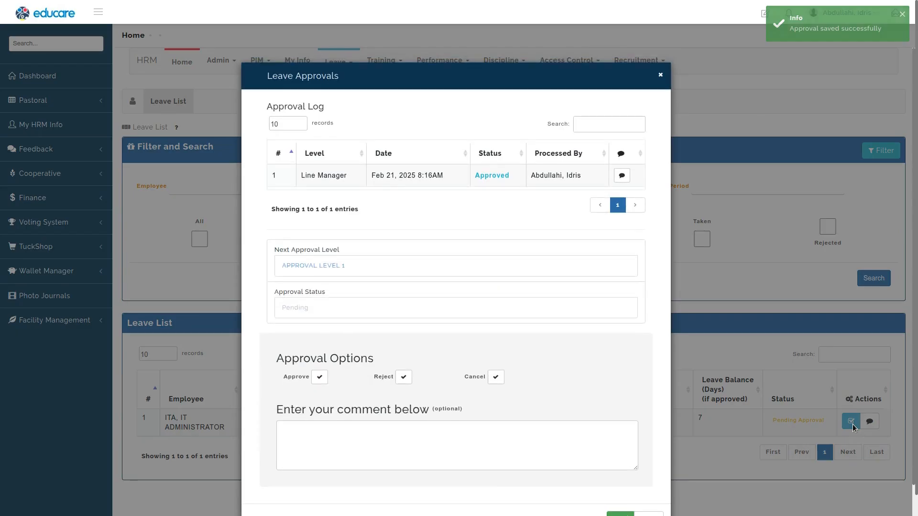
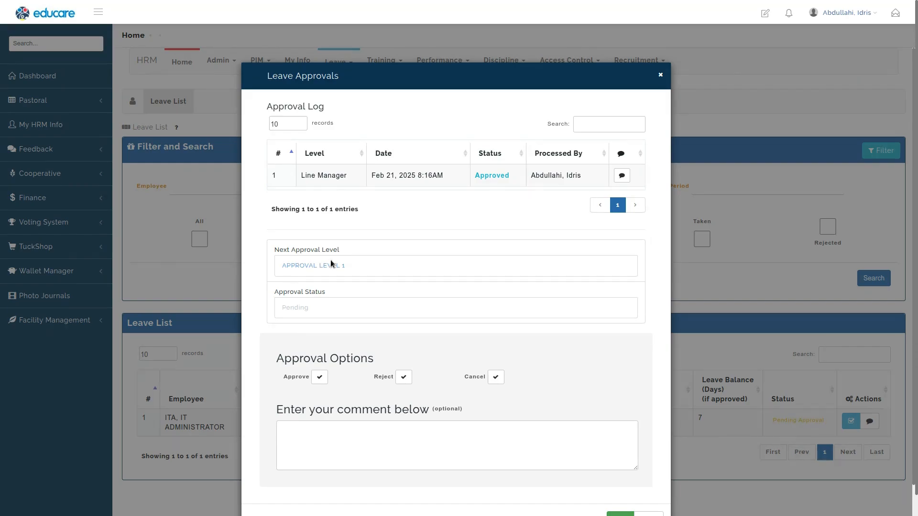
# Step: Close the sick leave's approval log in the line manager's session
pyautogui.click(400, 41)
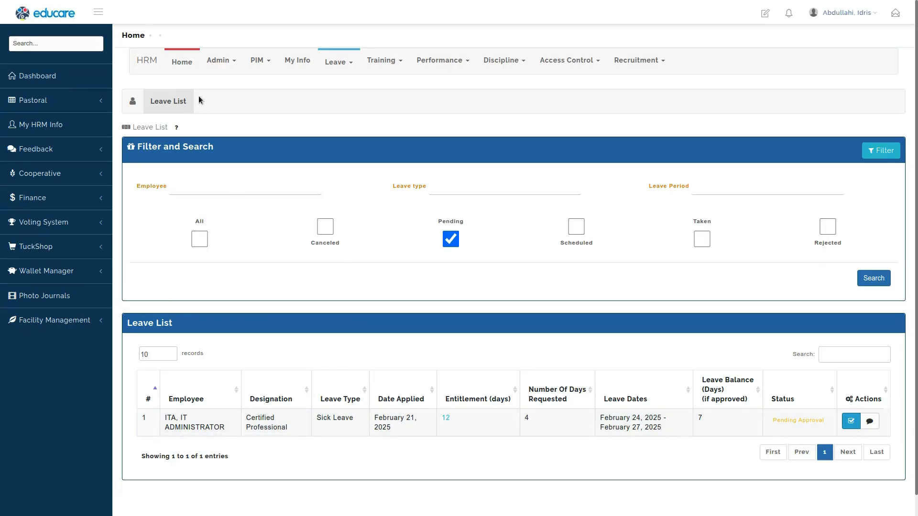
pyautogui.click(339, 61)
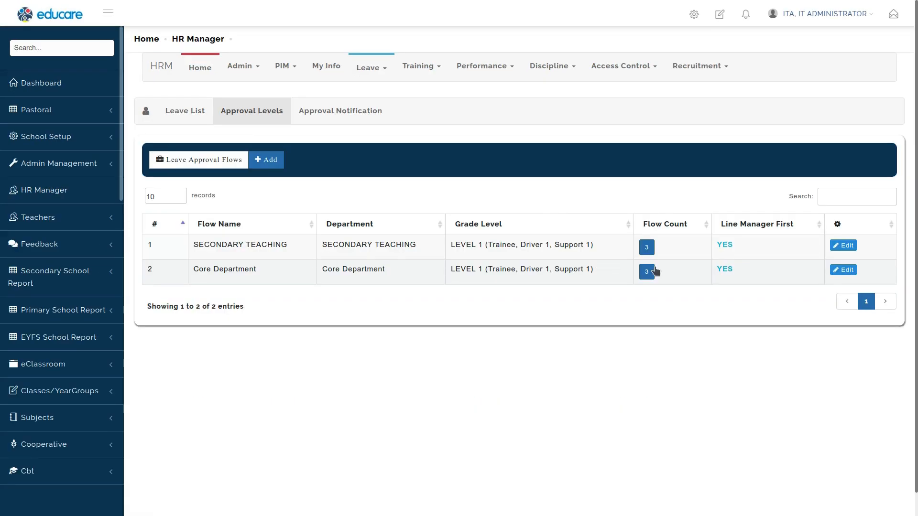
pyautogui.click(653, 270)
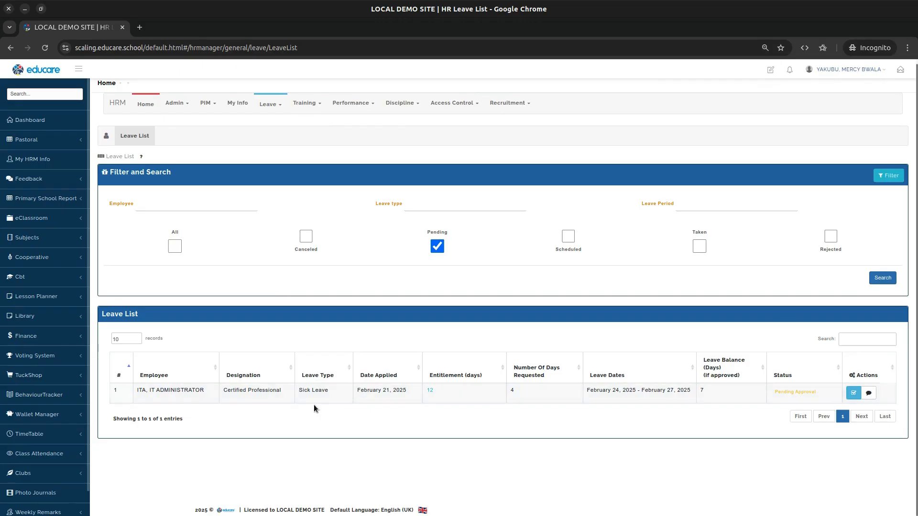
# Step: In the Approval Level 1 user's session, approve the pending sick leave with the comment APPROVED
pyautogui.hotkey('ctrl', '0')
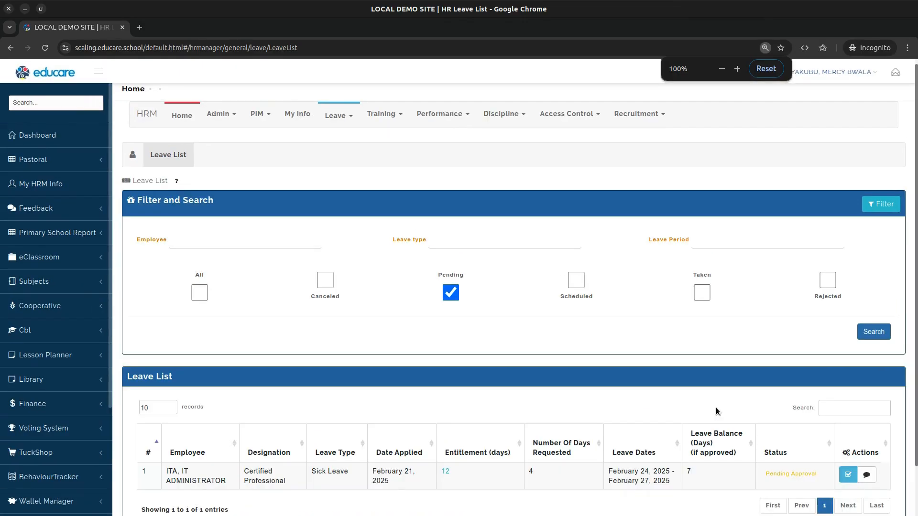
pyautogui.scroll(-1, 716, 407)
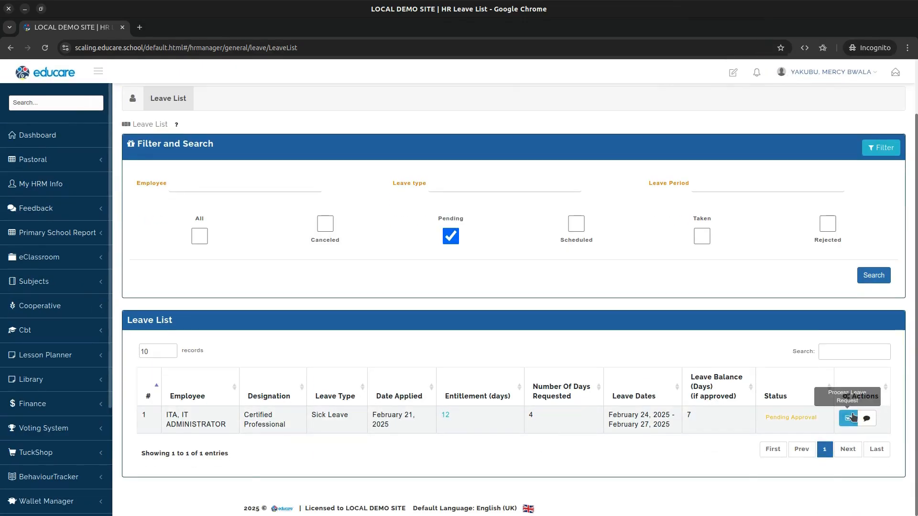
pyautogui.click(853, 418)
pyautogui.scroll(-2, 465, 430)
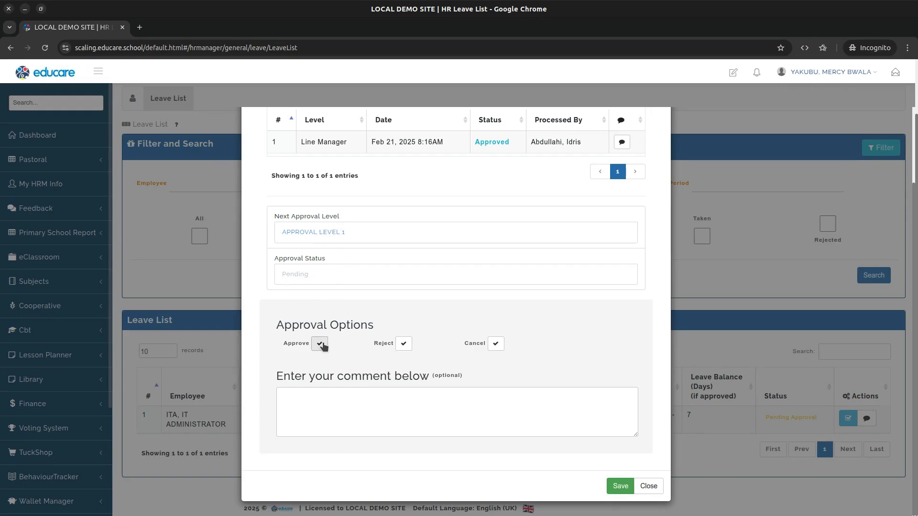
pyautogui.click(402, 344)
pyautogui.click(319, 344)
pyautogui.click(316, 405)
pyautogui.write('APPROVED')
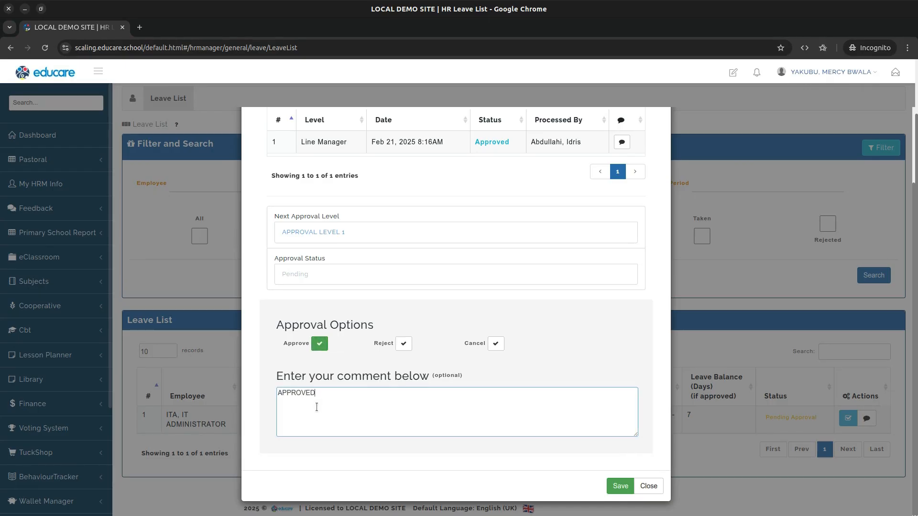
pyautogui.click(620, 487)
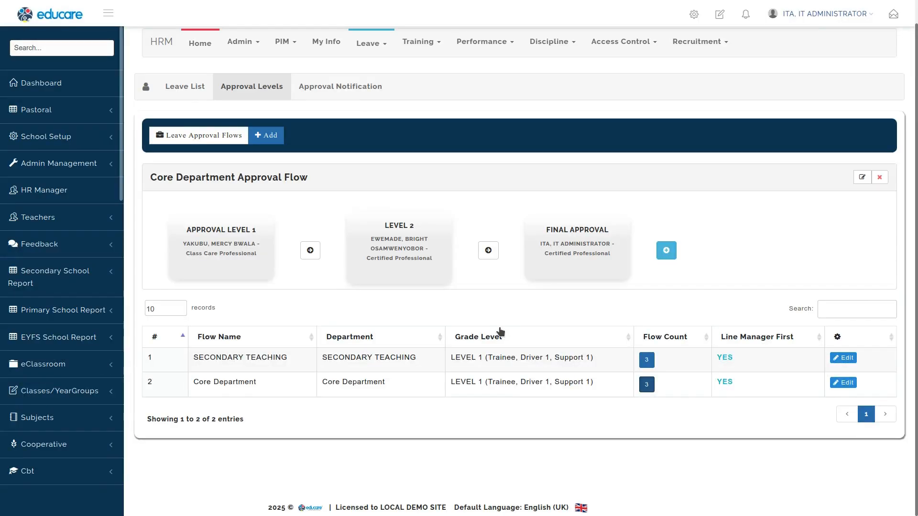
# Step: Filter the pending leave list by the IT Administrator employee and review the sick leave's approval log
pyautogui.moveTo(193, 251)
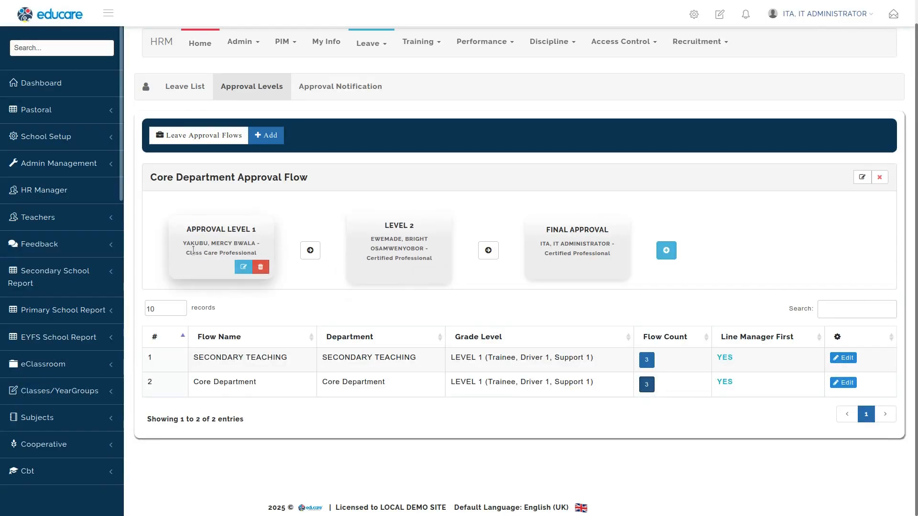
pyautogui.moveTo(392, 240)
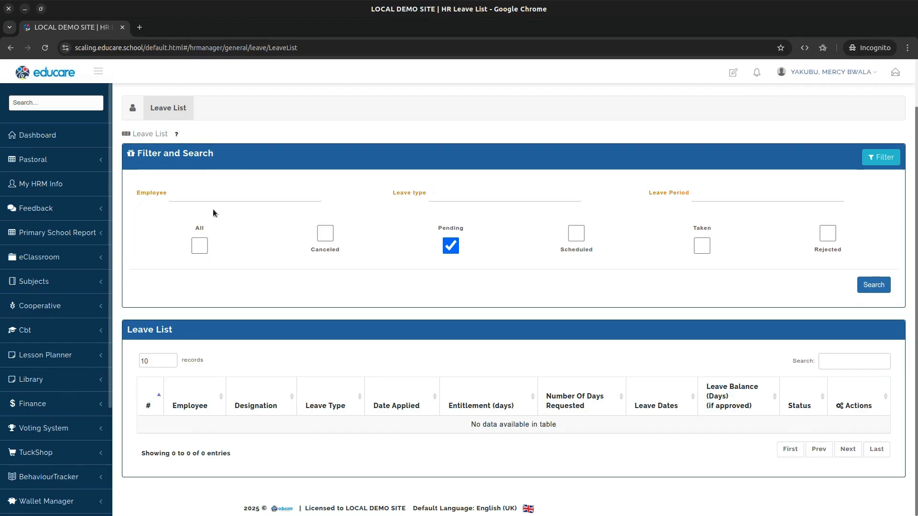
pyautogui.click(220, 197)
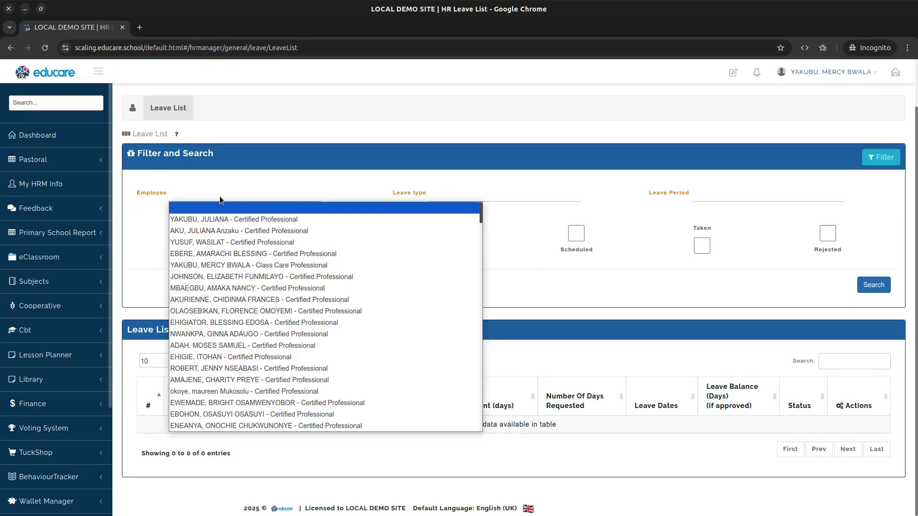
pyautogui.write('it')
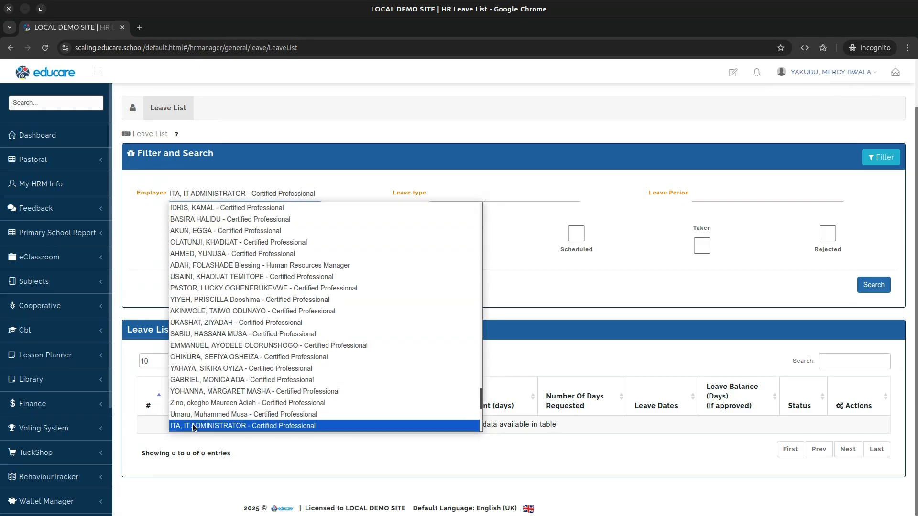
pyautogui.click(195, 425)
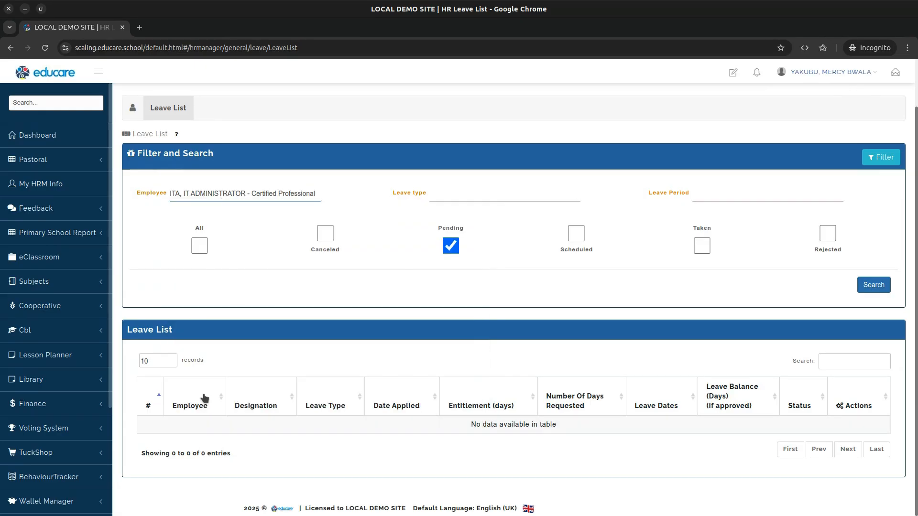
pyautogui.click(872, 285)
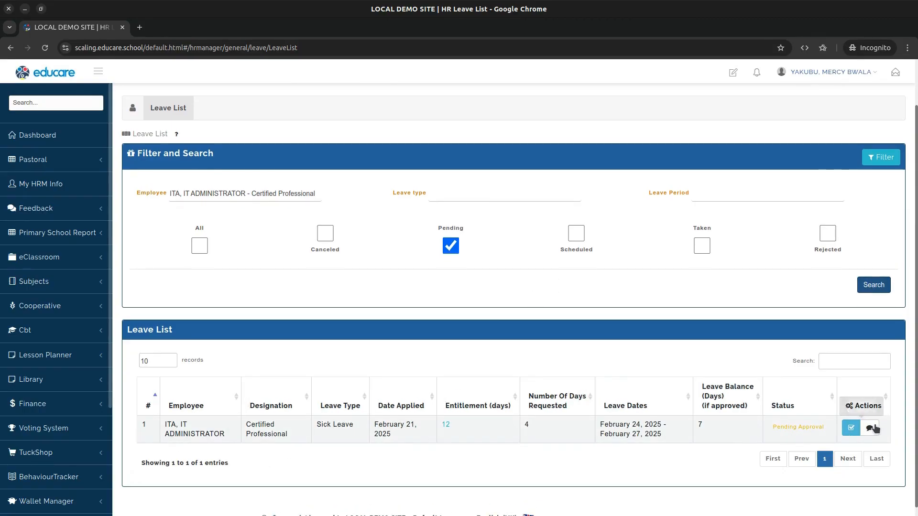
pyautogui.click(851, 429)
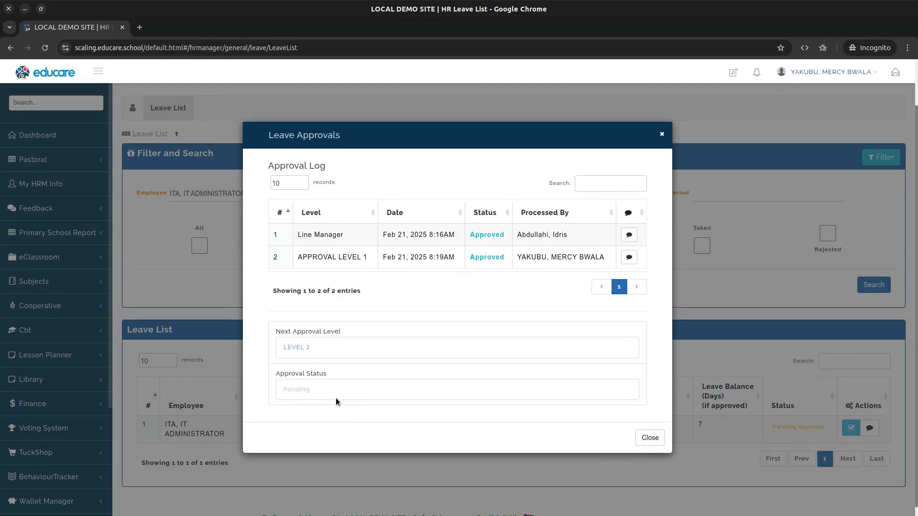
pyautogui.doubleClick(295, 350)
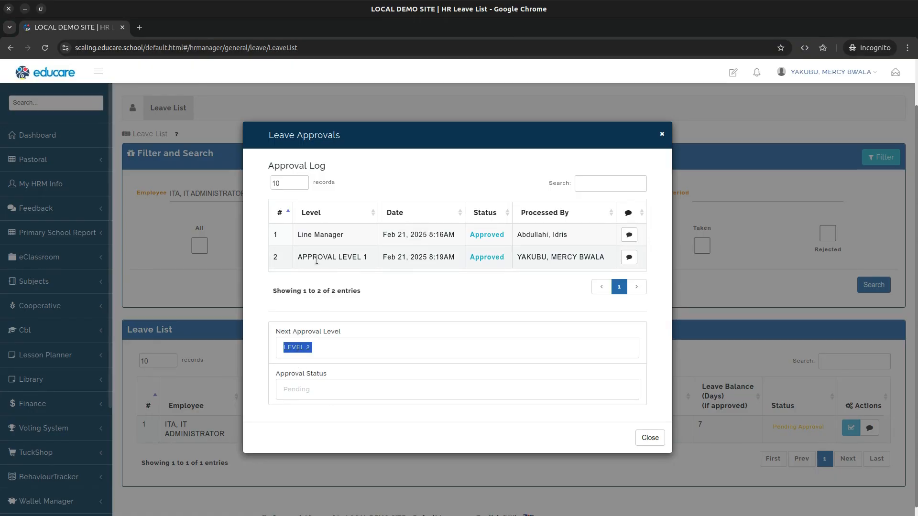
pyautogui.tripleClick(332, 258)
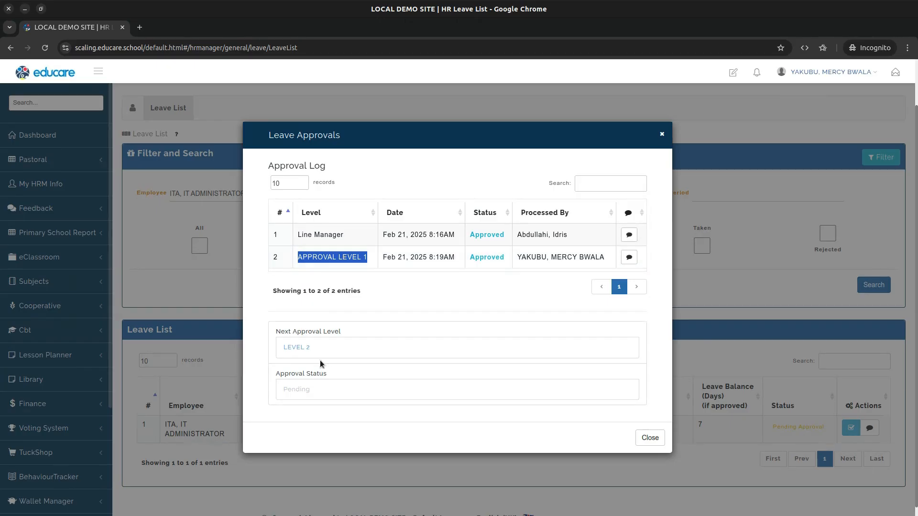
pyautogui.click(649, 438)
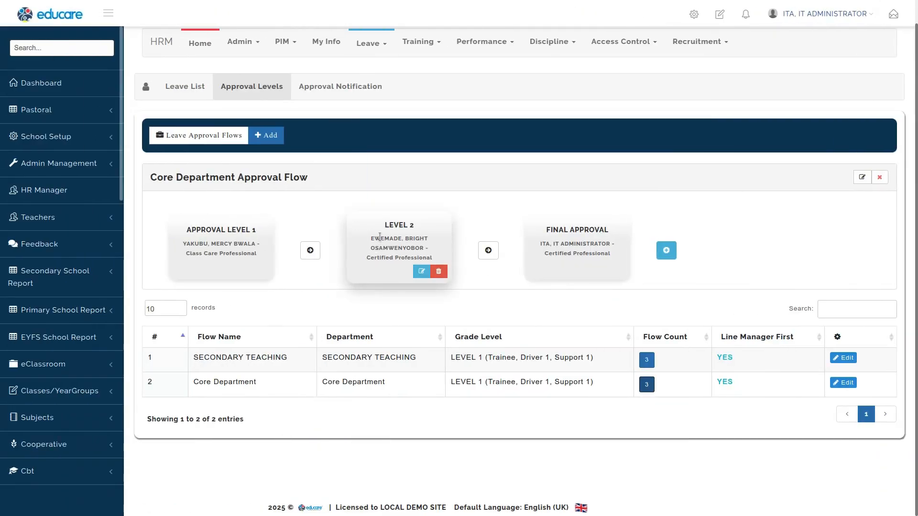
# Step: In the Level 2 approver's session, approve the pending sick leave with the comment APPROVE
pyautogui.doubleClick(382, 239)
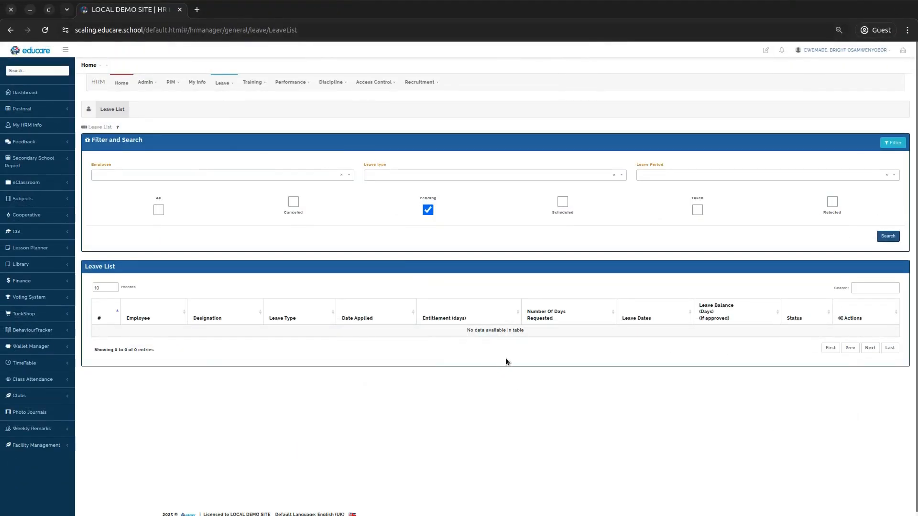
pyautogui.hotkey('ctrl', 'r')
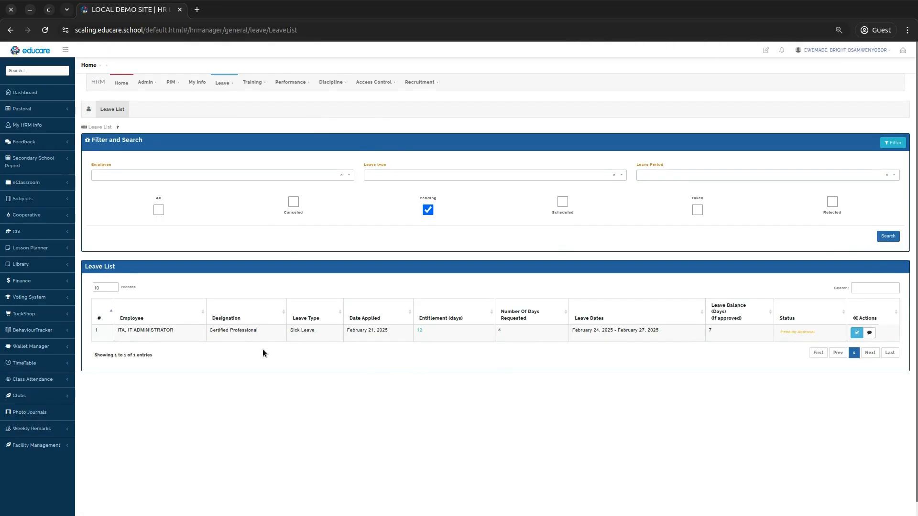
pyautogui.hotkey('ctrl', '+')
pyautogui.hotkey('ctrl', '+')
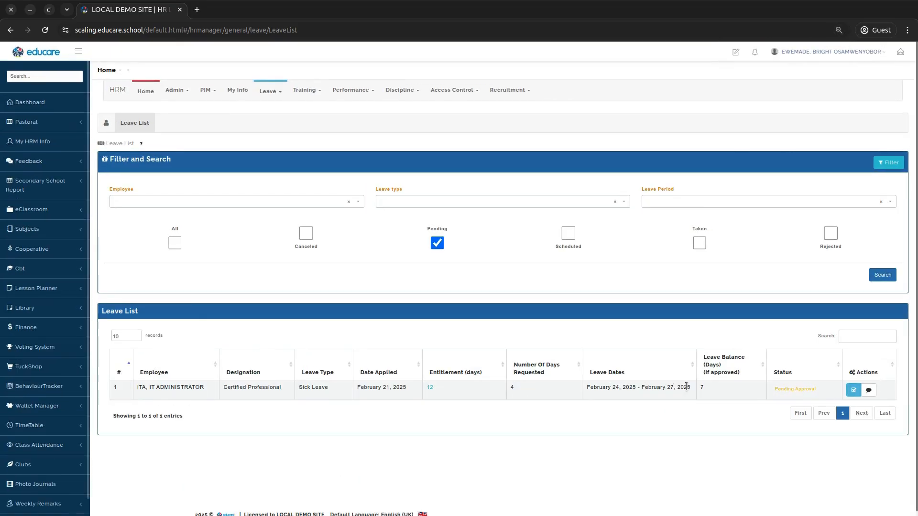
pyautogui.click(853, 391)
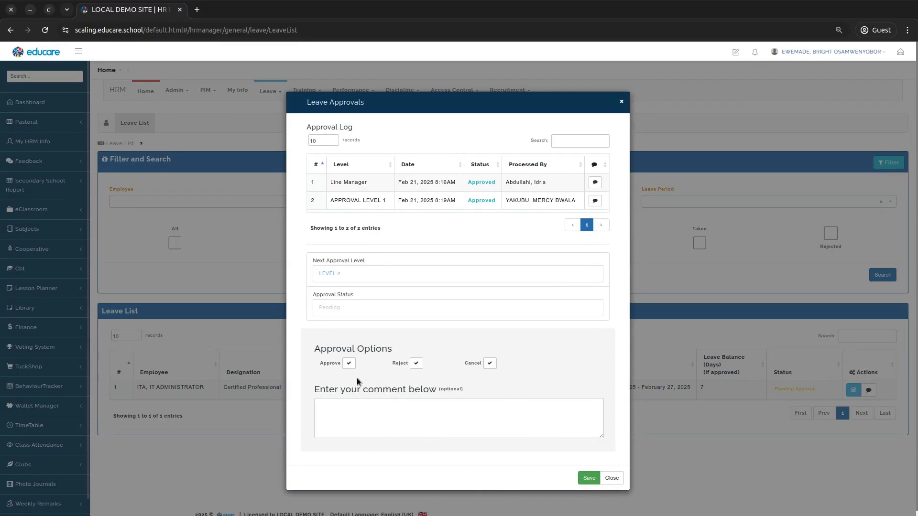
pyautogui.click(340, 408)
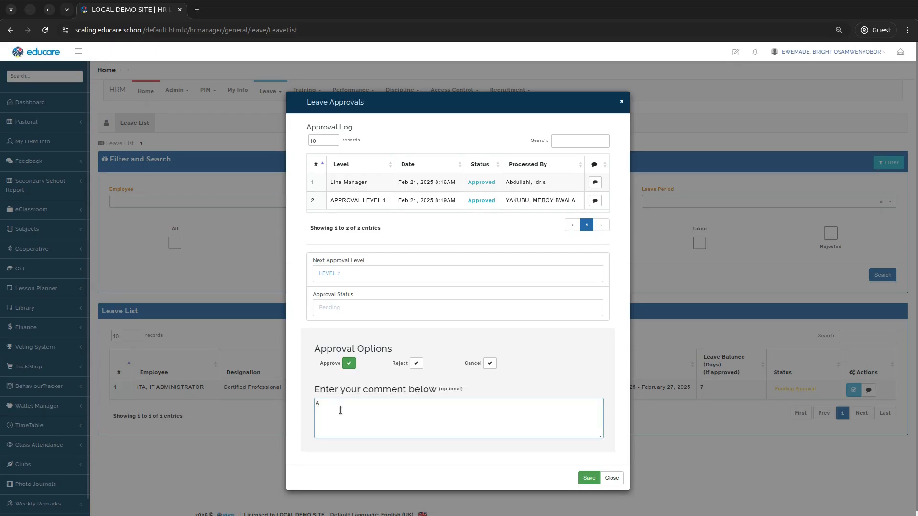
pyautogui.write('APPROVE')
pyautogui.click(589, 478)
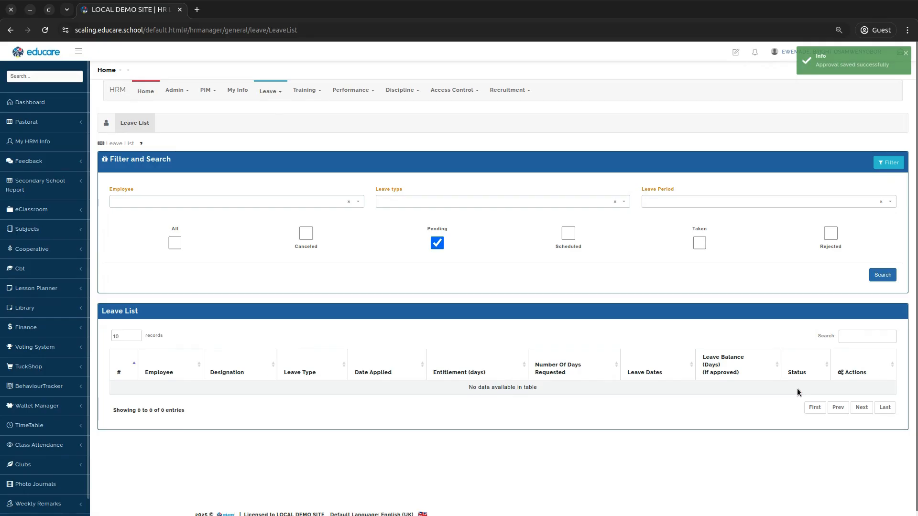
# Step: Search pending leaves for the IT Administrator employee and inspect the sick leave's approval history
pyautogui.click(246, 205)
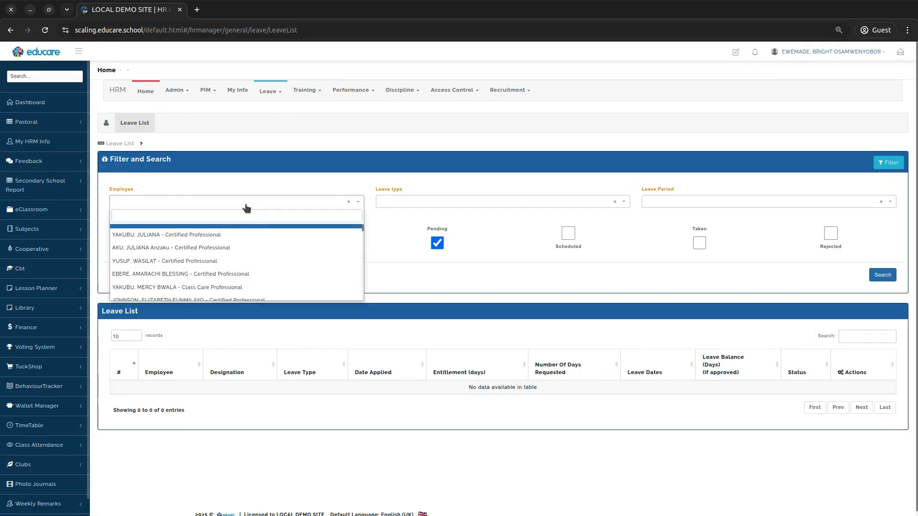
pyautogui.write('ITA')
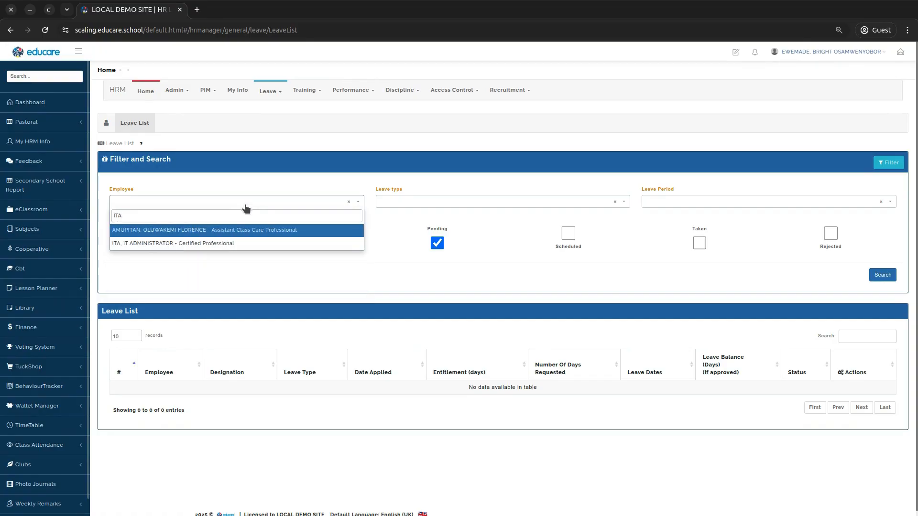
pyautogui.click(199, 243)
pyautogui.click(882, 275)
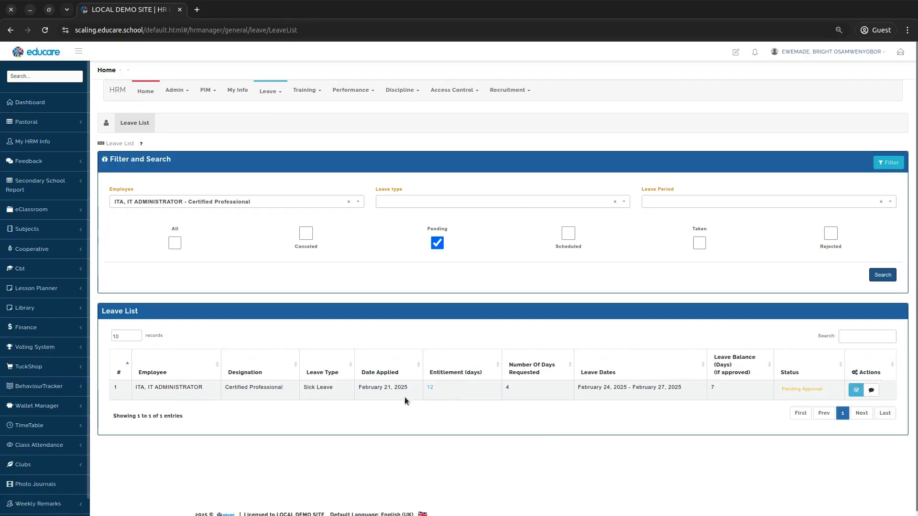
pyautogui.click(857, 391)
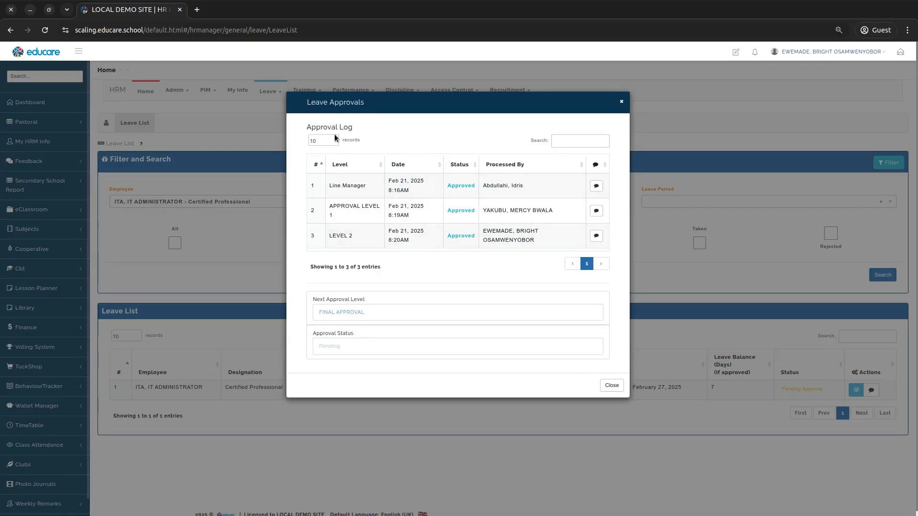
pyautogui.tripleClick(321, 127)
pyautogui.click(384, 127)
pyautogui.moveTo(312, 234); pyautogui.dragTo(528, 232)
pyautogui.click(535, 256)
pyautogui.click(612, 385)
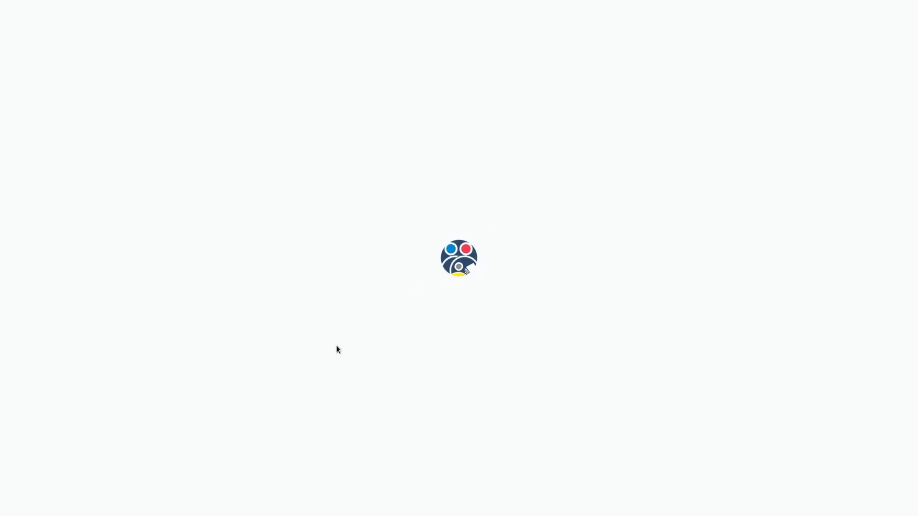
# Step: As the IT Administrator, give the sick leave its final approval with the comment APPROVAL GRANTED
pyautogui.scroll(-3, 336, 344)
pyautogui.moveTo(208, 420); pyautogui.dragTo(474, 419)
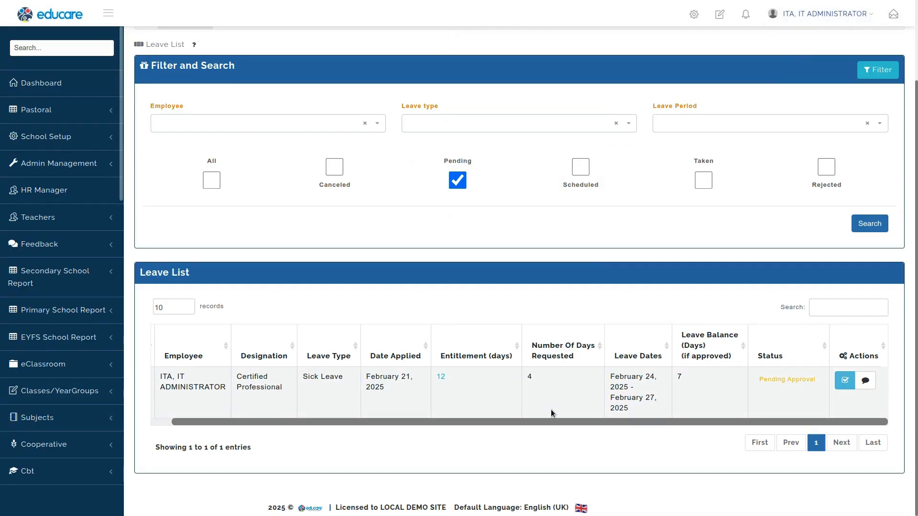
pyautogui.click(844, 381)
pyautogui.scroll(-3, 437, 209)
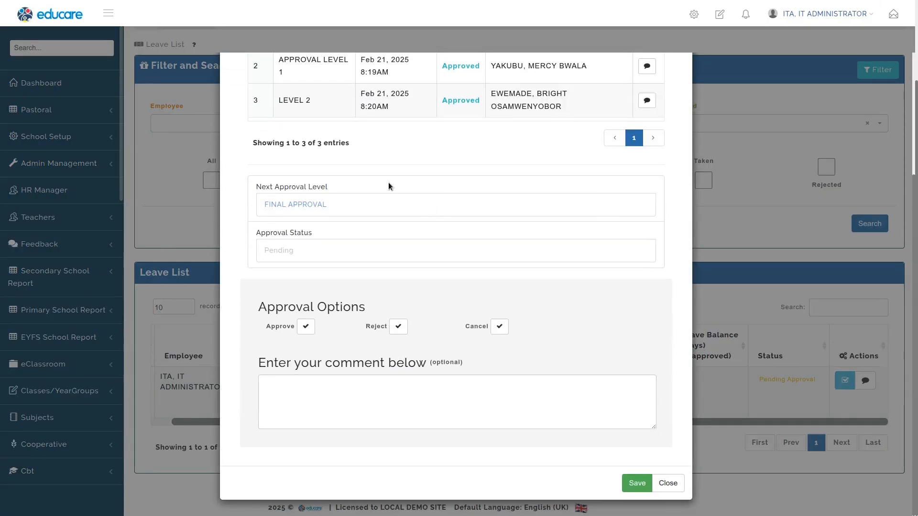
pyautogui.moveTo(266, 307); pyautogui.dragTo(367, 309)
pyautogui.click(405, 299)
pyautogui.click(306, 327)
pyautogui.click(307, 397)
pyautogui.write('APPROVAL GRANTED.')
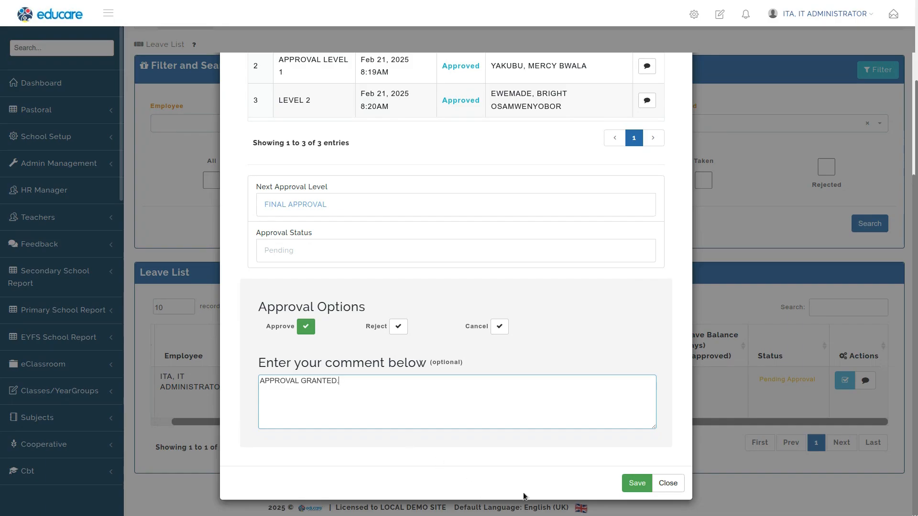
pyautogui.click(635, 483)
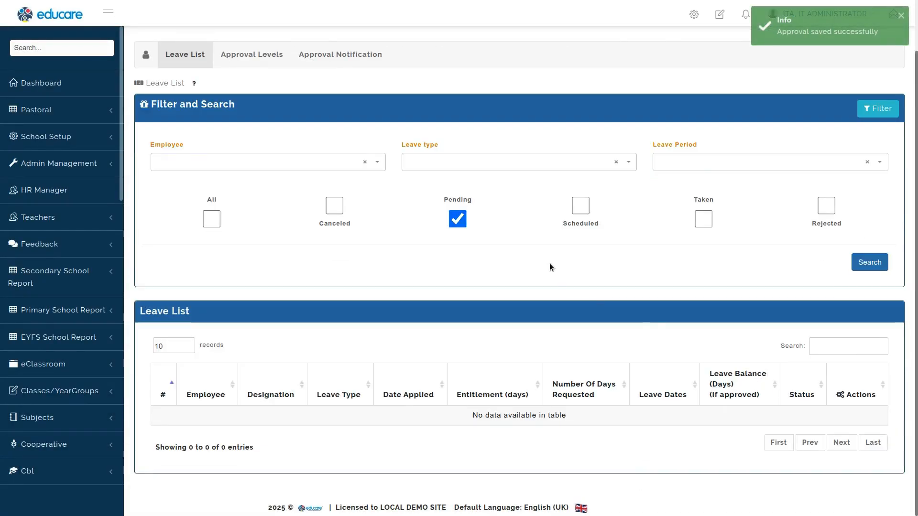
# Step: Include scheduled leaves in the leave list search and review the sick leave's approval log
pyautogui.click(574, 221)
pyautogui.click(861, 266)
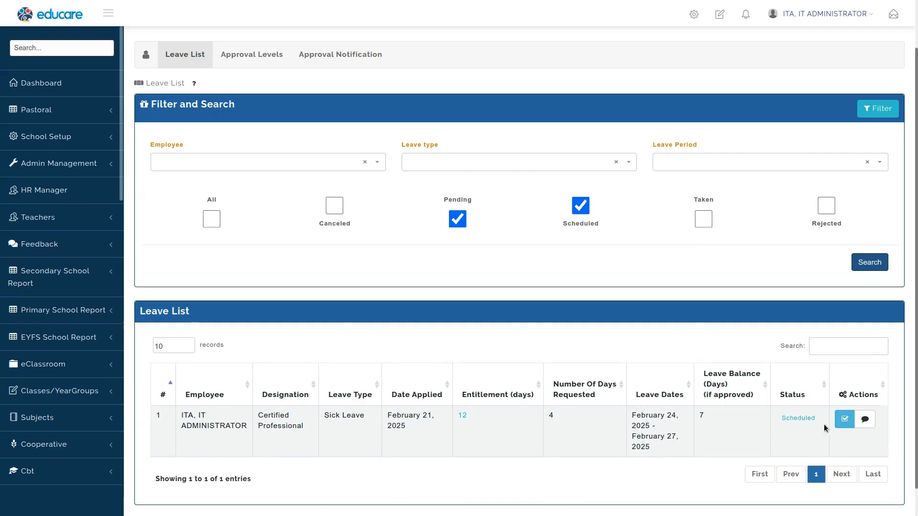
pyautogui.click(844, 419)
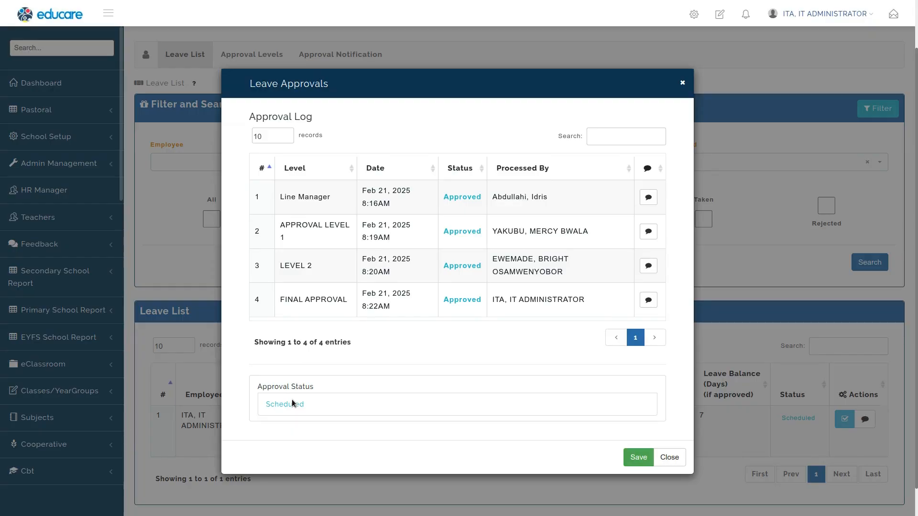
pyautogui.click(675, 456)
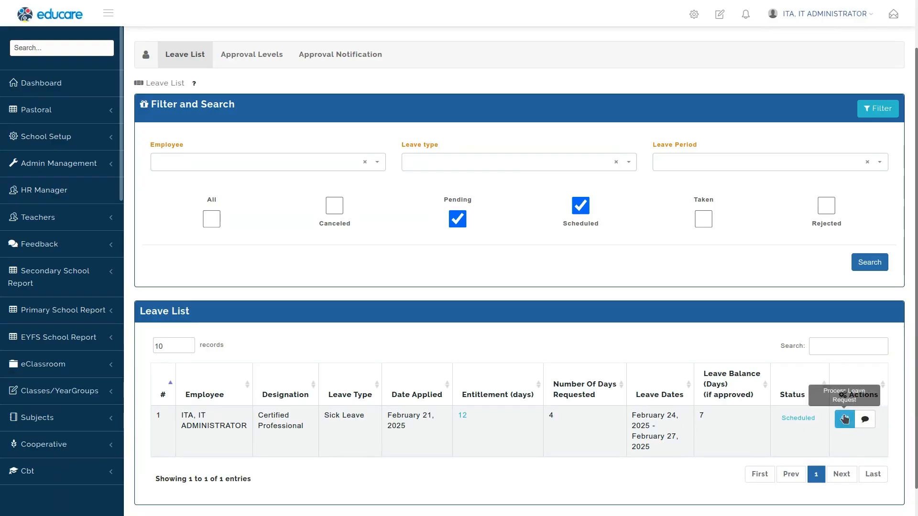
# Step: Review the scheduled sick leave's dates in the leave list and in the employee's own leave list
pyautogui.click(867, 419)
pyautogui.click(871, 472)
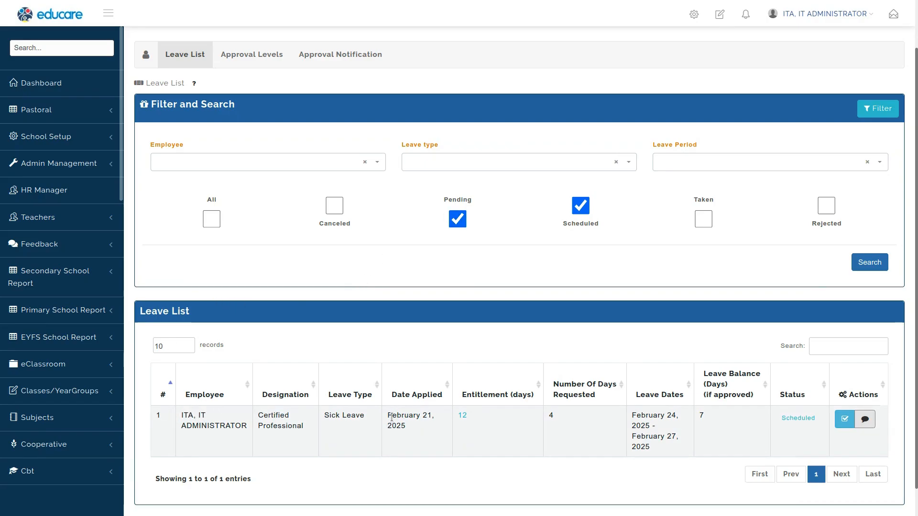
pyautogui.doubleClick(636, 415)
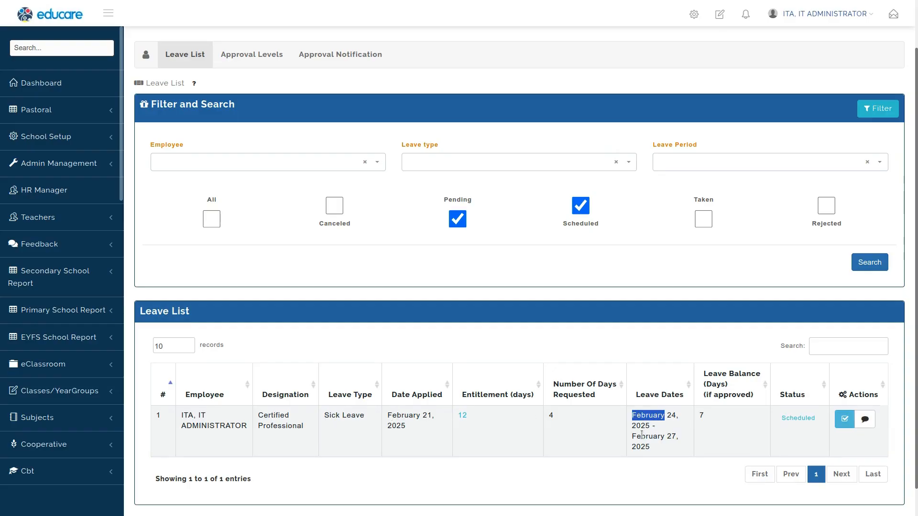
pyautogui.moveTo(651, 447); pyautogui.dragTo(633, 424)
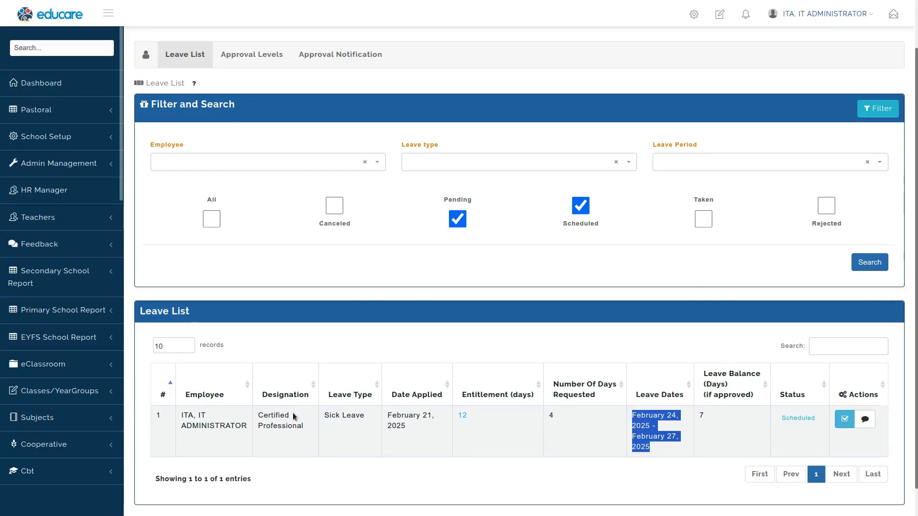
pyautogui.tripleClick(213, 425)
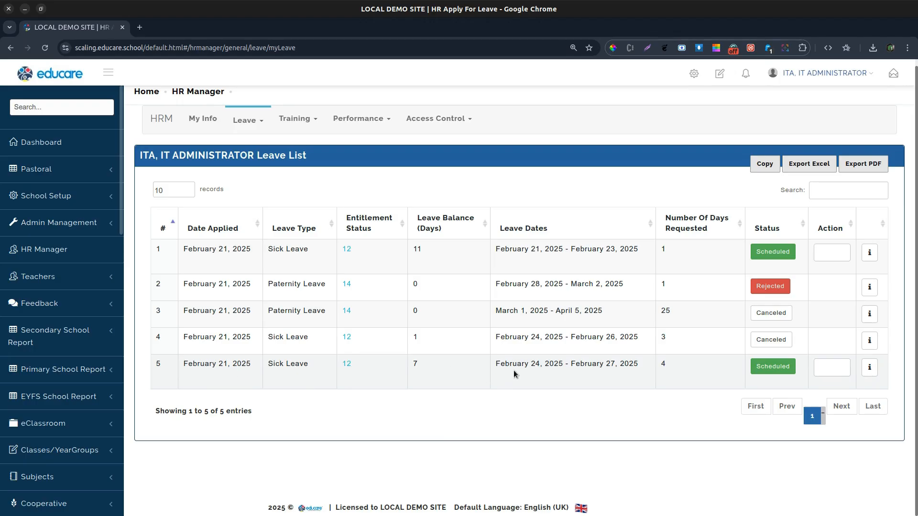
pyautogui.moveTo(557, 370); pyautogui.dragTo(613, 373)
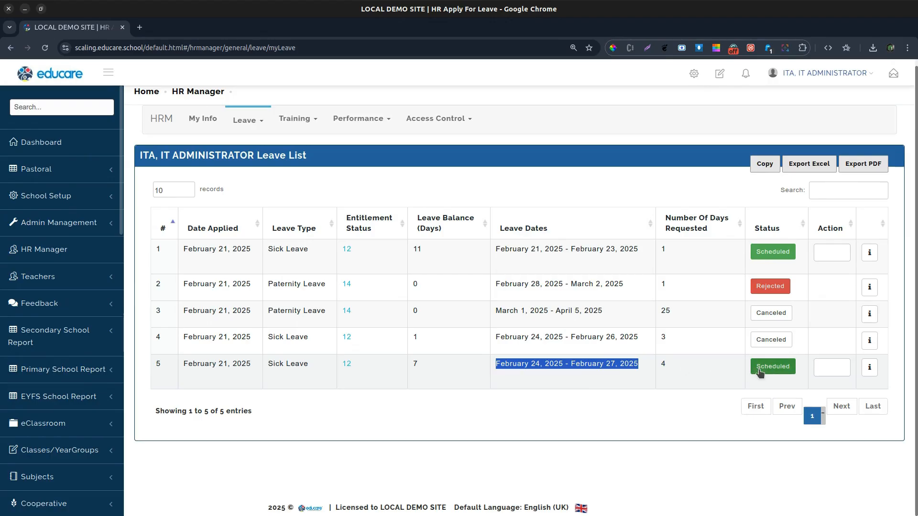
pyautogui.moveTo(496, 365); pyautogui.dragTo(602, 375)
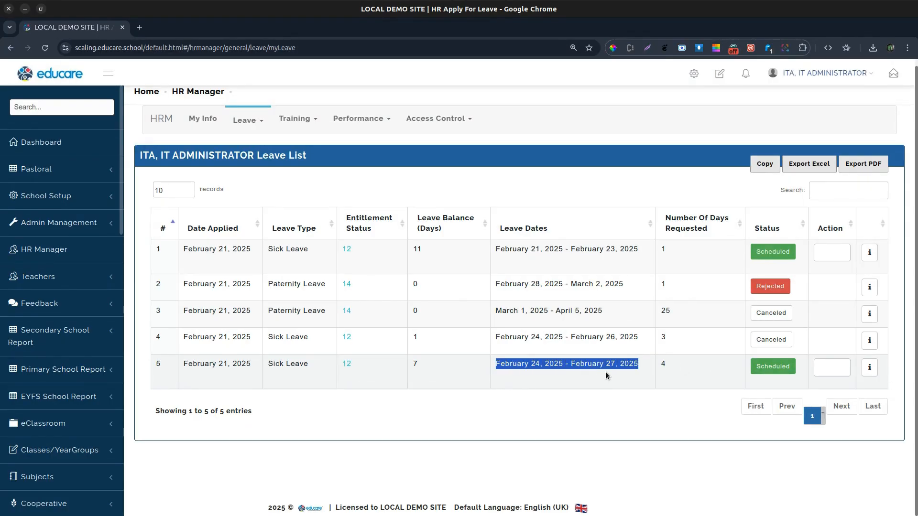
pyautogui.click(575, 389)
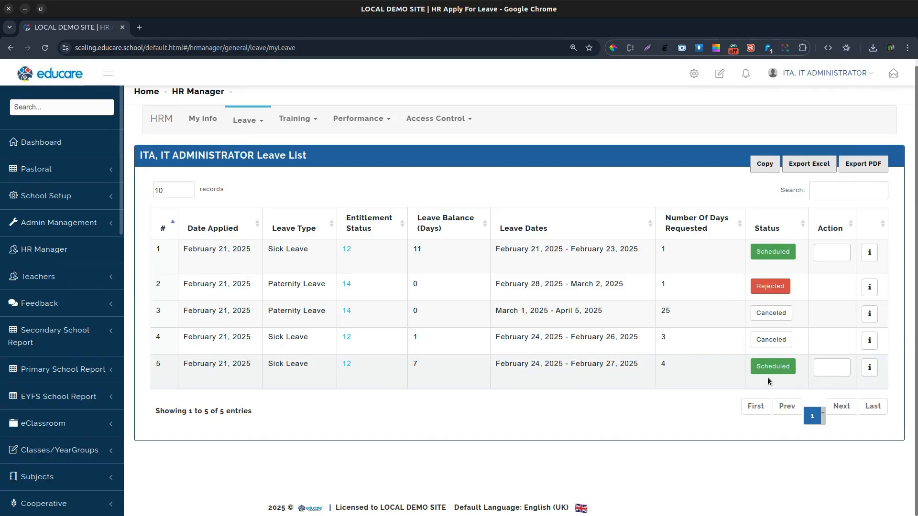
# Step: Open the Leave Usage report from the HR Manager leave reports
pyautogui.click(316, 121)
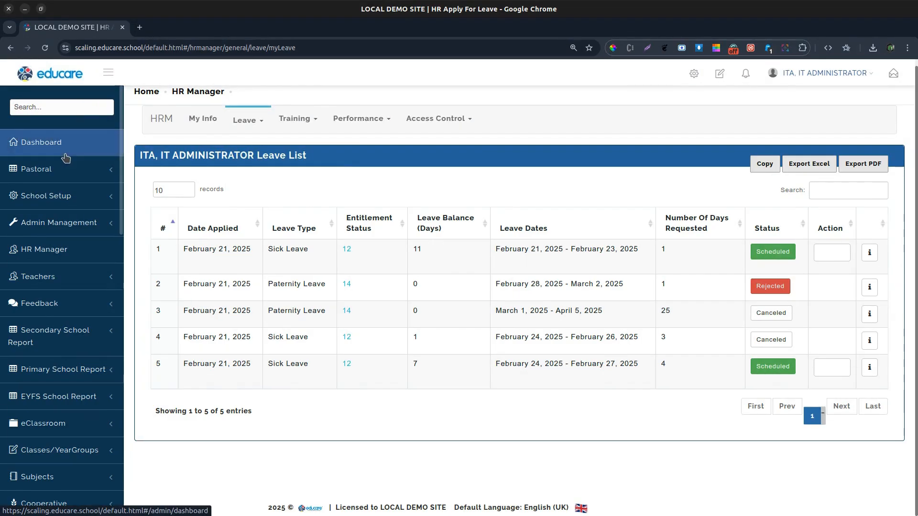
pyautogui.click(62, 251)
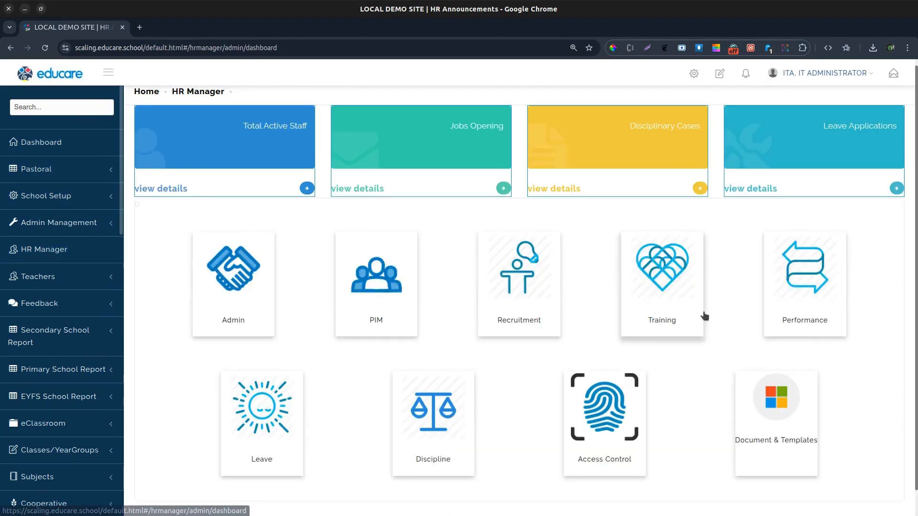
pyautogui.click(262, 417)
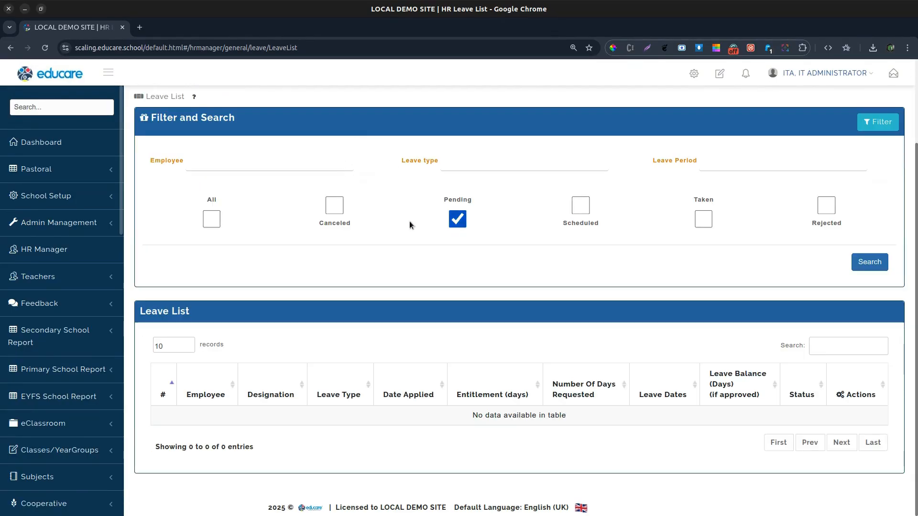
pyautogui.moveTo(371, 127)
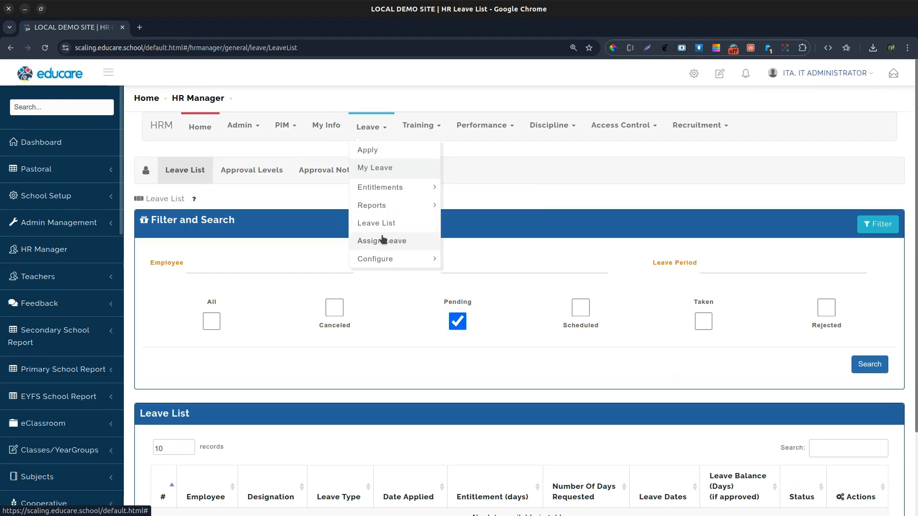
pyautogui.moveTo(383, 207)
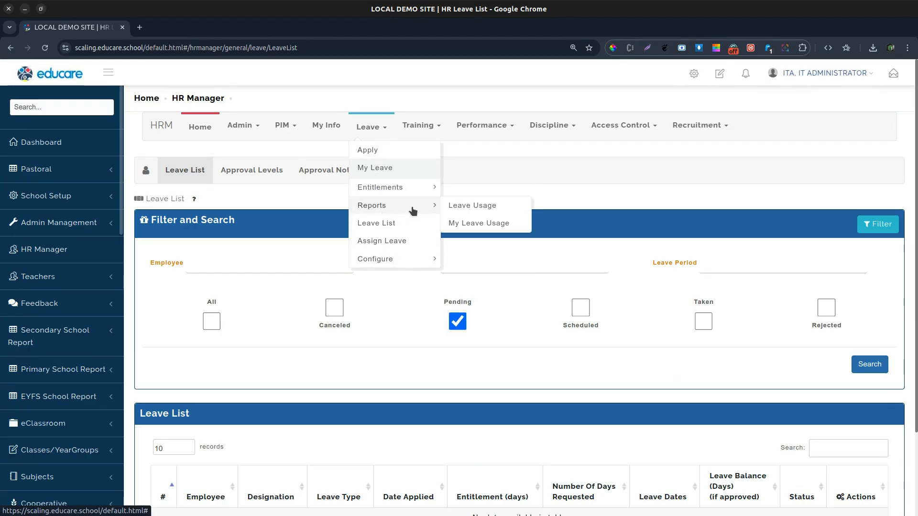
pyautogui.click(473, 207)
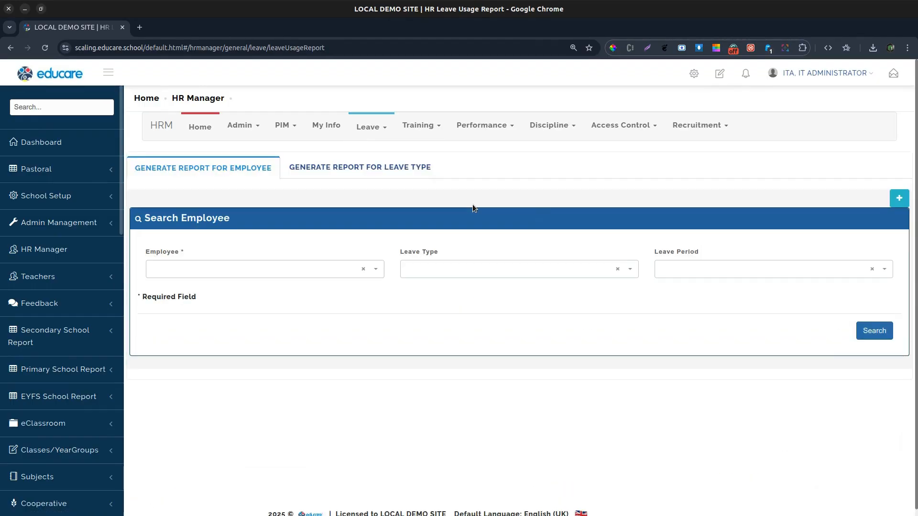
# Step: Generate the leave usage report for the IT Administrator employee and review the sick leave row
pyautogui.click(295, 275)
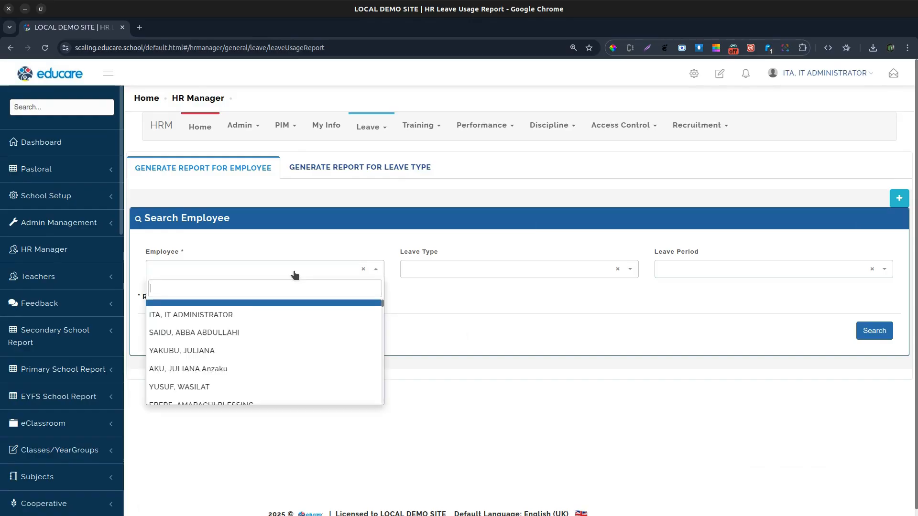
pyautogui.click(241, 322)
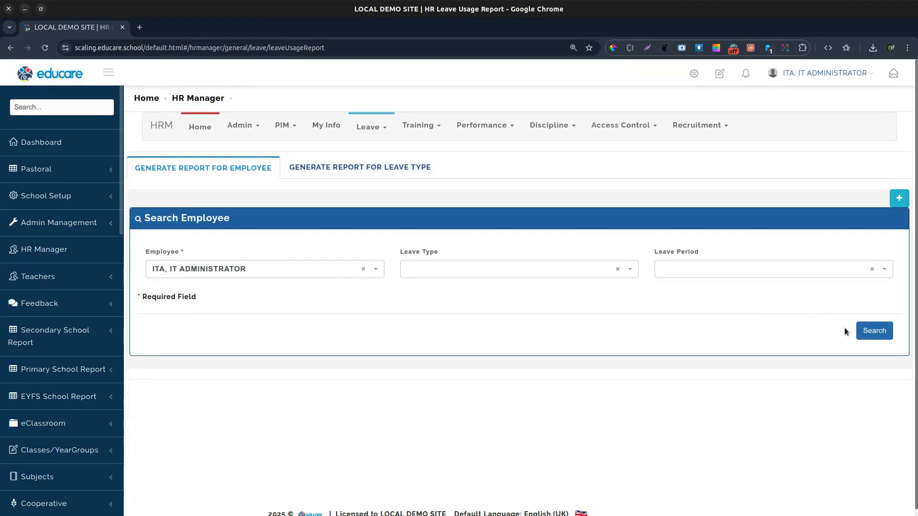
pyautogui.click(588, 271)
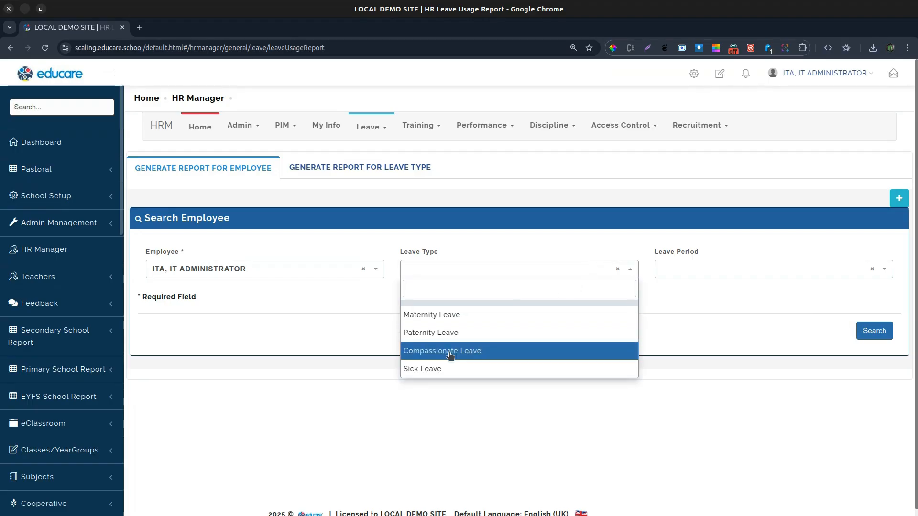
pyautogui.click(735, 327)
pyautogui.click(874, 331)
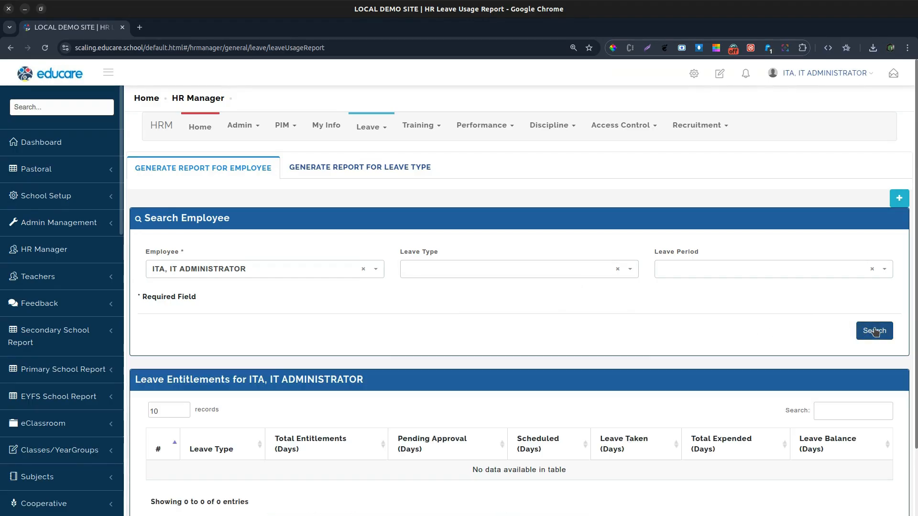
pyautogui.scroll(-2, 326, 372)
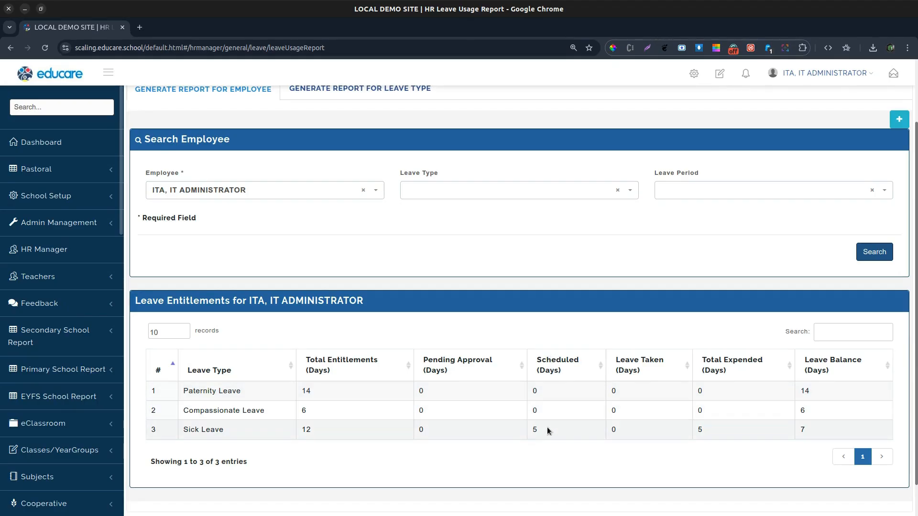
pyautogui.doubleClick(535, 429)
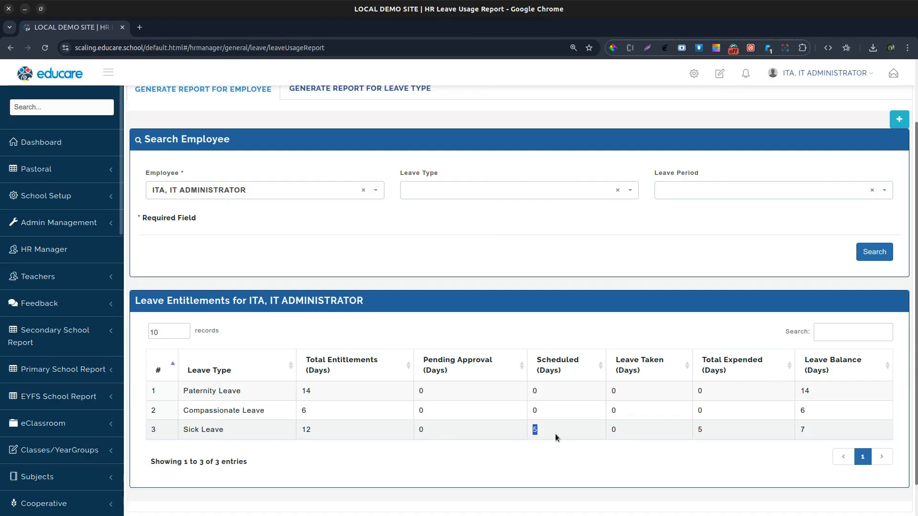
# Step: Clear the employee selection and try generating the employee report without an employee
pyautogui.click(799, 431)
pyautogui.click(624, 246)
pyautogui.click(363, 191)
pyautogui.click(849, 244)
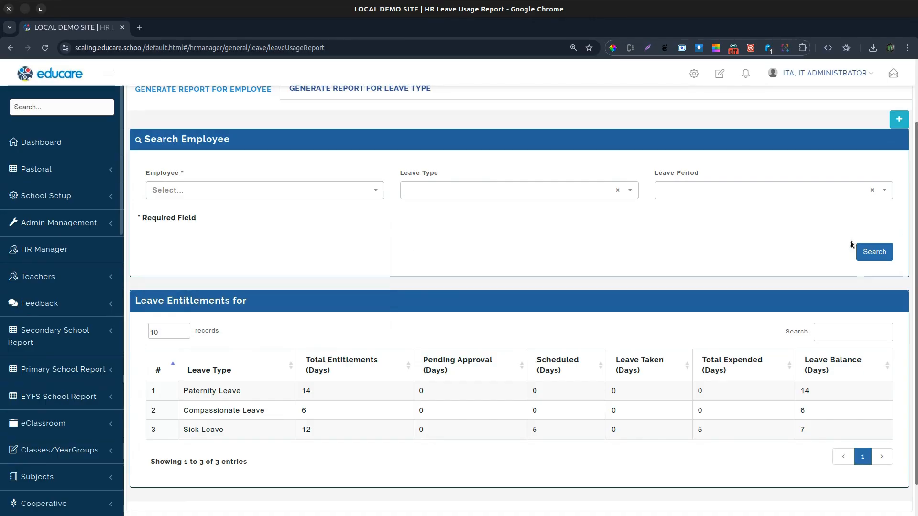
pyautogui.click(875, 251)
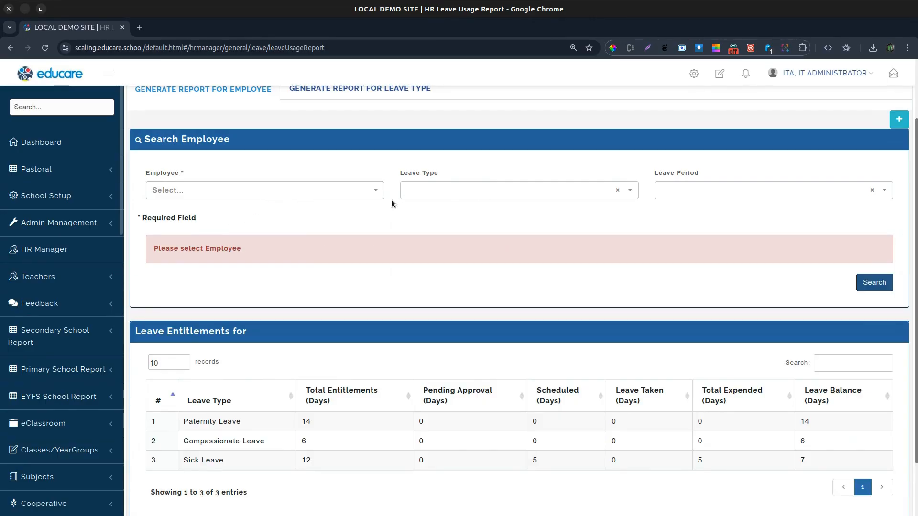
pyautogui.tripleClick(181, 244)
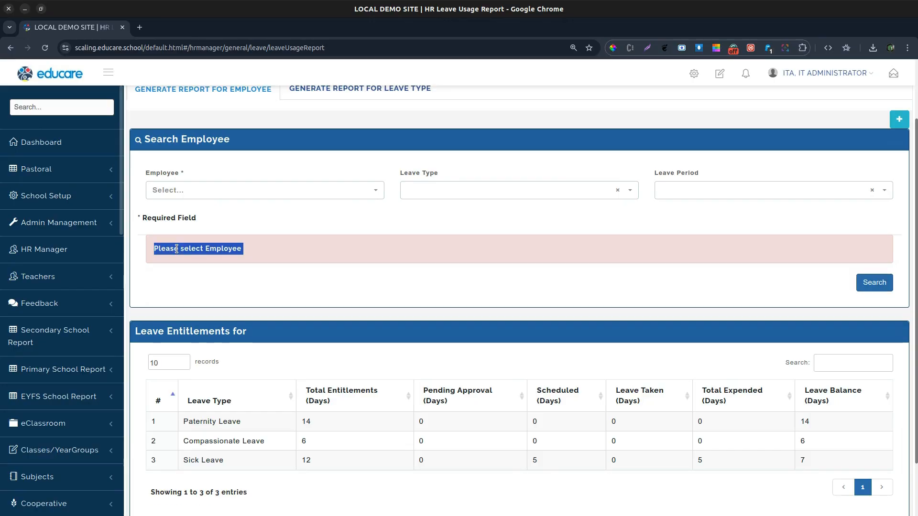
pyautogui.scroll(2, 523, 270)
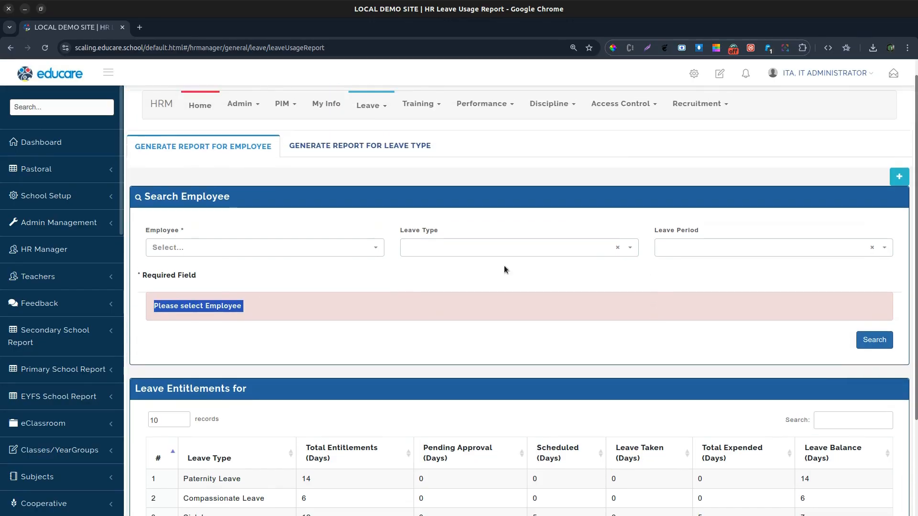
# Step: Generate the leave-type usage report for Sick Leave and review the listed employees
pyautogui.click(360, 148)
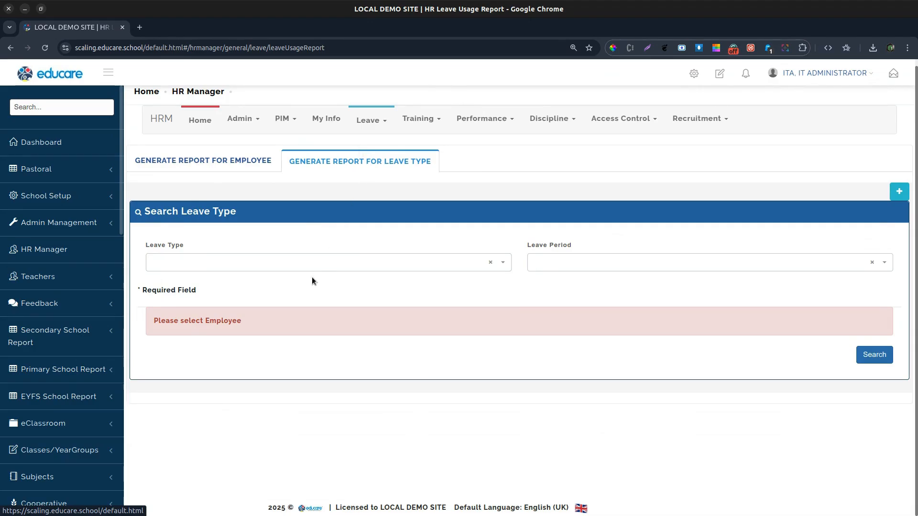
pyautogui.click(319, 264)
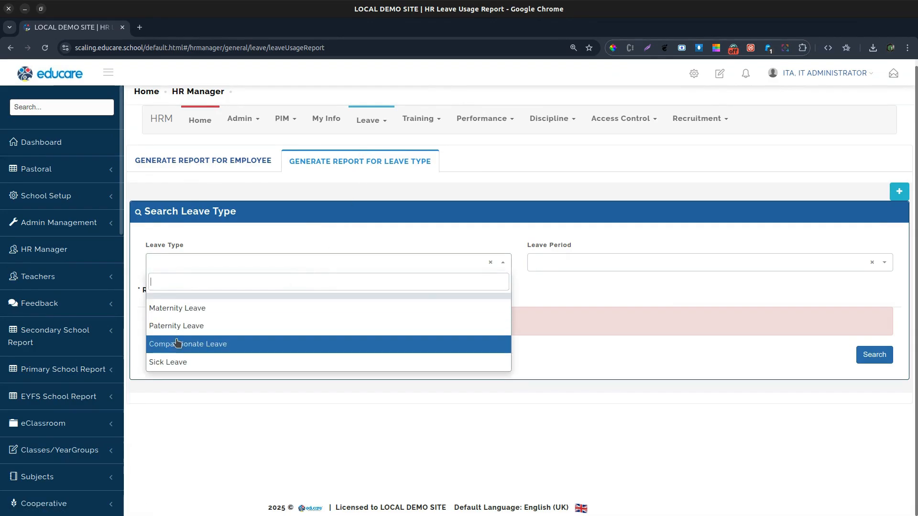
pyautogui.click(169, 359)
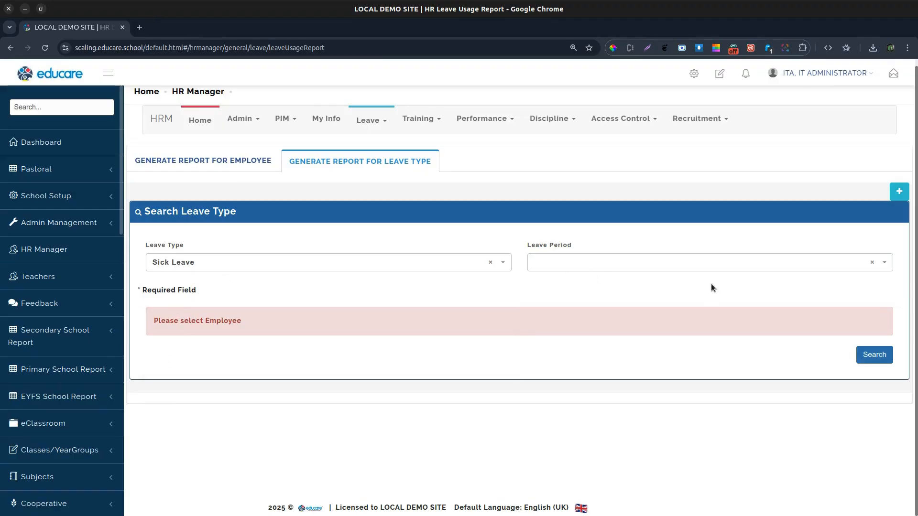
pyautogui.click(860, 358)
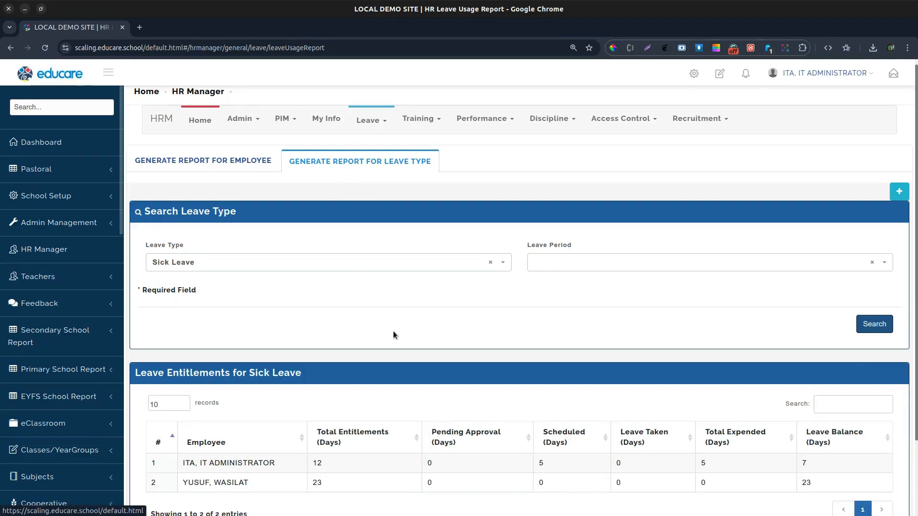
pyautogui.scroll(-3, 378, 324)
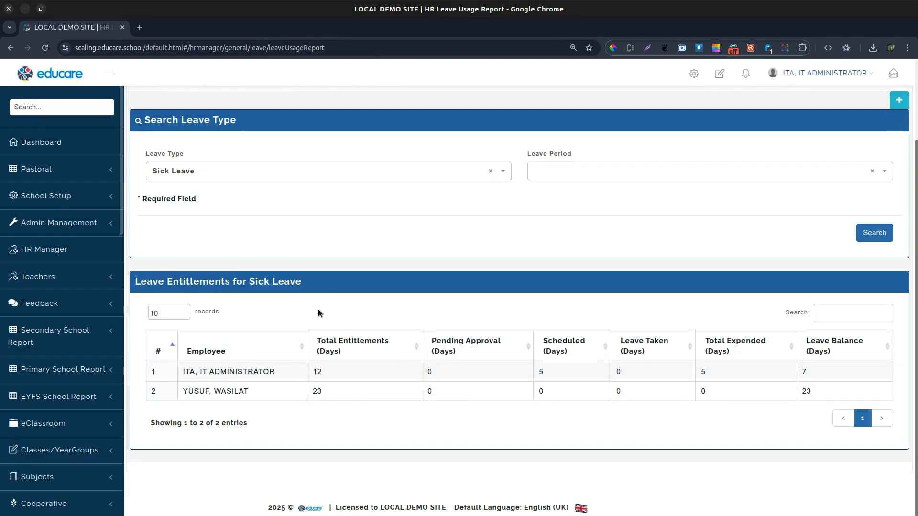
pyautogui.scroll(2, 328, 275)
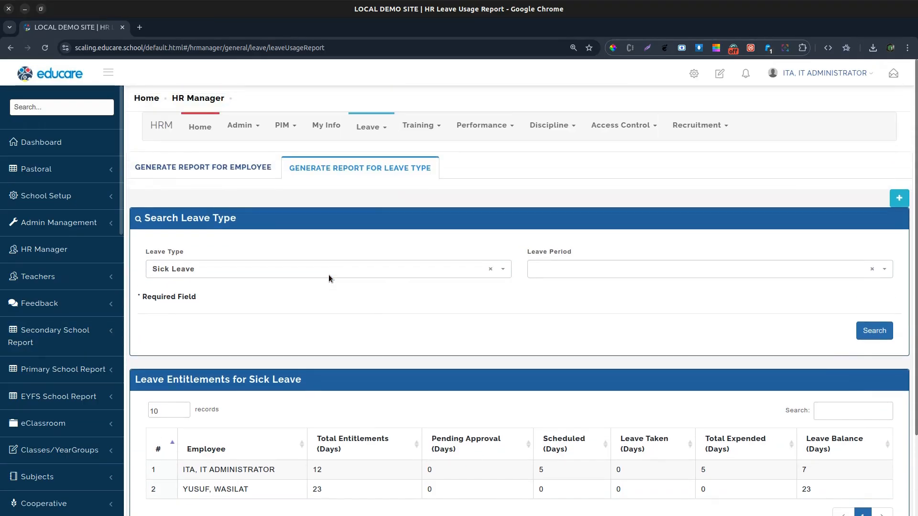
# Step: Add a new disciplinary case for an employee with case "Came late" and description "Came late more than 5 times this month"
pyautogui.click(552, 126)
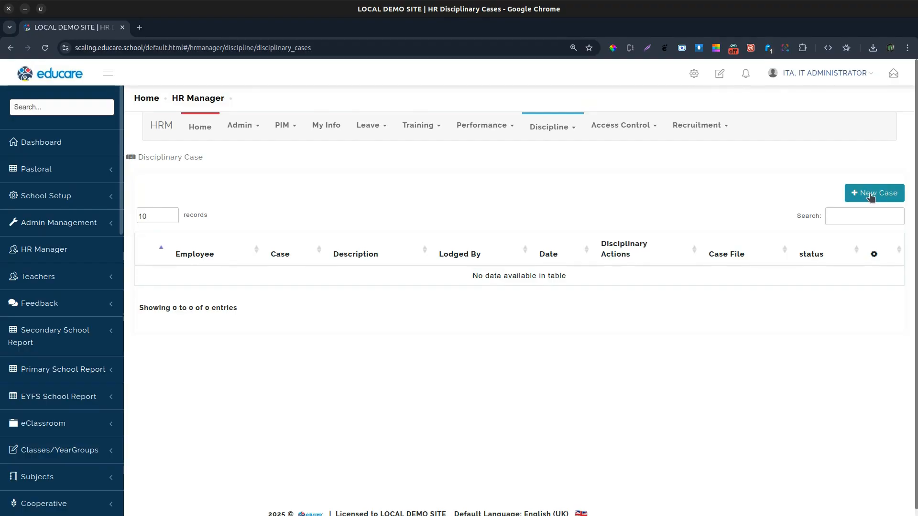
pyautogui.click(549, 127)
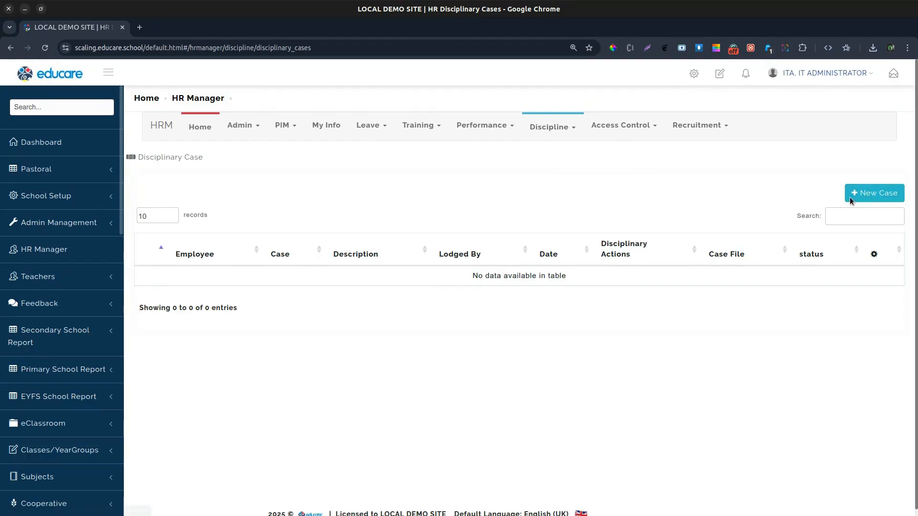
pyautogui.click(865, 194)
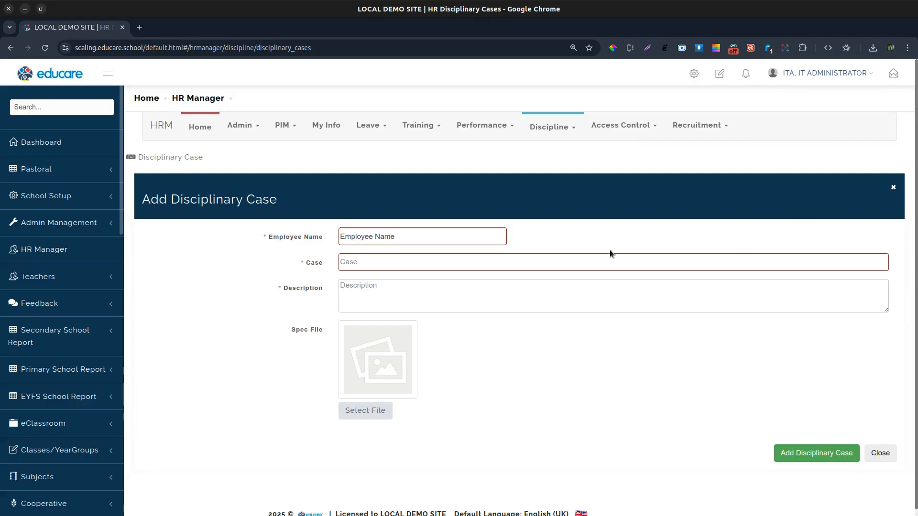
pyautogui.click(393, 237)
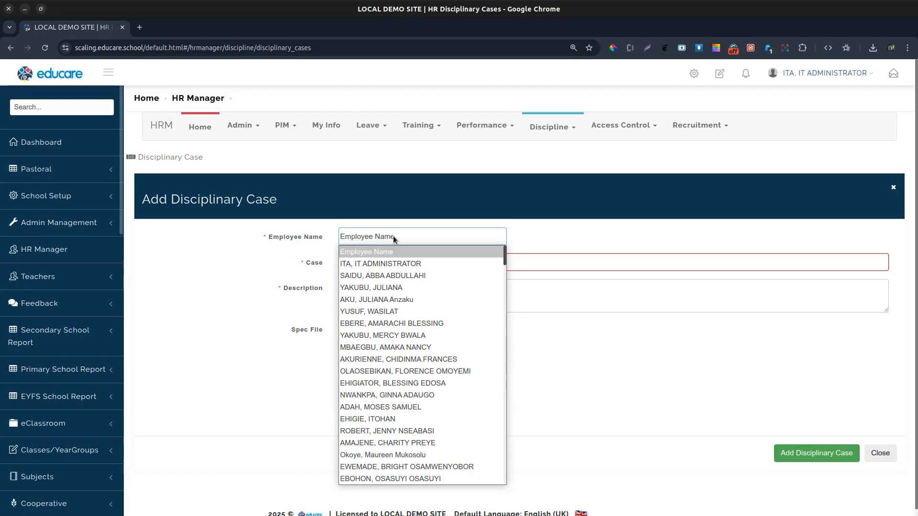
pyautogui.click(381, 285)
pyautogui.click(370, 267)
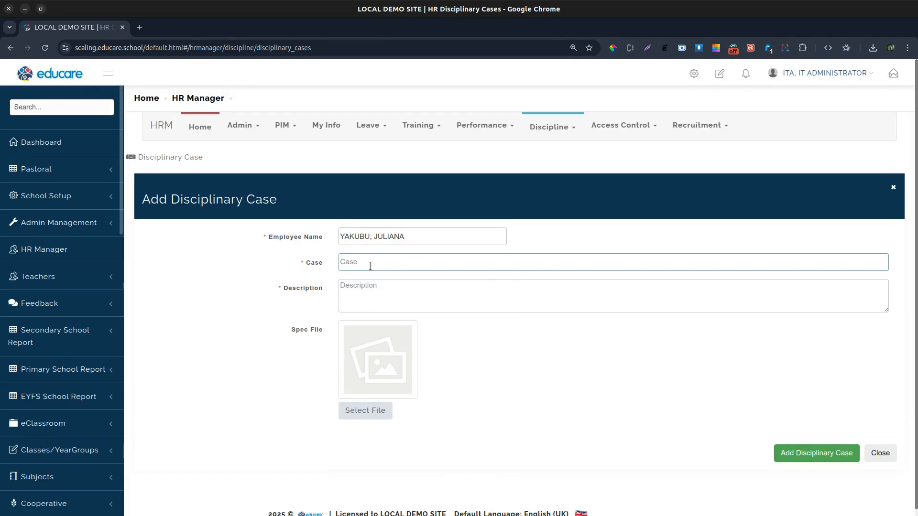
pyautogui.write('Came late')
pyautogui.click(364, 296)
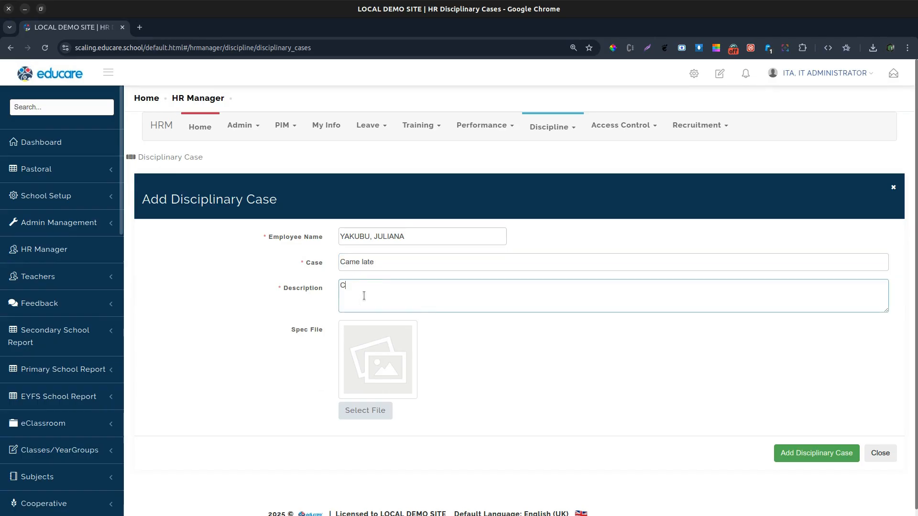
pyautogui.write('Came late more than 5 times this month')
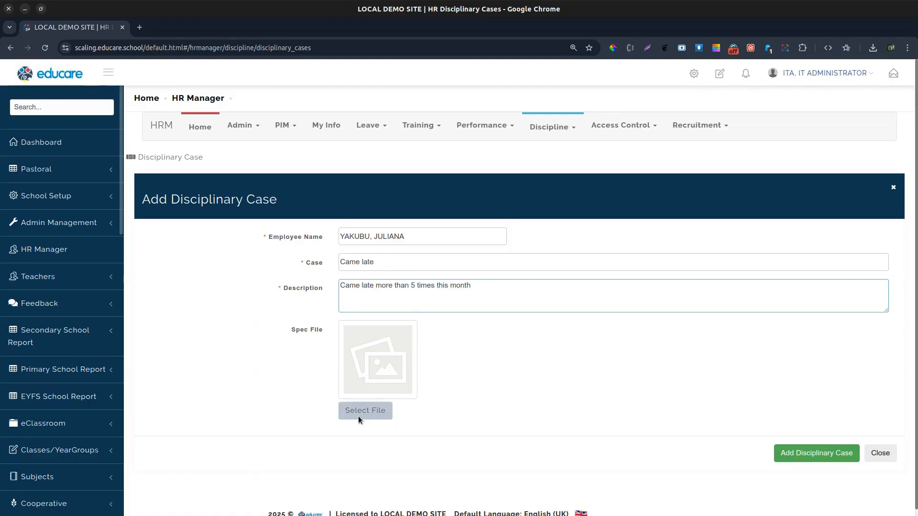
pyautogui.click(823, 454)
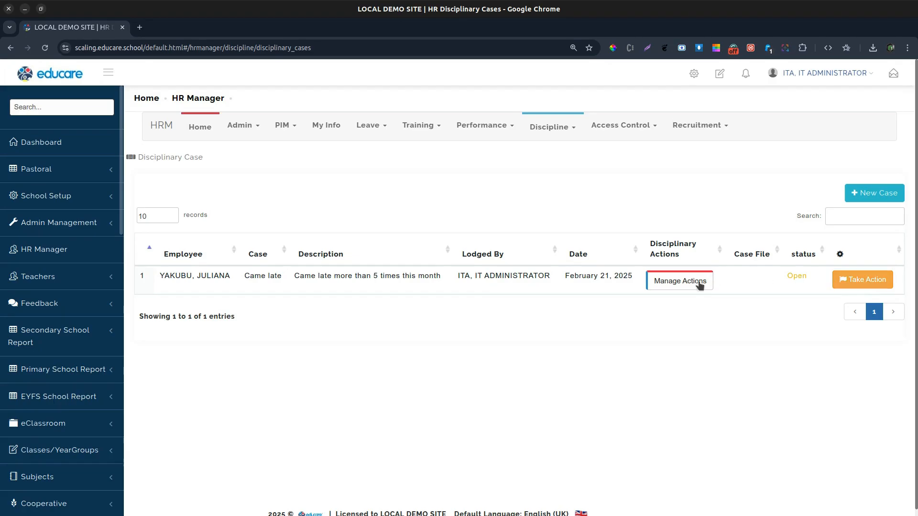
# Step: Take action on the case: Issue written query from 21/02/2025 to 23/02/2025, with the IT Administrator as case owner
pyautogui.click(672, 285)
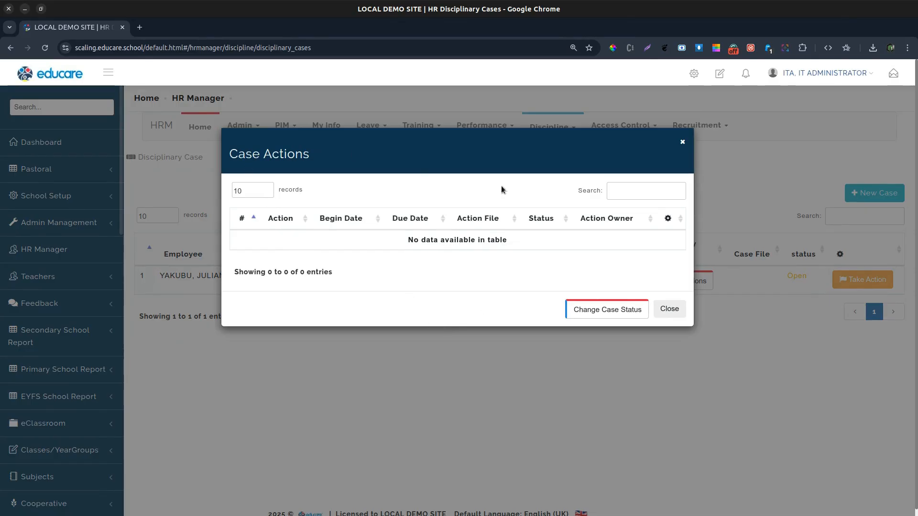
pyautogui.click(669, 308)
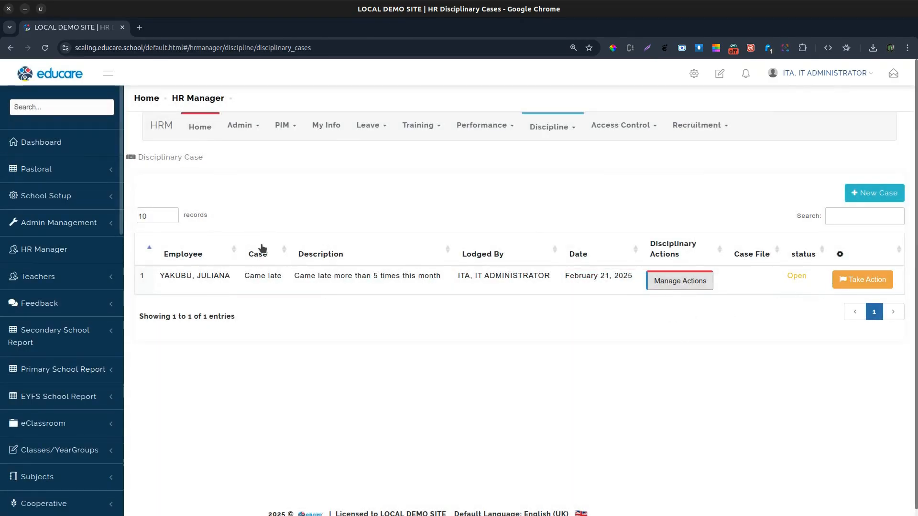
pyautogui.click(868, 282)
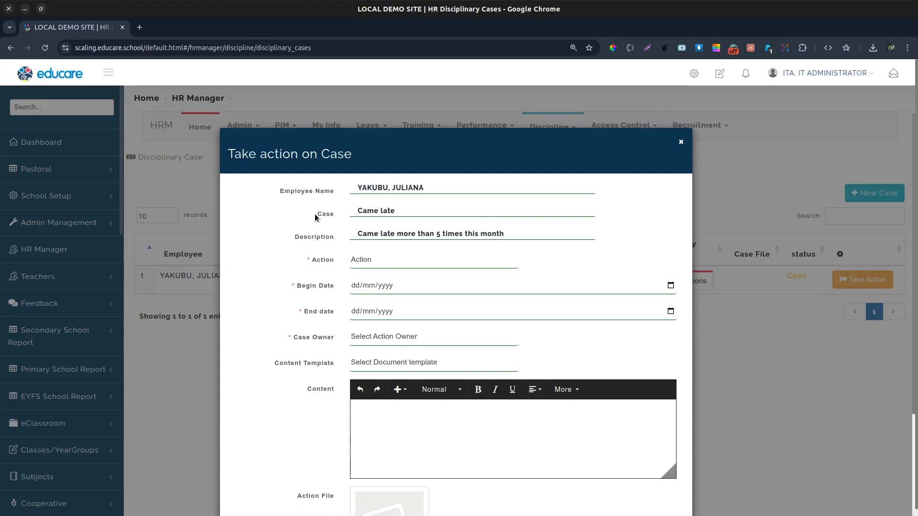
pyautogui.click(373, 261)
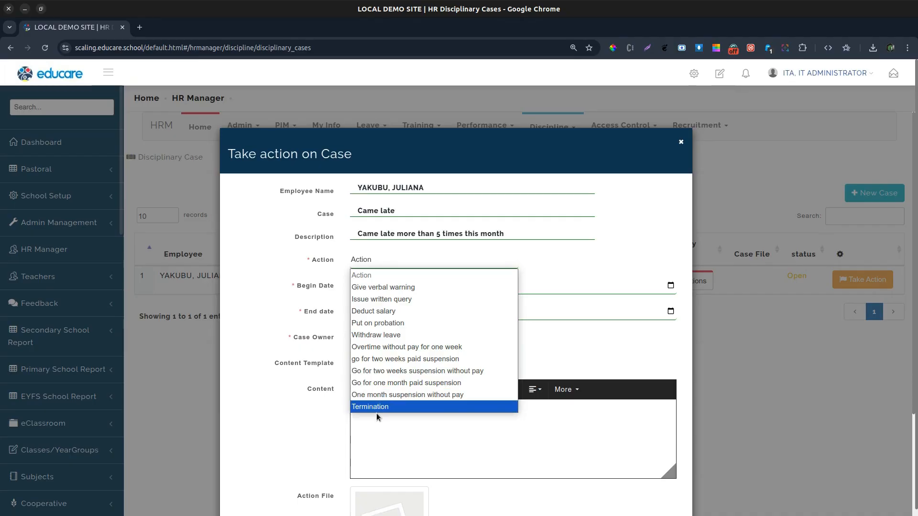
pyautogui.click(394, 299)
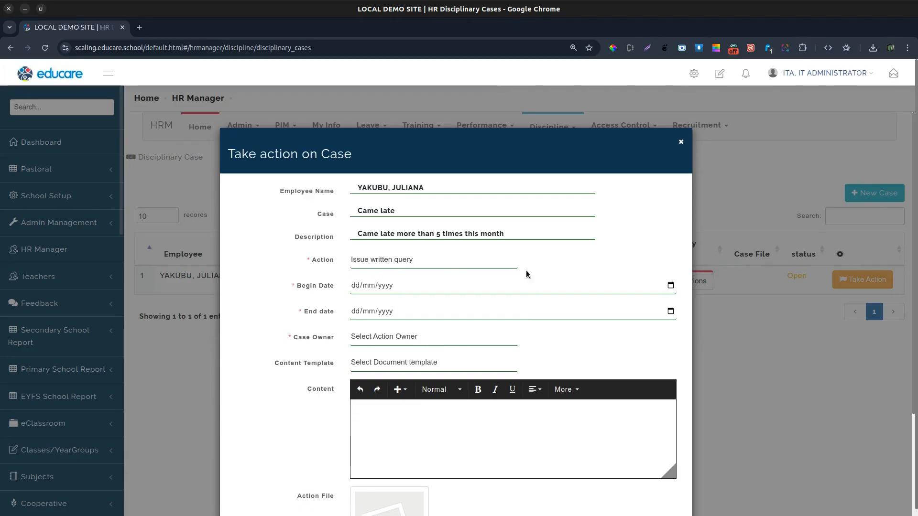
pyautogui.click(670, 286)
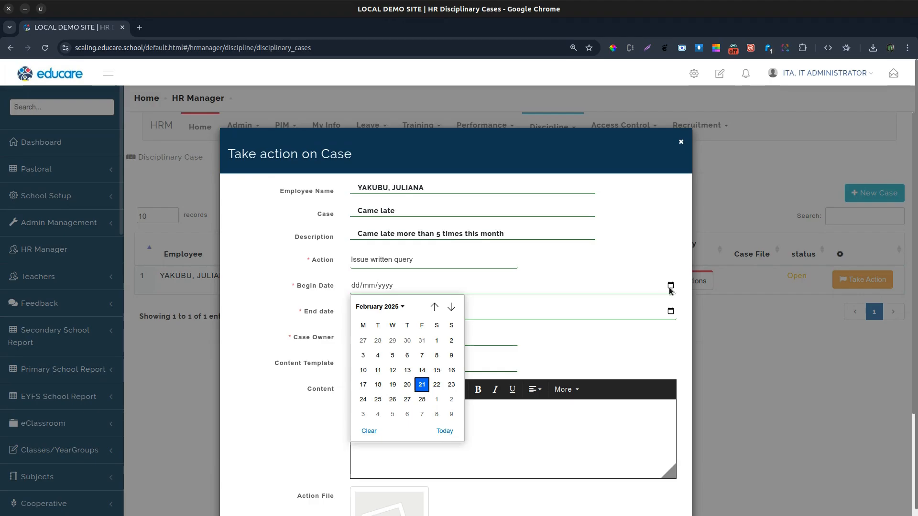
pyautogui.click(425, 387)
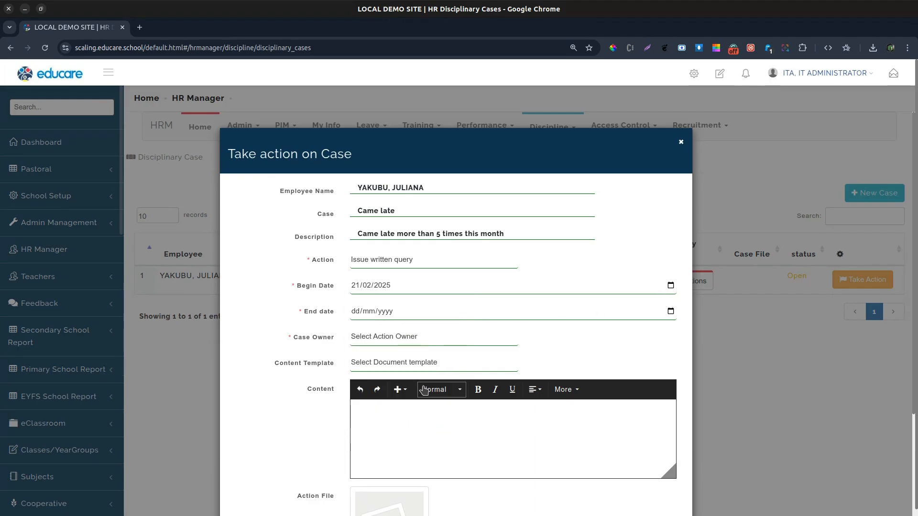
pyautogui.click(670, 311)
pyautogui.click(451, 410)
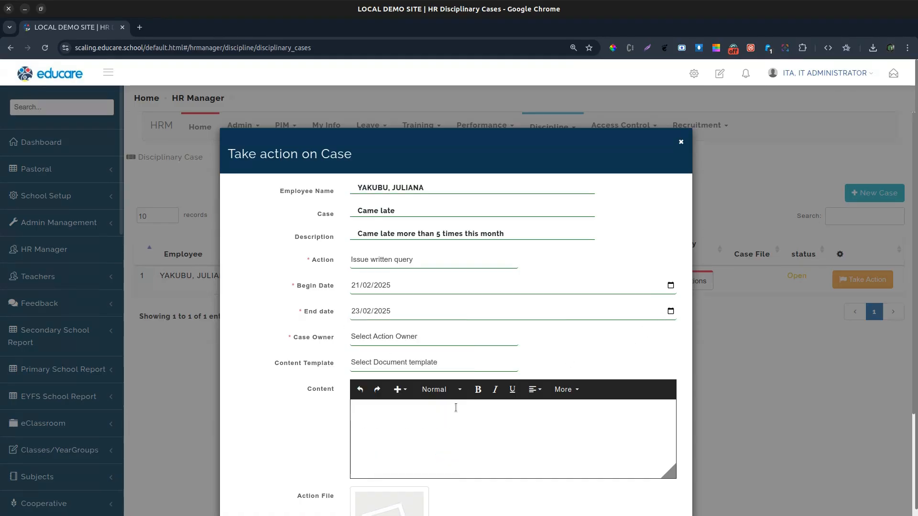
pyautogui.click(401, 339)
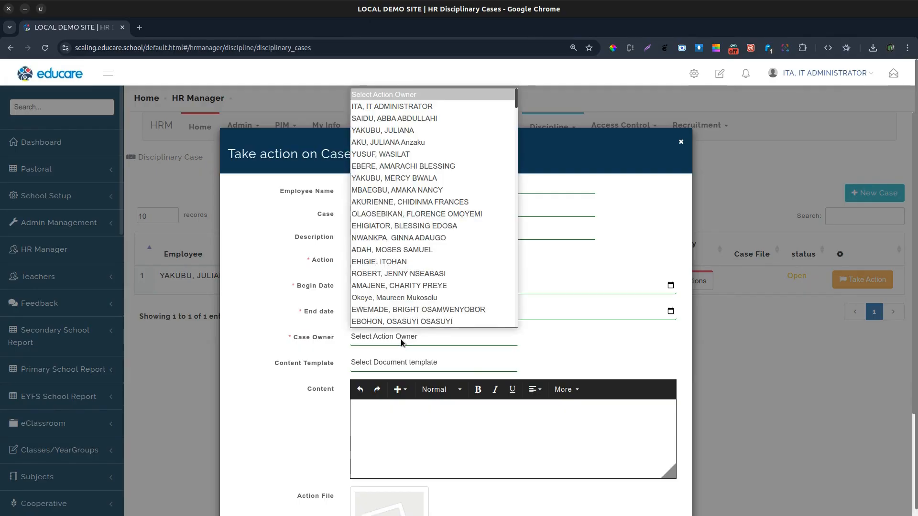
pyautogui.click(386, 111)
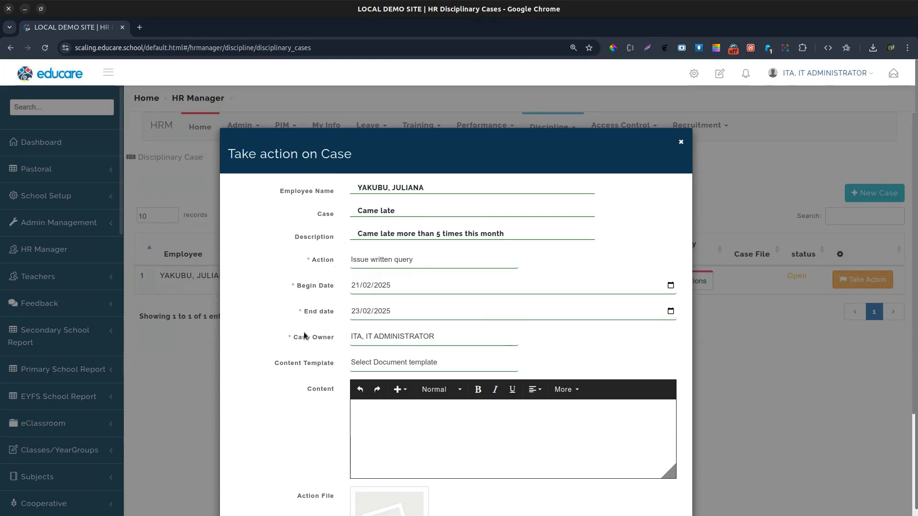
# Step: Enter the action content "Handle this case with a written query" and save the disciplinary action
pyautogui.scroll(-3, 304, 332)
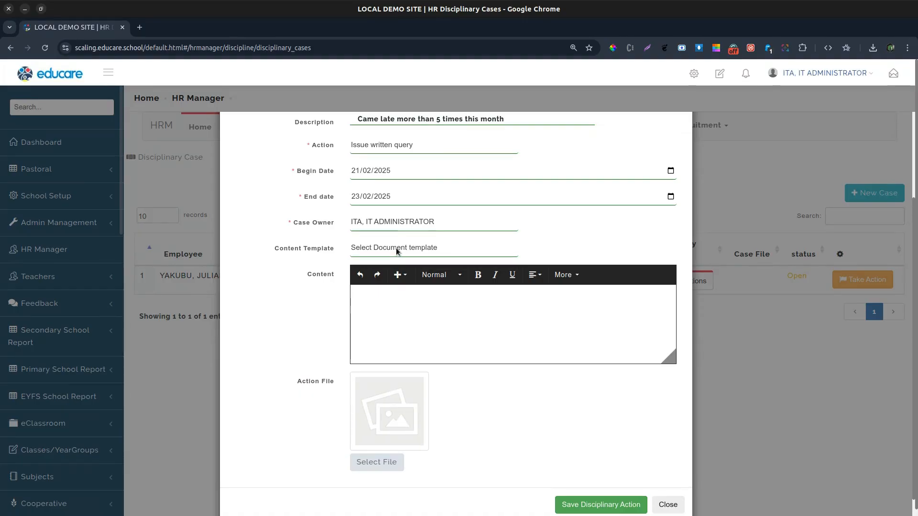
pyautogui.click(382, 300)
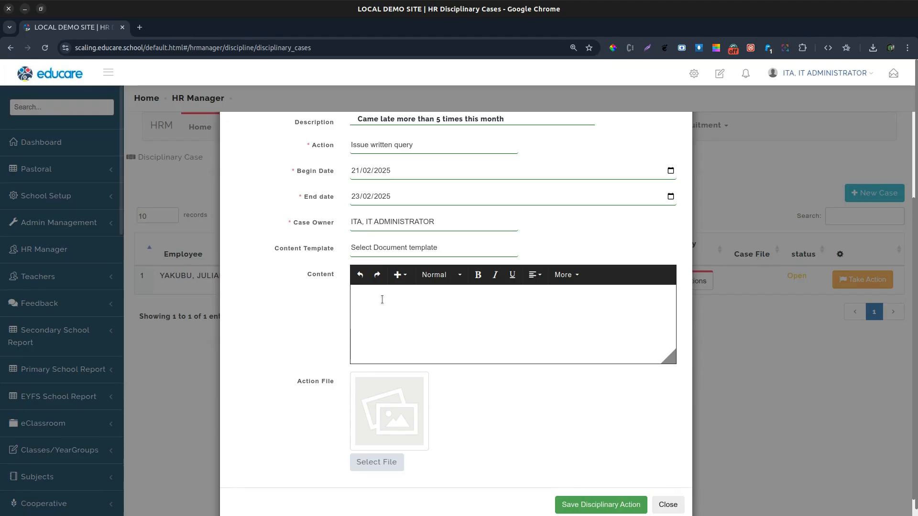
pyautogui.write('Hand')
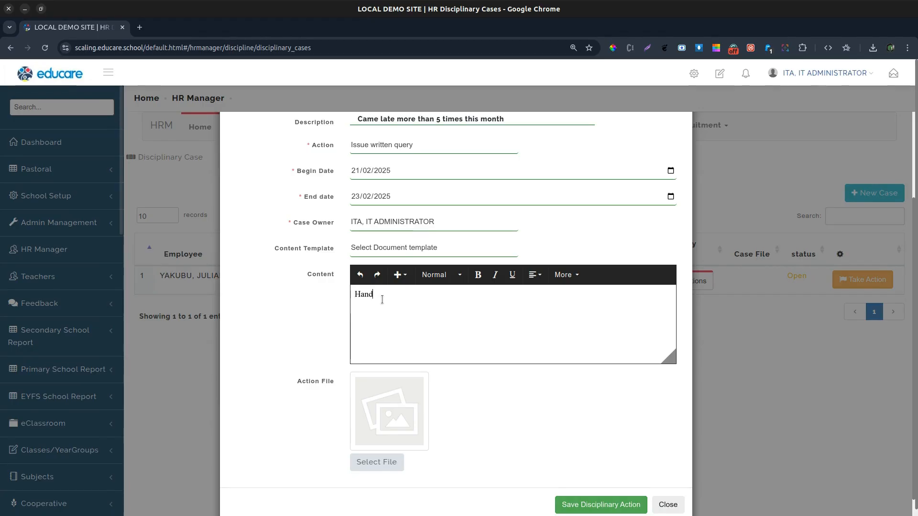
pyautogui.write('le this case with a written query')
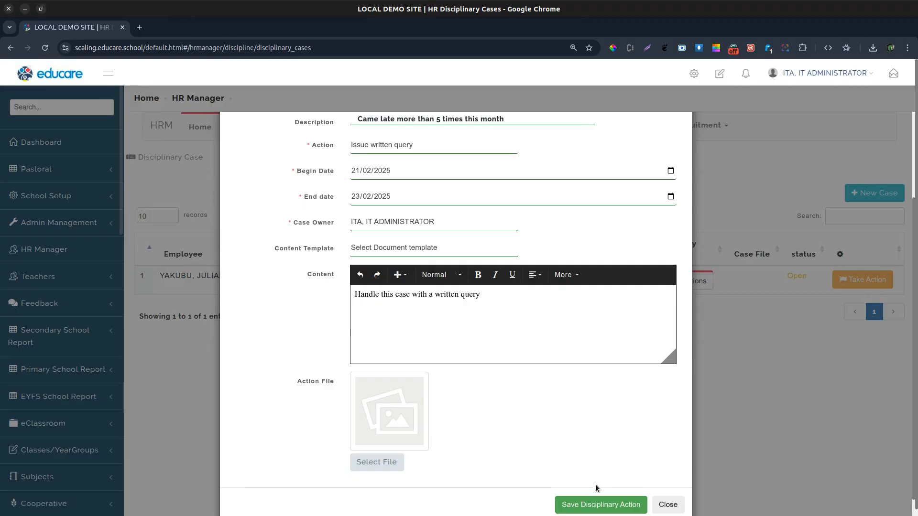
pyautogui.click(598, 504)
pyautogui.click(532, 120)
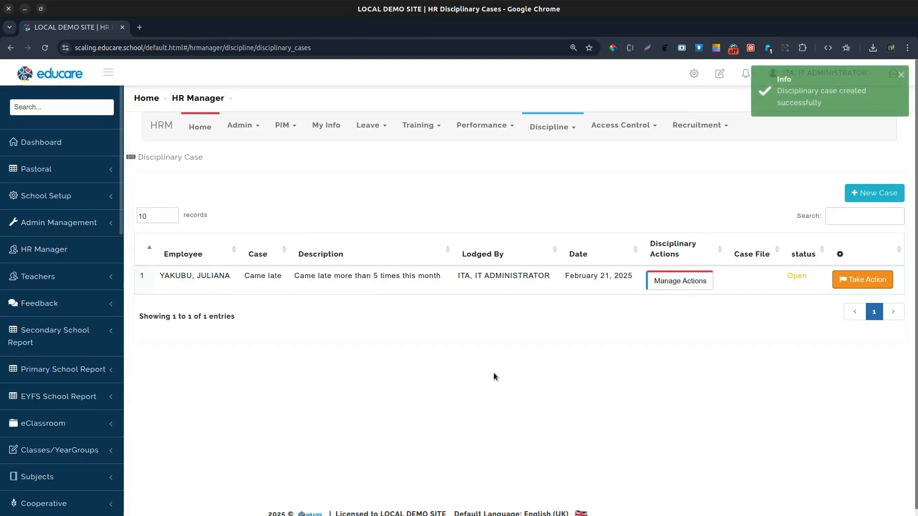
# Step: Open the case's actions list and review the details of the written query action
pyautogui.click(688, 286)
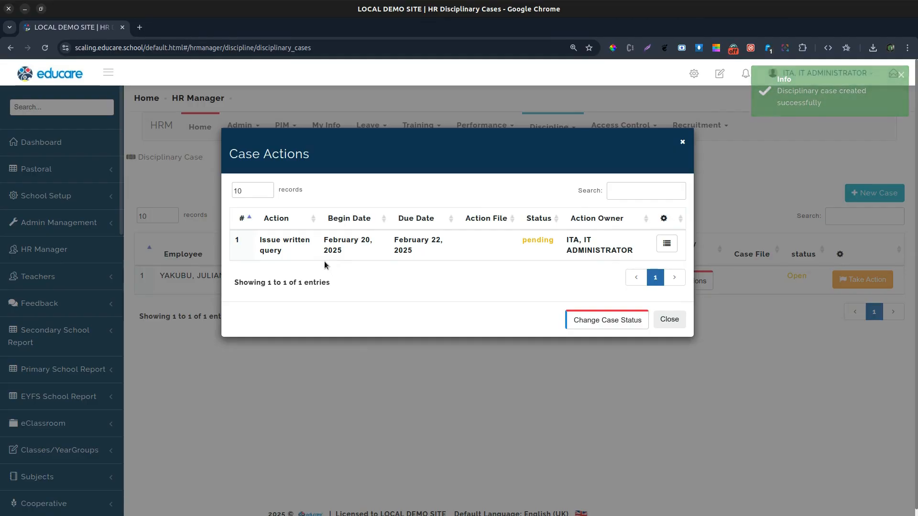
pyautogui.tripleClick(266, 243)
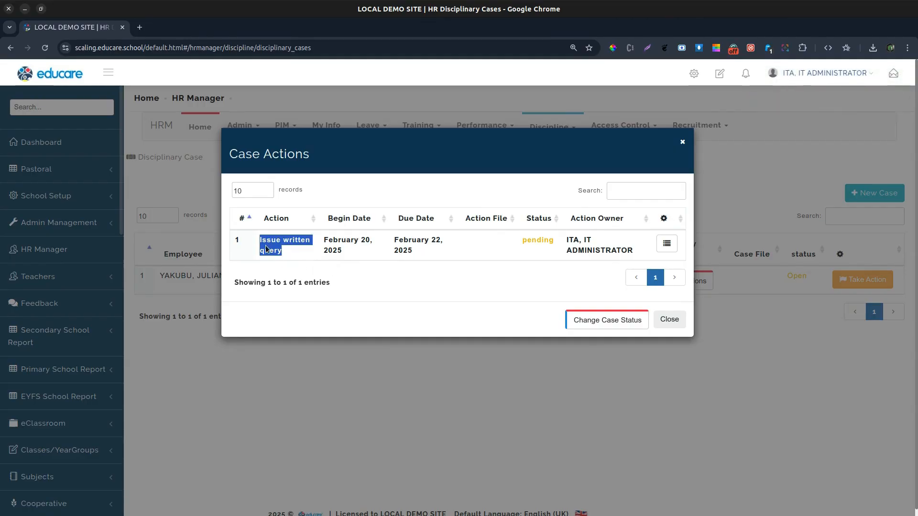
pyautogui.click(291, 252)
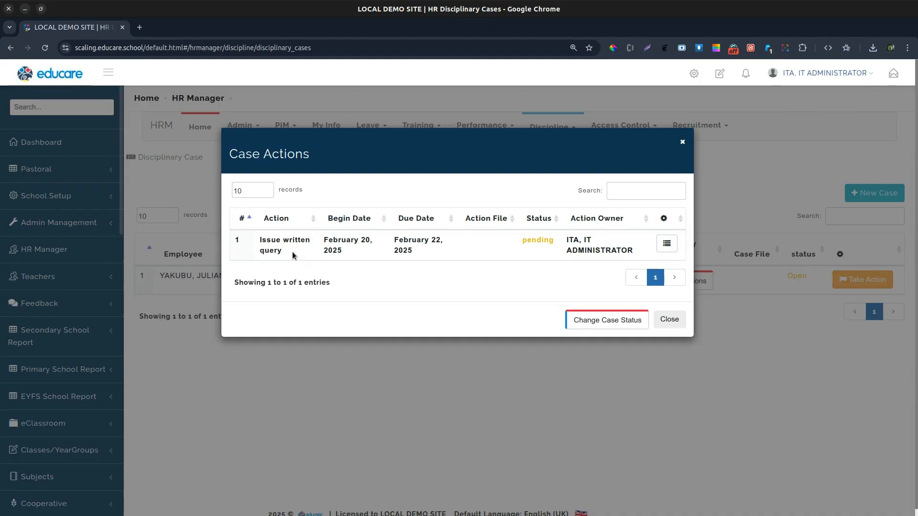
pyautogui.tripleClick(273, 243)
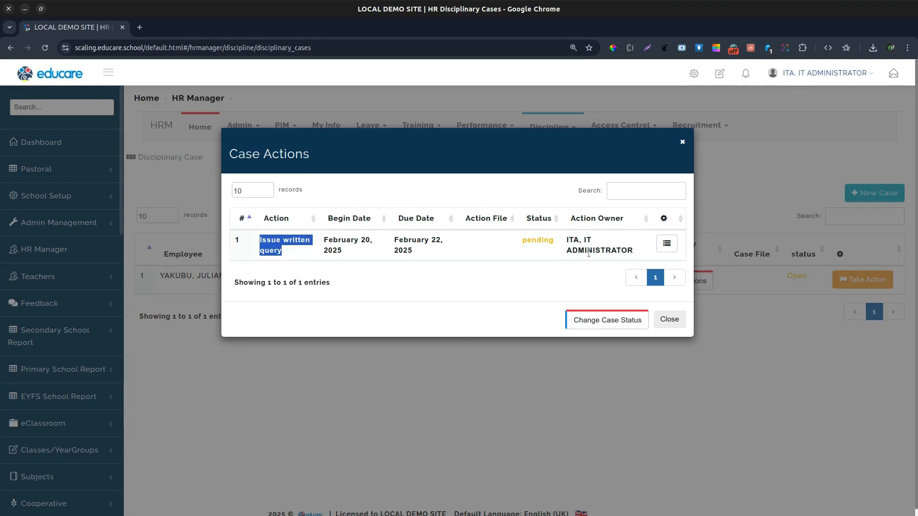
pyautogui.click(667, 245)
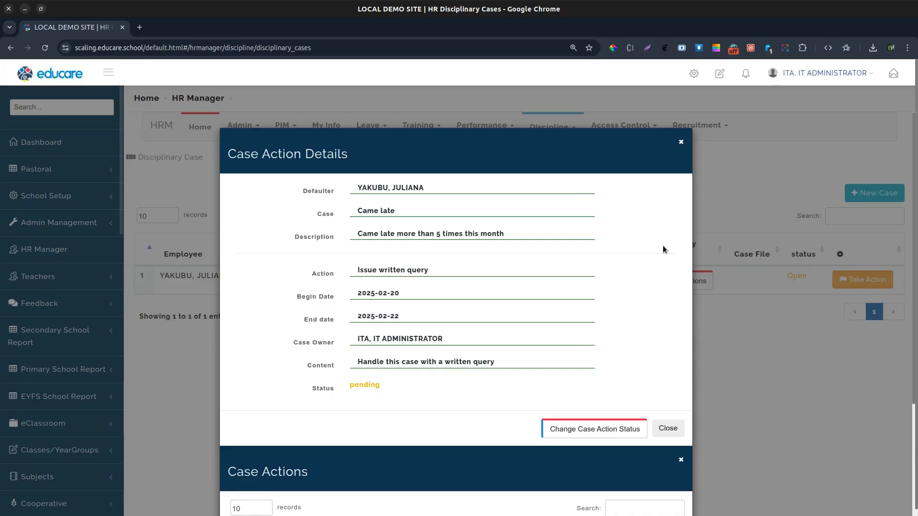
pyautogui.scroll(-2, 662, 245)
pyautogui.scroll(-2, 657, 250)
pyautogui.click(668, 313)
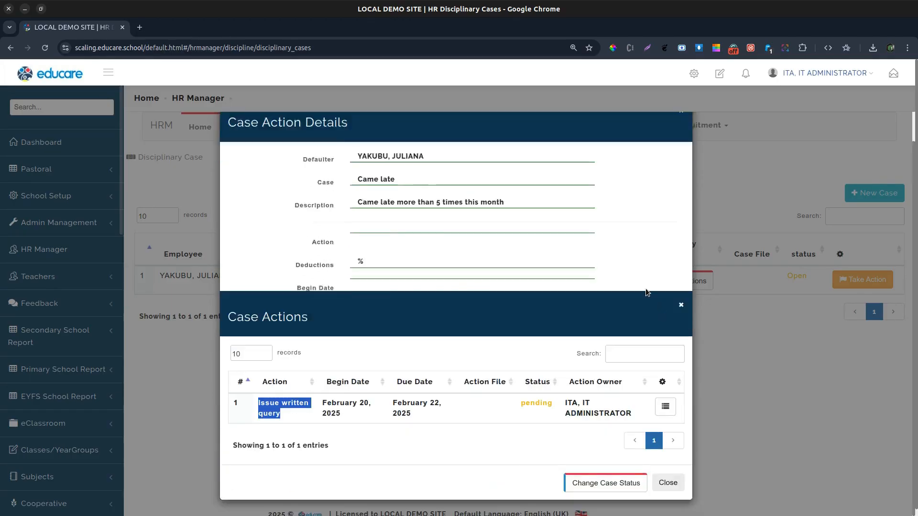
pyautogui.click(449, 288)
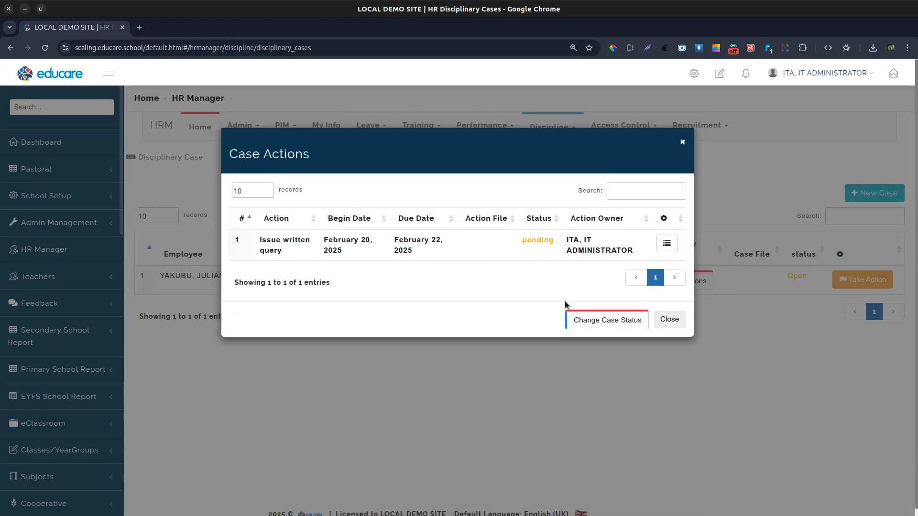
# Step: Change the disciplinary case status to Closed and confirm the change
pyautogui.click(600, 323)
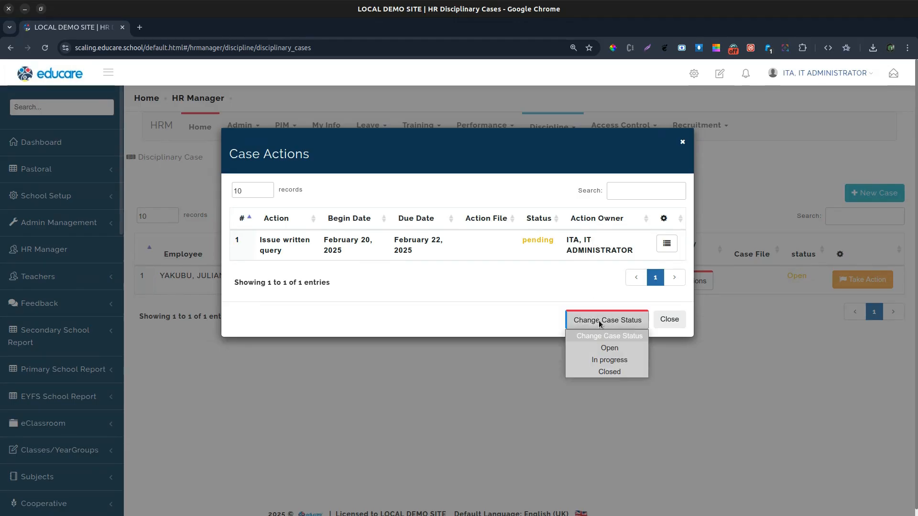
pyautogui.click(608, 371)
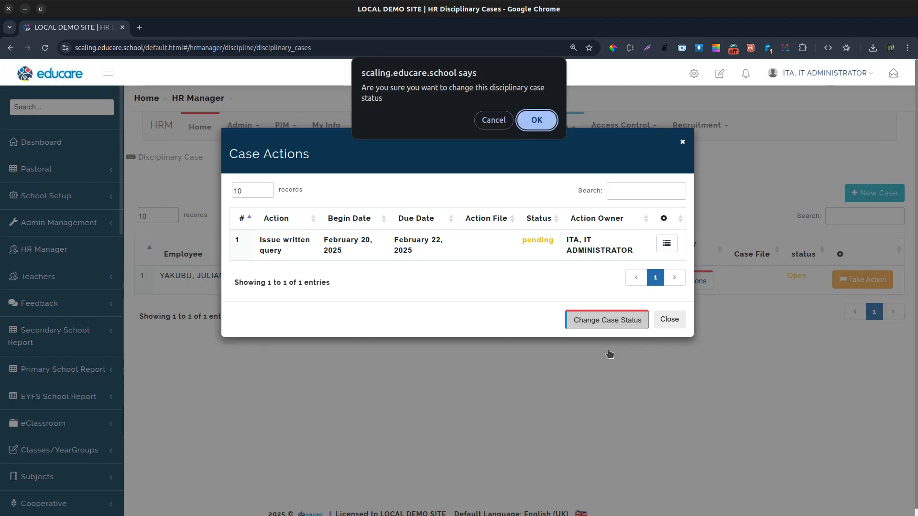
pyautogui.click(537, 116)
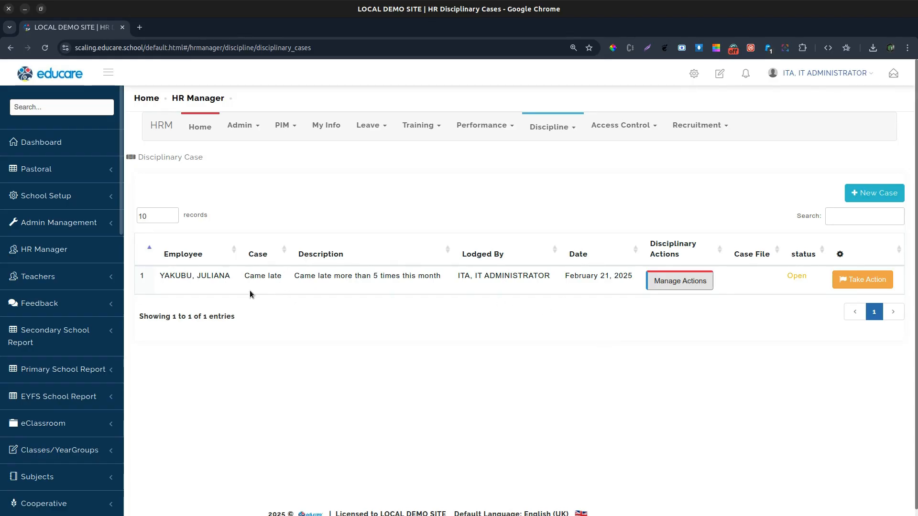
pyautogui.tripleClick(177, 279)
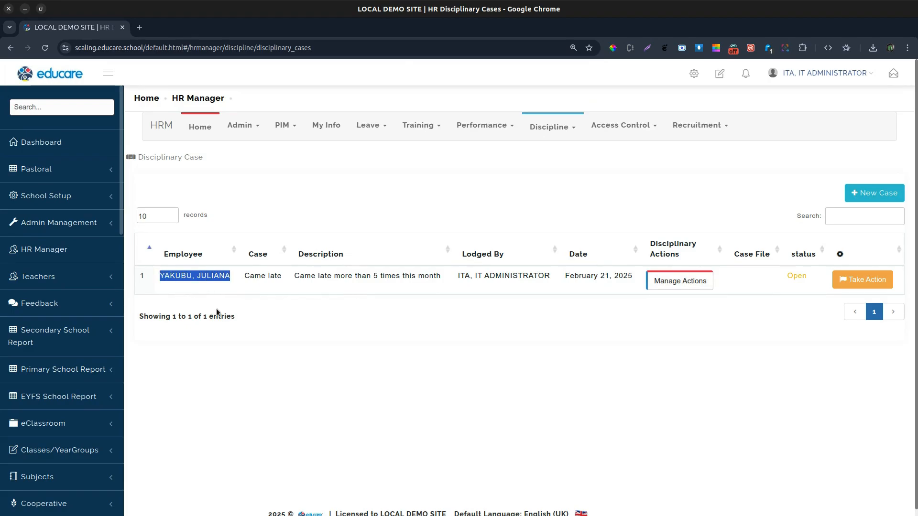
pyautogui.click(294, 328)
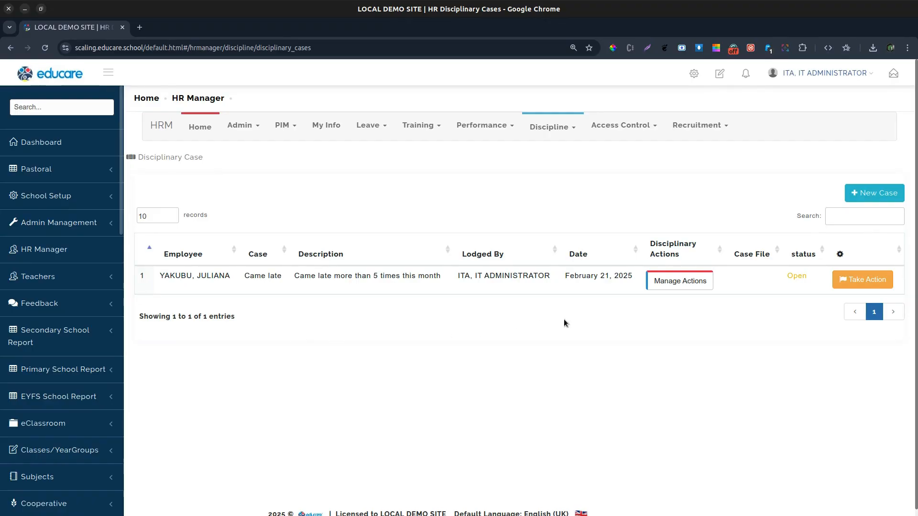
# Step: Open the case's actions and change the disciplinary case status to In progress, confirming the change
pyautogui.click(677, 281)
pyautogui.click(607, 320)
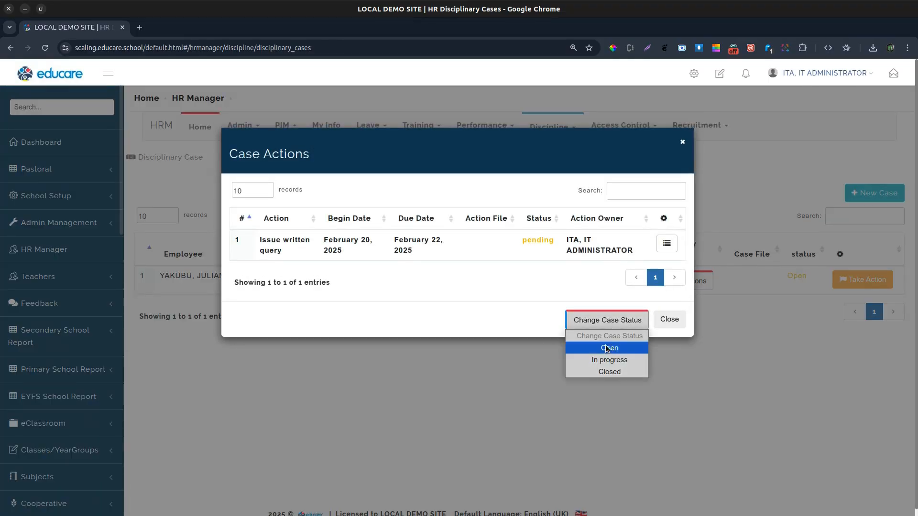
pyautogui.click(606, 360)
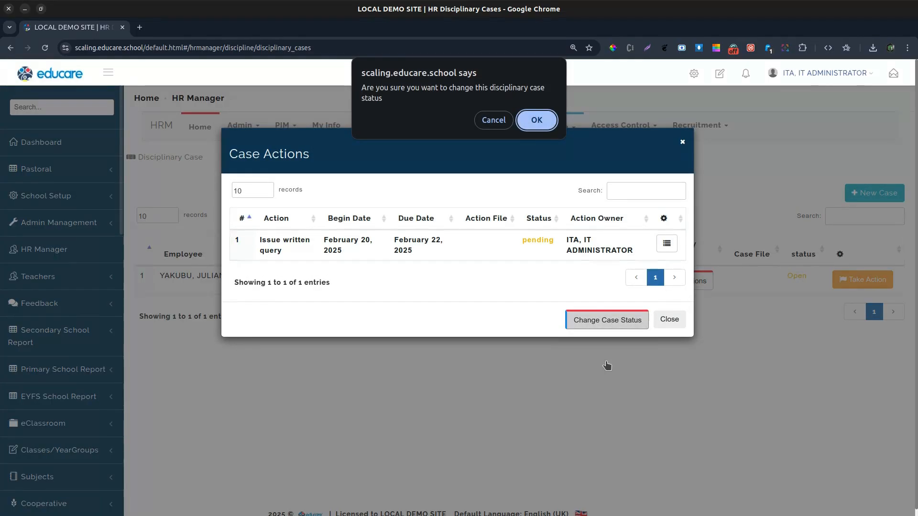
pyautogui.click(536, 123)
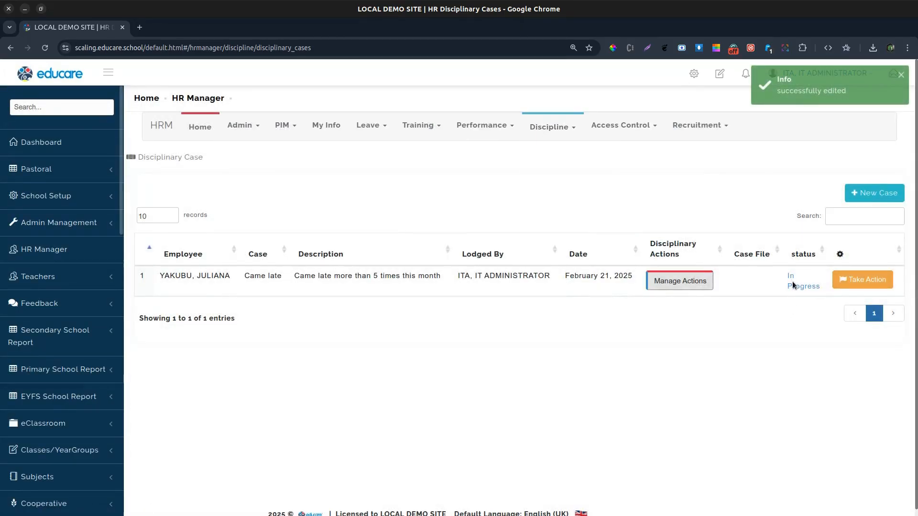
# Step: Change the disciplinary case status to Closed from the case actions and confirm the change
pyautogui.click(688, 281)
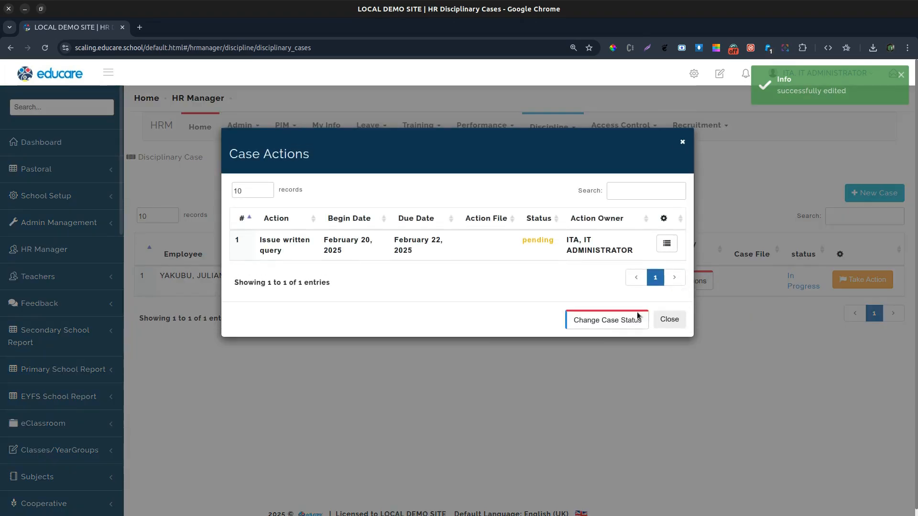
pyautogui.click(623, 321)
pyautogui.click(609, 371)
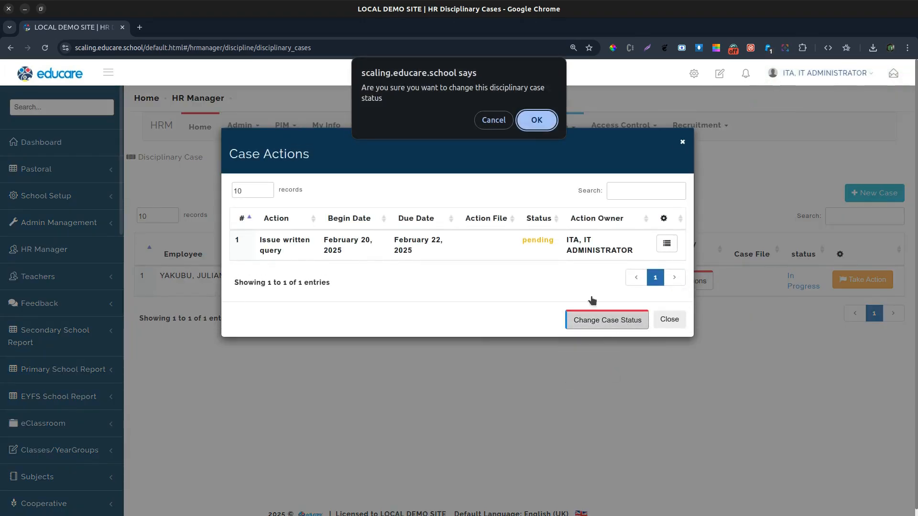
pyautogui.click(535, 121)
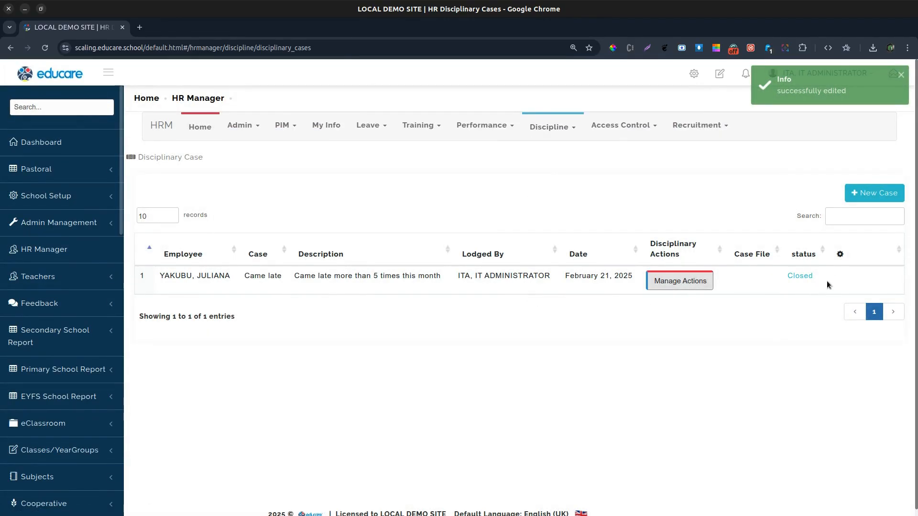
# Step: Open the written query action's details, set its action status to completed, confirm, and close the actions list
pyautogui.click(853, 280)
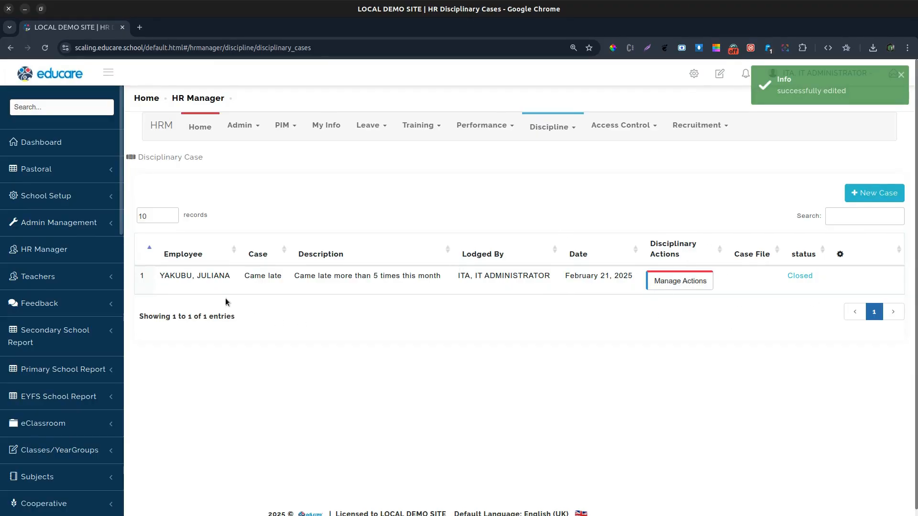
pyautogui.click(665, 276)
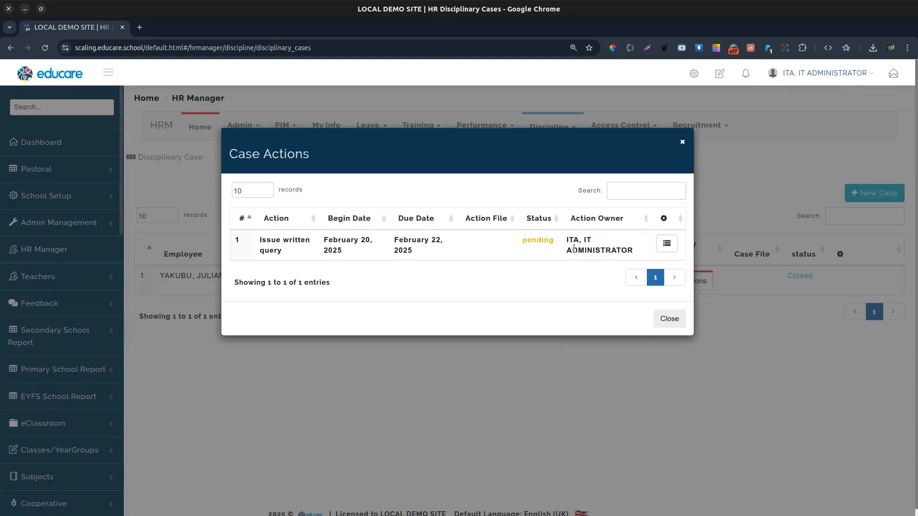
pyautogui.click(666, 244)
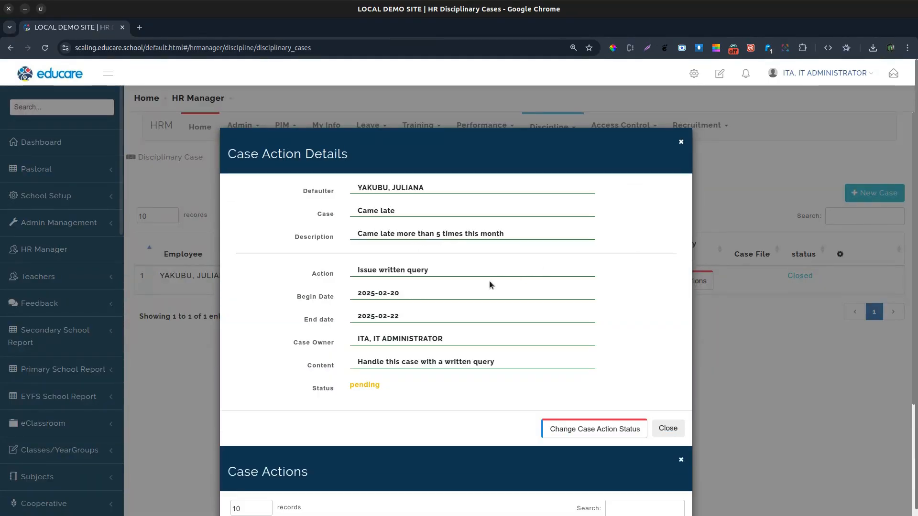
pyautogui.click(594, 430)
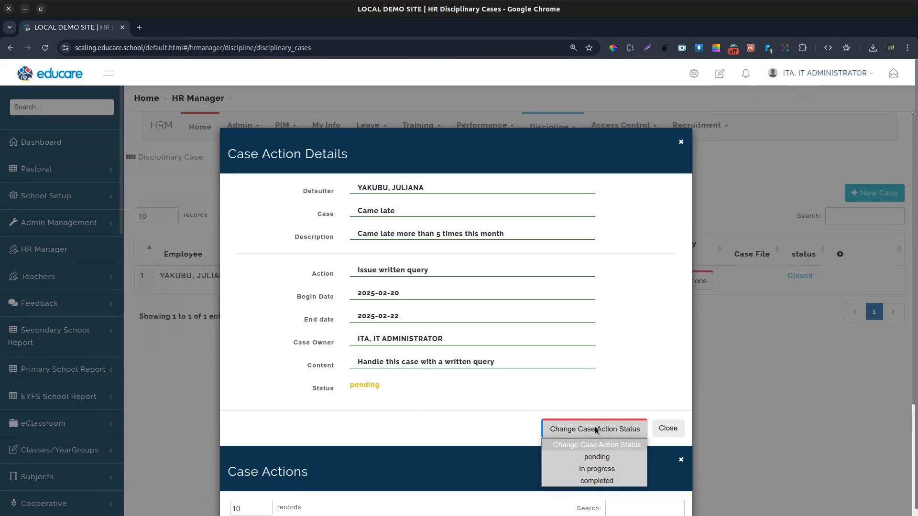
pyautogui.click(596, 481)
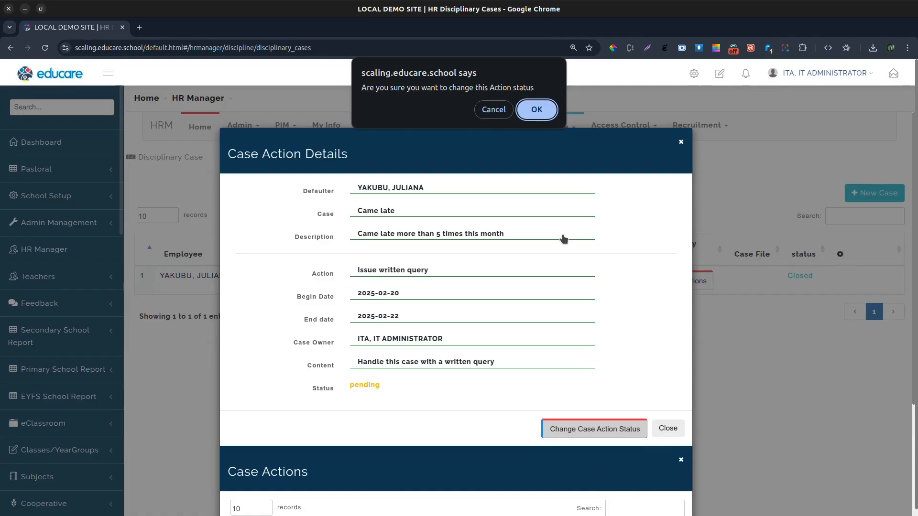
pyautogui.click(537, 108)
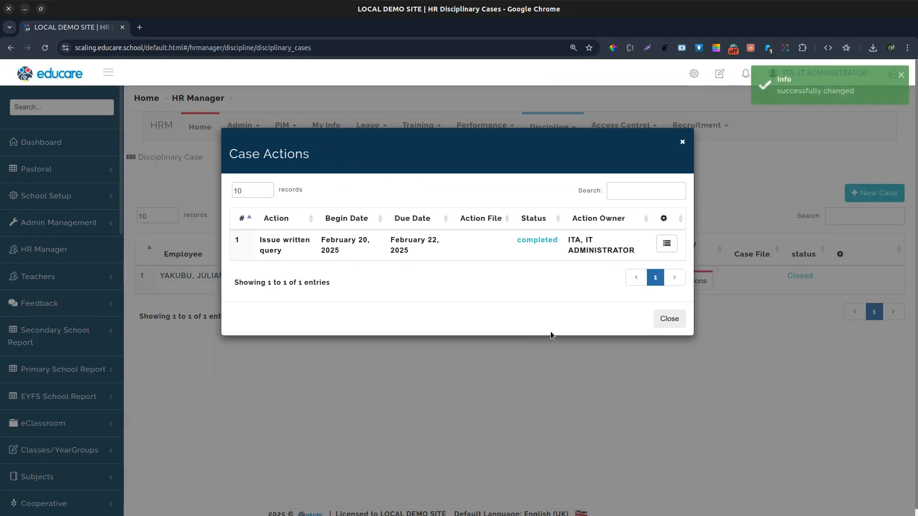
pyautogui.click(665, 320)
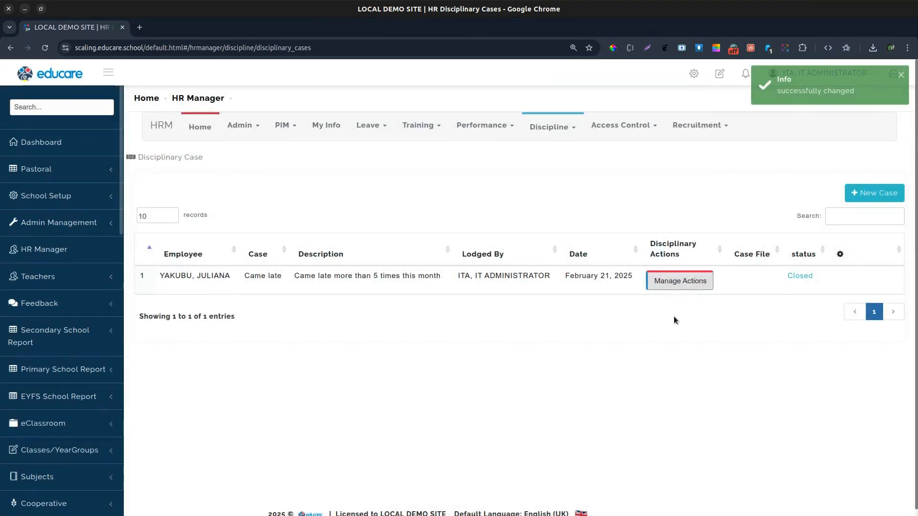
# Step: Open My Actions under Discipline to review the assigned disciplinary actions
pyautogui.click(549, 127)
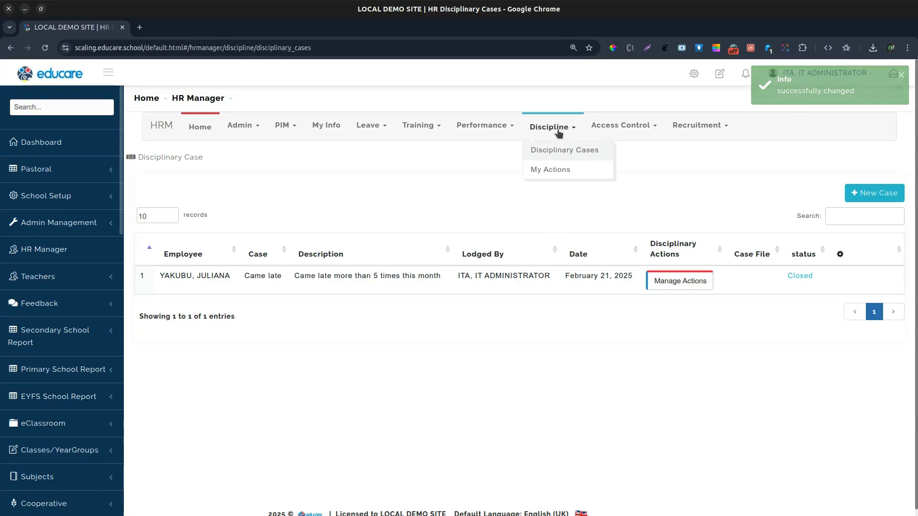
pyautogui.click(559, 172)
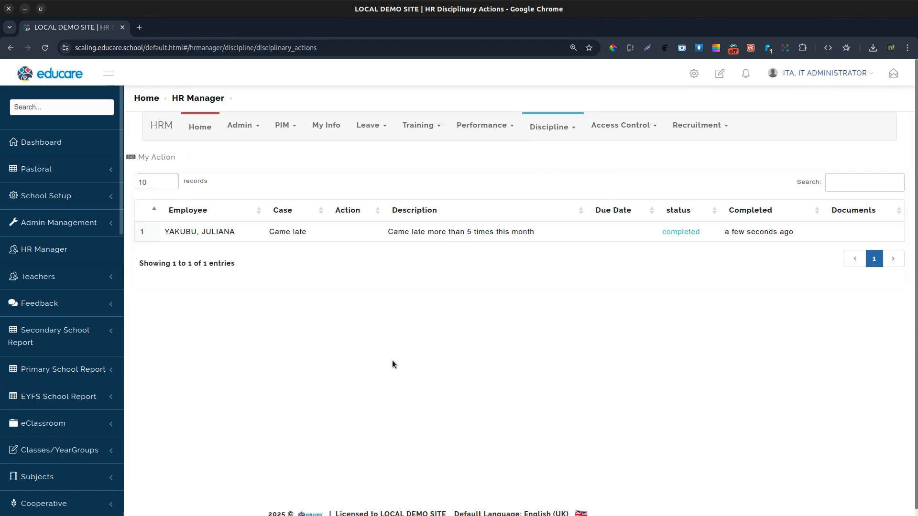
pyautogui.moveTo(557, 127)
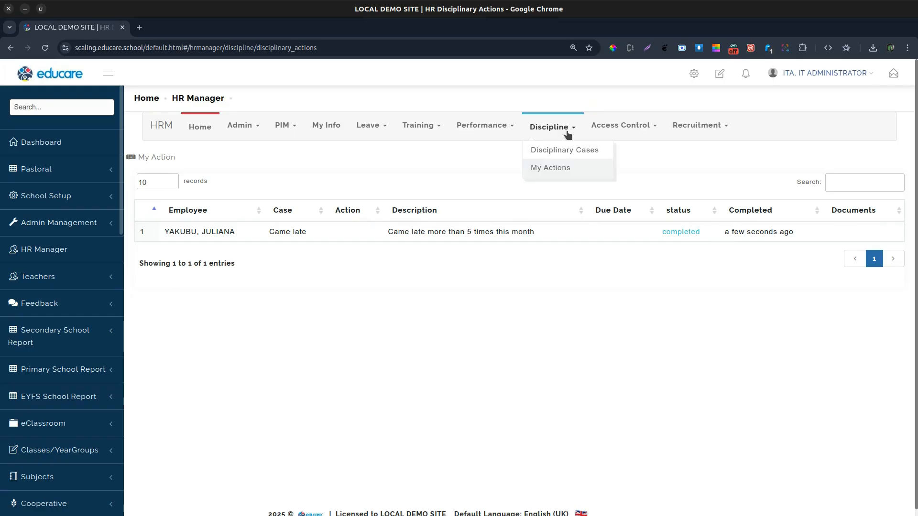
pyautogui.moveTo(592, 136)
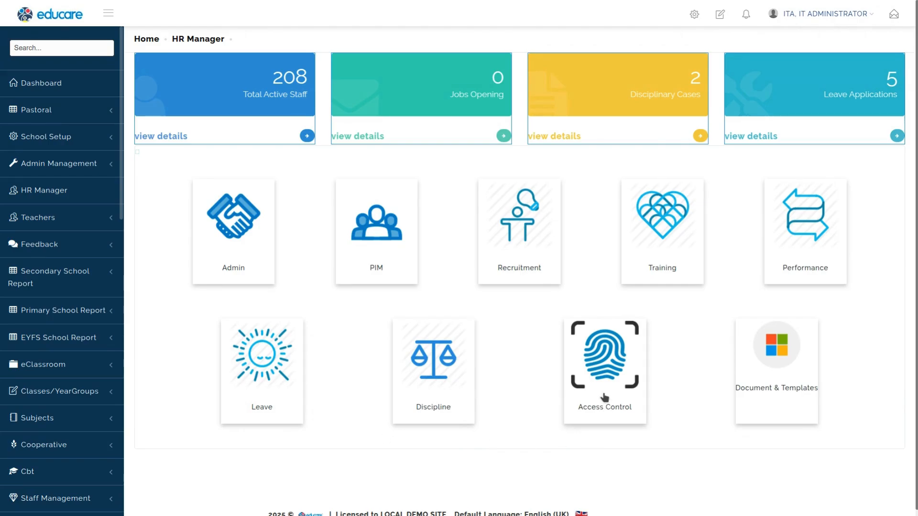
# Step: Open the attendance clock-in configuration and update the Teacher sub unit's resumption time at 07:00 AM
pyautogui.click(599, 369)
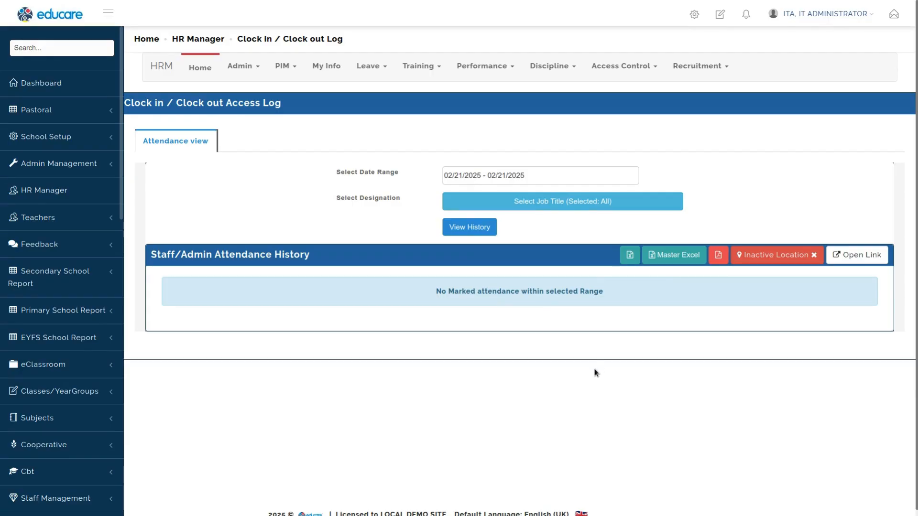
pyautogui.click(617, 67)
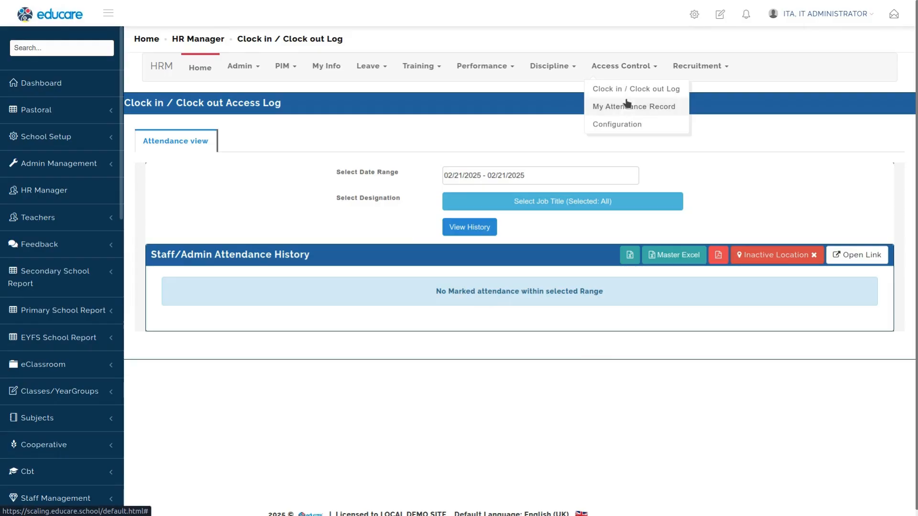
pyautogui.click(625, 124)
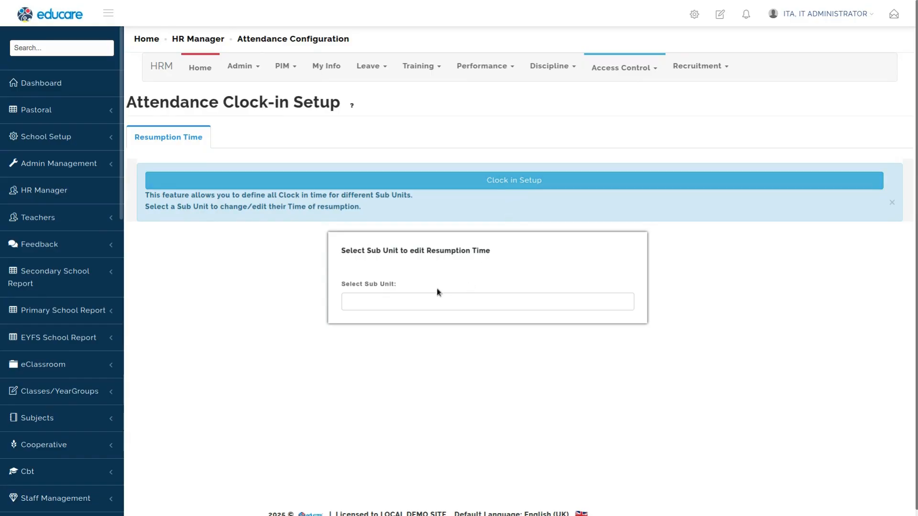
pyautogui.click(422, 303)
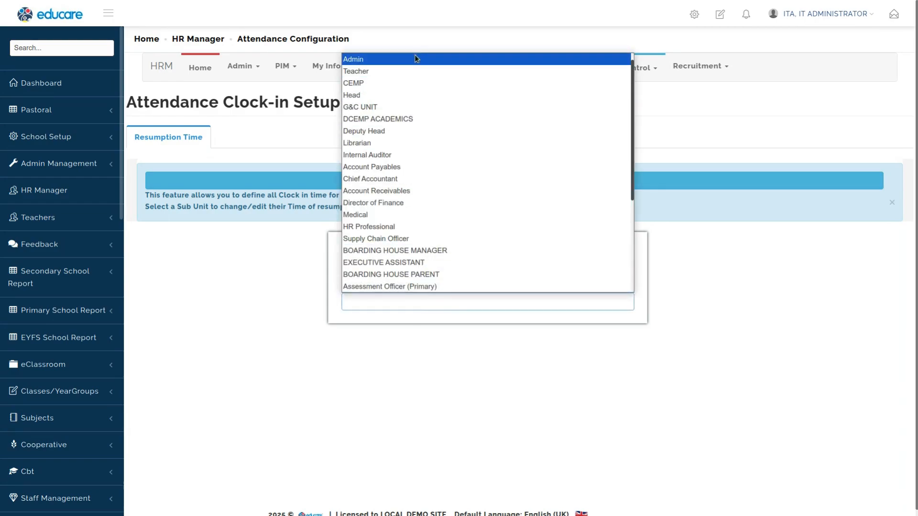
pyautogui.click(405, 73)
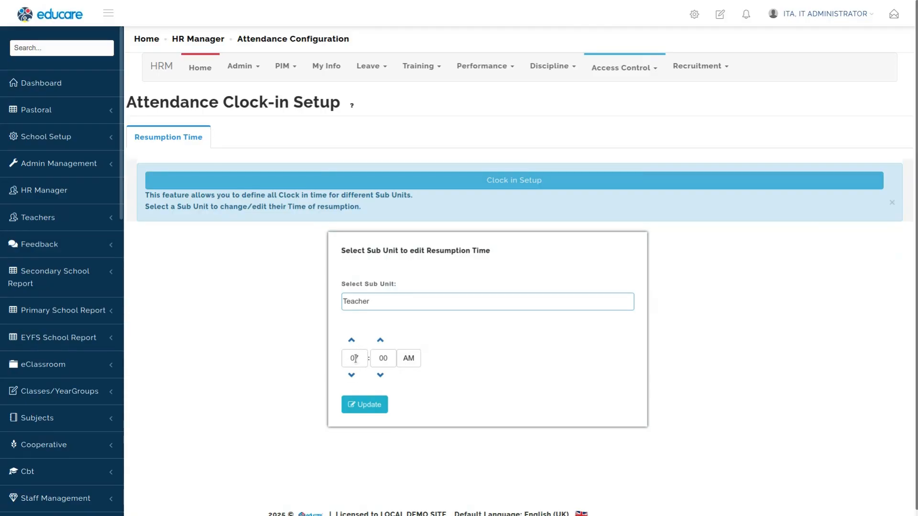
pyautogui.click(369, 406)
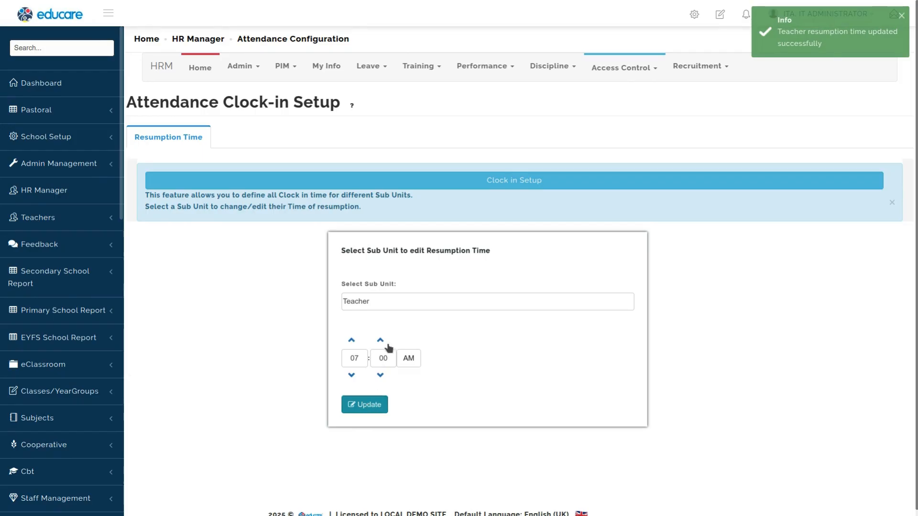
# Step: Set the HR Professional sub unit's resumption time to 08:00 AM and update it
pyautogui.click(413, 308)
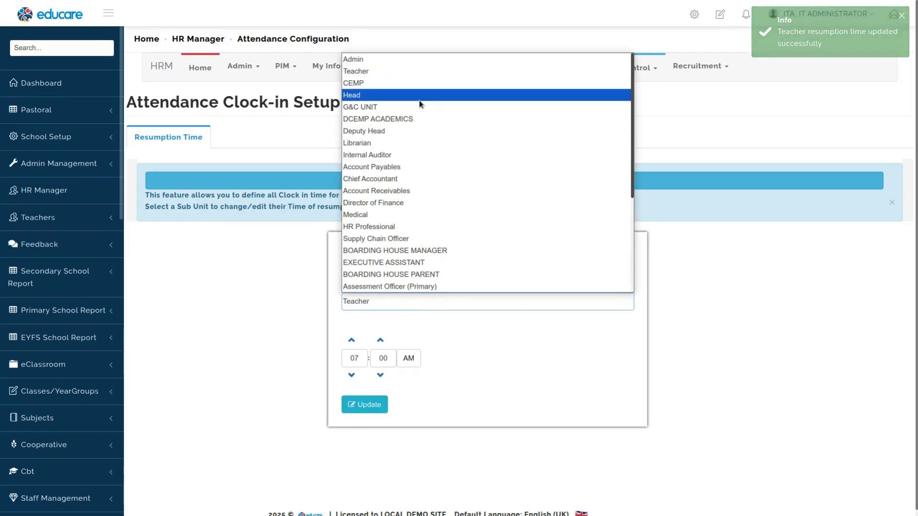
pyautogui.click(379, 227)
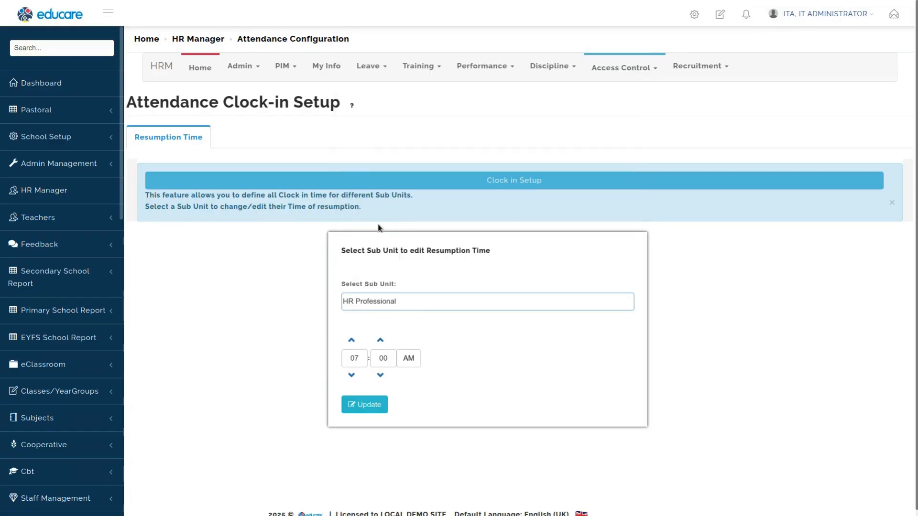
pyautogui.click(351, 340)
pyautogui.click(362, 405)
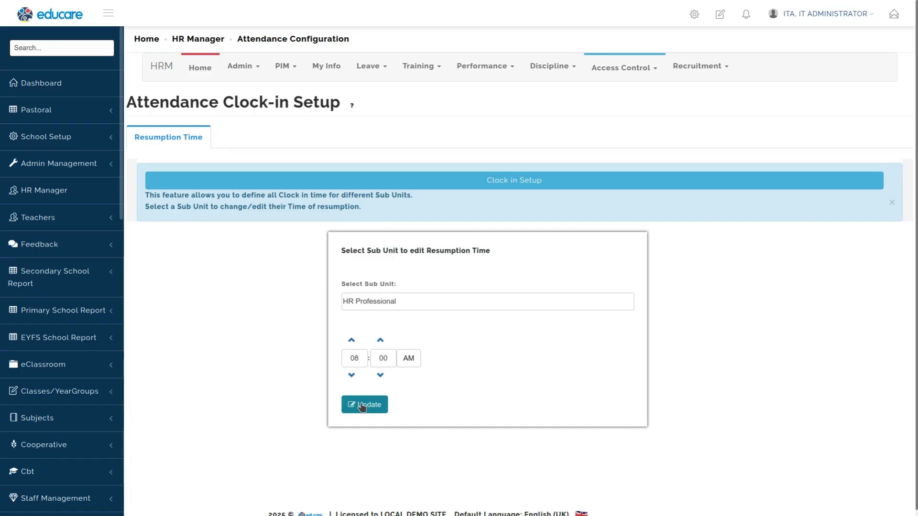
# Step: Select the Head sub unit and set its resumption time to 08:30 AM, then update it
pyautogui.click(388, 301)
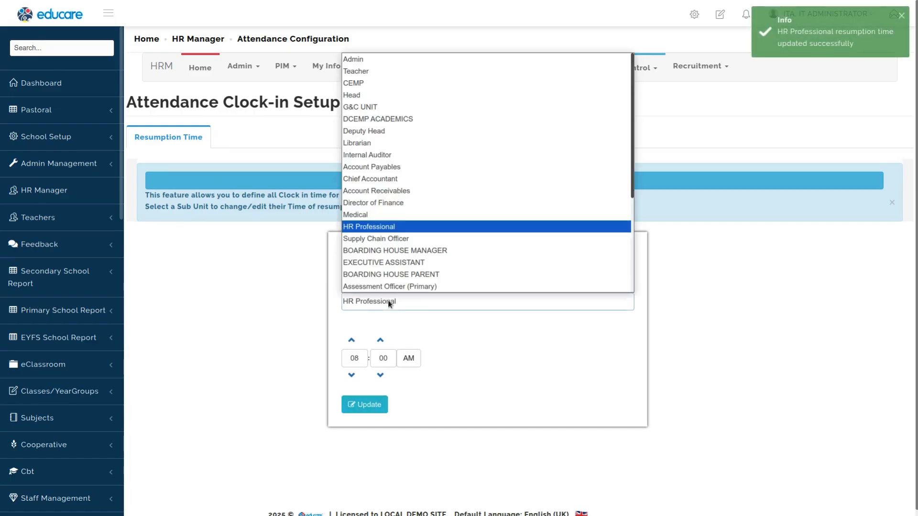
pyautogui.scroll(-4, 392, 227)
pyautogui.scroll(-1, 392, 227)
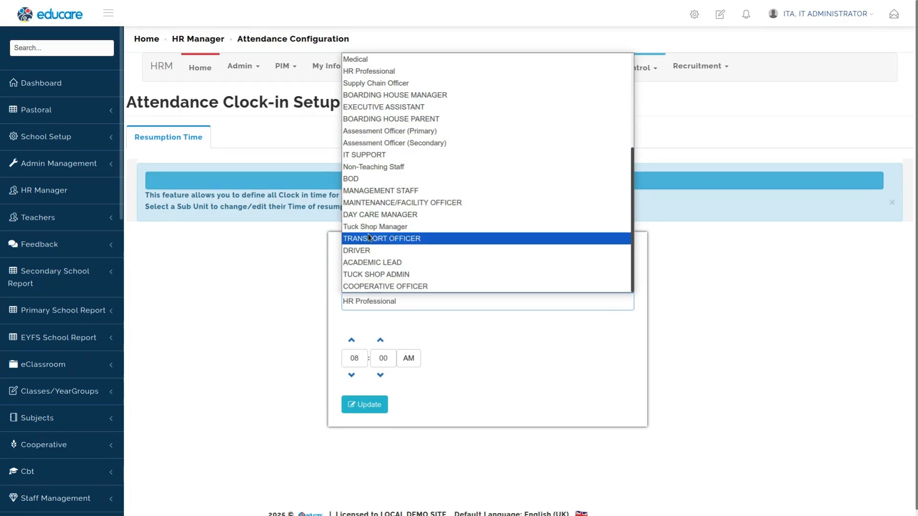
pyautogui.scroll(3, 361, 215)
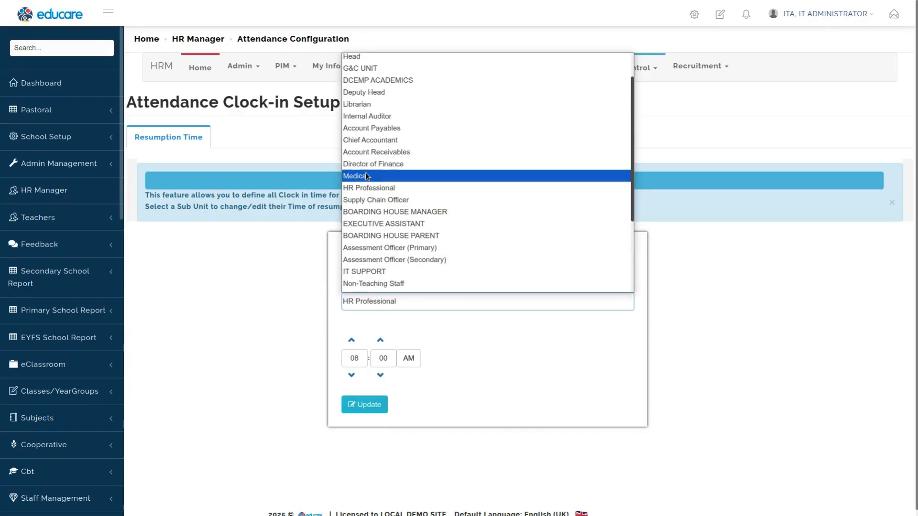
pyautogui.scroll(1, 366, 176)
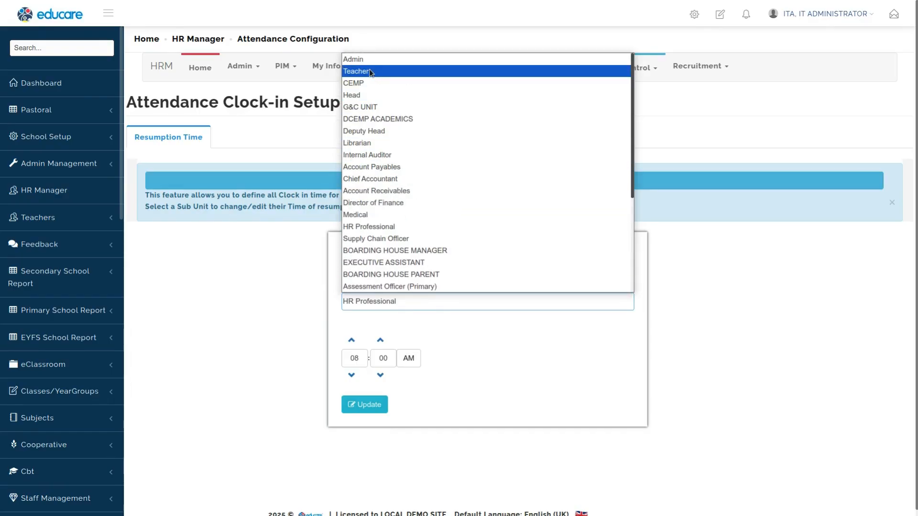
pyautogui.click(370, 96)
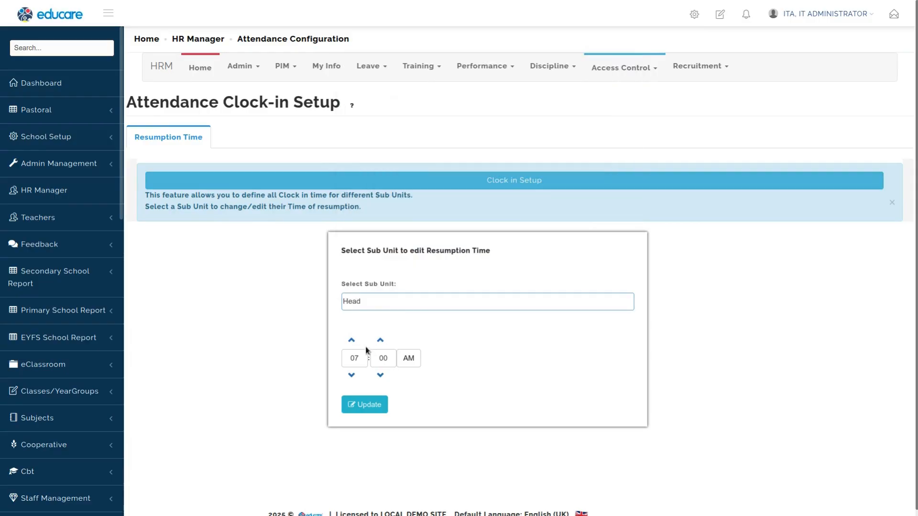
pyautogui.click(352, 342)
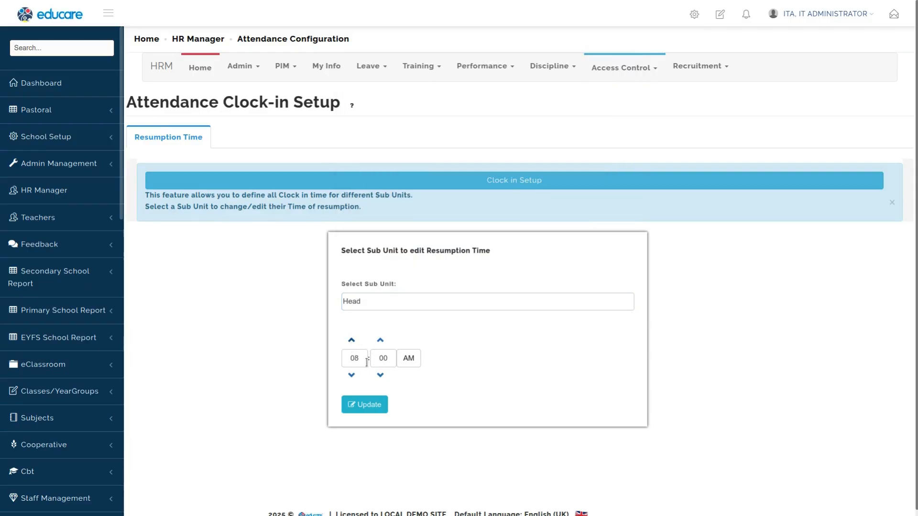
pyautogui.click(380, 341)
pyautogui.click(368, 407)
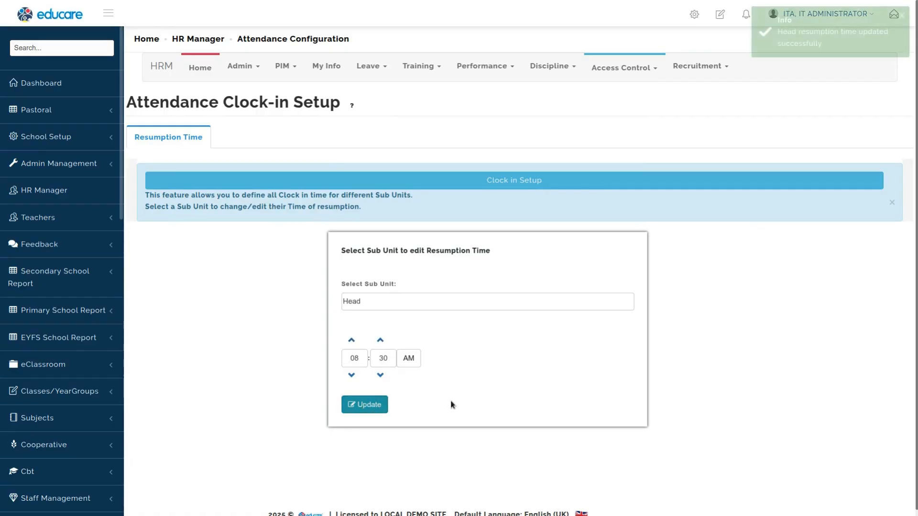
# Step: Review the saved resumption times of the Teacher, Head and HR Professional sub units
pyautogui.click(370, 301)
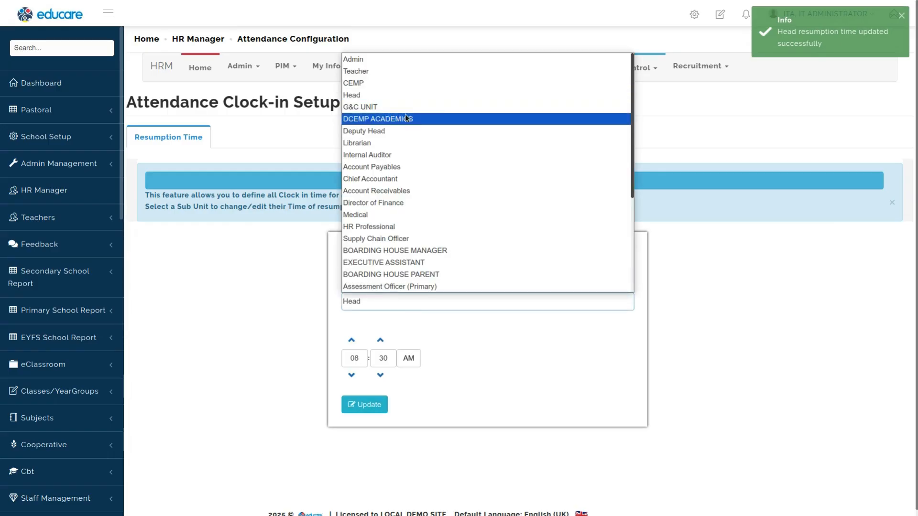
pyautogui.click(371, 71)
pyautogui.moveTo(371, 70)
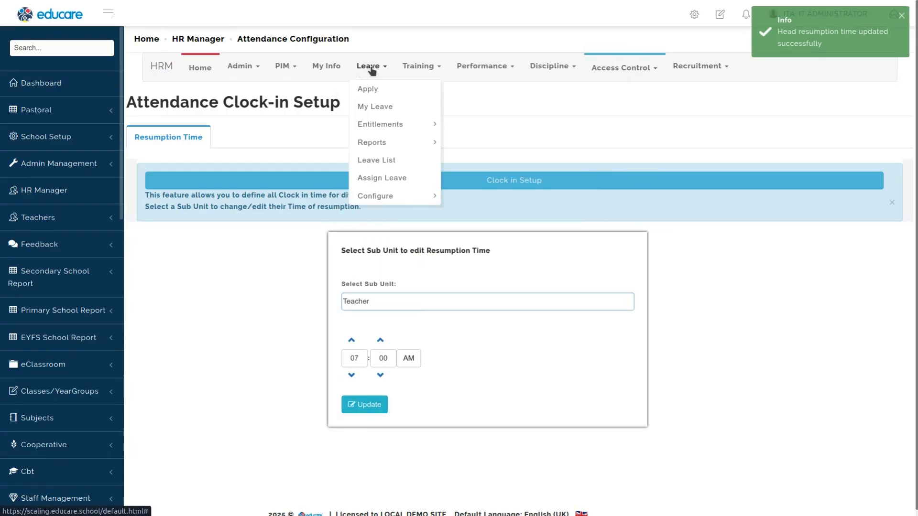
pyautogui.click(388, 305)
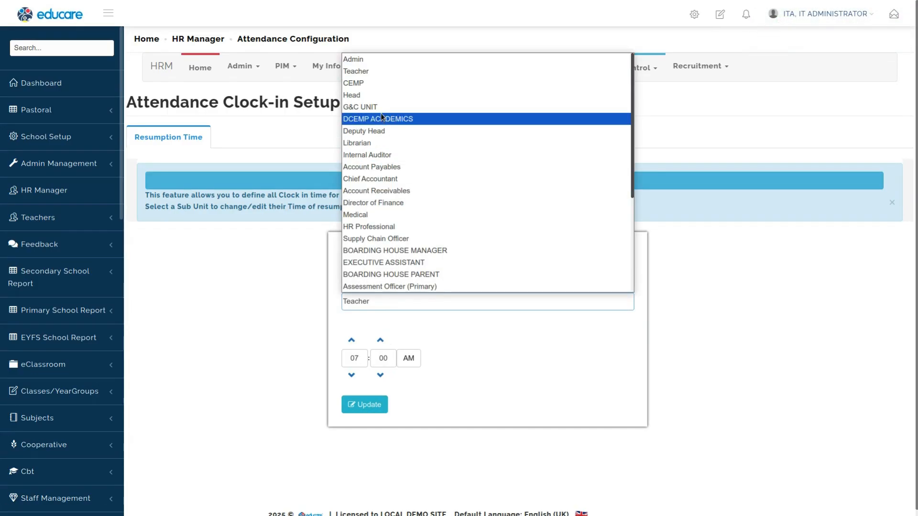
pyautogui.click(383, 95)
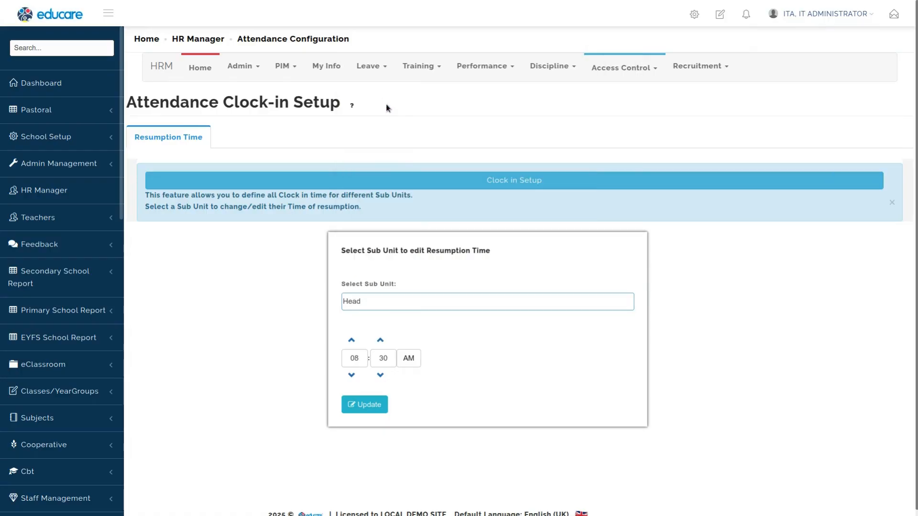
pyautogui.click(375, 298)
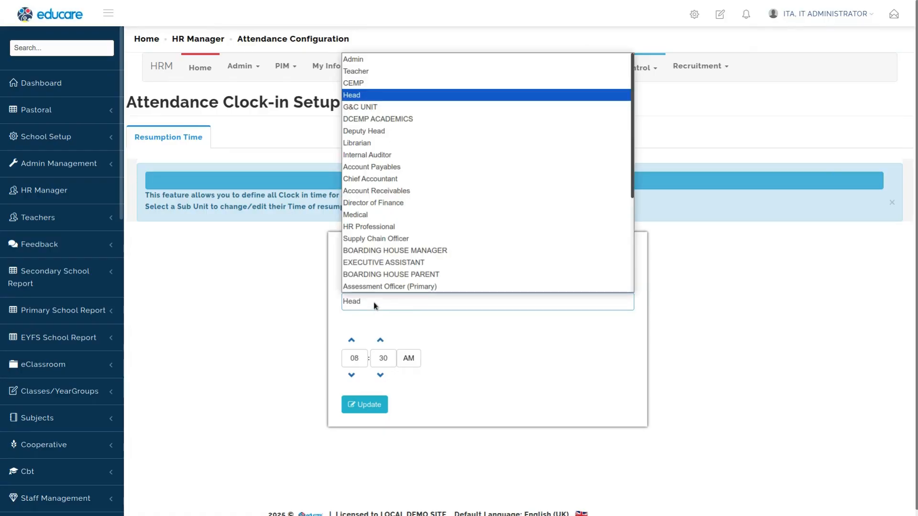
pyautogui.click(396, 228)
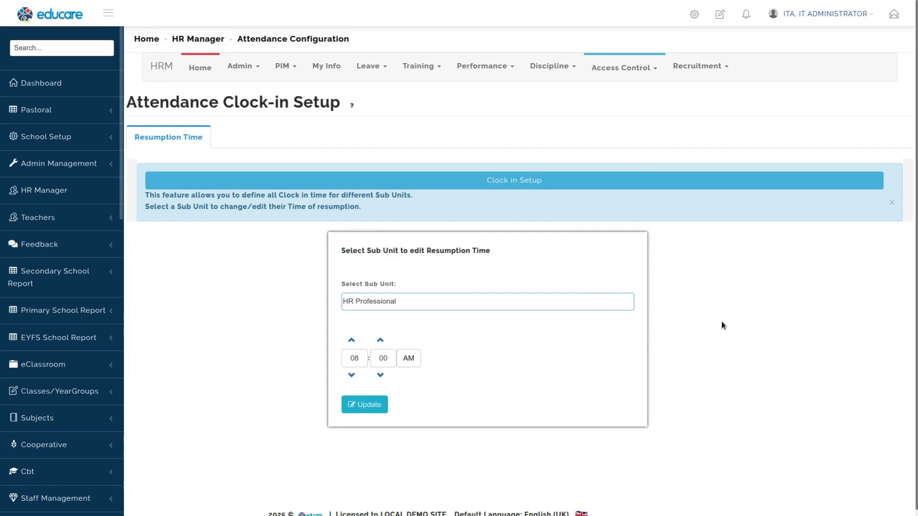
# Step: Dismiss the clock-in info banner and open the Clock in / Clock out Log under Access Control
pyautogui.click(892, 202)
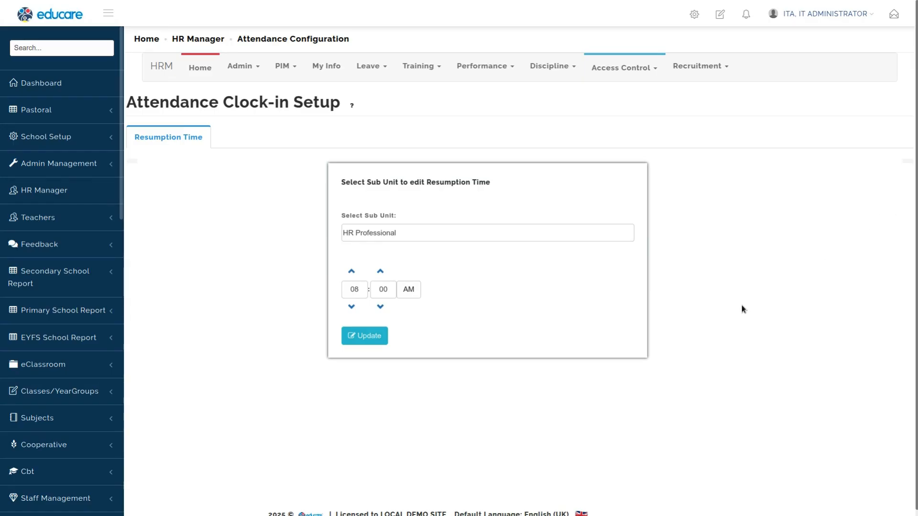
pyautogui.click(624, 70)
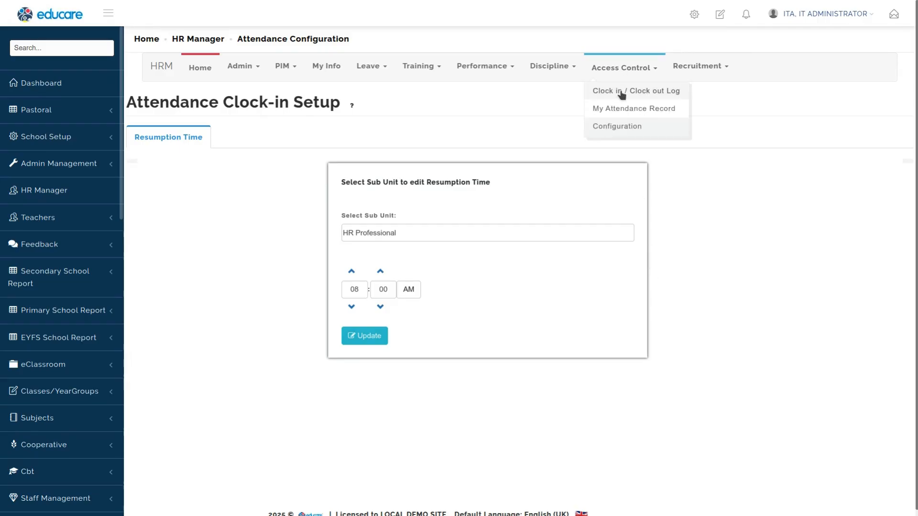
pyautogui.click(622, 94)
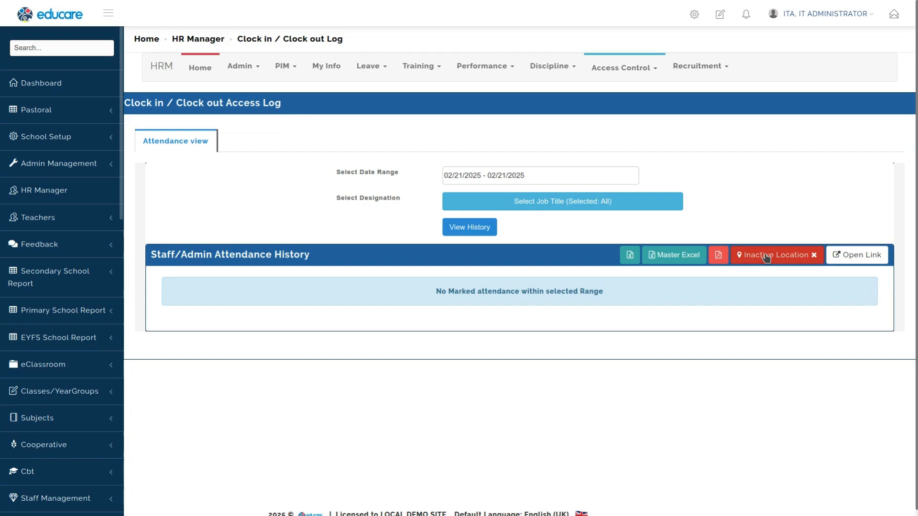
# Step: Activate the attendance location and open the staff attendance link, accepting the quick notes
pyautogui.moveTo(620, 68)
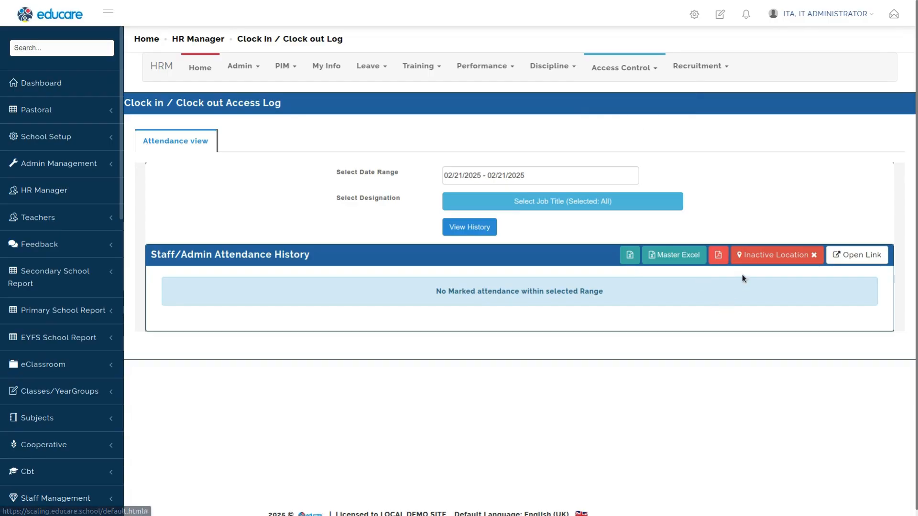
pyautogui.click(770, 255)
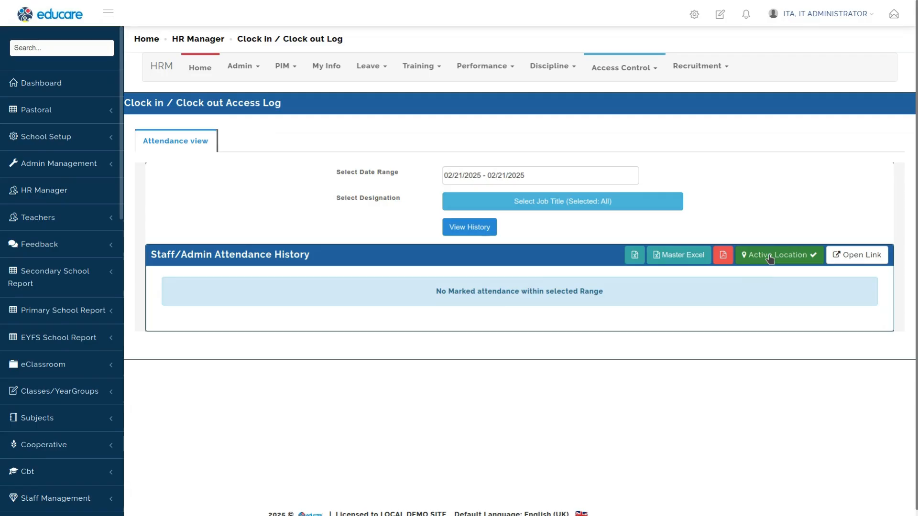
pyautogui.click(863, 256)
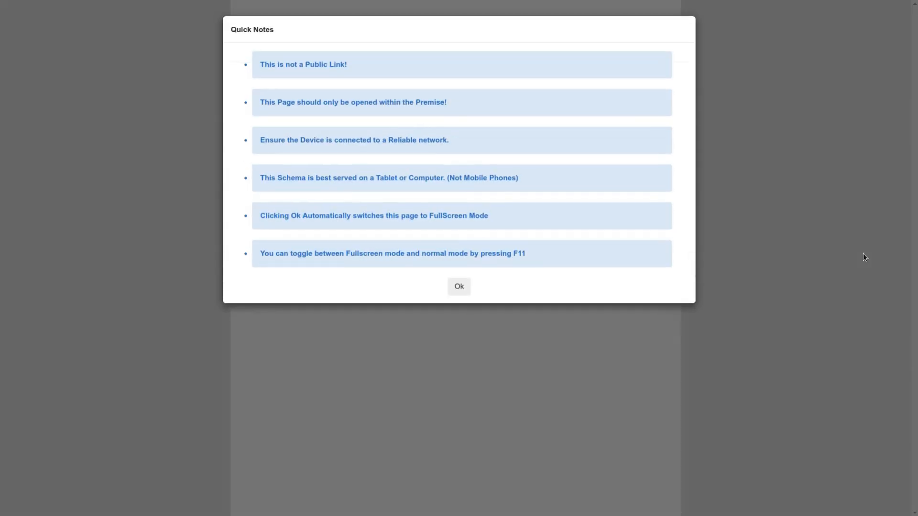
pyautogui.click(463, 287)
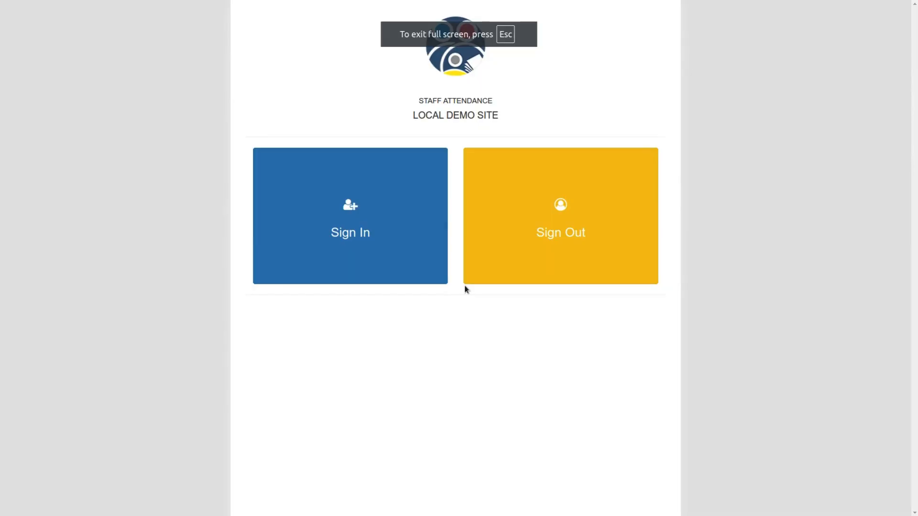
# Step: Start signing in on the staff attendance page and reveal your access PIN on your profile page
pyautogui.click(365, 231)
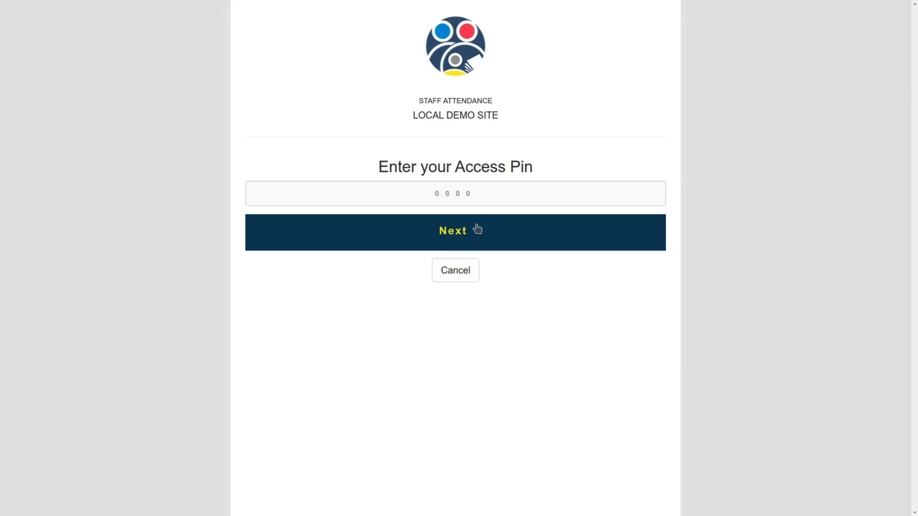
pyautogui.click(458, 195)
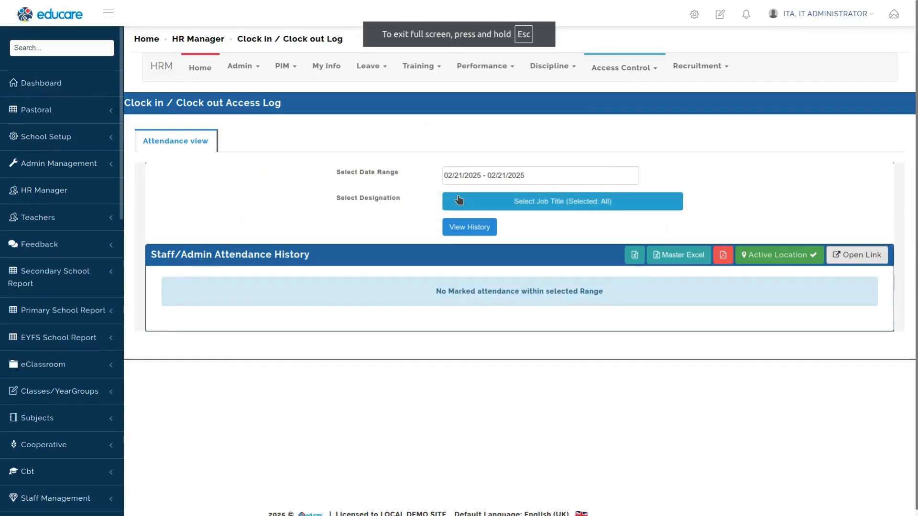
pyautogui.click(810, 25)
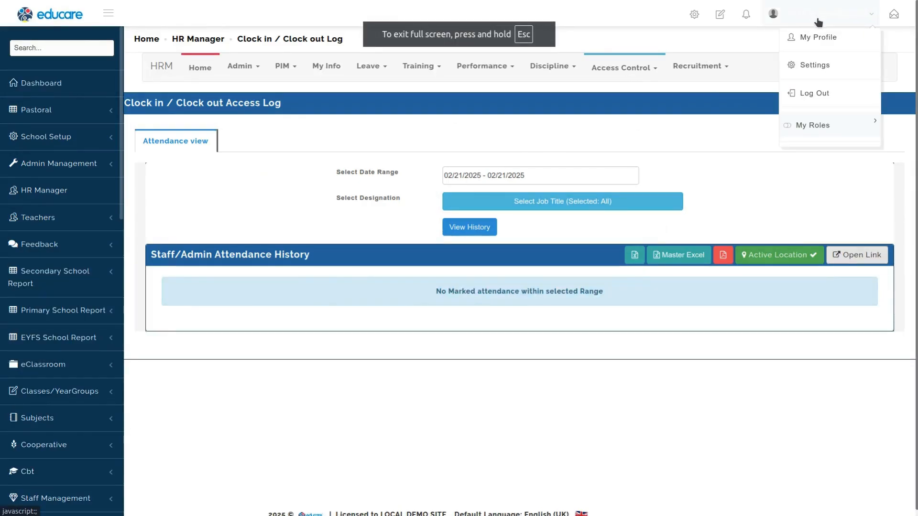
pyautogui.click(816, 24)
pyautogui.moveTo(862, 18)
pyautogui.click(829, 38)
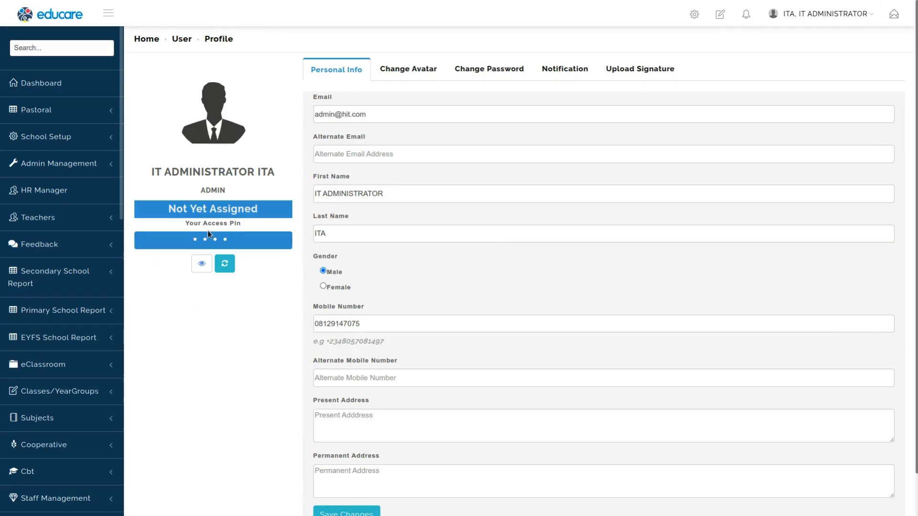
pyautogui.click(207, 269)
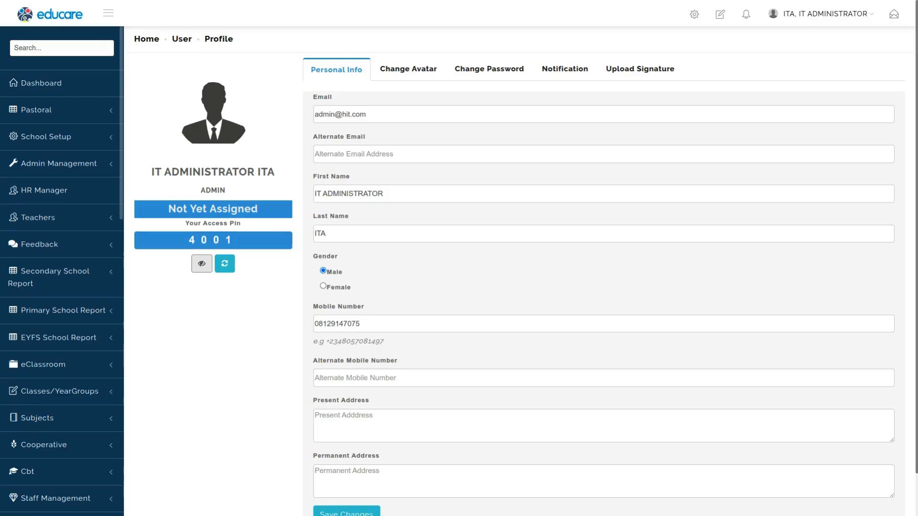
# Step: Enter your access PIN on the staff attendance sign-in page and continue
pyautogui.hotkey('alt', 'Tab')
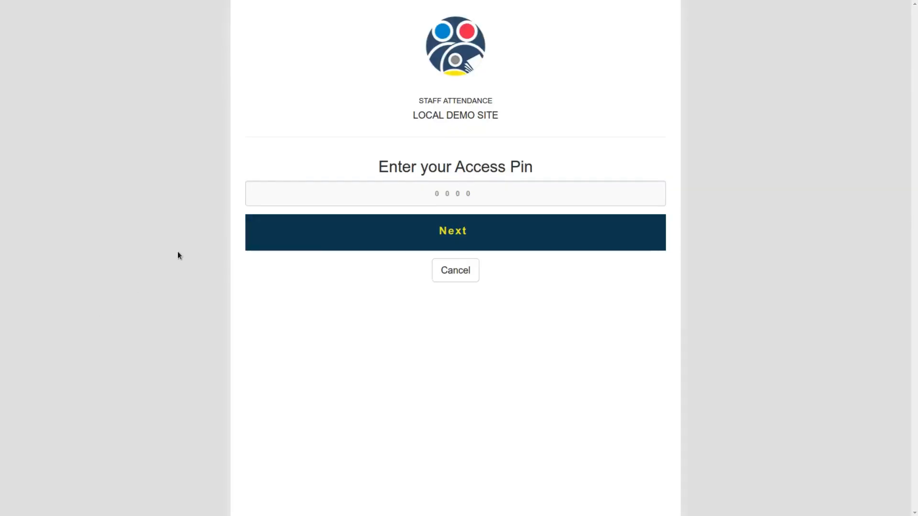
pyautogui.click(383, 193)
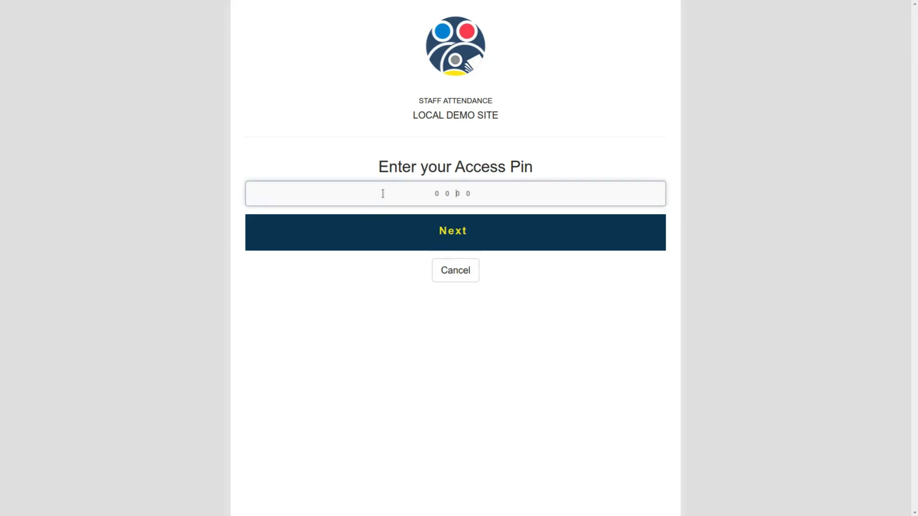
pyautogui.click(452, 236)
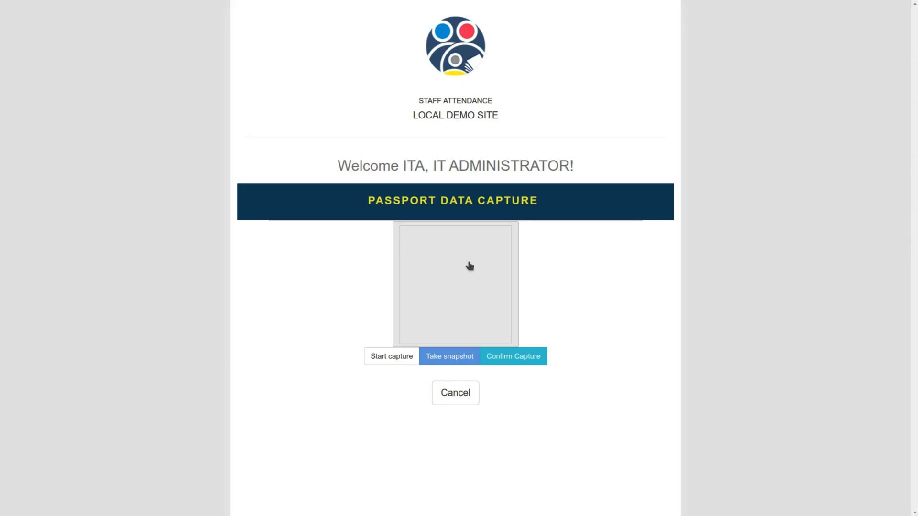
# Step: Capture a passport snapshot with the webcam, confirm it and submit the sign-in
pyautogui.click(389, 360)
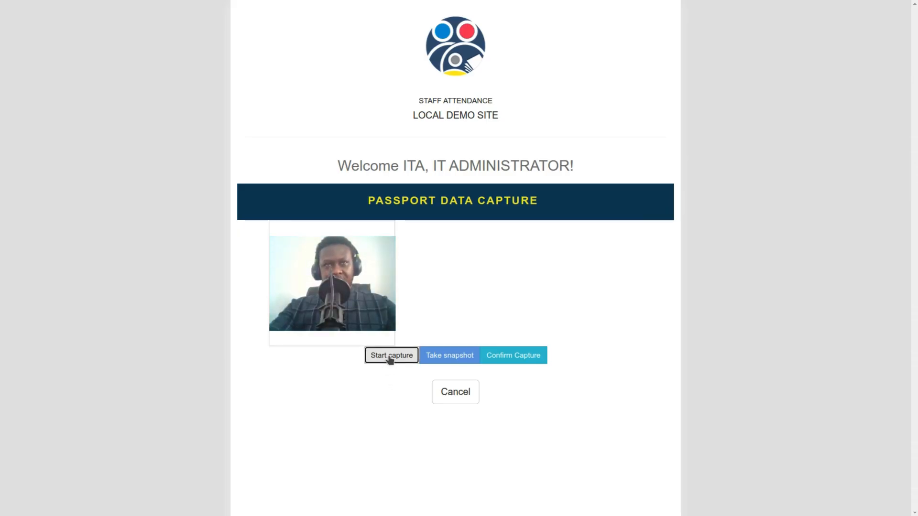
pyautogui.click(447, 361)
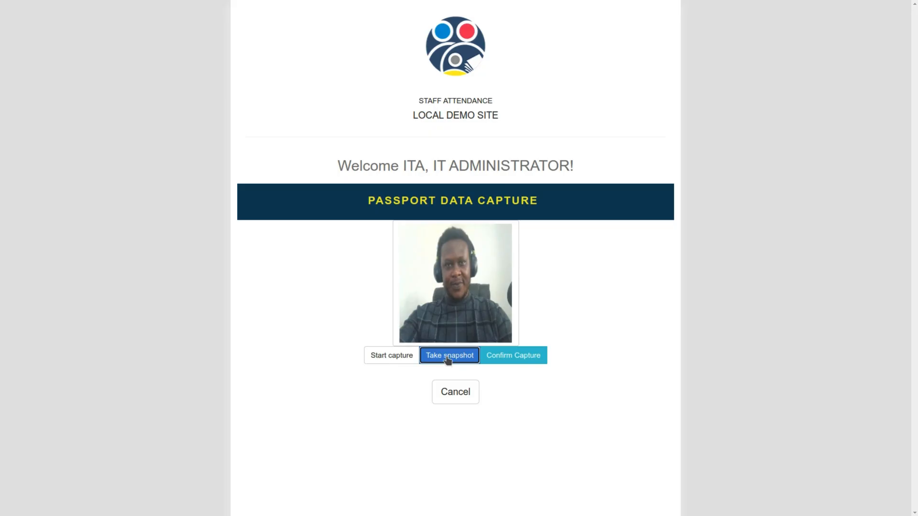
pyautogui.click(514, 358)
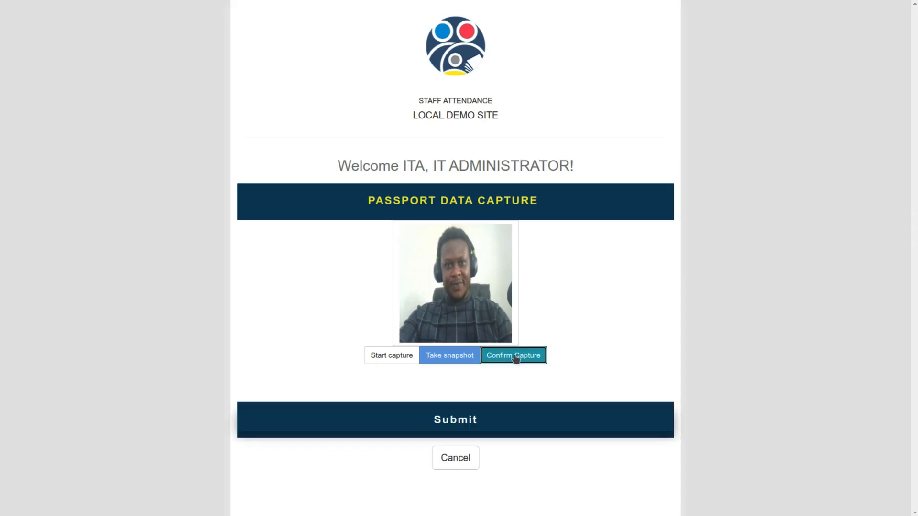
pyautogui.click(450, 418)
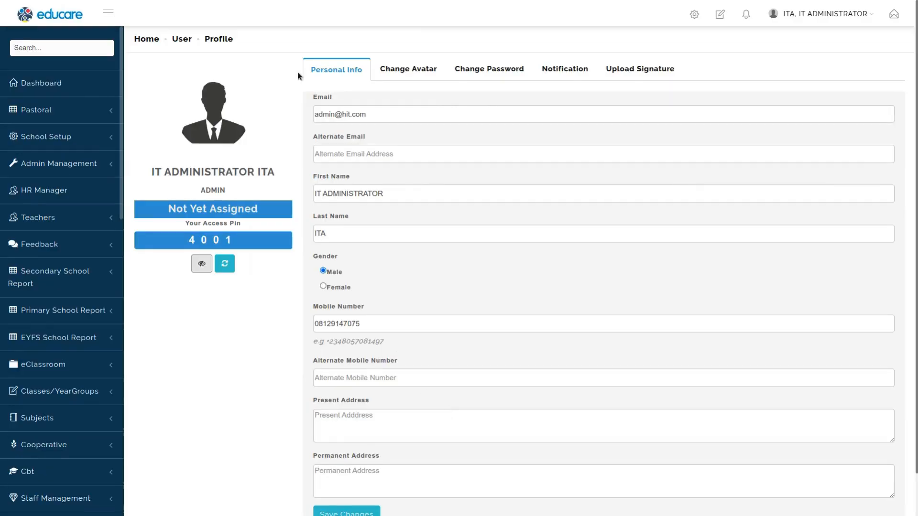
# Step: View the attendance history filtered by the Deputy Chief Education Management Professional (Admin) designation
pyautogui.click(192, 297)
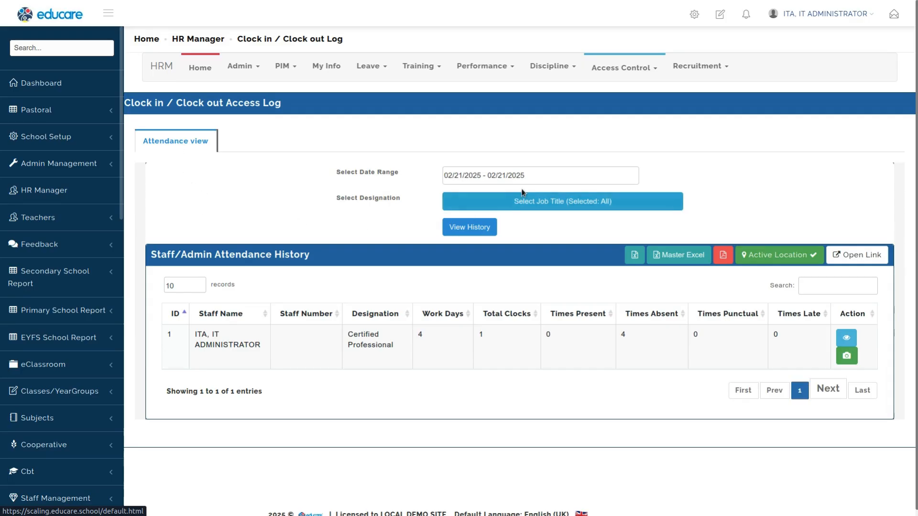
pyautogui.click(560, 205)
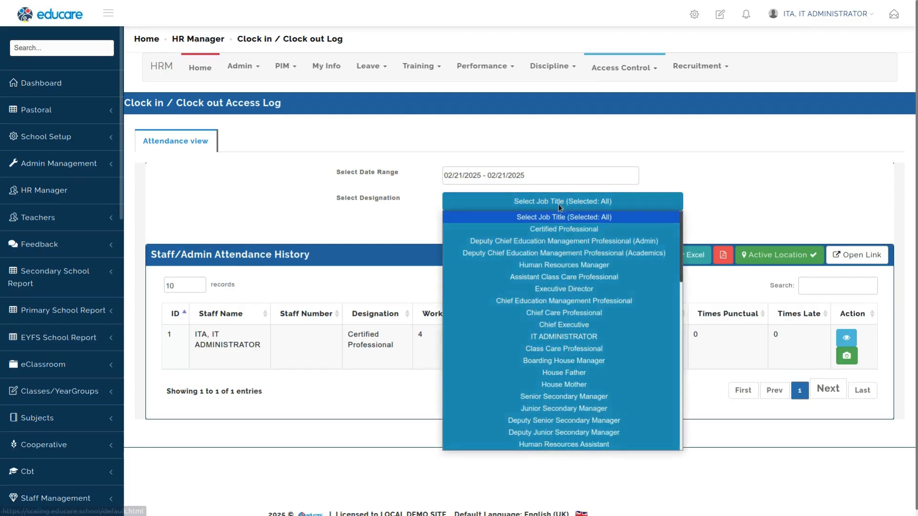
pyautogui.click(540, 243)
pyautogui.click(468, 226)
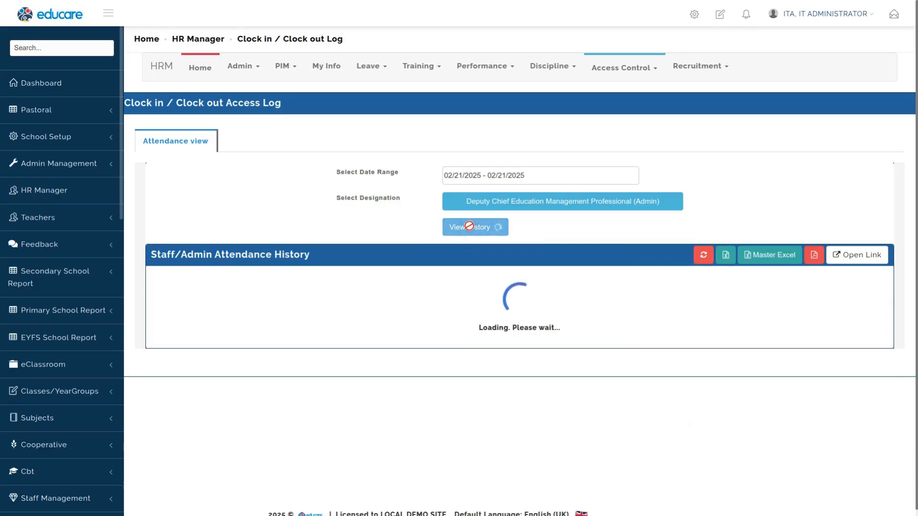
# Step: View the attendance history for the Certified Professional designation over this month
pyautogui.click(511, 202)
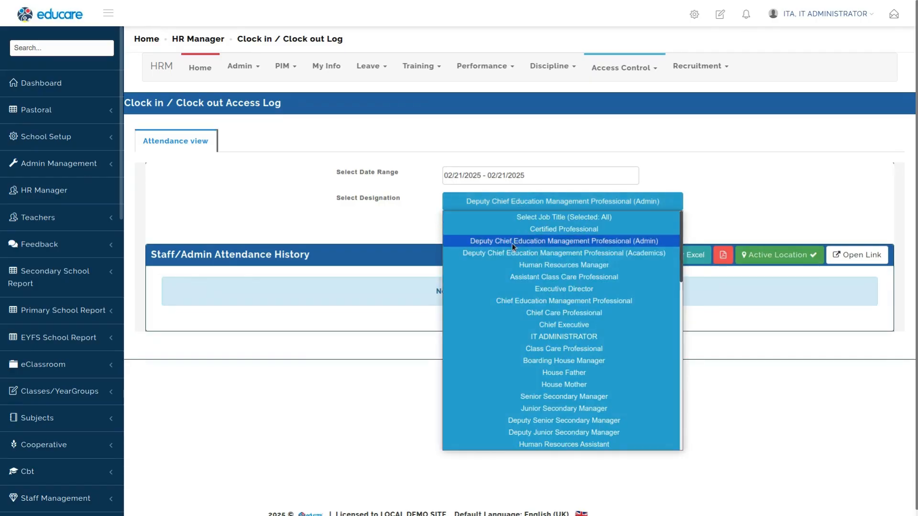
pyautogui.click(524, 228)
pyautogui.click(490, 234)
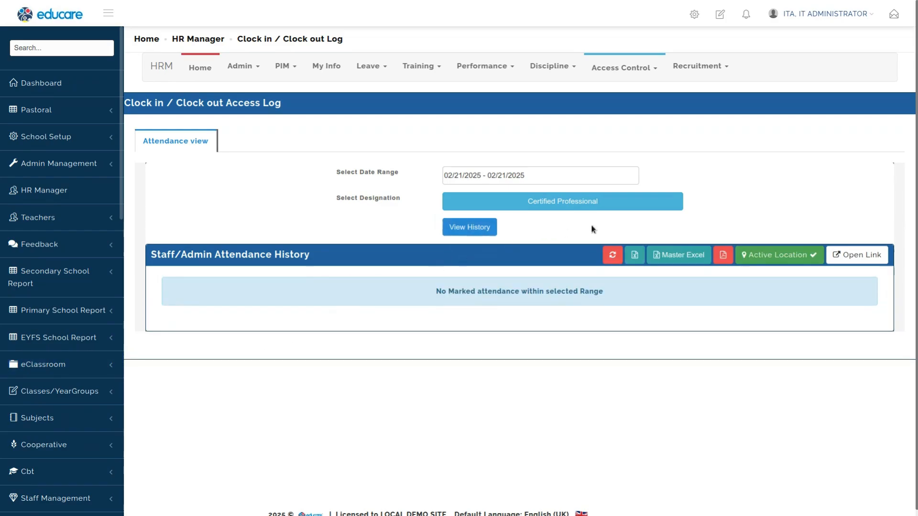
pyautogui.click(525, 178)
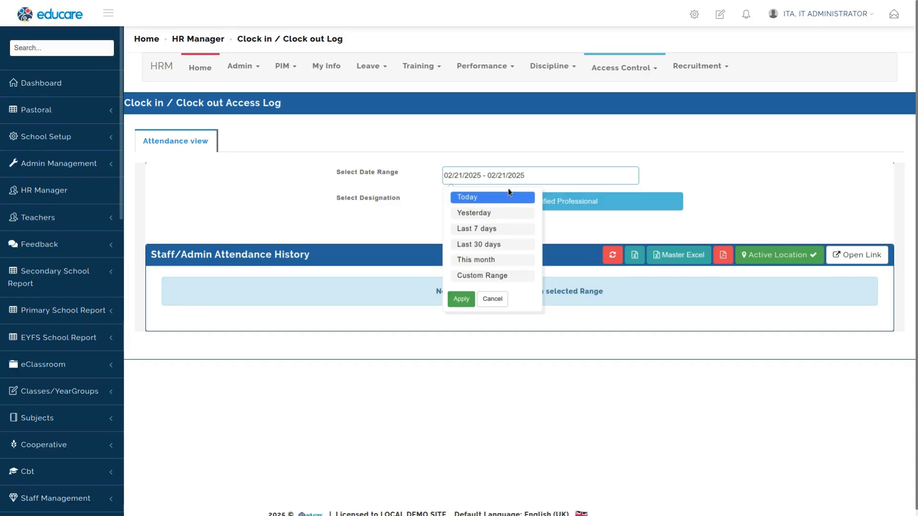
pyautogui.click(480, 262)
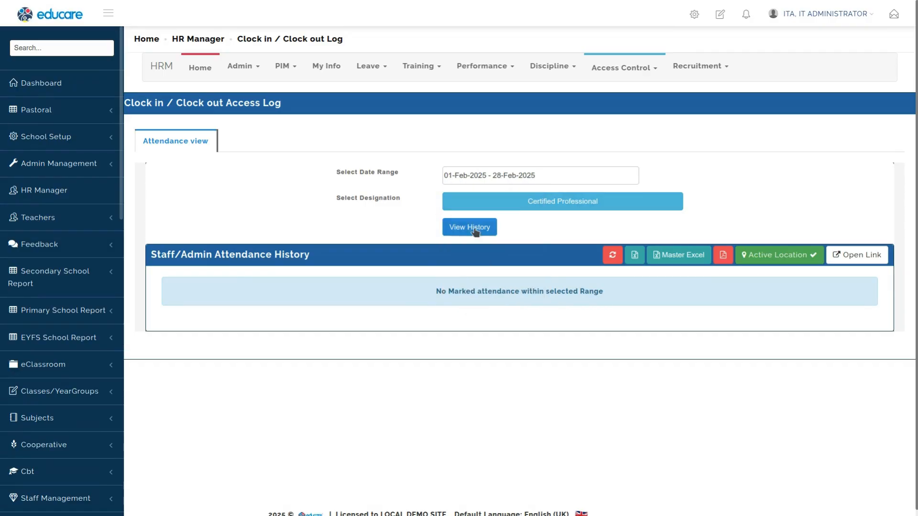
pyautogui.click(468, 229)
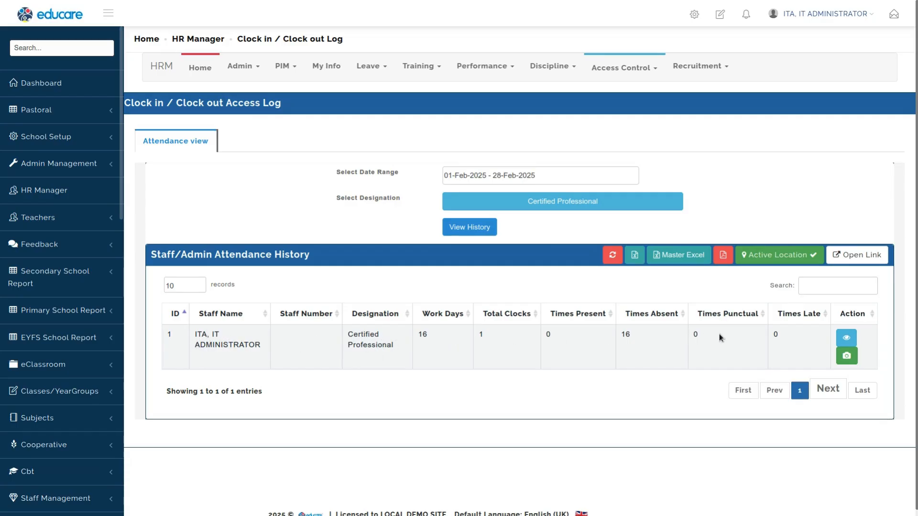
pyautogui.doubleClick(482, 334)
pyautogui.doubleClick(421, 334)
pyautogui.doubleClick(484, 335)
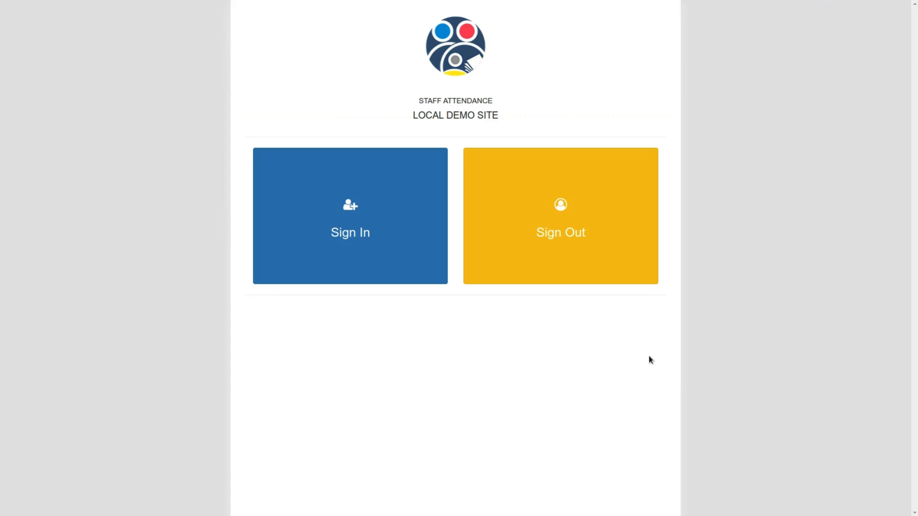
# Step: Start signing out and enter your access PIN on the staff attendance page, then continue
pyautogui.click(571, 234)
pyautogui.click(456, 194)
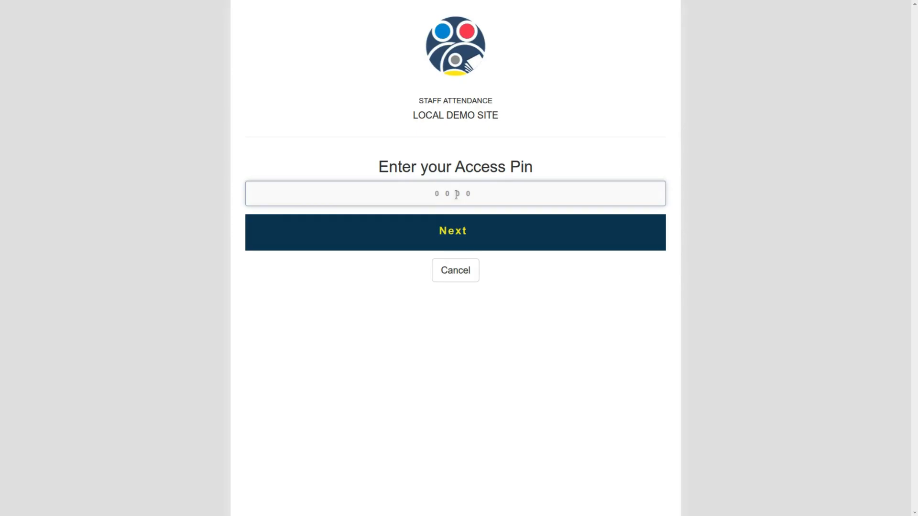
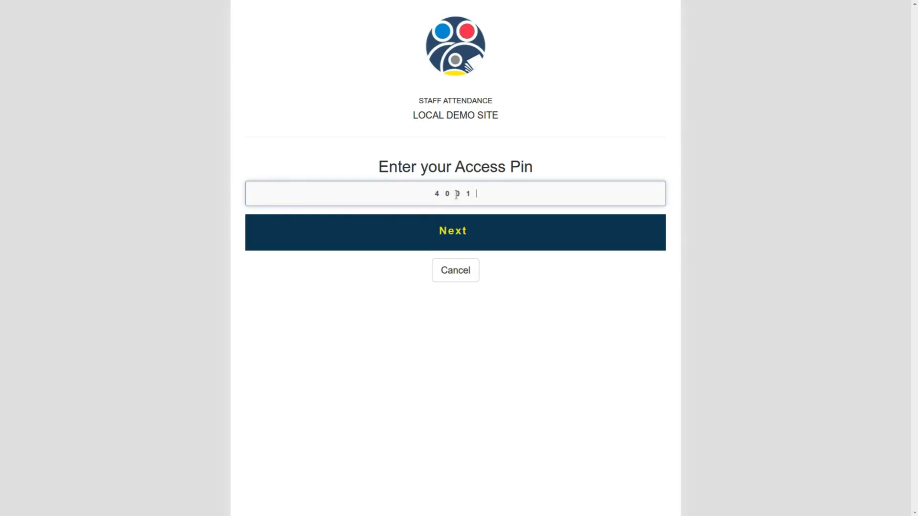
pyautogui.click(458, 233)
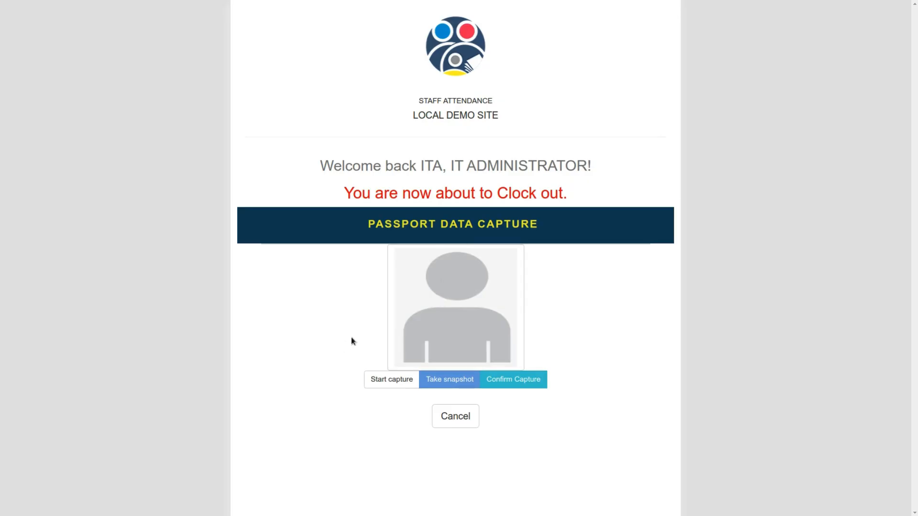
# Step: Capture a webcam snapshot, confirm it, clock out and close the sign-out page
pyautogui.click(401, 379)
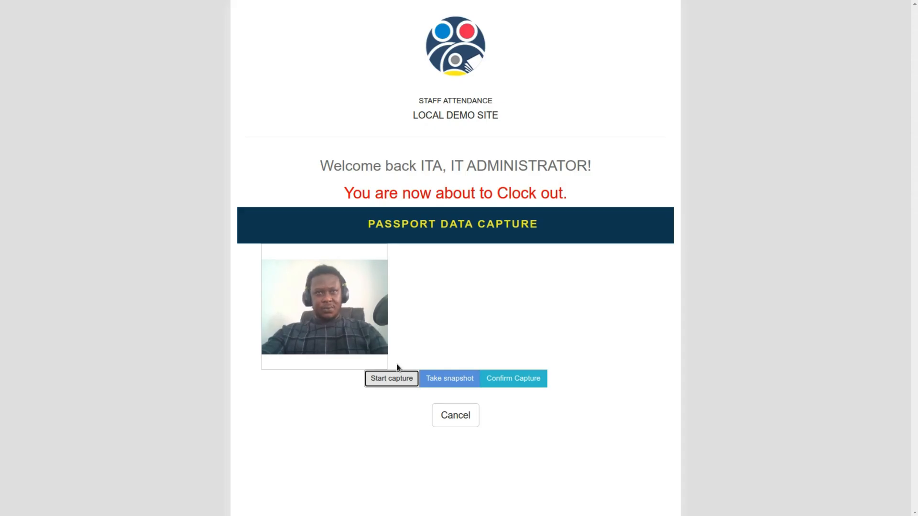
pyautogui.click(449, 385)
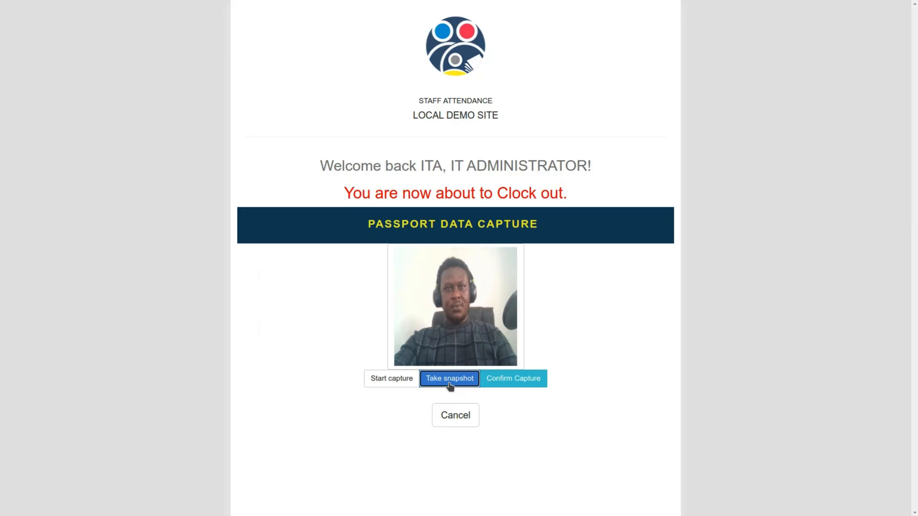
pyautogui.click(502, 380)
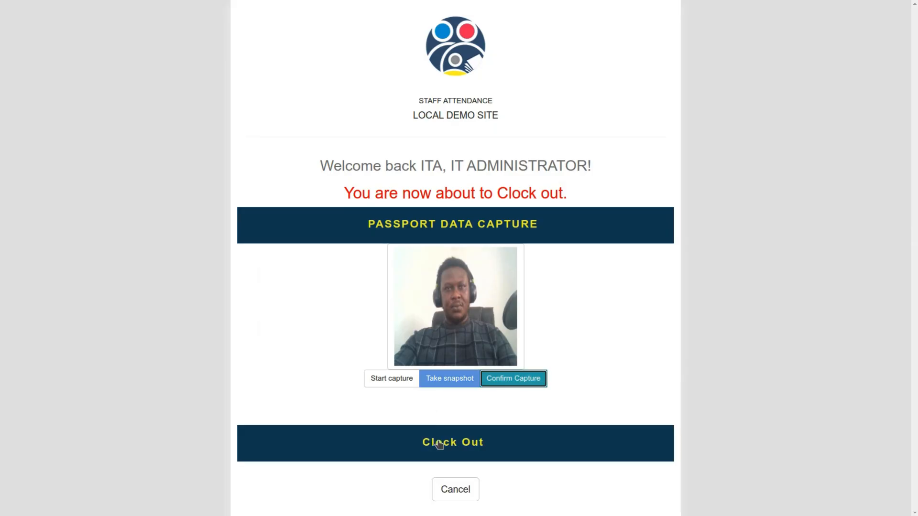
pyautogui.click(439, 444)
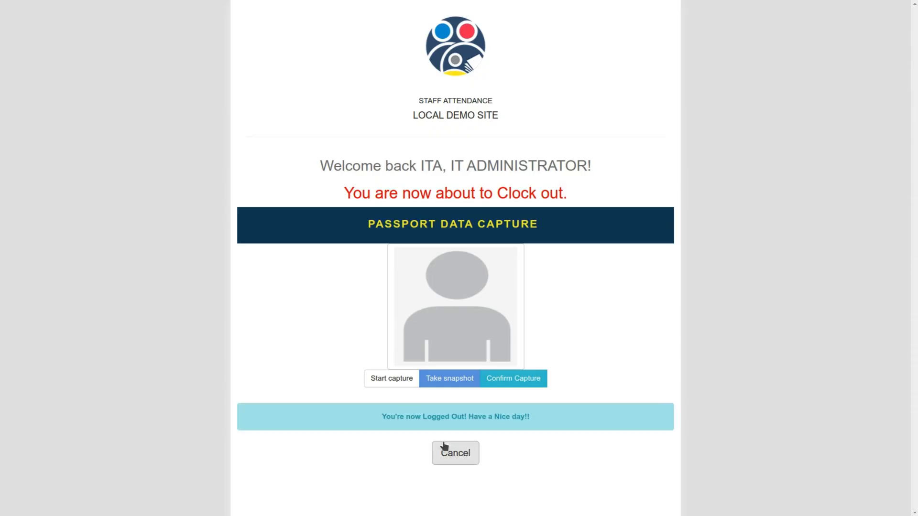
pyautogui.click(445, 452)
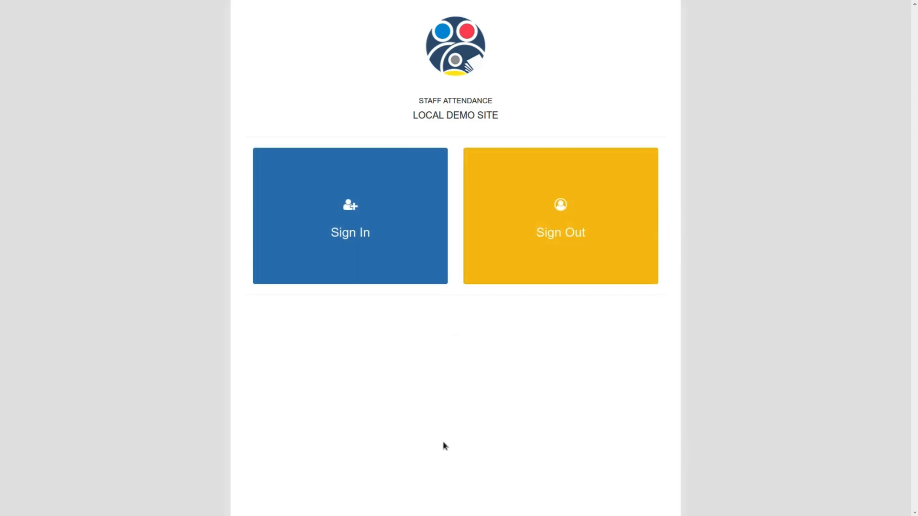
# Step: Reload the attendance history for all designations and open the staff member's daily attendance details
pyautogui.hotkey('ctrl', 'Tab')
pyautogui.click(464, 226)
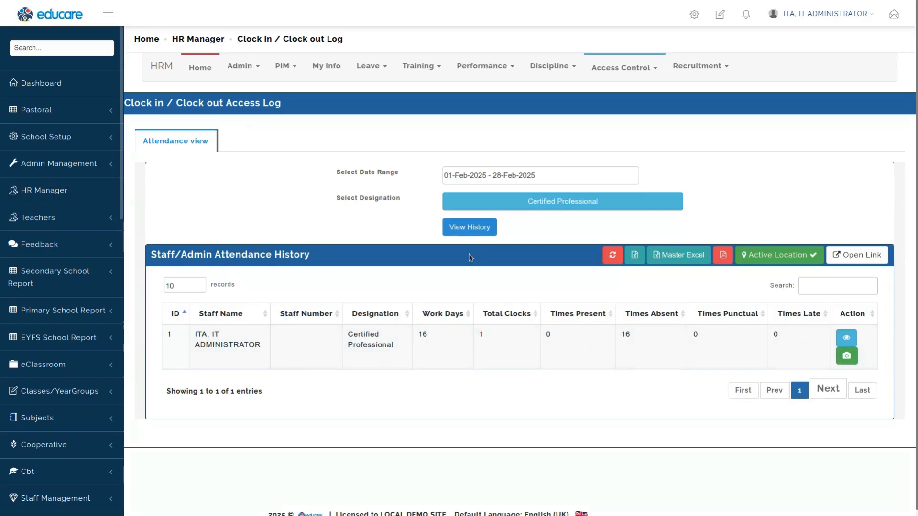
pyautogui.click(475, 227)
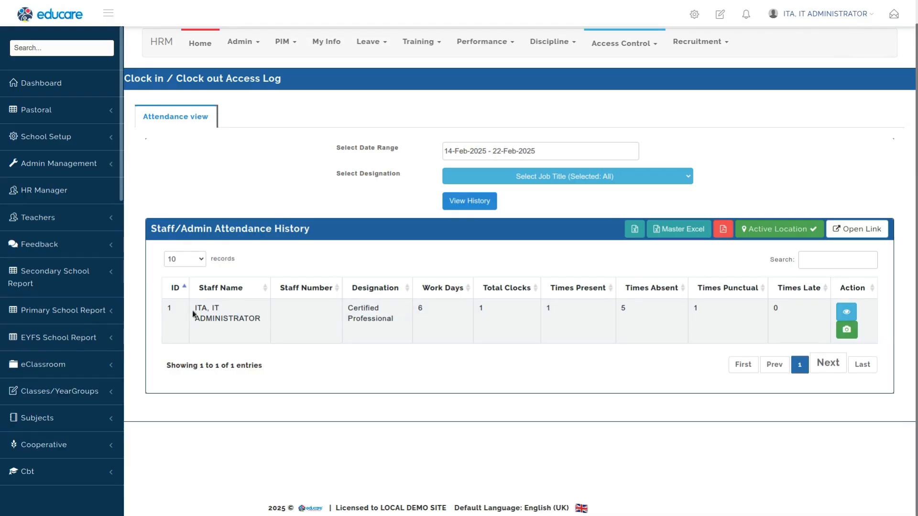
pyautogui.click(469, 200)
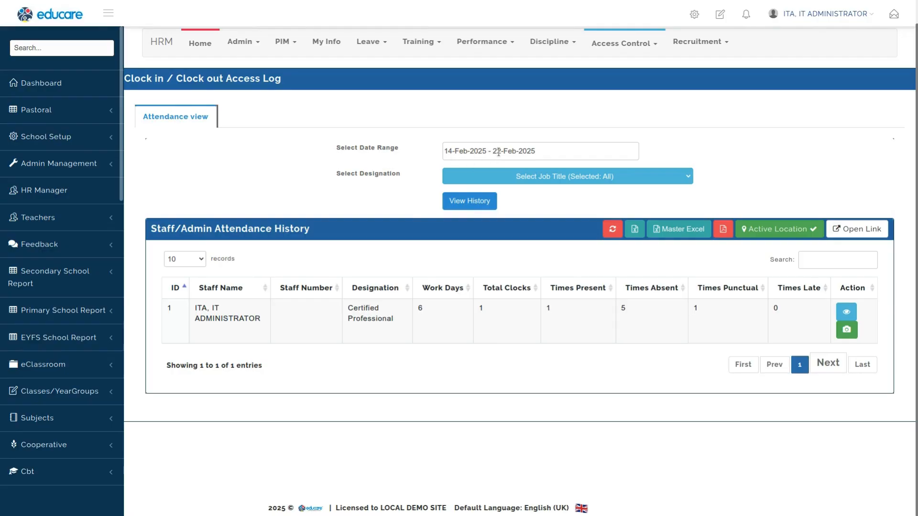
pyautogui.moveTo(416, 309); pyautogui.dragTo(434, 313)
pyautogui.moveTo(480, 305); pyautogui.dragTo(494, 309)
pyautogui.click(846, 313)
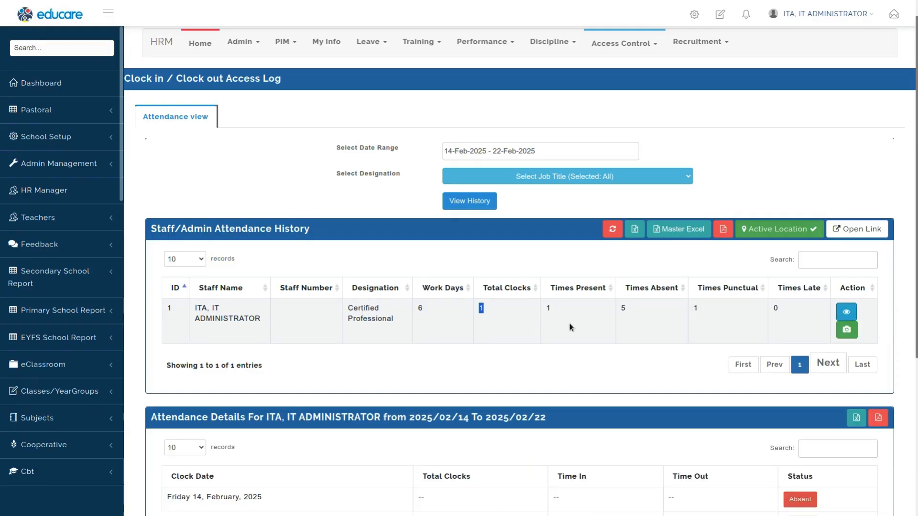
pyautogui.scroll(-5, 571, 324)
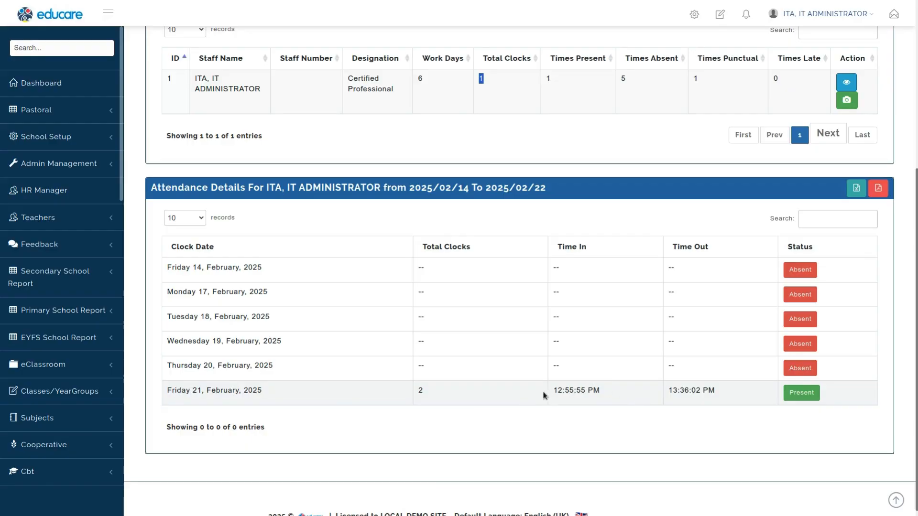
pyautogui.moveTo(421, 389); pyautogui.dragTo(437, 396)
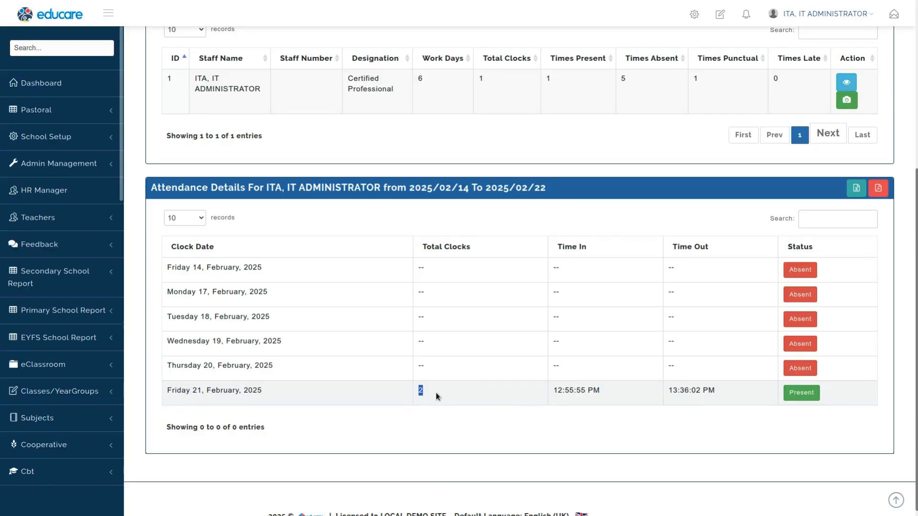
pyautogui.tripleClick(249, 390)
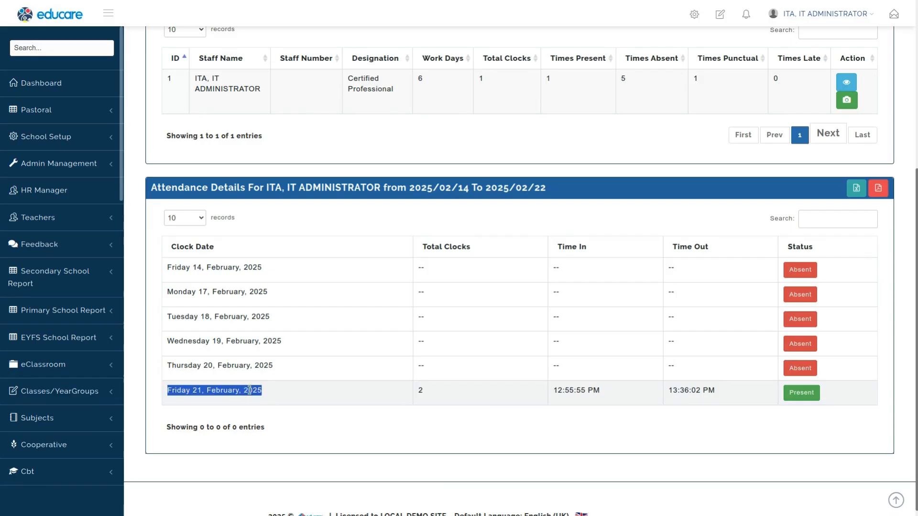
pyautogui.tripleClick(562, 391)
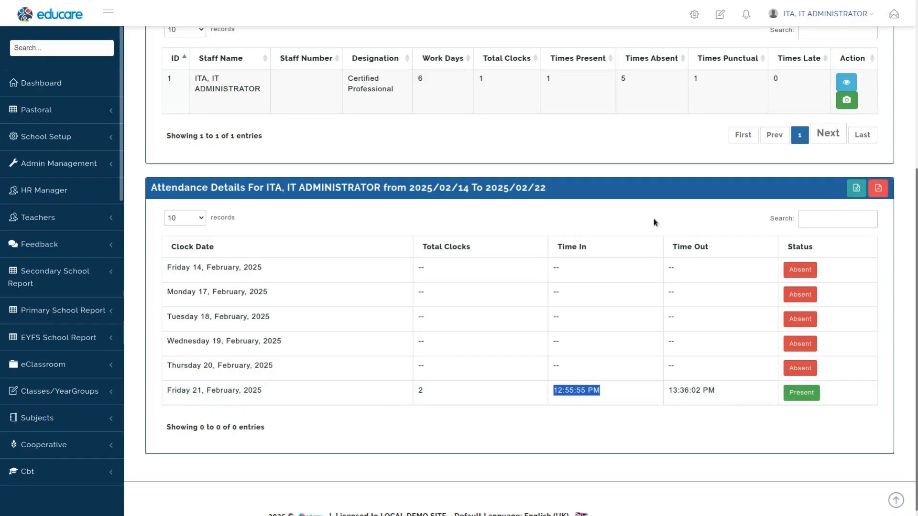
# Step: Check the Admin sub-unit's resumption time in the attendance configuration, then return to the clock-in log
pyautogui.scroll(5, 653, 221)
pyautogui.moveTo(604, 74)
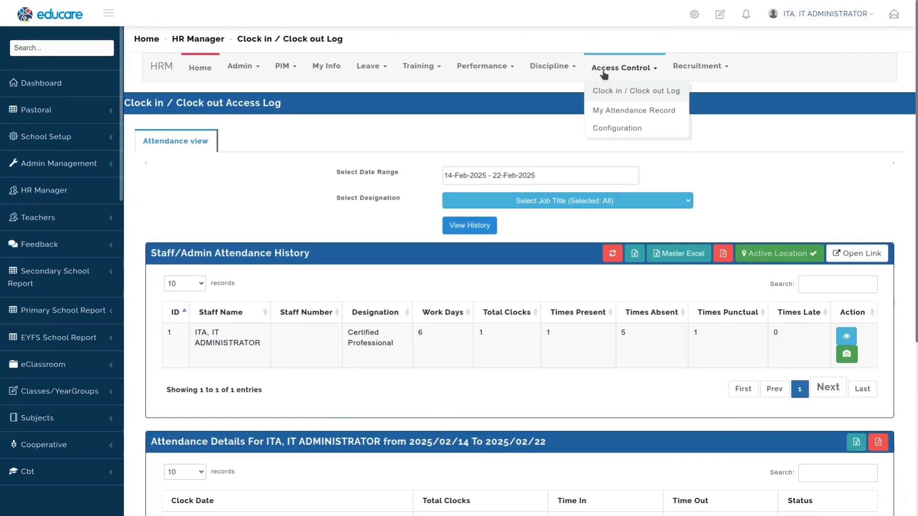
pyautogui.click(621, 132)
pyautogui.click(392, 310)
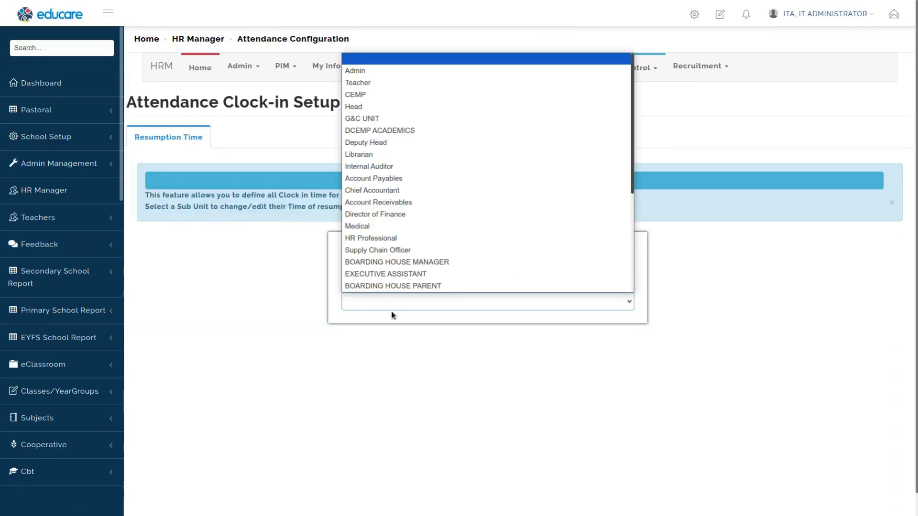
pyautogui.click(356, 70)
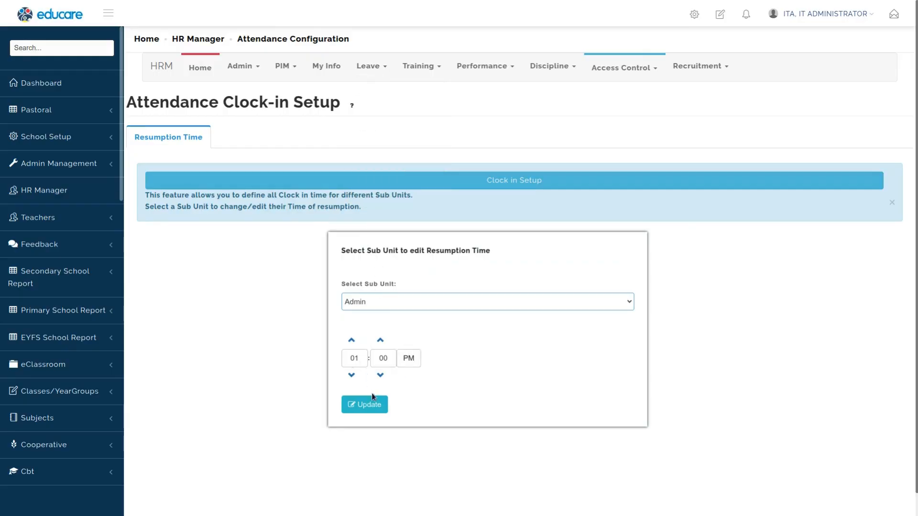
pyautogui.click(608, 68)
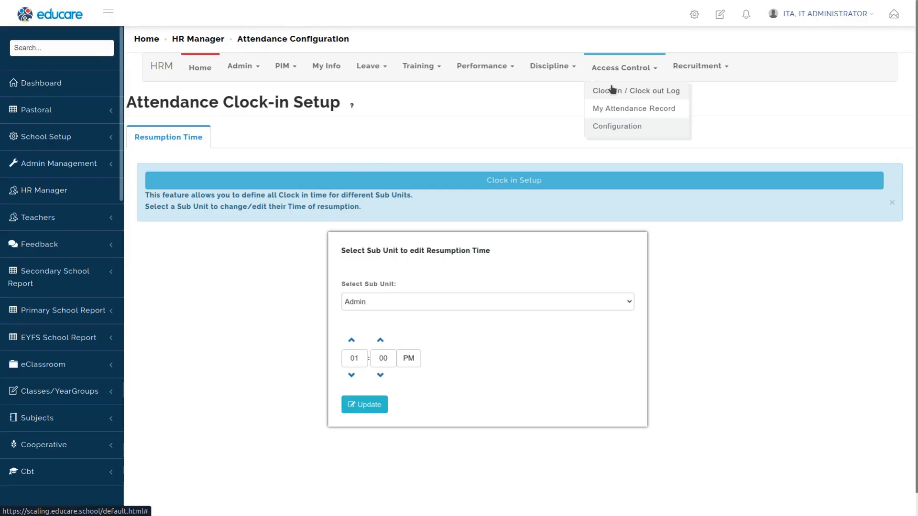
pyautogui.click(607, 90)
# Step: Open the staff member's attendance details and browse their captured clock-in and clock-out images
pyautogui.scroll(-1, 560, 371)
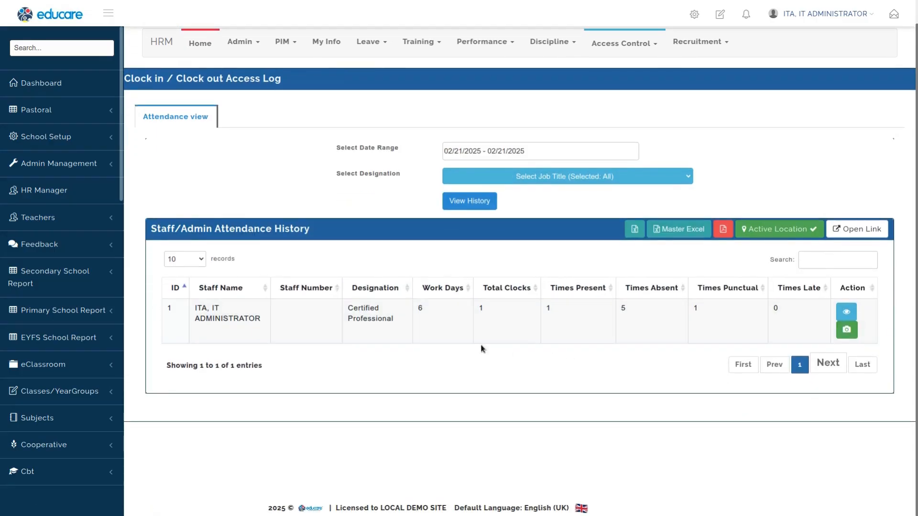
pyautogui.click(846, 311)
pyautogui.scroll(-5, 487, 412)
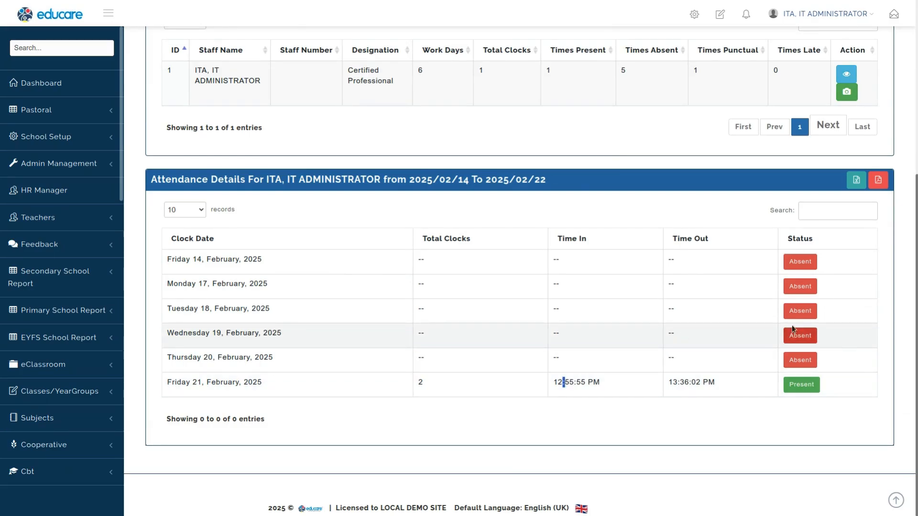
pyautogui.scroll(5, 584, 244)
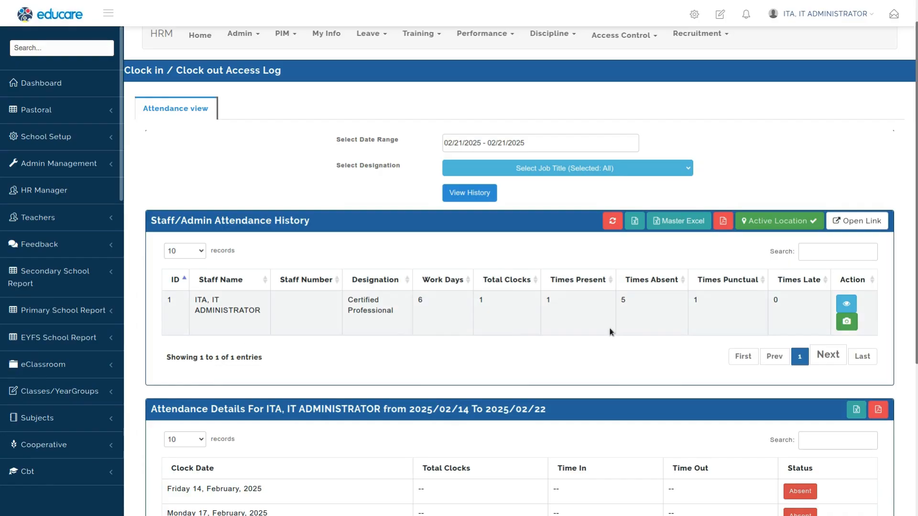
pyautogui.click(846, 322)
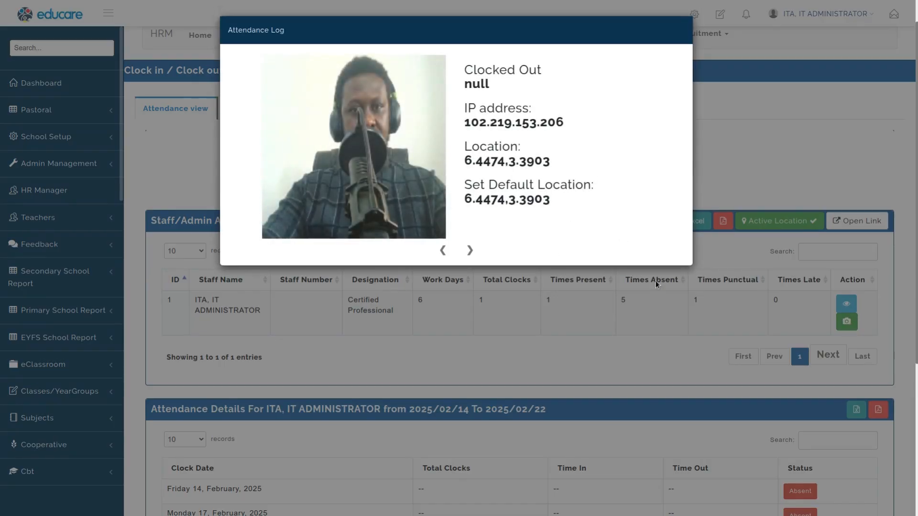
pyautogui.click(476, 248)
pyautogui.doubleClick(480, 162)
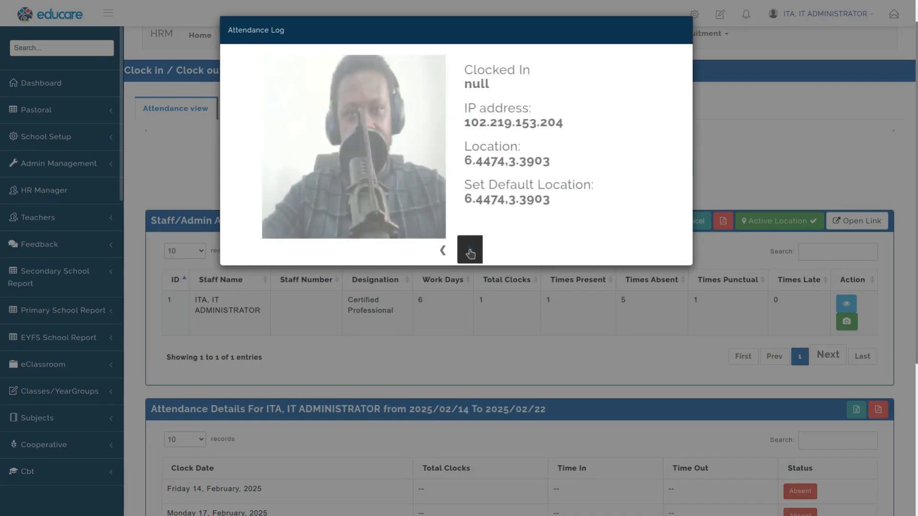
pyautogui.click(481, 340)
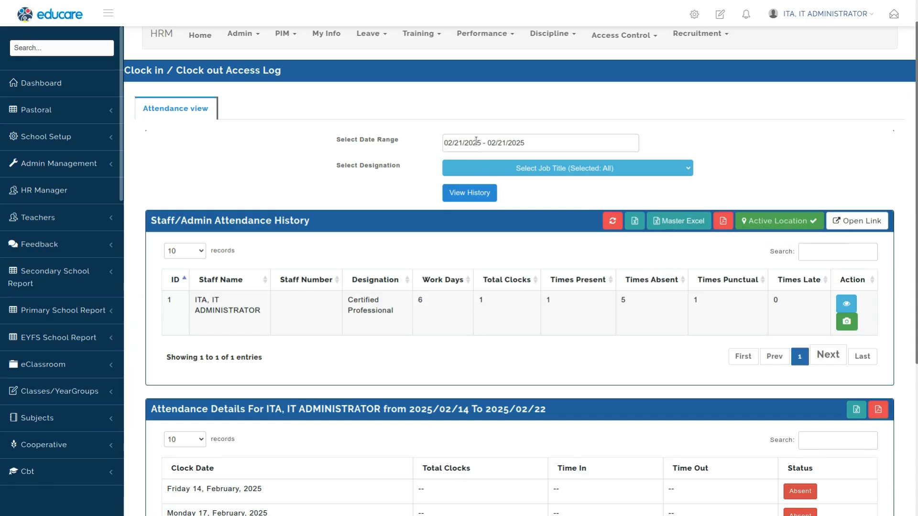
# Step: Export the master attendance report as an Excel file to the Desktop
pyautogui.click(677, 222)
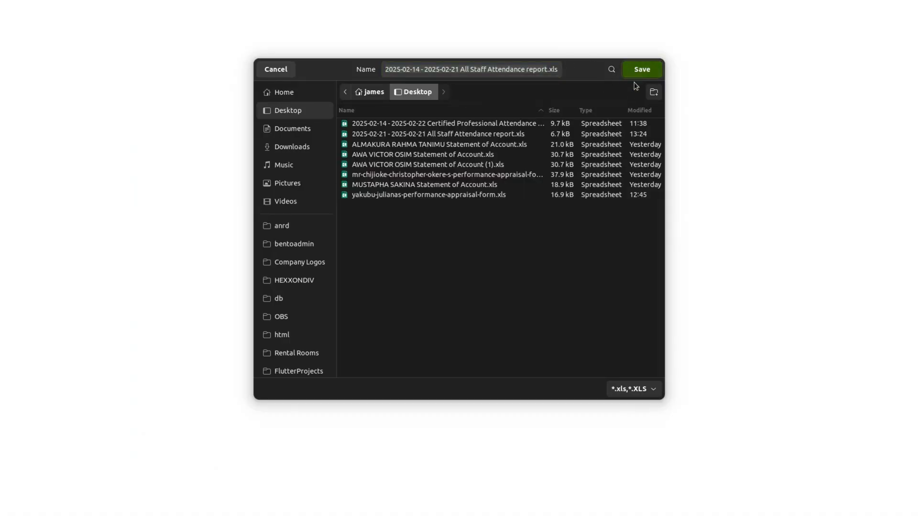
pyautogui.click(641, 70)
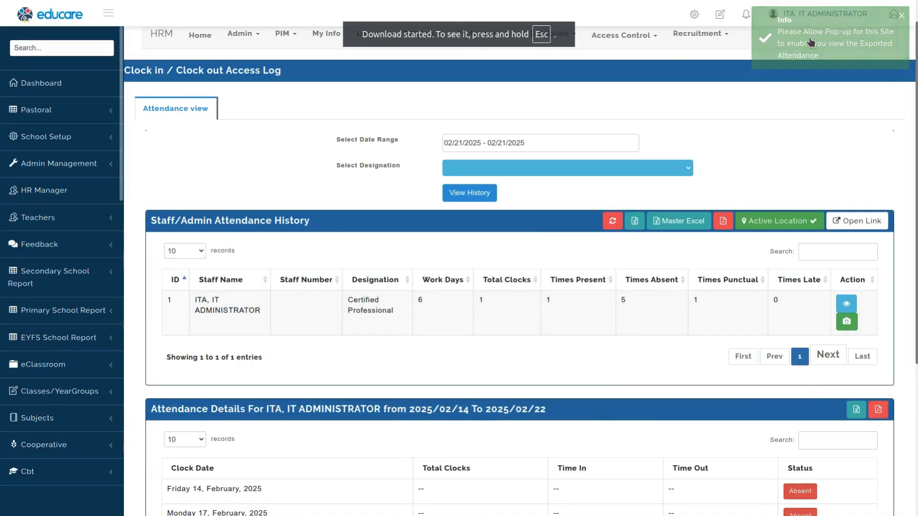
pyautogui.press('Escape')
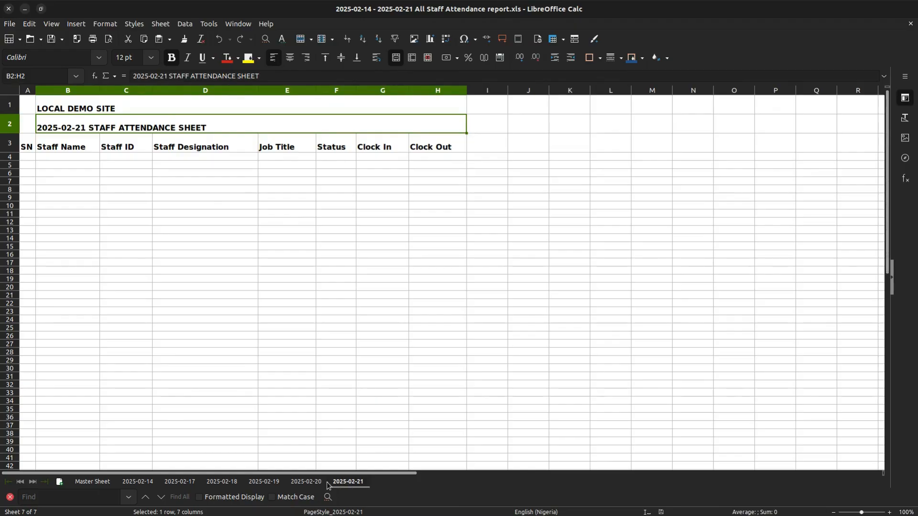
# Step: Browse each daily sheet of the exported attendance workbook, then close it
pyautogui.click(143, 485)
pyautogui.click(178, 485)
pyautogui.click(222, 485)
pyautogui.click(260, 485)
pyautogui.click(310, 486)
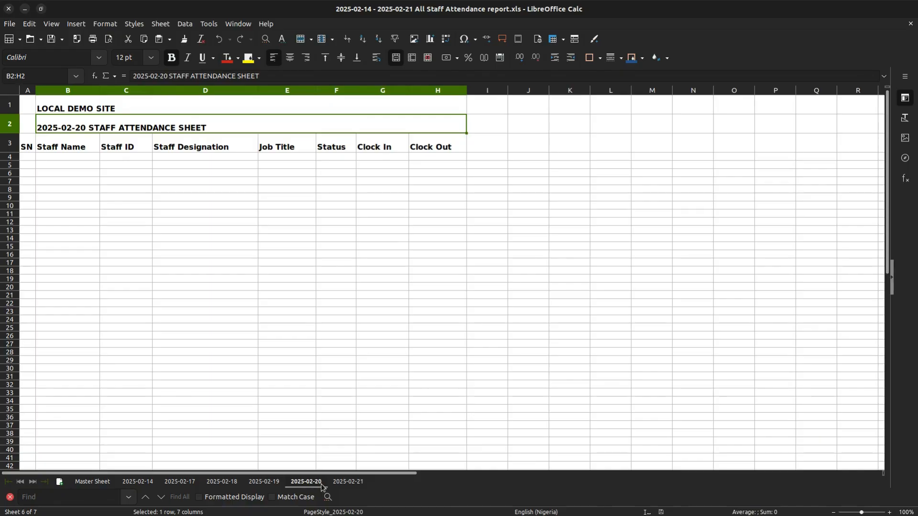
pyautogui.click(351, 486)
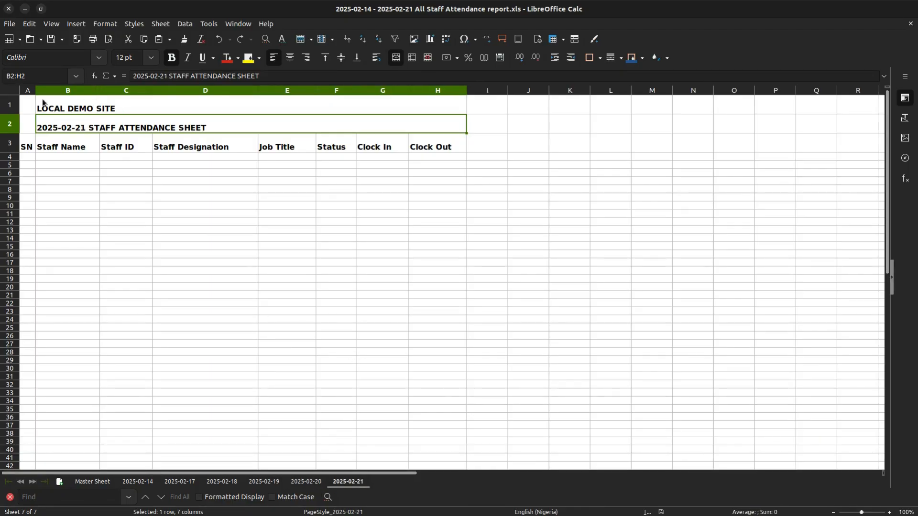
pyautogui.click(8, 8)
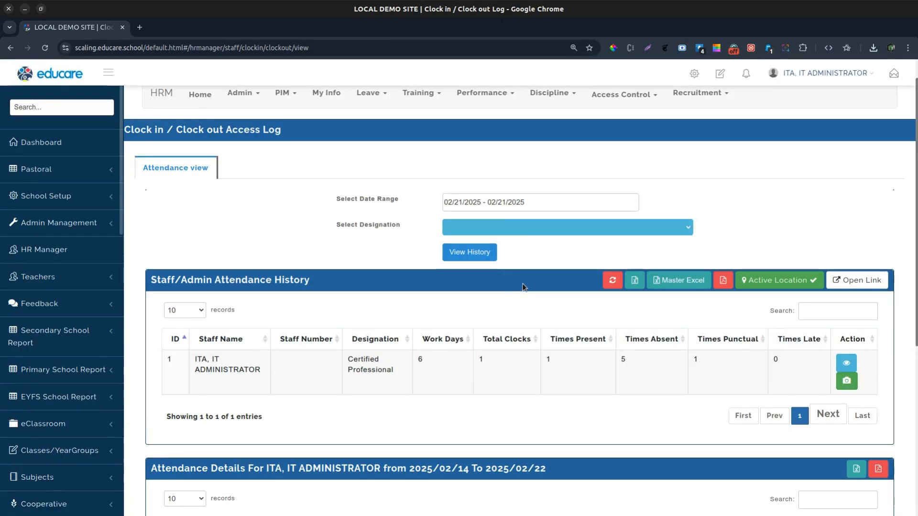
# Step: Reset the designation filter to all job titles and view the attendance history
pyautogui.click(581, 229)
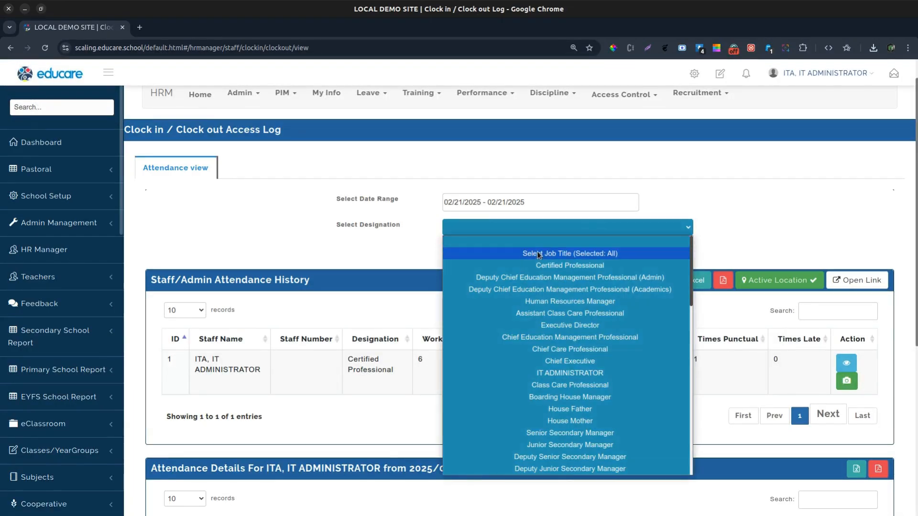
pyautogui.click(537, 251)
pyautogui.click(458, 253)
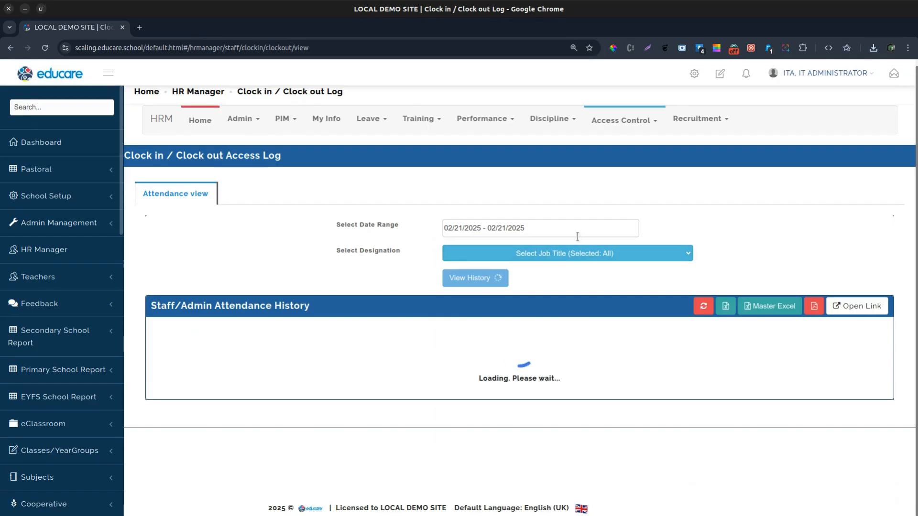
pyautogui.scroll(-1, 557, 265)
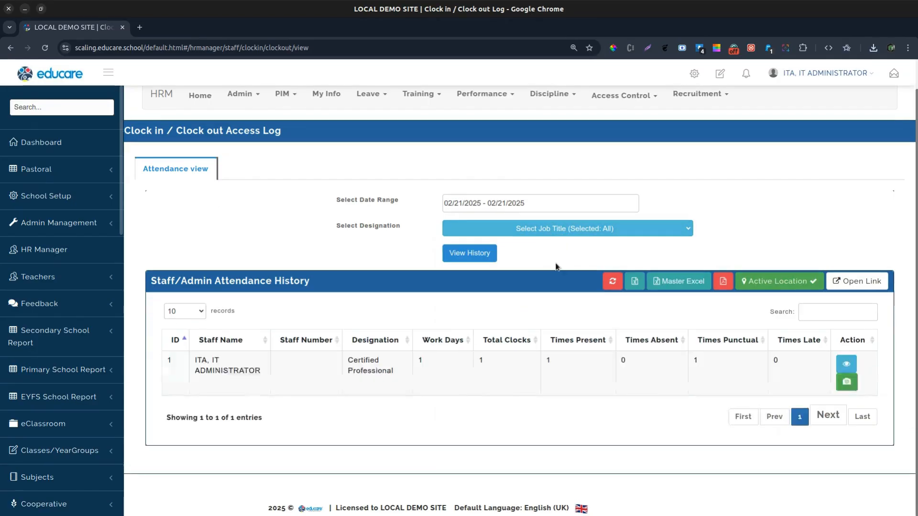
# Step: Export the master attendance report for all job titles as an Excel file to the Desktop and open it
pyautogui.click(679, 281)
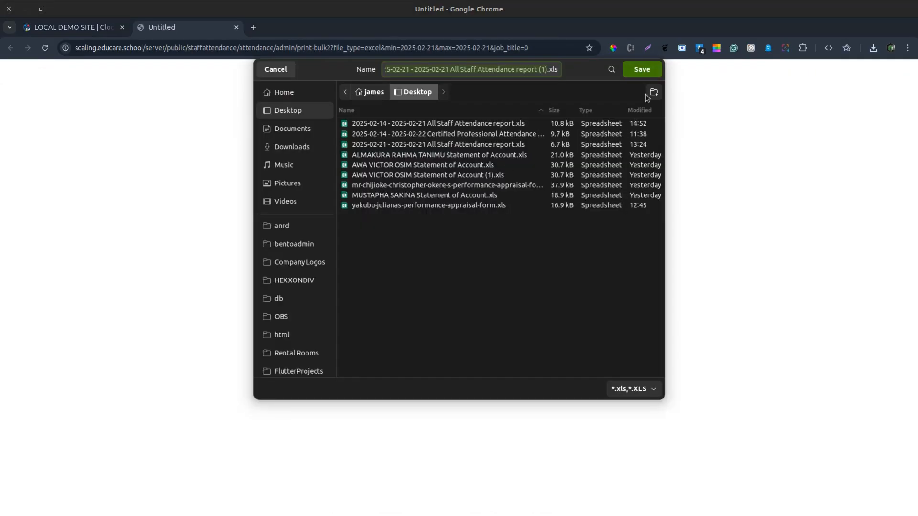
pyautogui.click(646, 71)
pyautogui.click(772, 98)
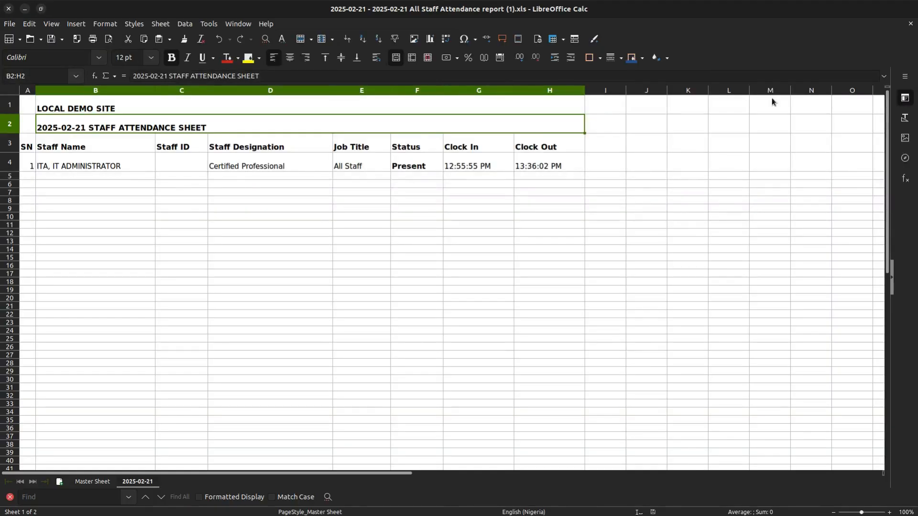
# Step: Inspect the staff row and its clock-in and clock-out times on the daily sheet, then close the workbook
pyautogui.click(26, 165)
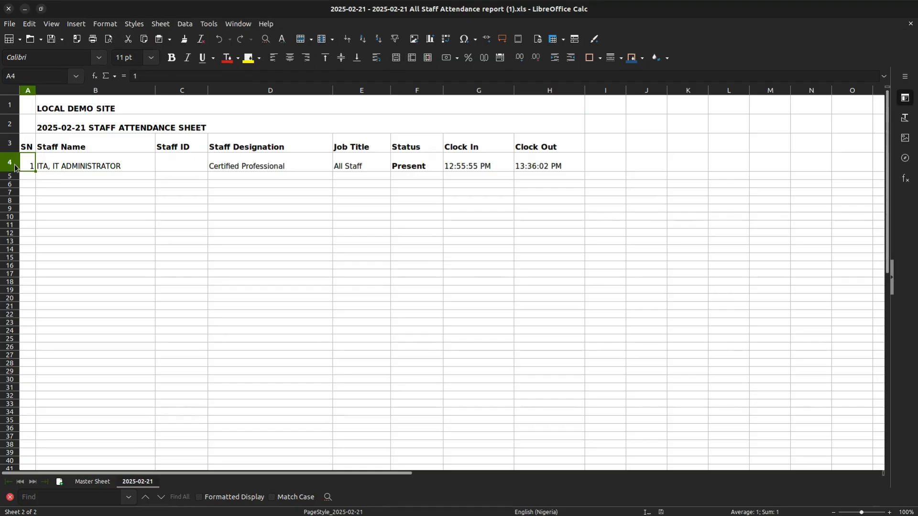
pyautogui.click(14, 164)
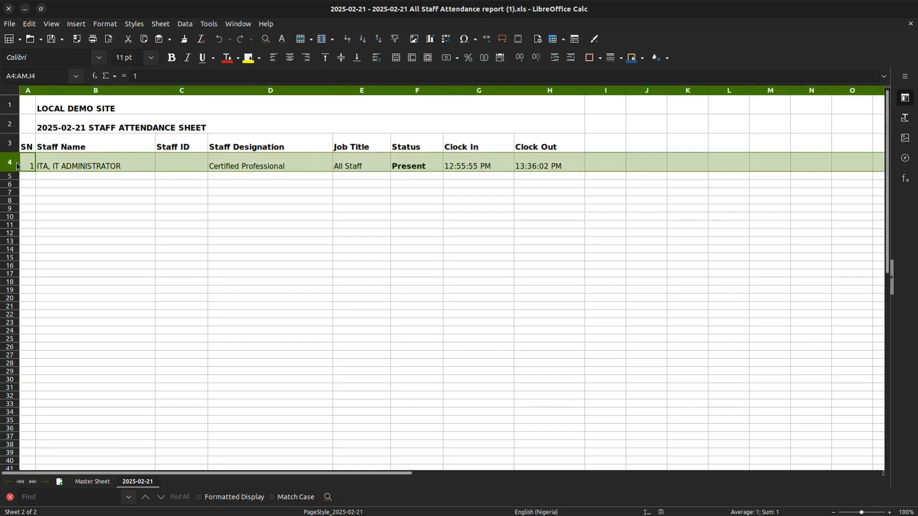
pyautogui.click(464, 170)
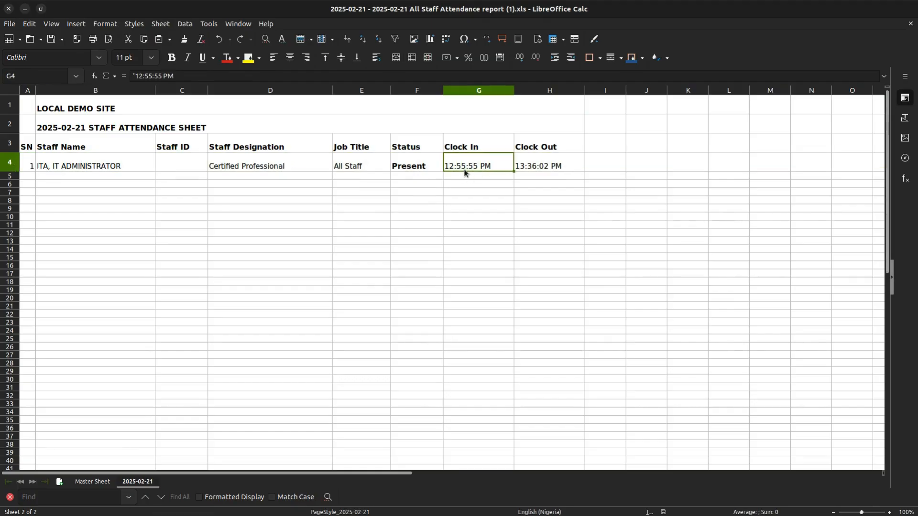
pyautogui.click(542, 162)
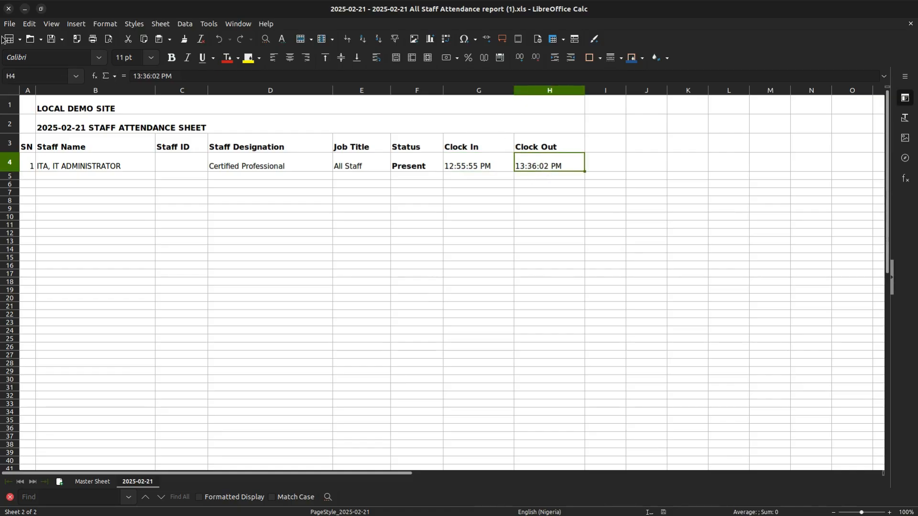
pyautogui.click(9, 9)
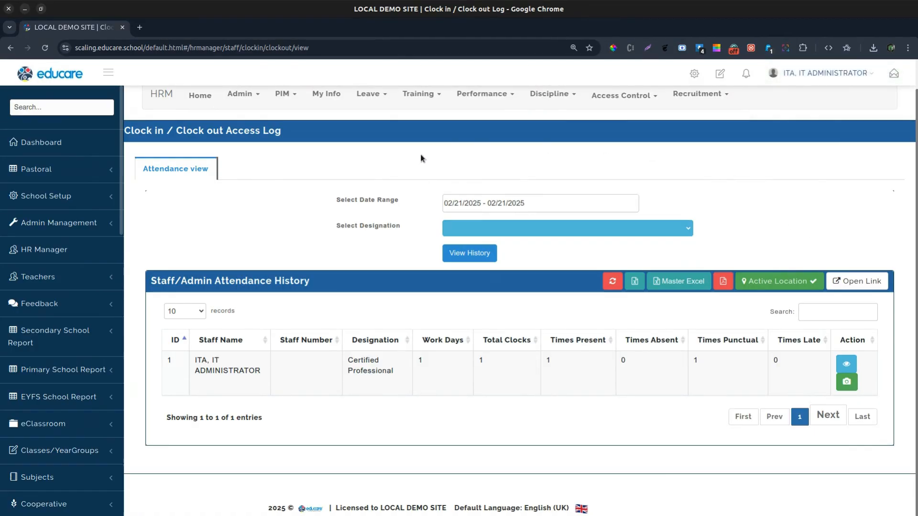
# Step: Reload the clock-in / clock-out access log page and switch the browser to full screen
pyautogui.hotkey('ctrl', 'r')
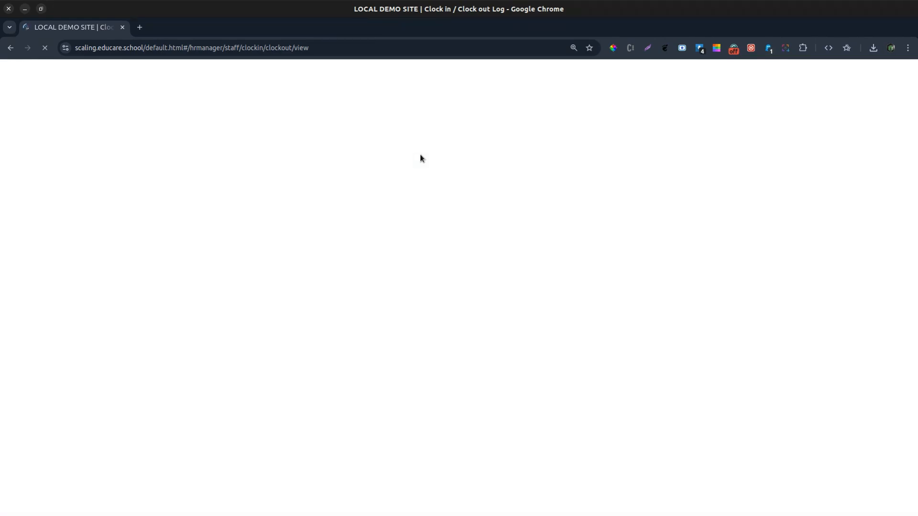
pyautogui.press('F11')
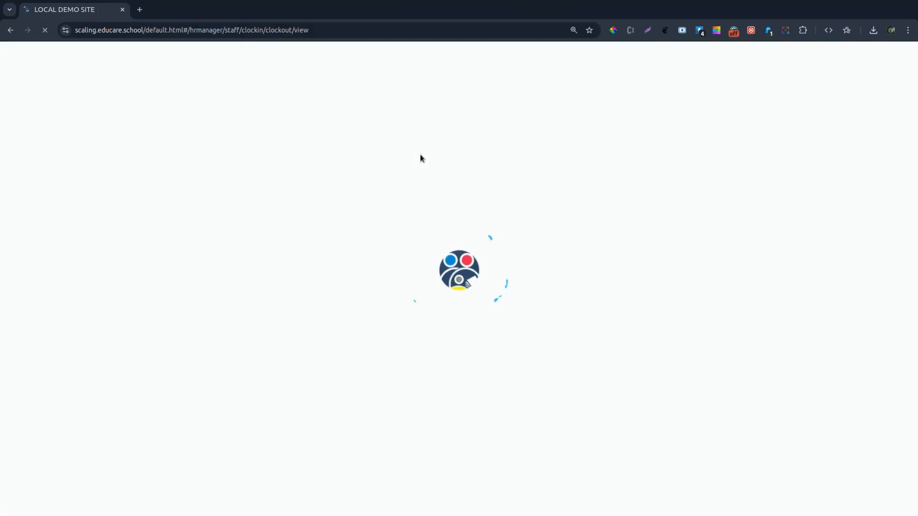